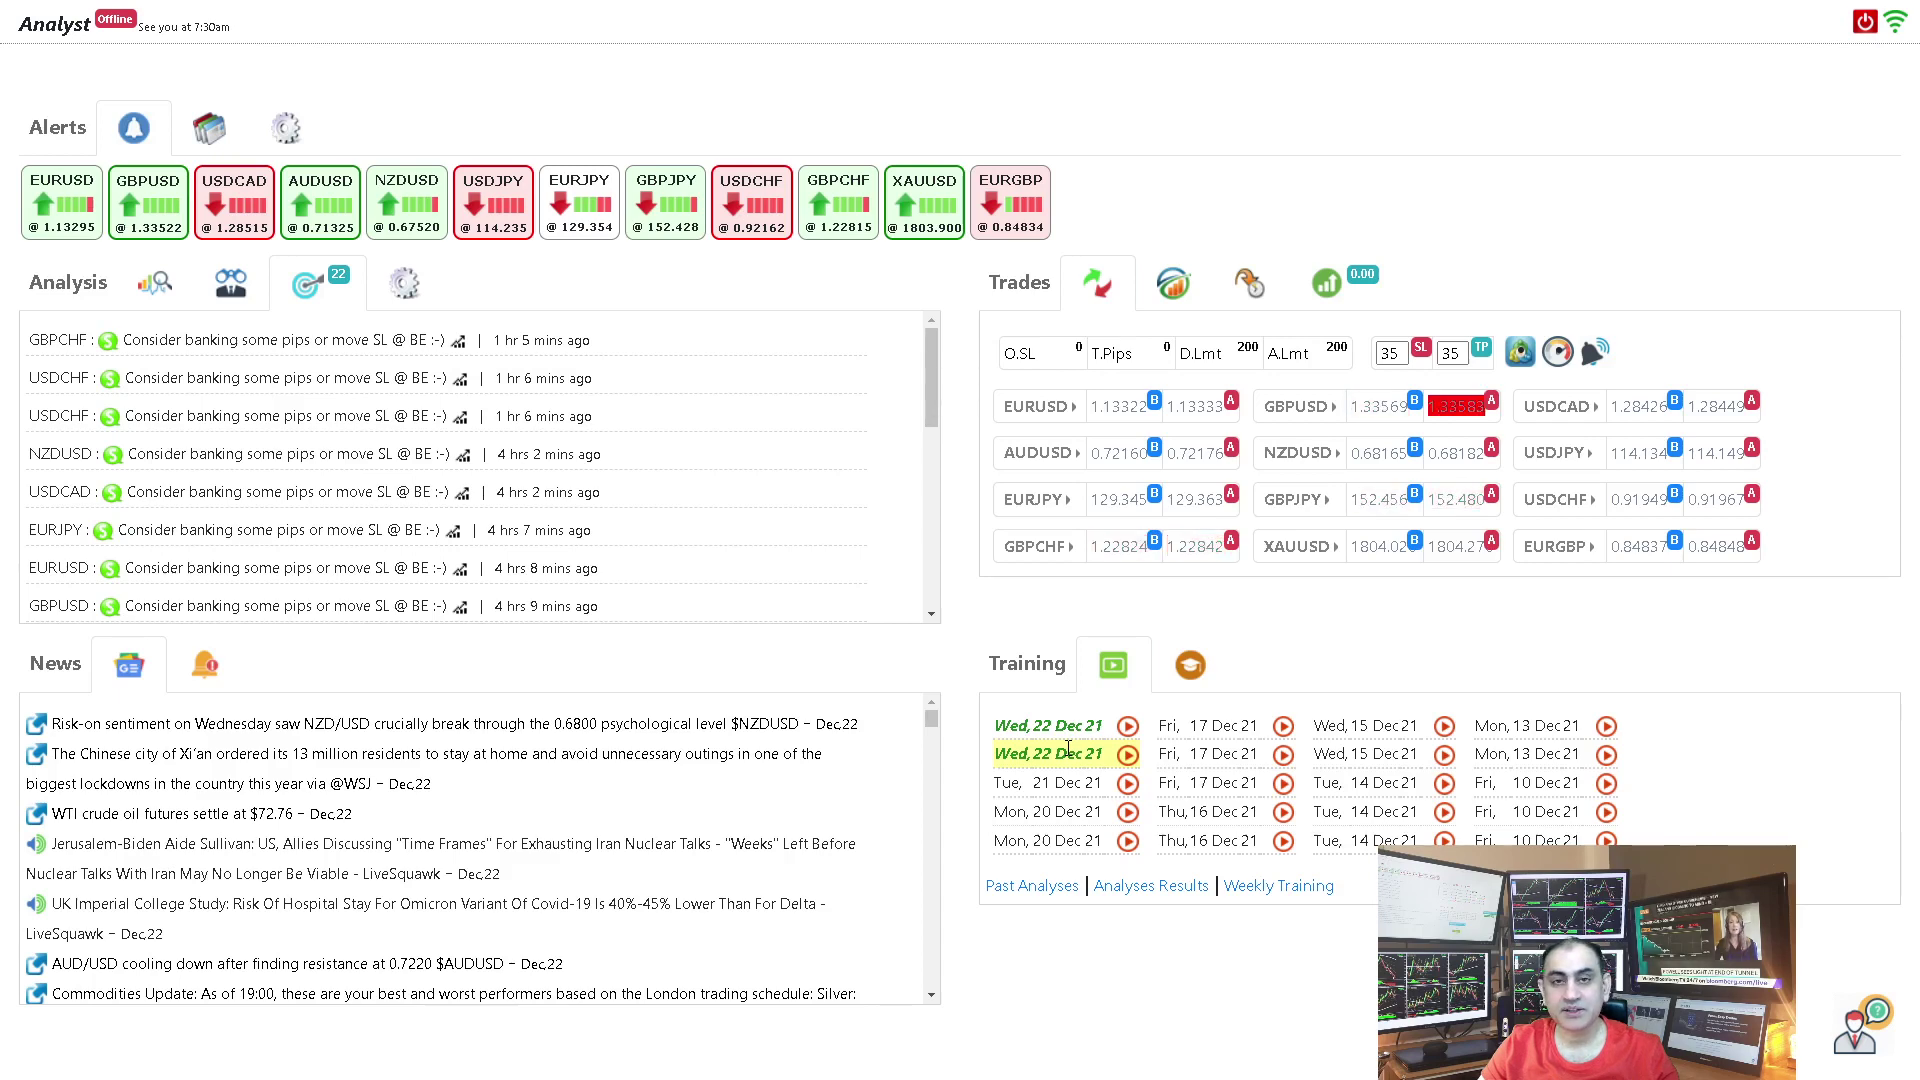
Step: Open the highlighted Wed, 22 Dec 21 training recording and play it at 1.75 speed
{"action": "left_click", "coordinate": [1126, 757]}
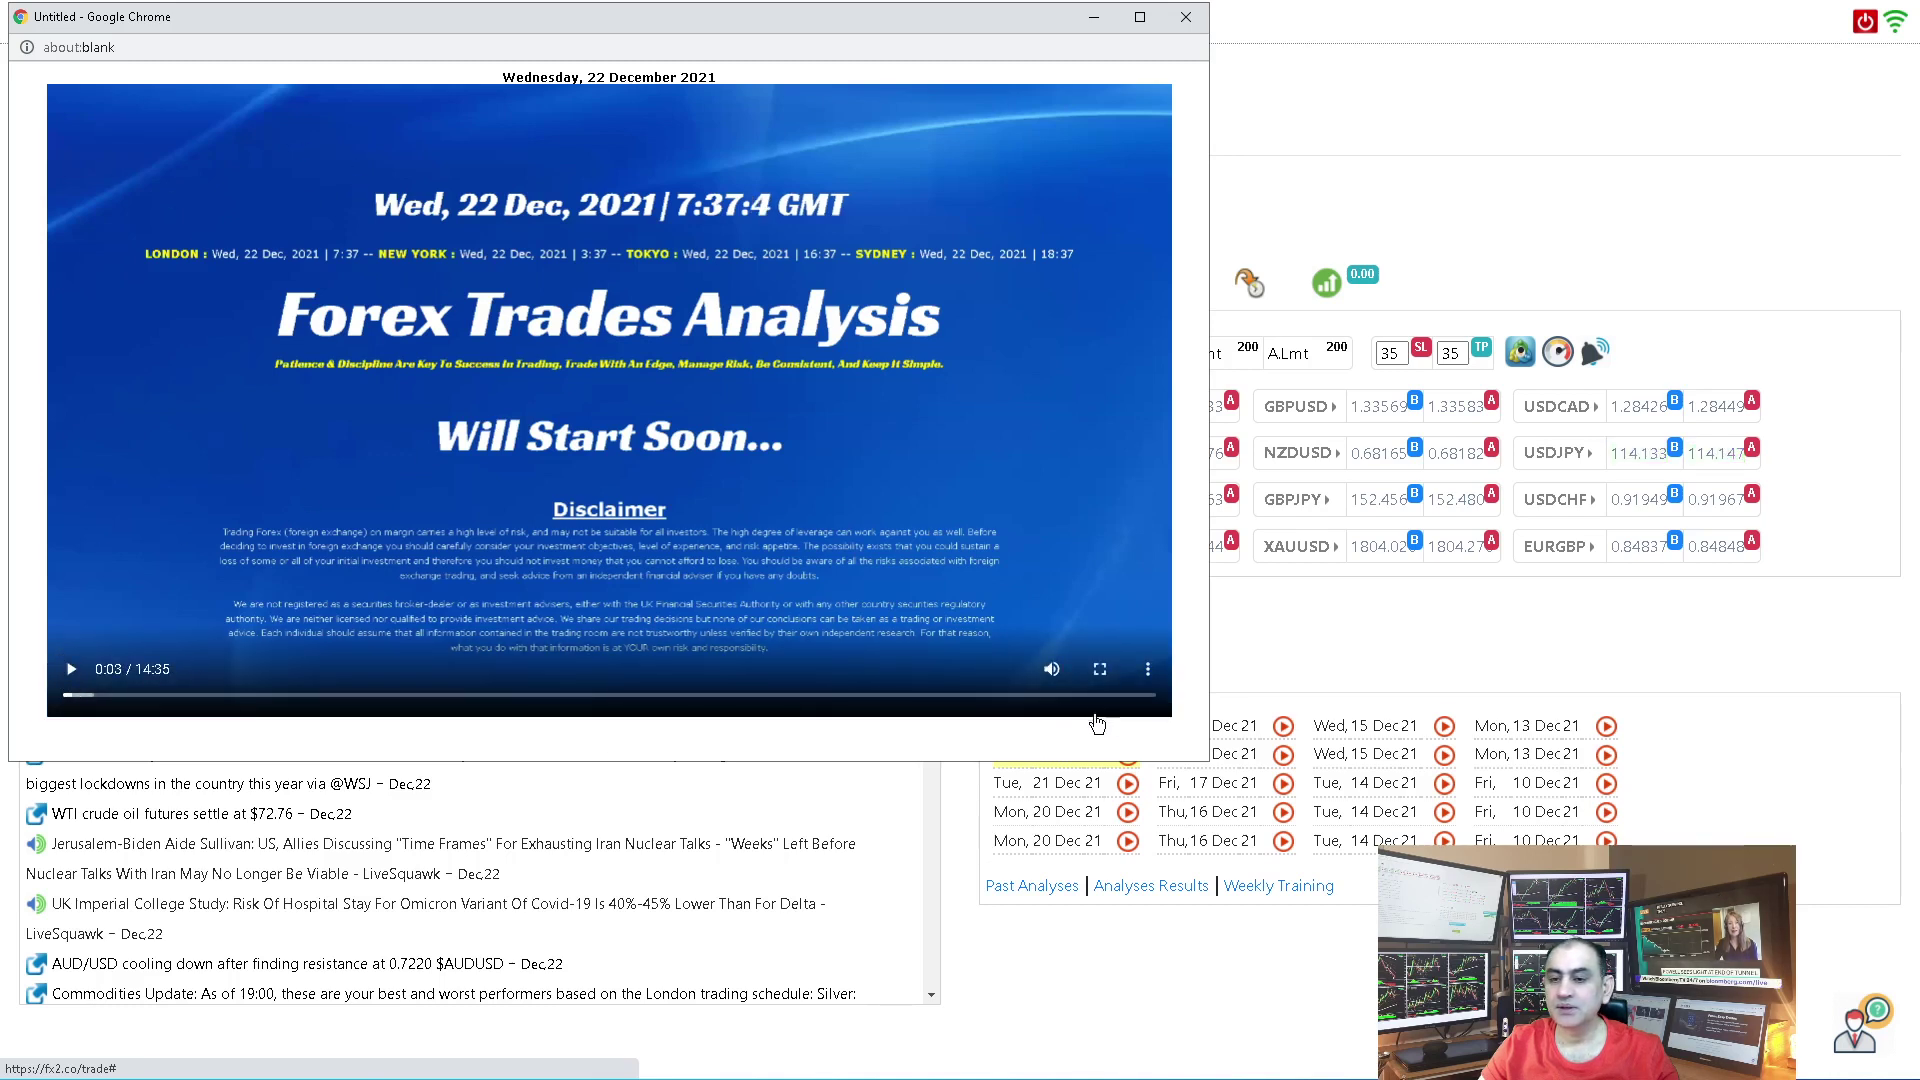
{"action": "left_click", "coordinate": [1147, 669]}
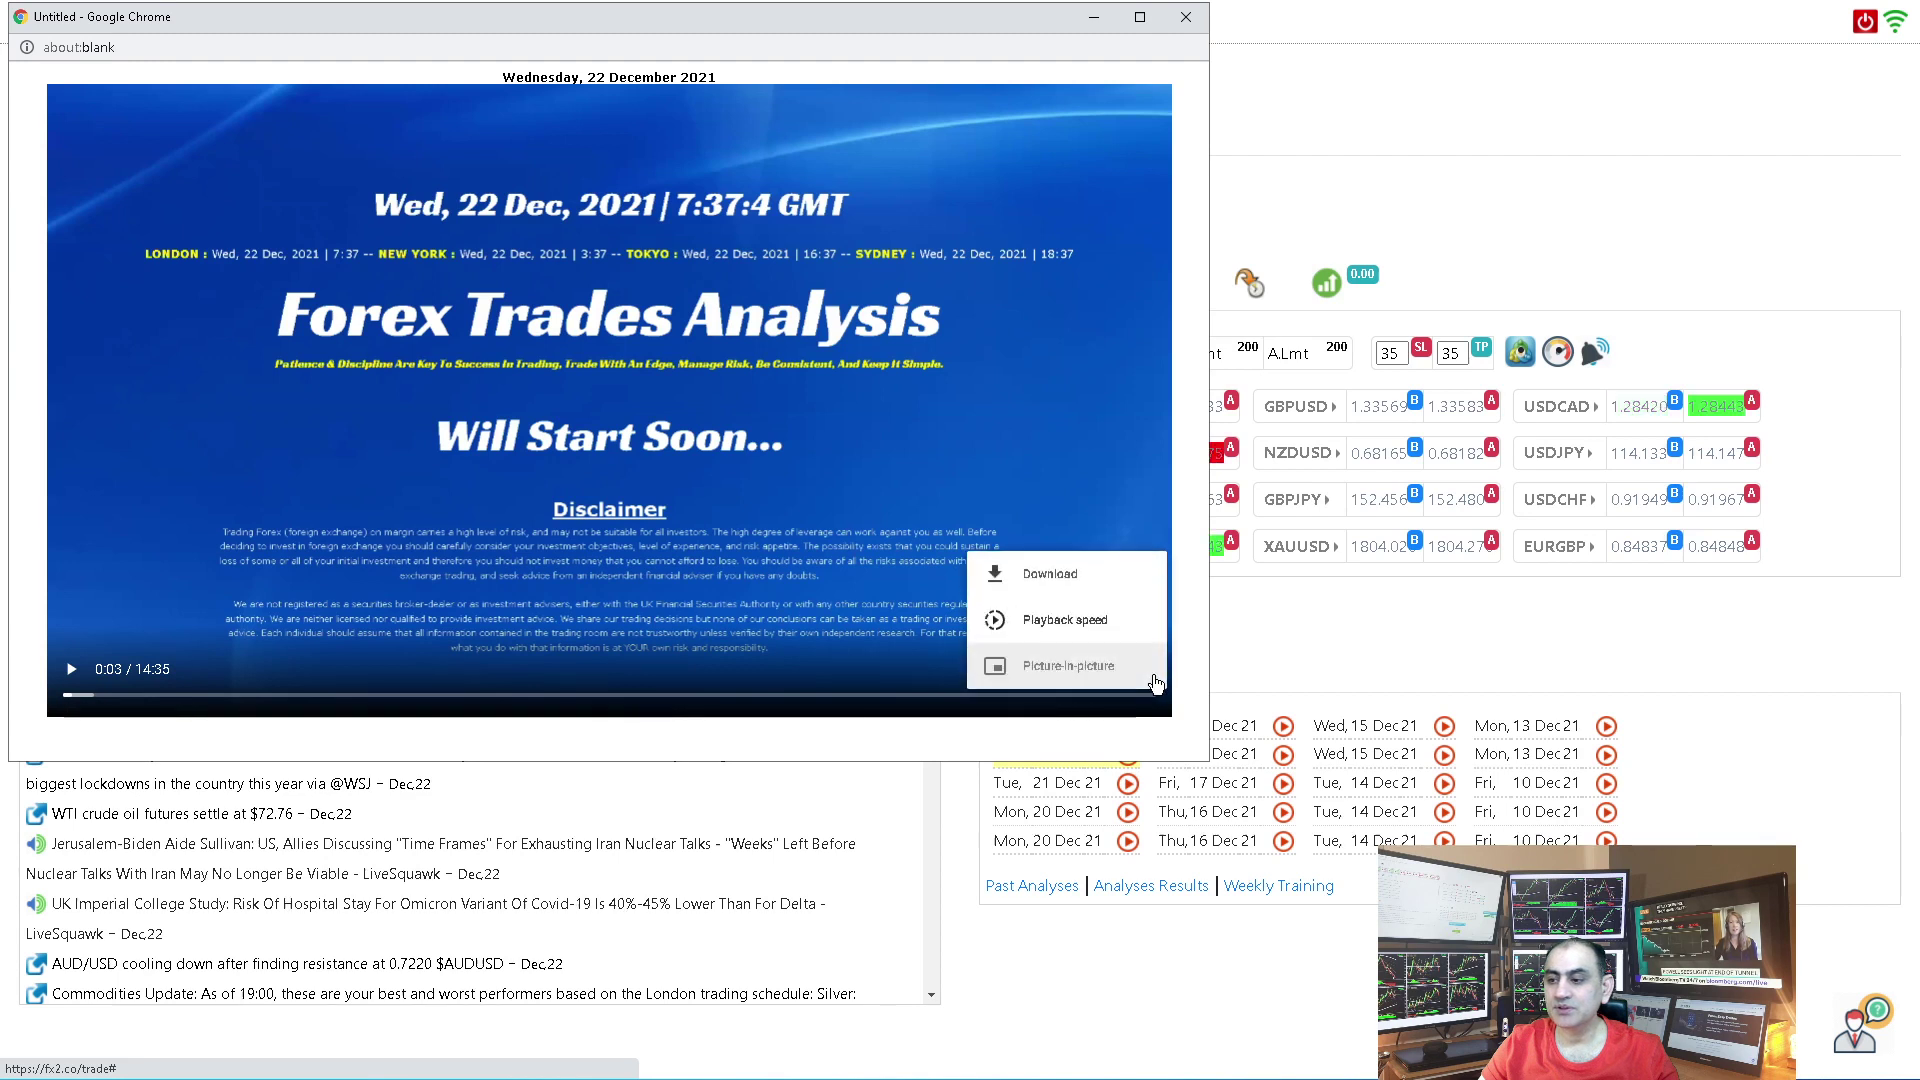
{"action": "left_click", "coordinate": [1085, 622]}
{"action": "left_click_drag", "start_coordinate": [1162, 564], "coordinate": [1164, 634]}
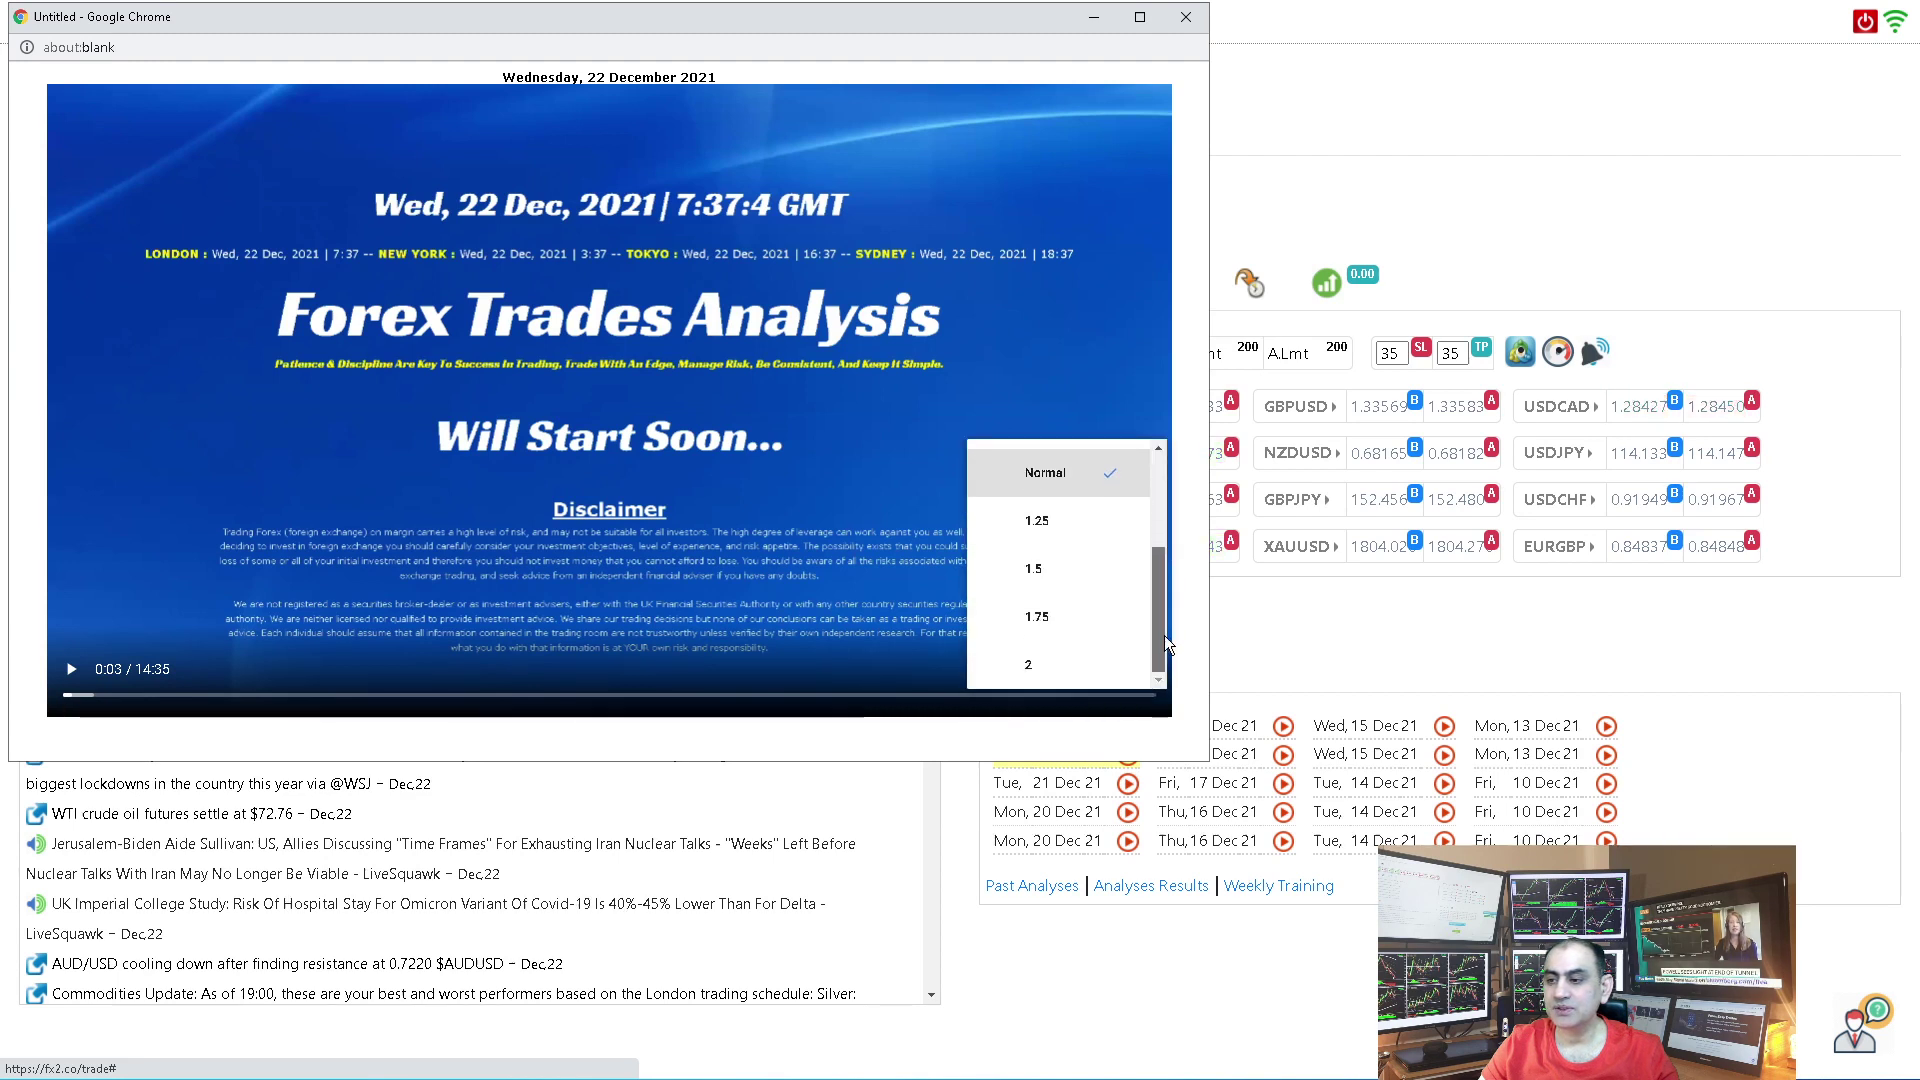
{"action": "left_click", "coordinate": [1054, 616]}
{"action": "left_click", "coordinate": [70, 669]}
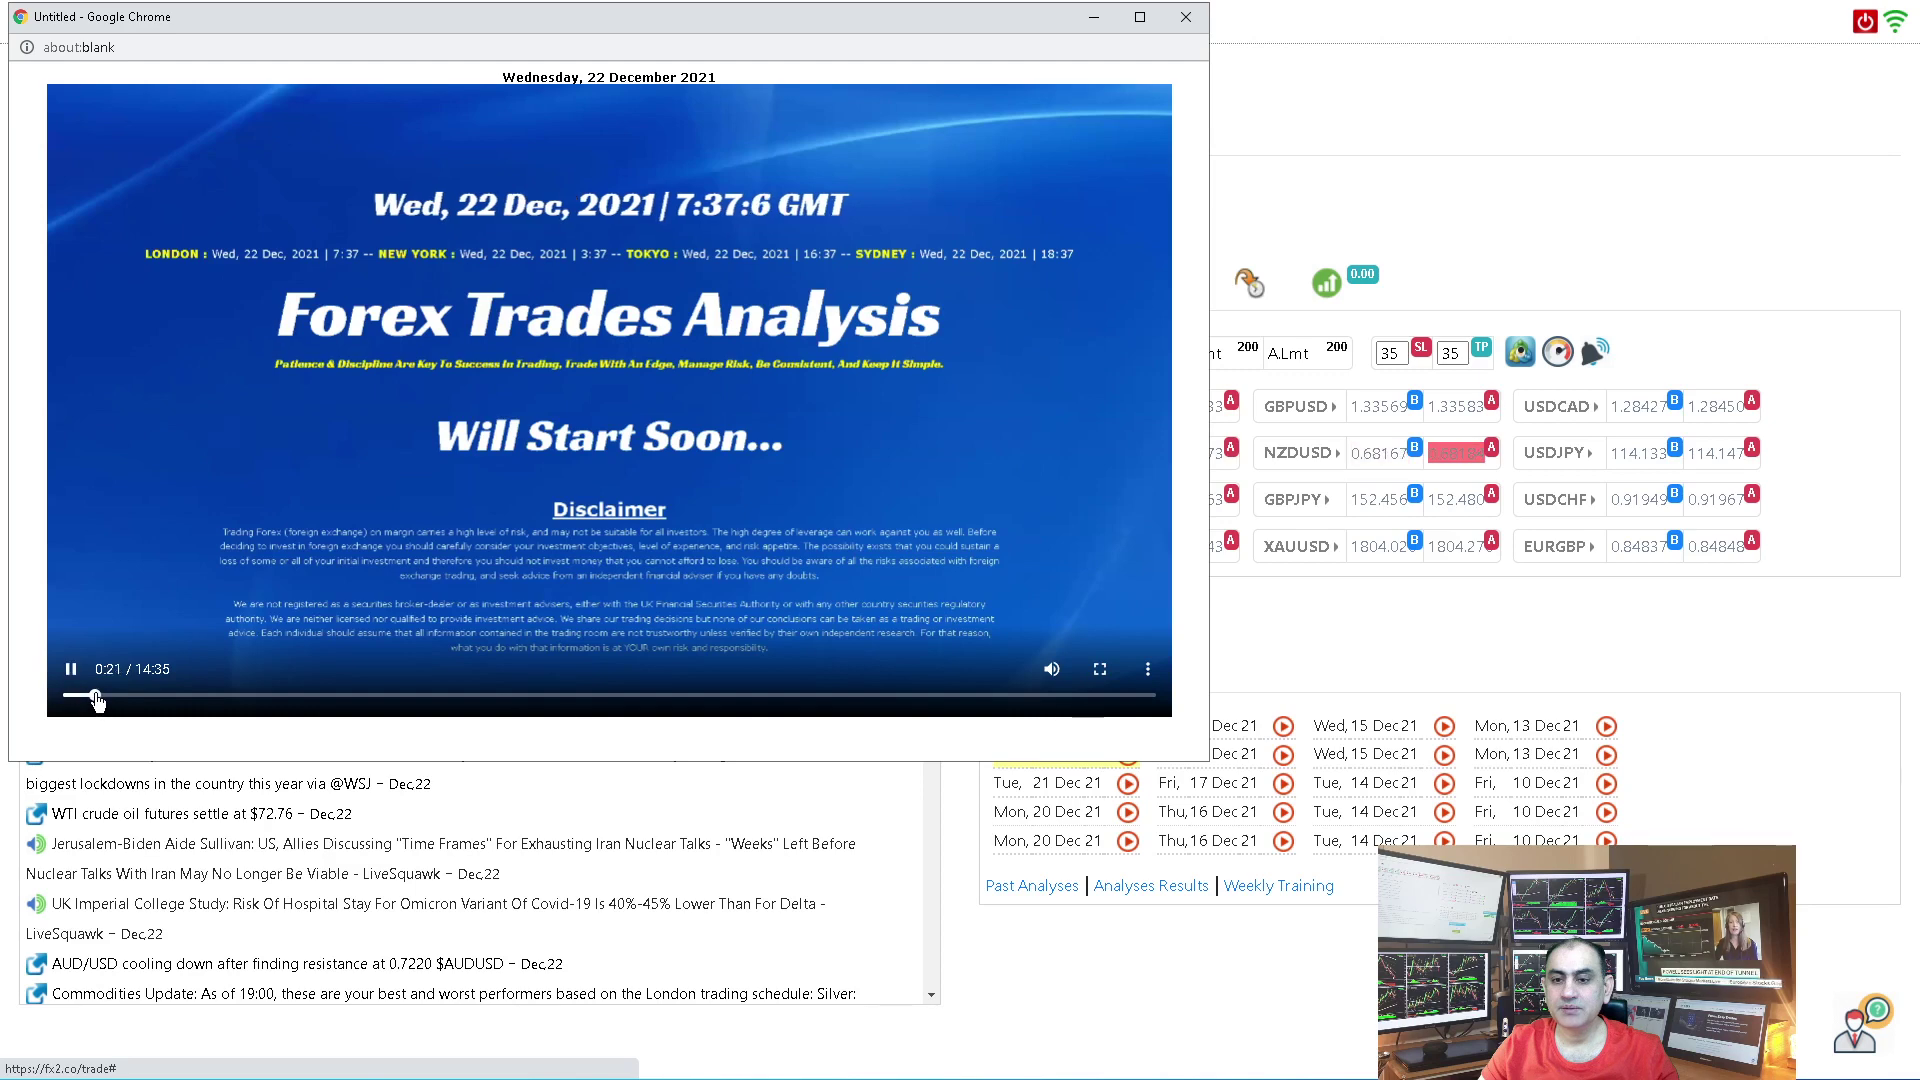
Step: Skip the training recording ahead to about 0:31 and maximize its window
{"action": "left_click", "coordinate": [95, 695]}
{"action": "left_click", "coordinate": [108, 696]}
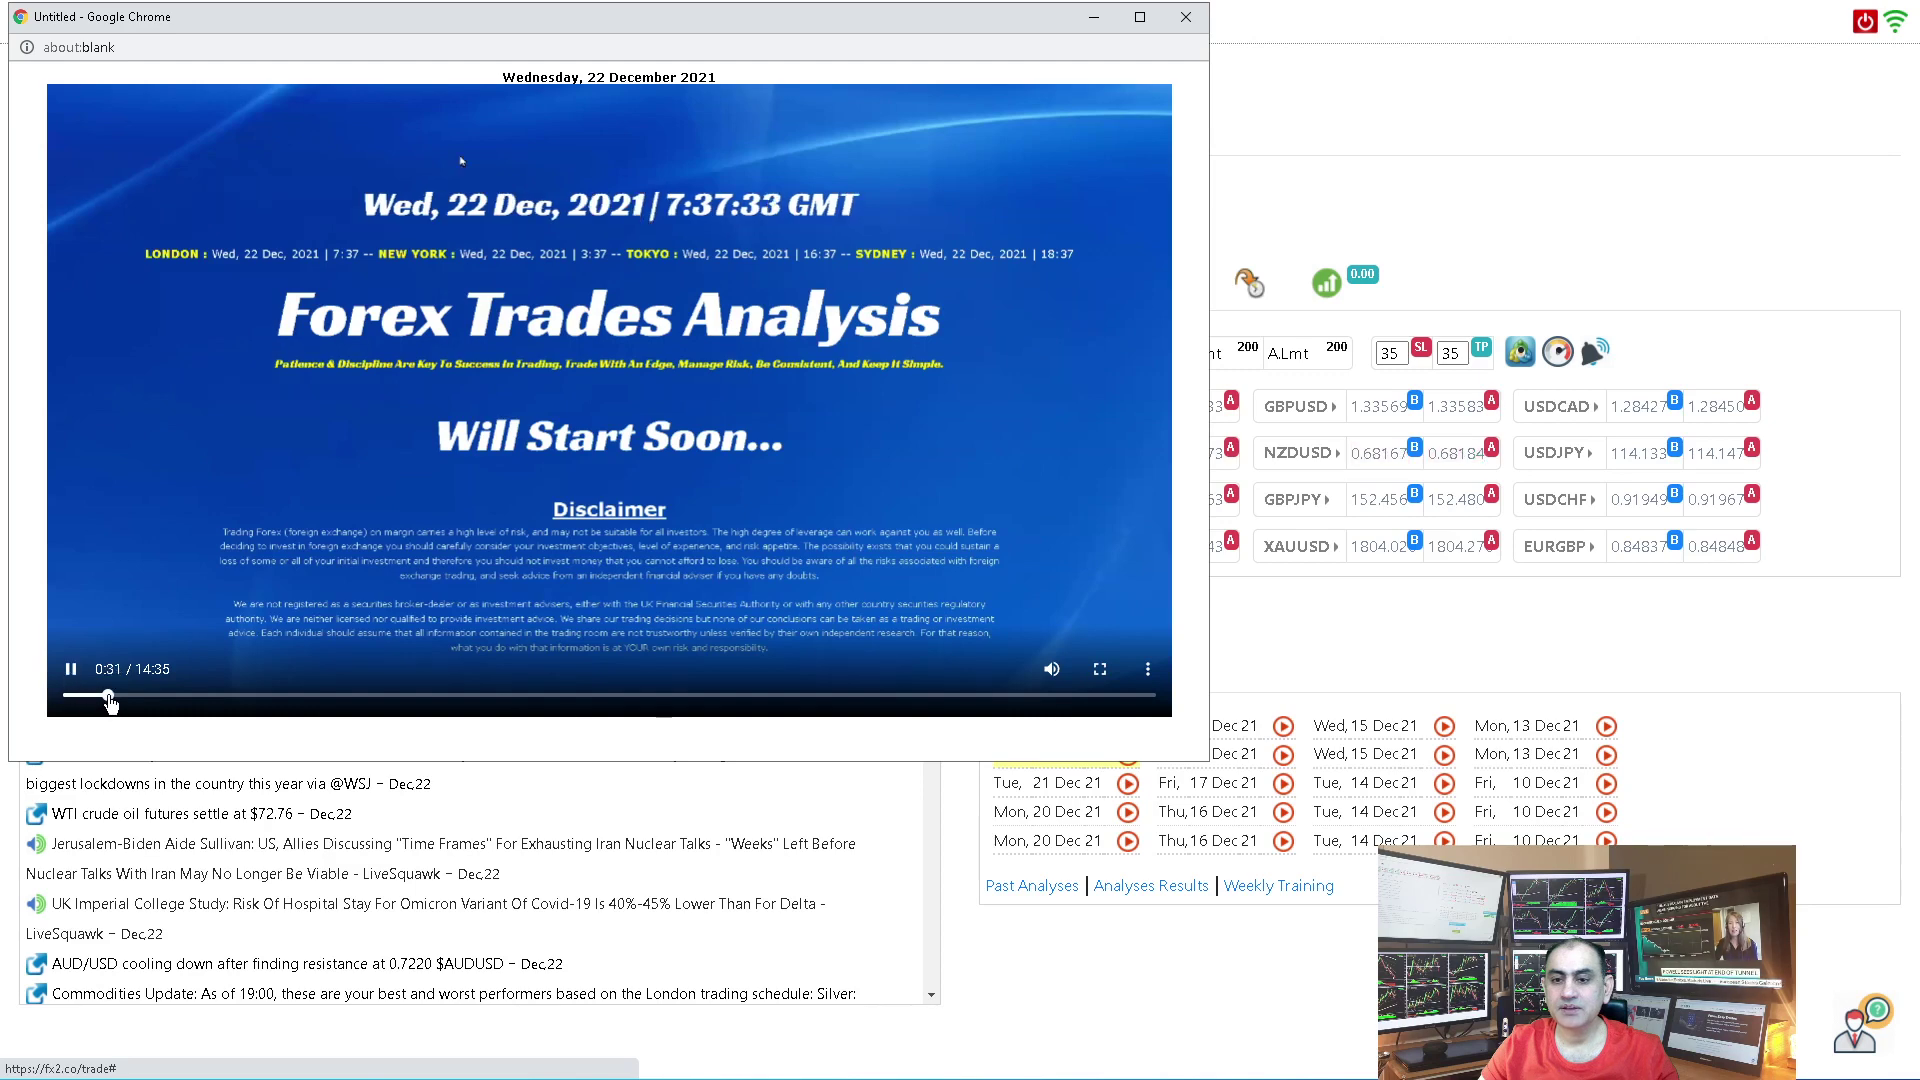
{"action": "left_click", "coordinate": [1146, 22]}
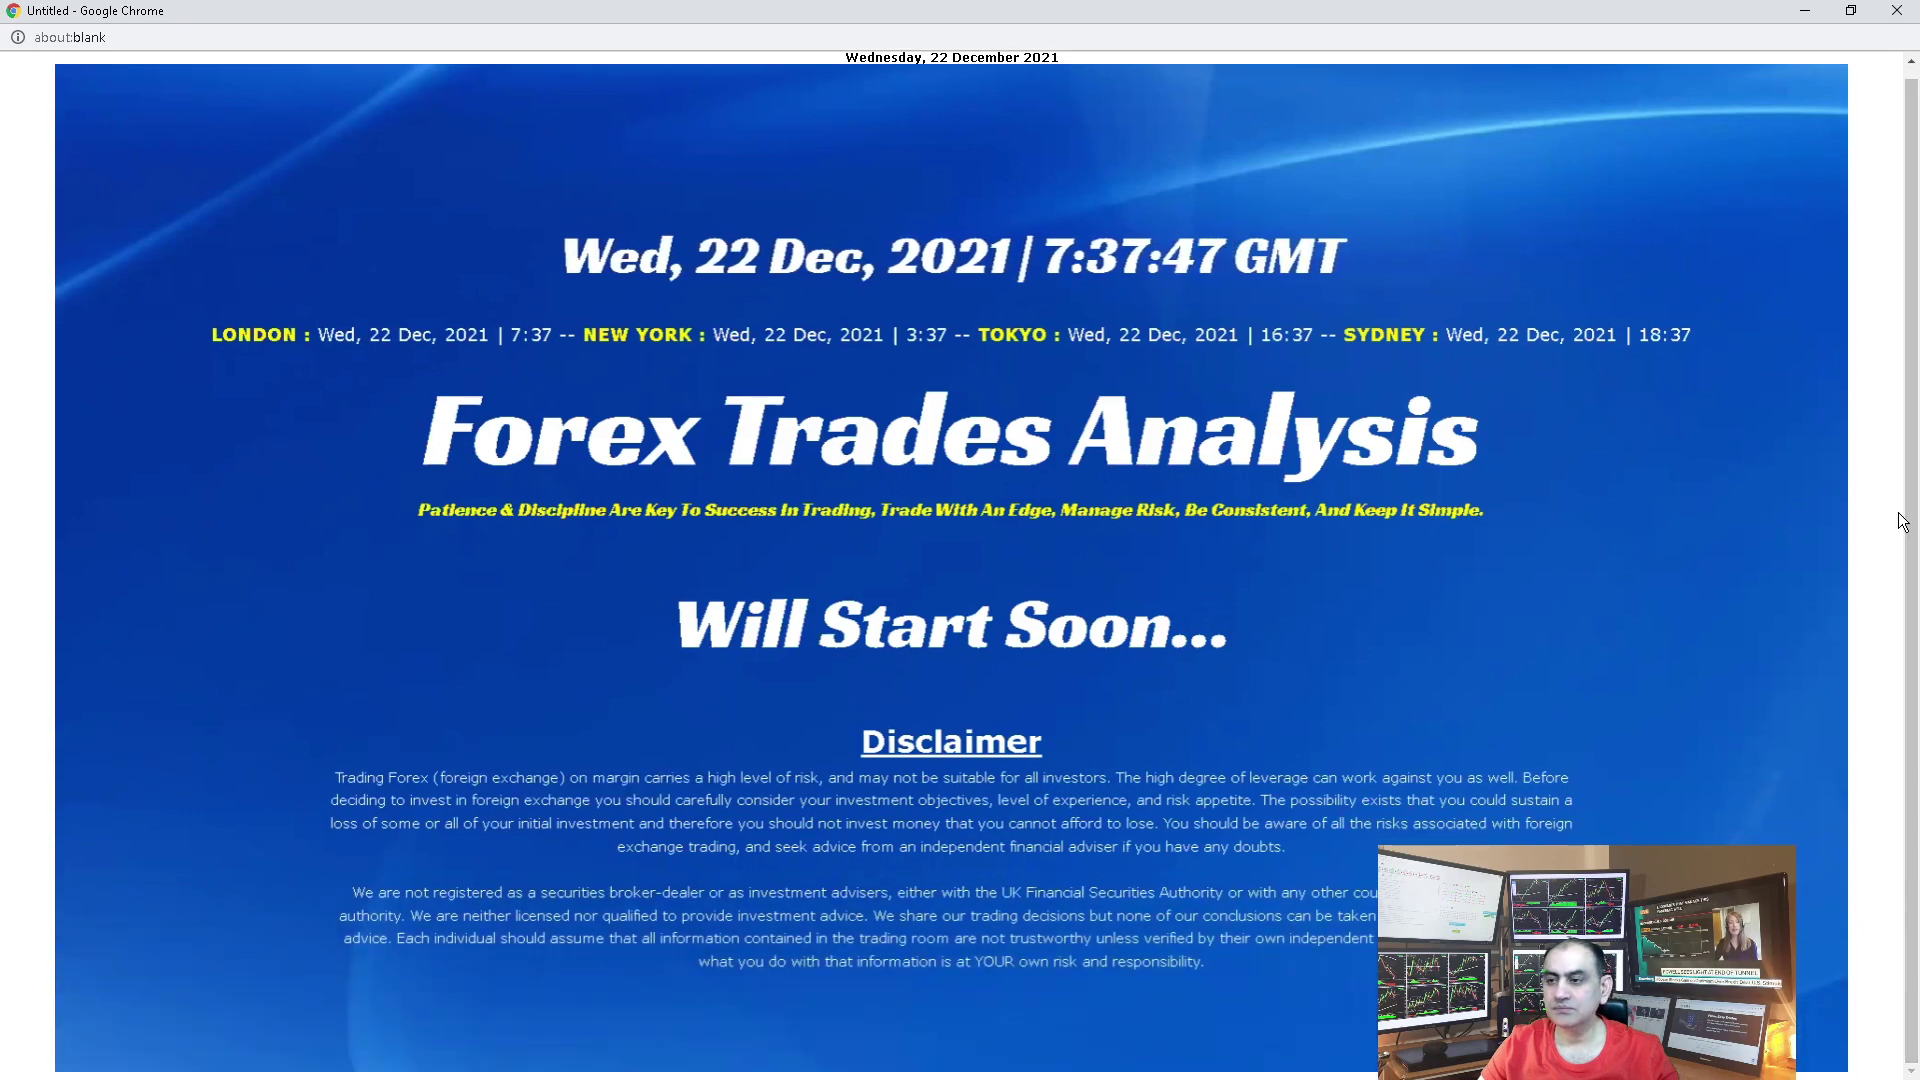
{"action": "mouse_move", "coordinate": [1654, 518]}
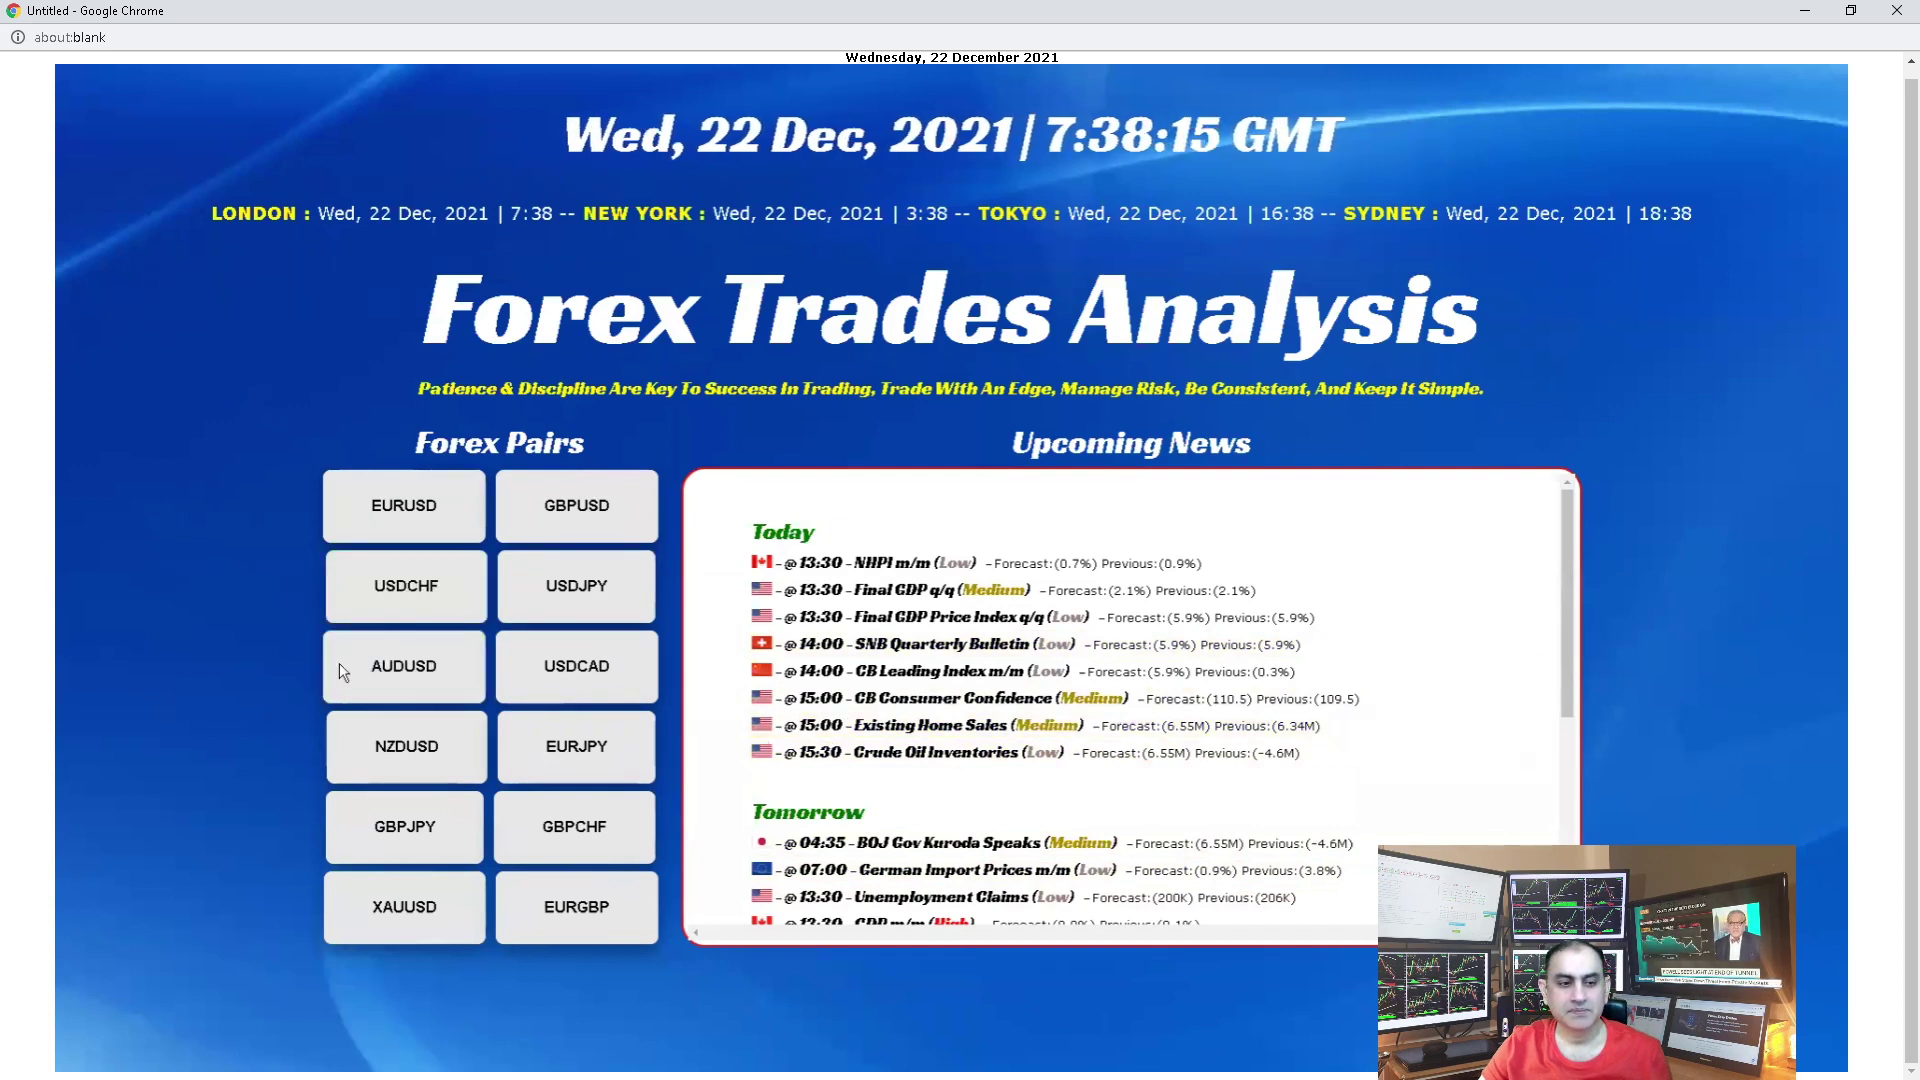
{"action": "left_click", "coordinate": [386, 530]}
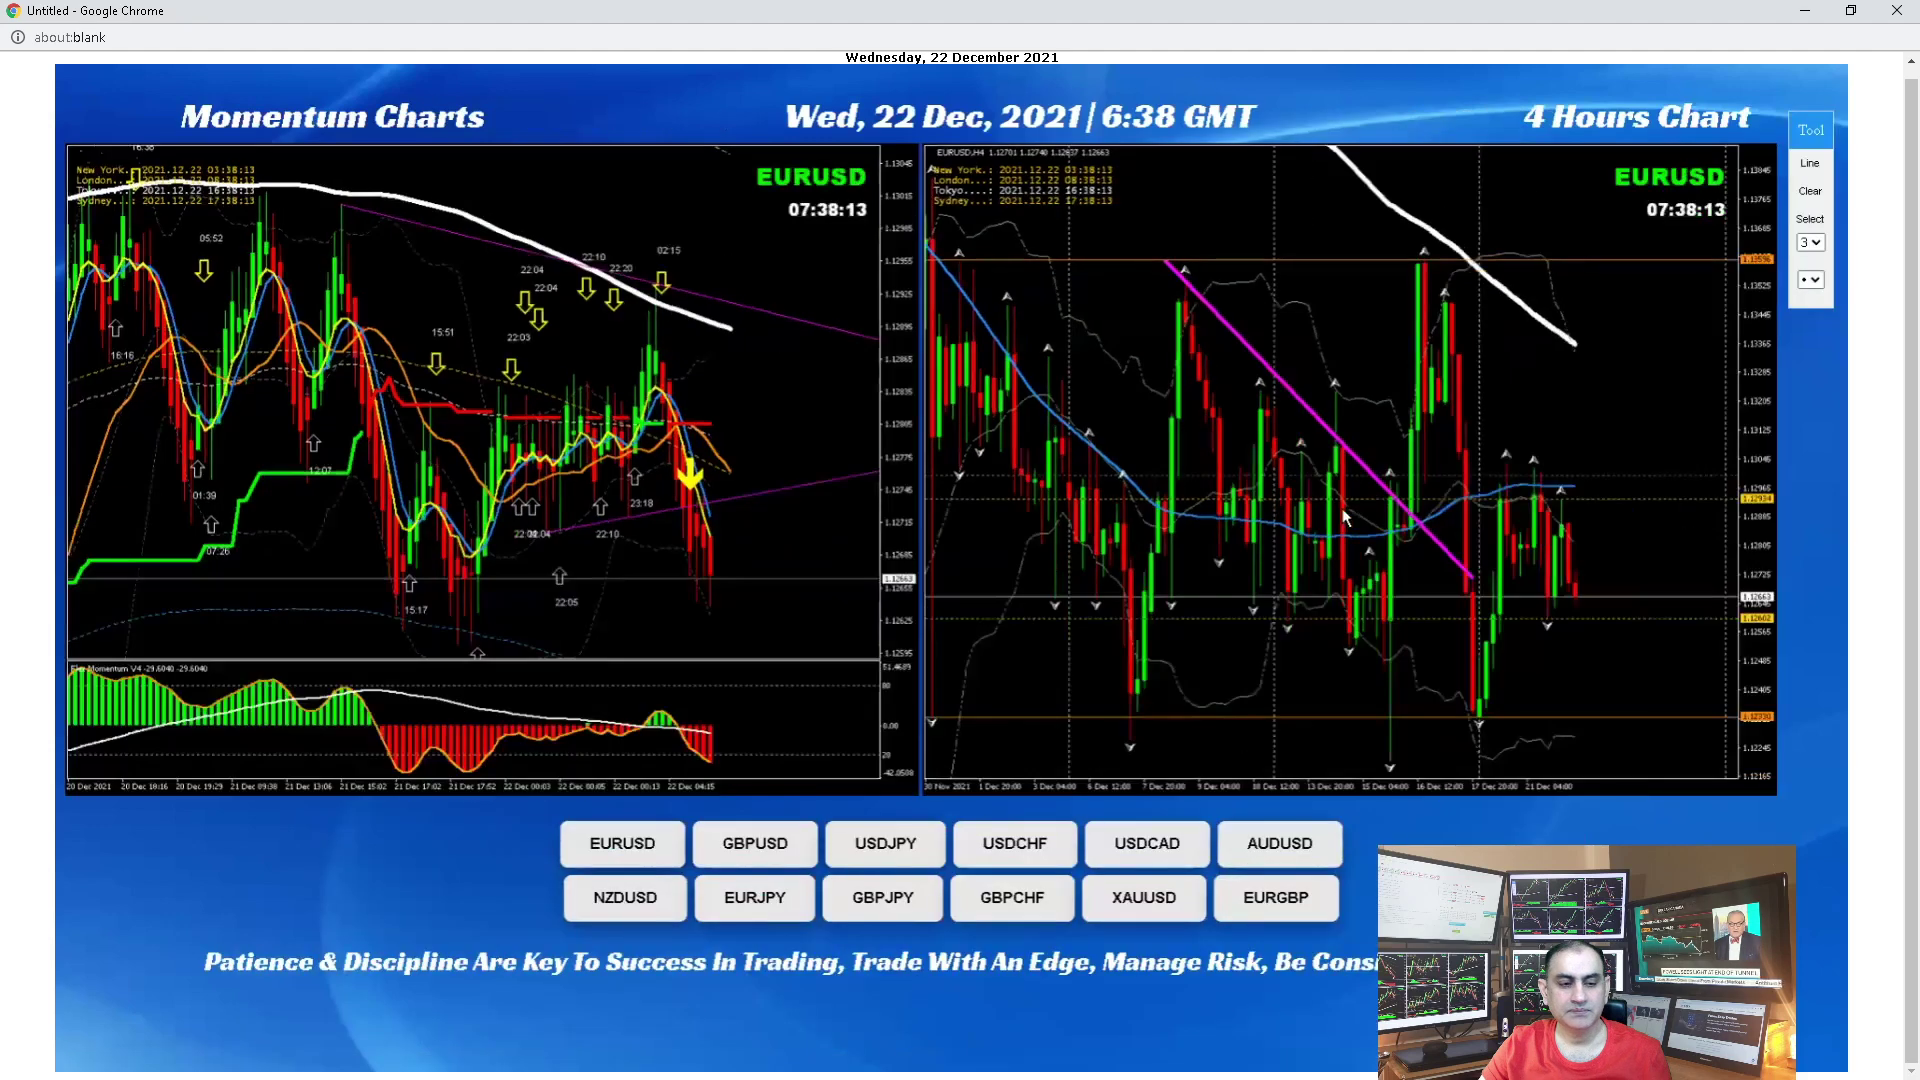
{"action": "left_click", "coordinate": [1377, 452]}
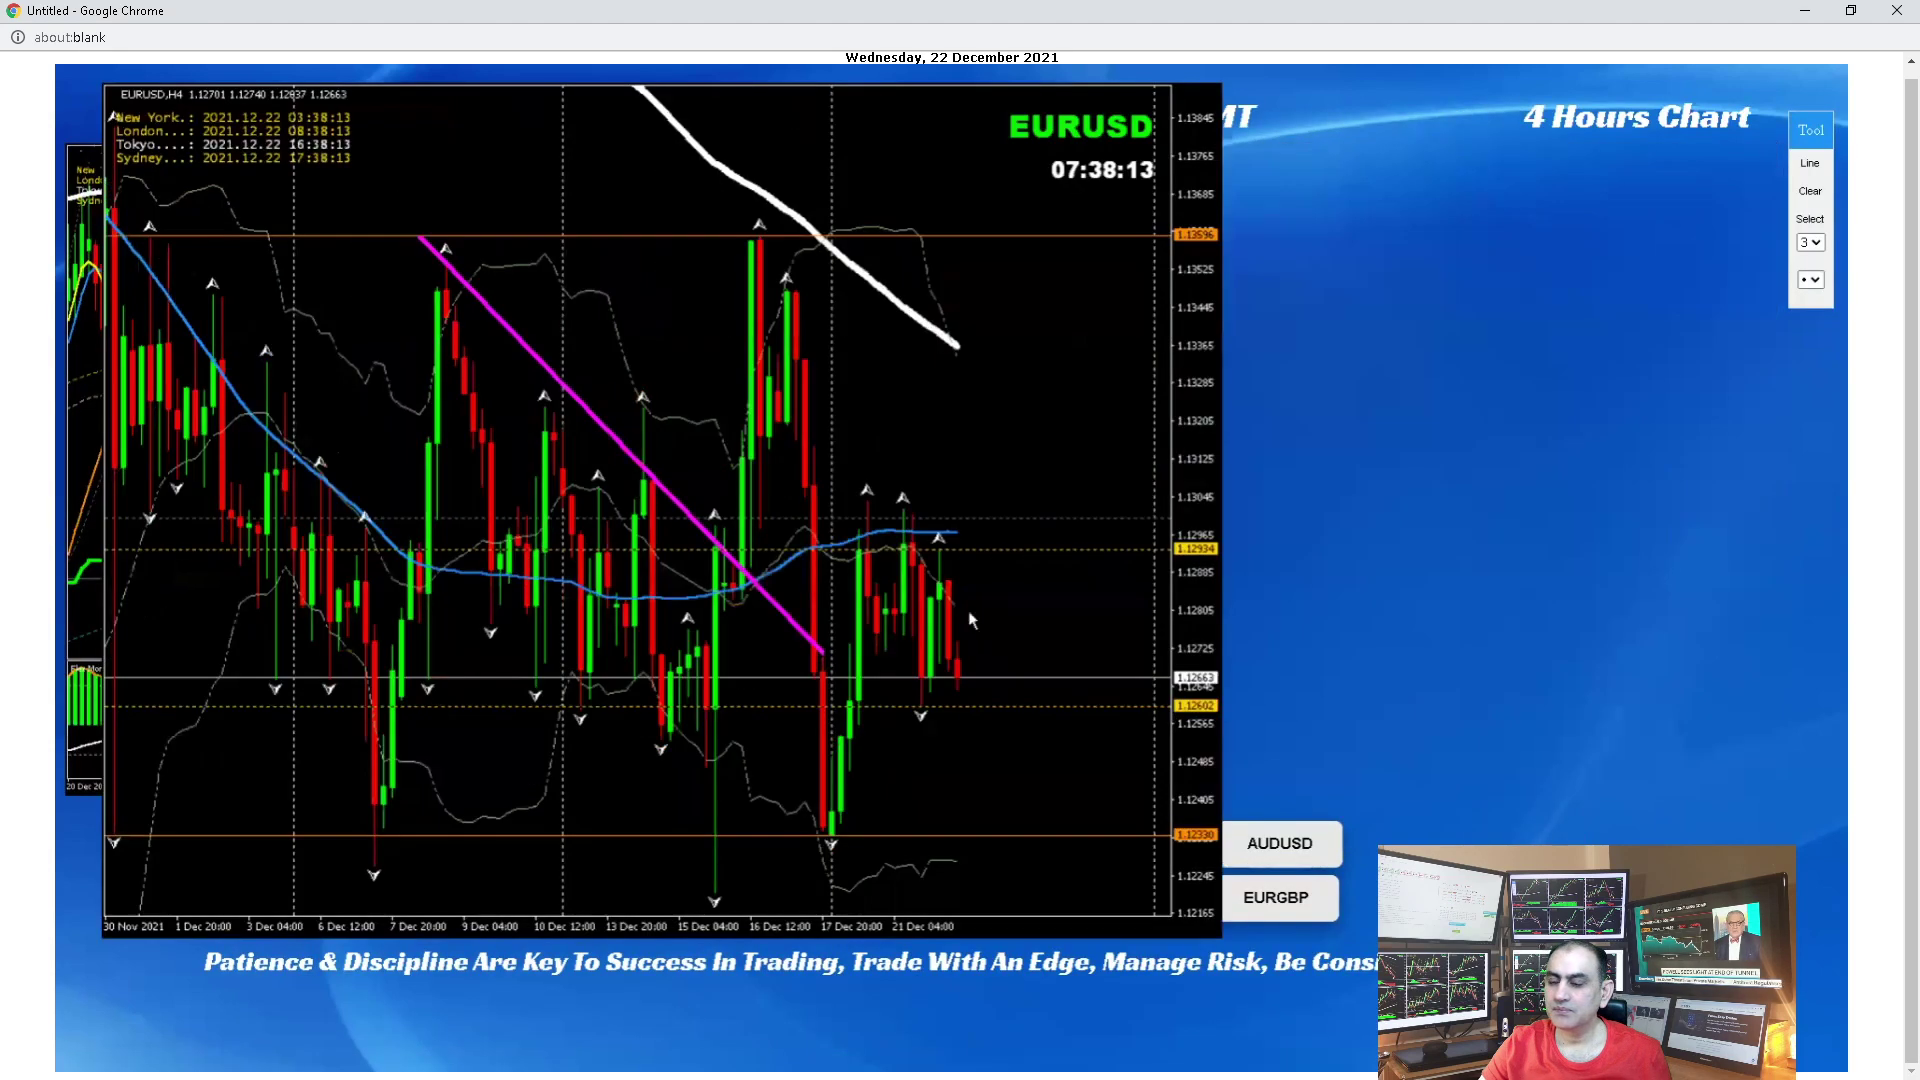
{"action": "left_click", "coordinate": [1805, 166]}
{"action": "left_click_drag", "start_coordinate": [585, 515], "coordinate": [1014, 517]}
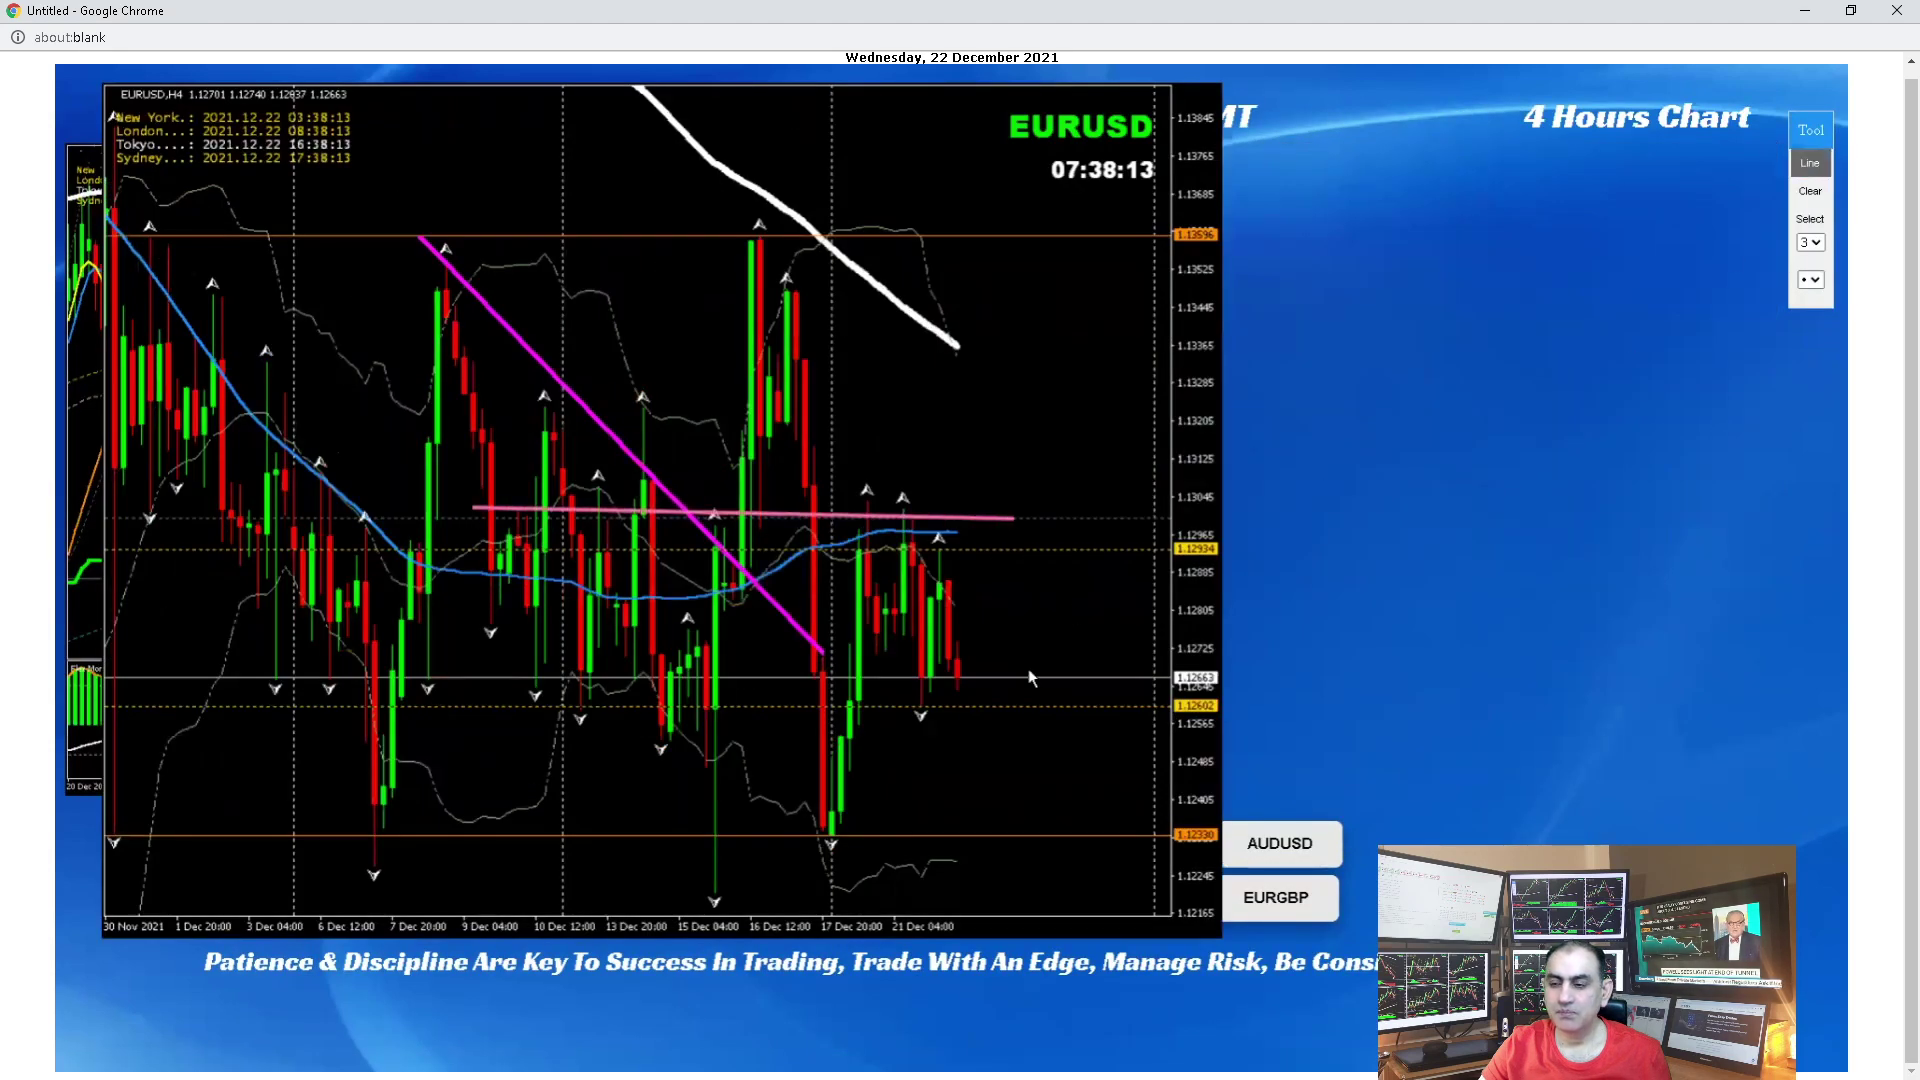
{"action": "left_click_drag", "start_coordinate": [604, 706], "coordinate": [1103, 708]}
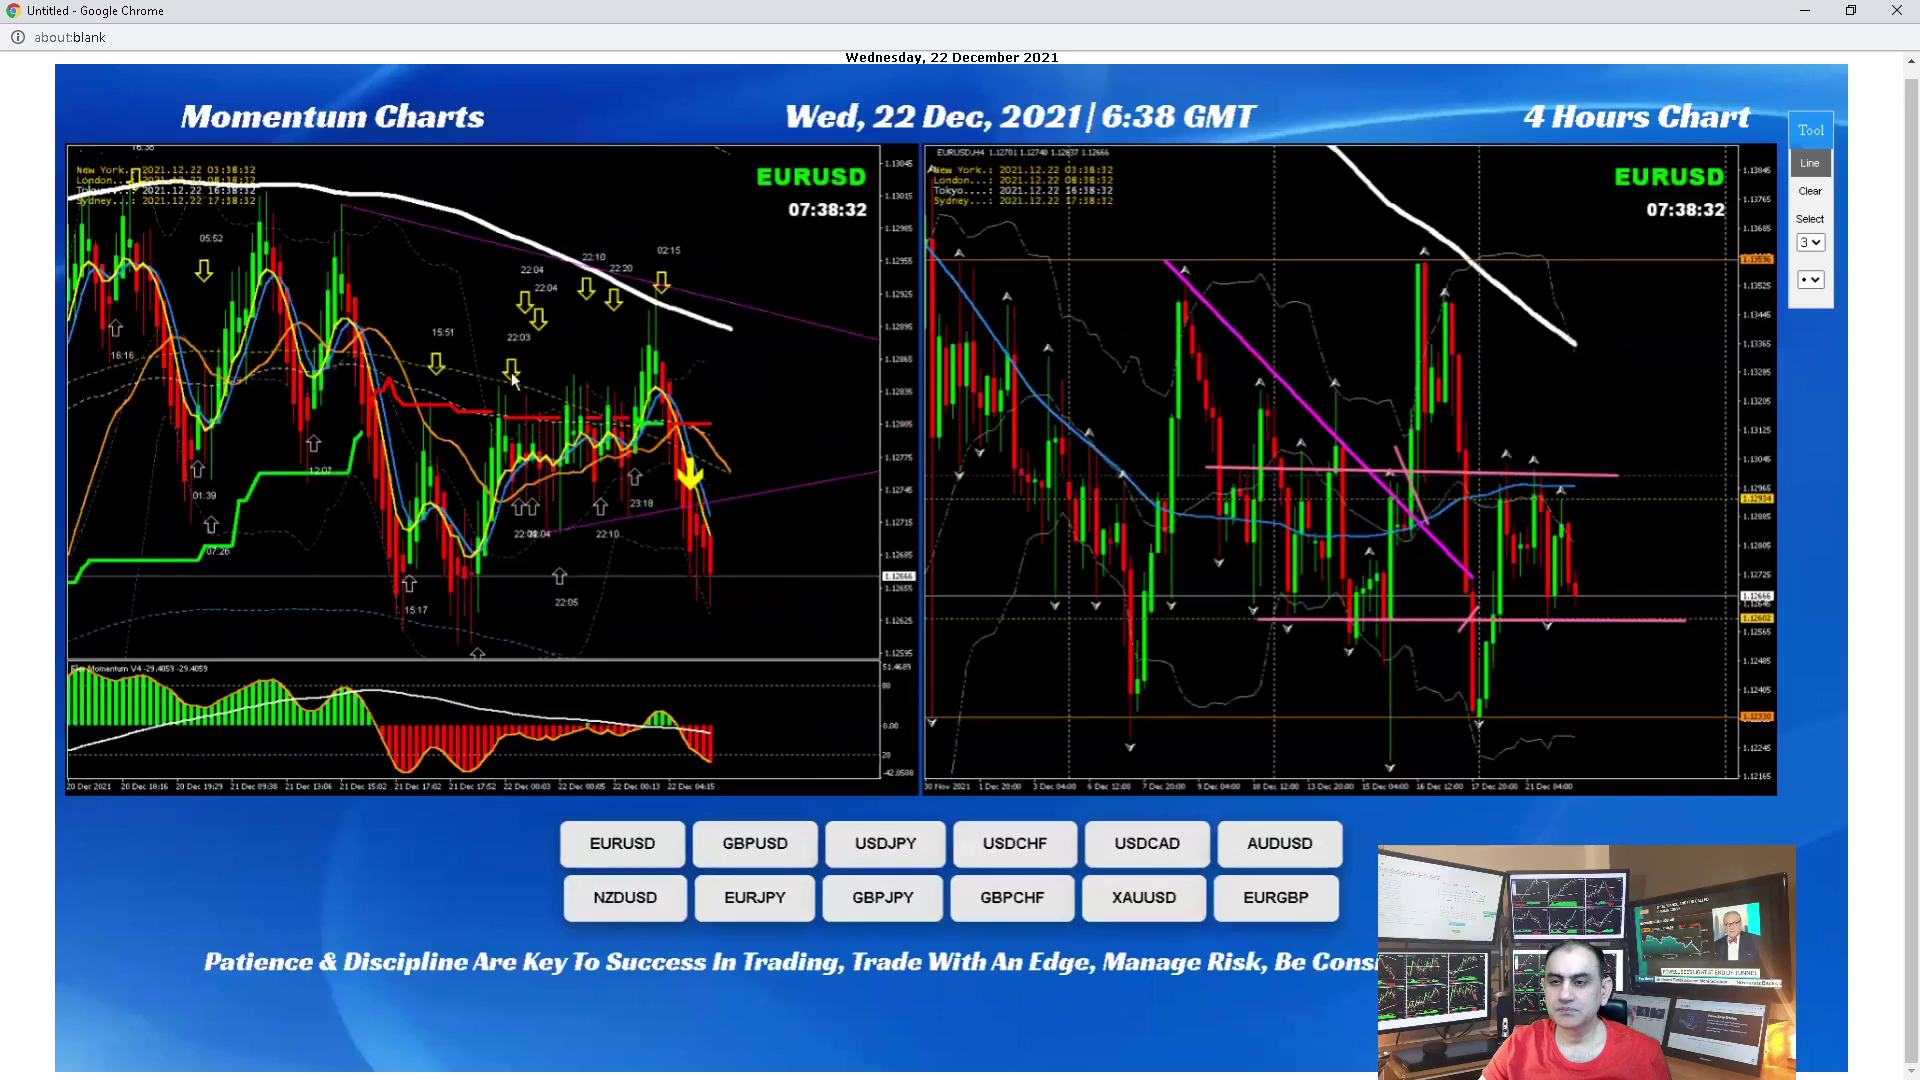
{"action": "left_click", "coordinate": [512, 372]}
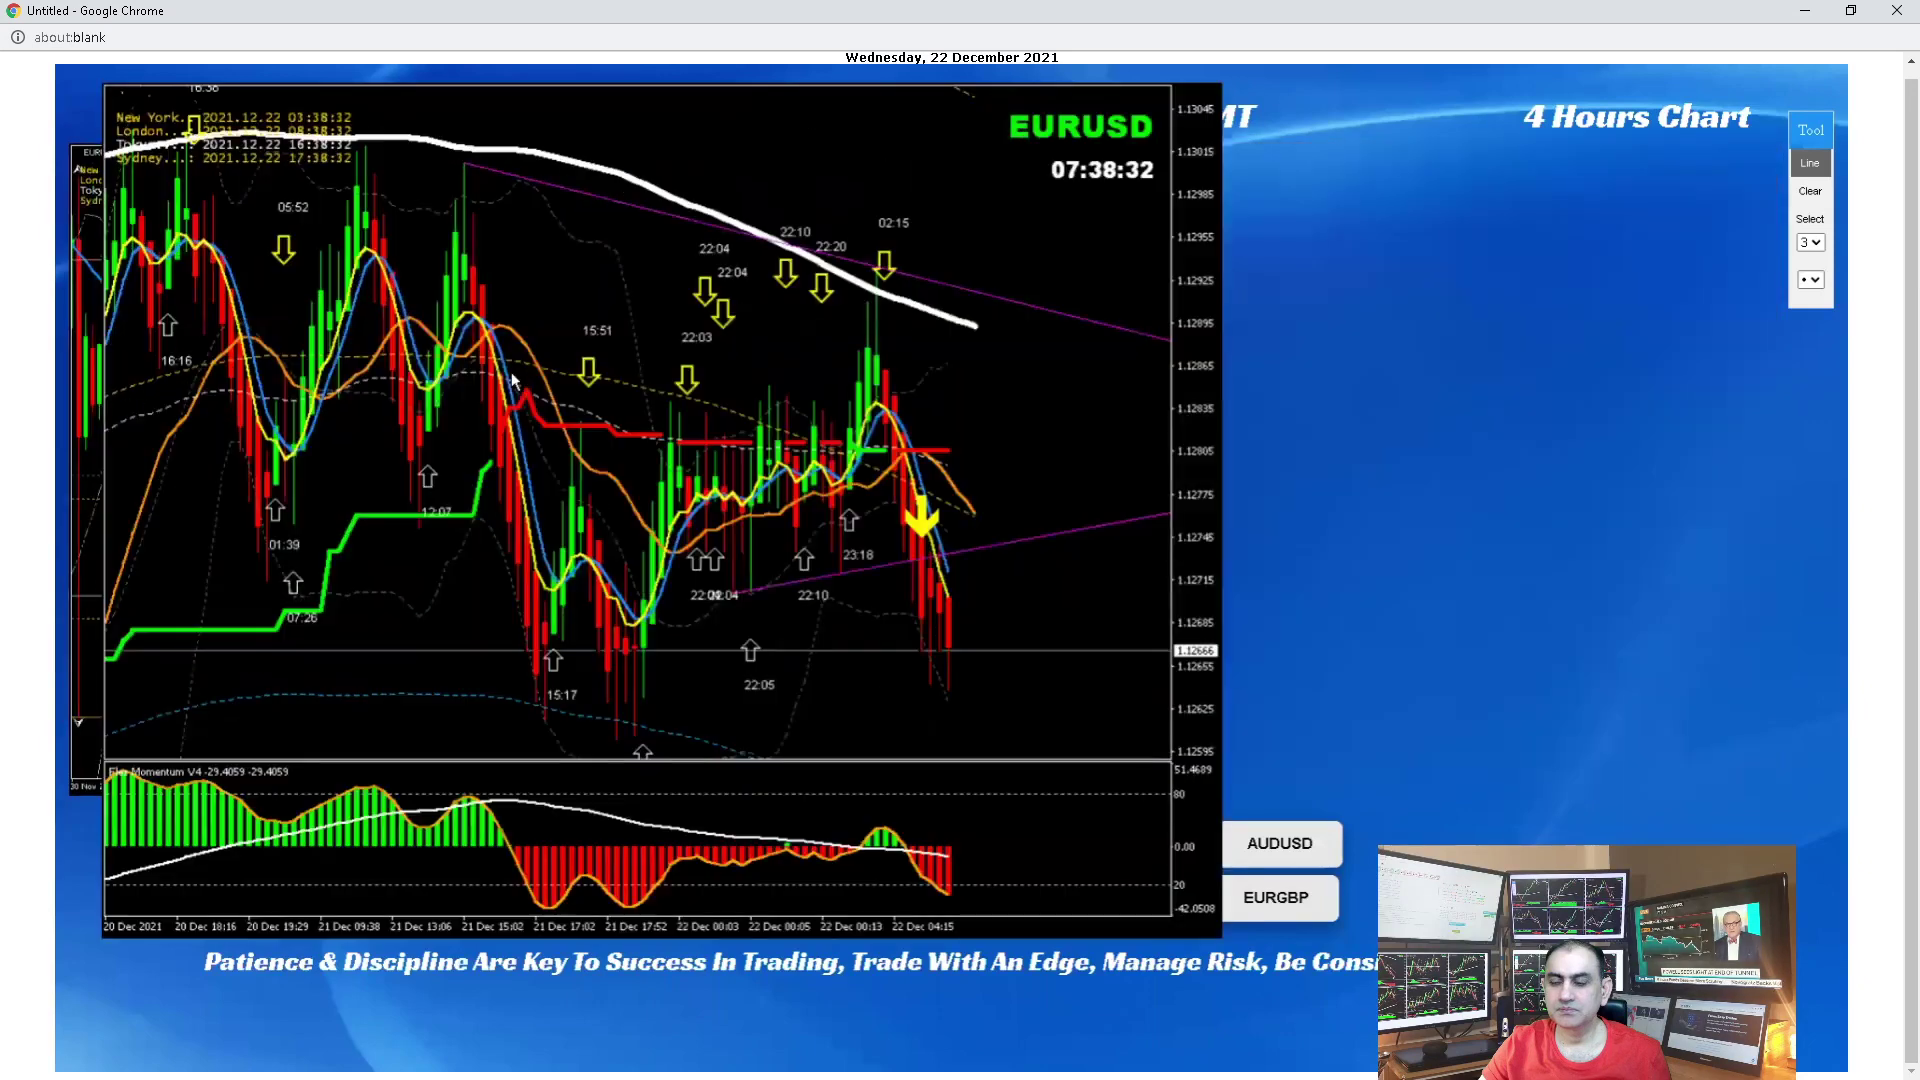
{"action": "left_click_drag", "start_coordinate": [113, 128], "coordinate": [342, 182]}
{"action": "left_click_drag", "start_coordinate": [116, 125], "coordinate": [1000, 337]}
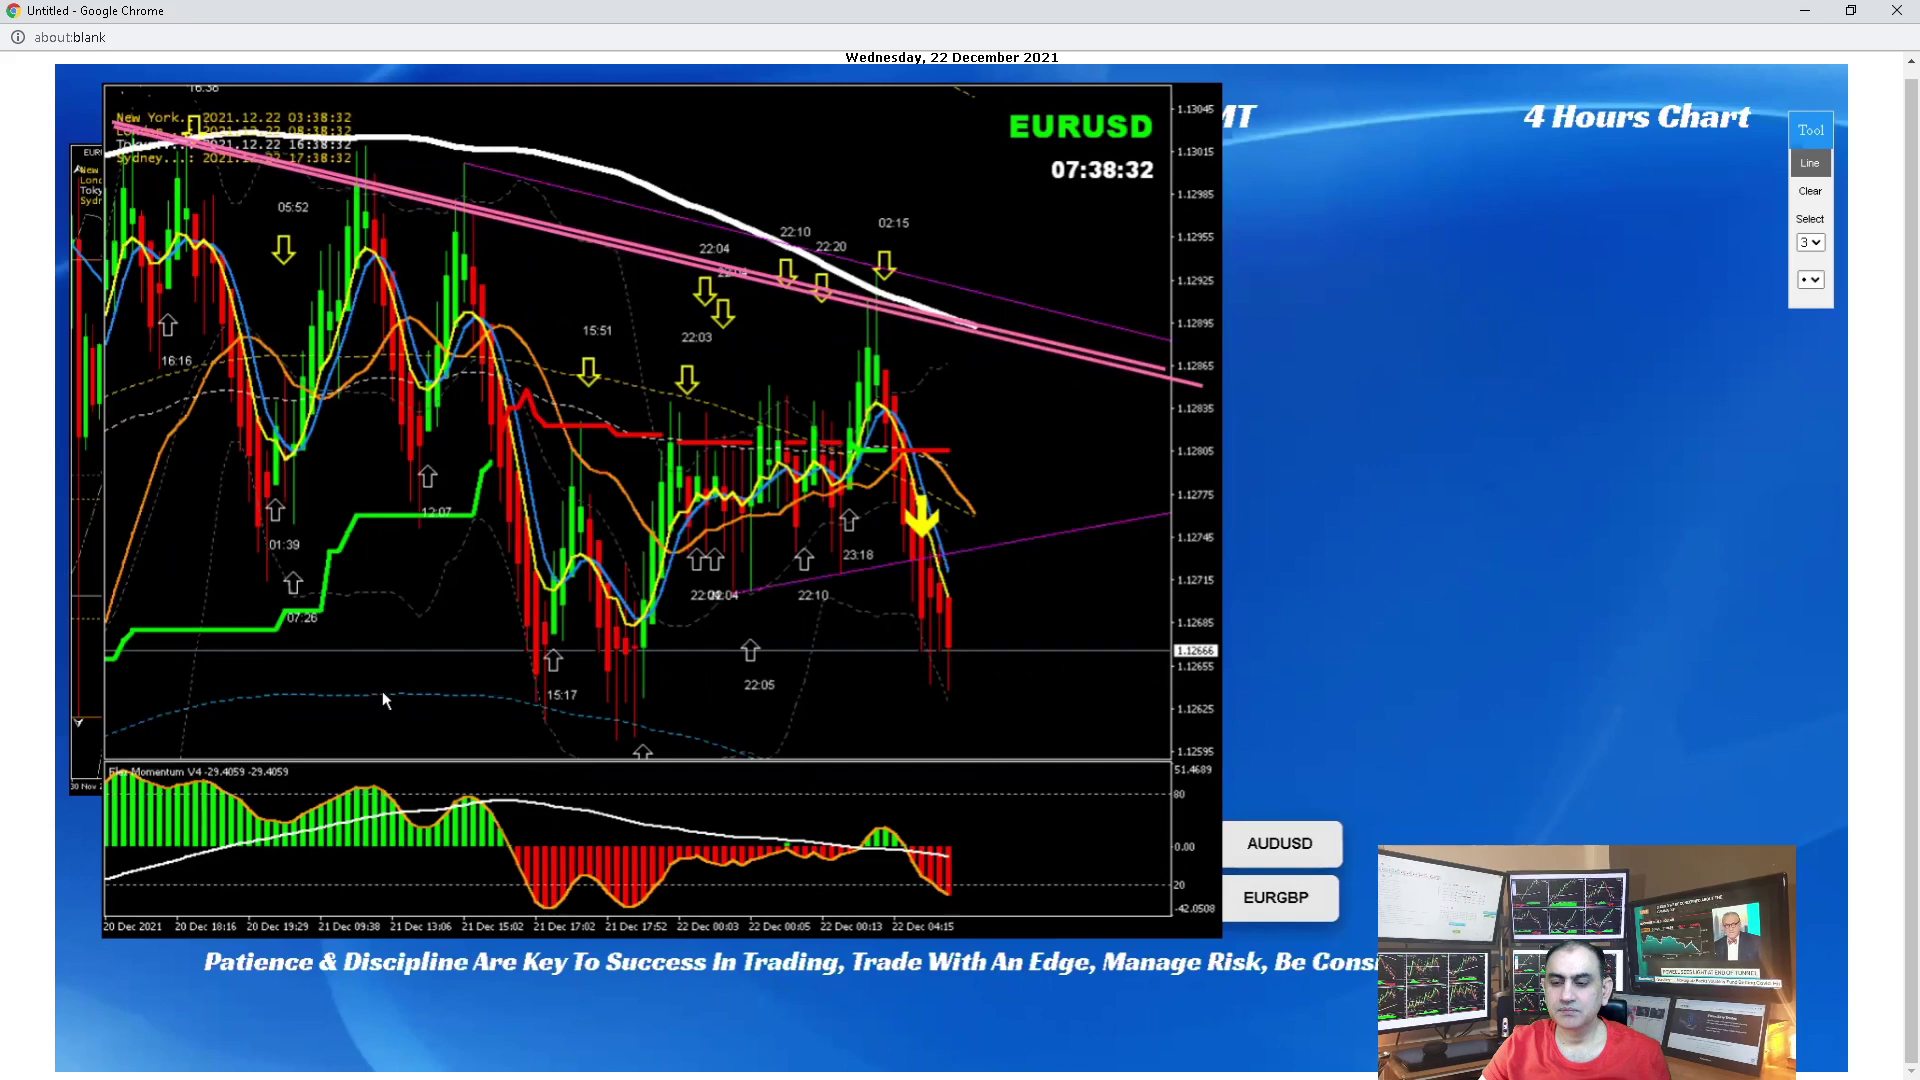
{"action": "left_click_drag", "start_coordinate": [362, 690], "coordinate": [428, 680]}
{"action": "left_click_drag", "start_coordinate": [903, 688], "coordinate": [903, 687]}
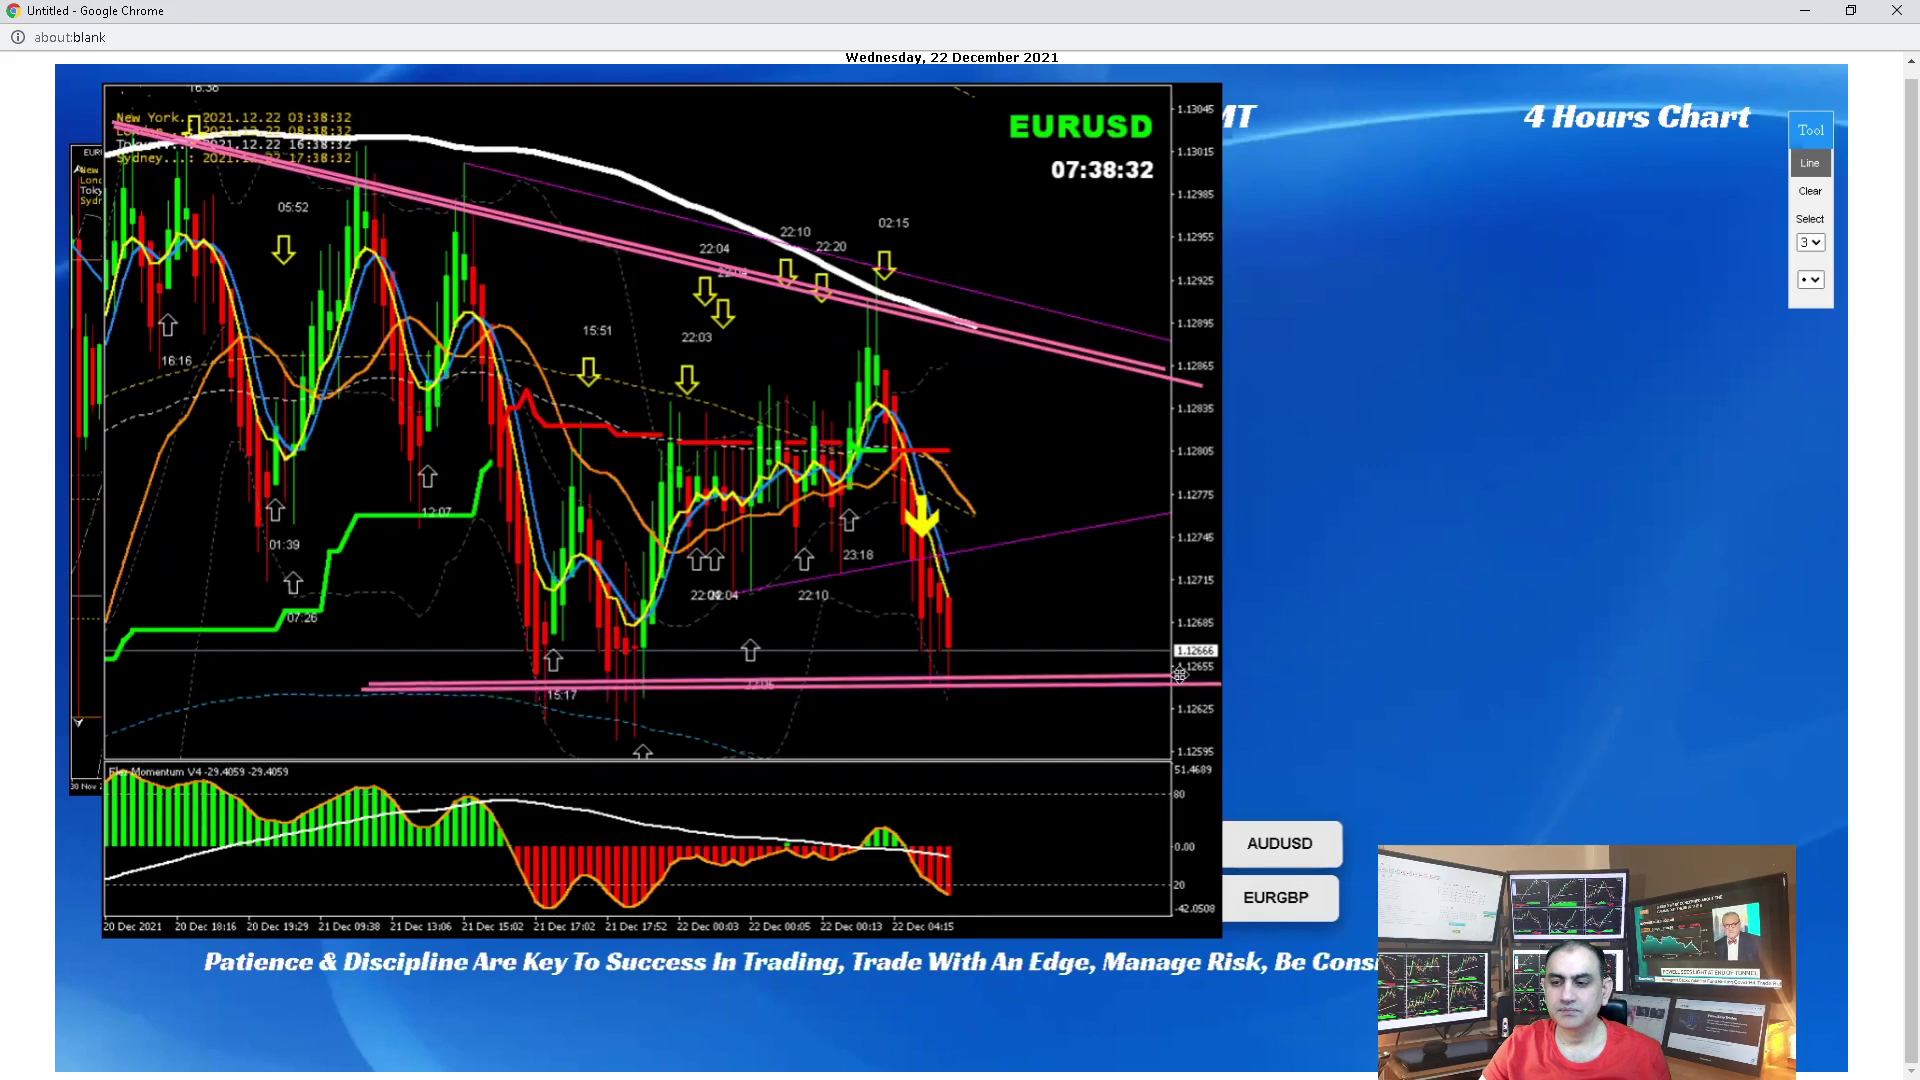
{"action": "mouse_move", "coordinate": [582, 298]}
{"action": "left_mouse_down"}
{"action": "mouse_move", "coordinate": [679, 294]}
{"action": "mouse_move", "coordinate": [582, 303]}
{"action": "left_mouse_up"}
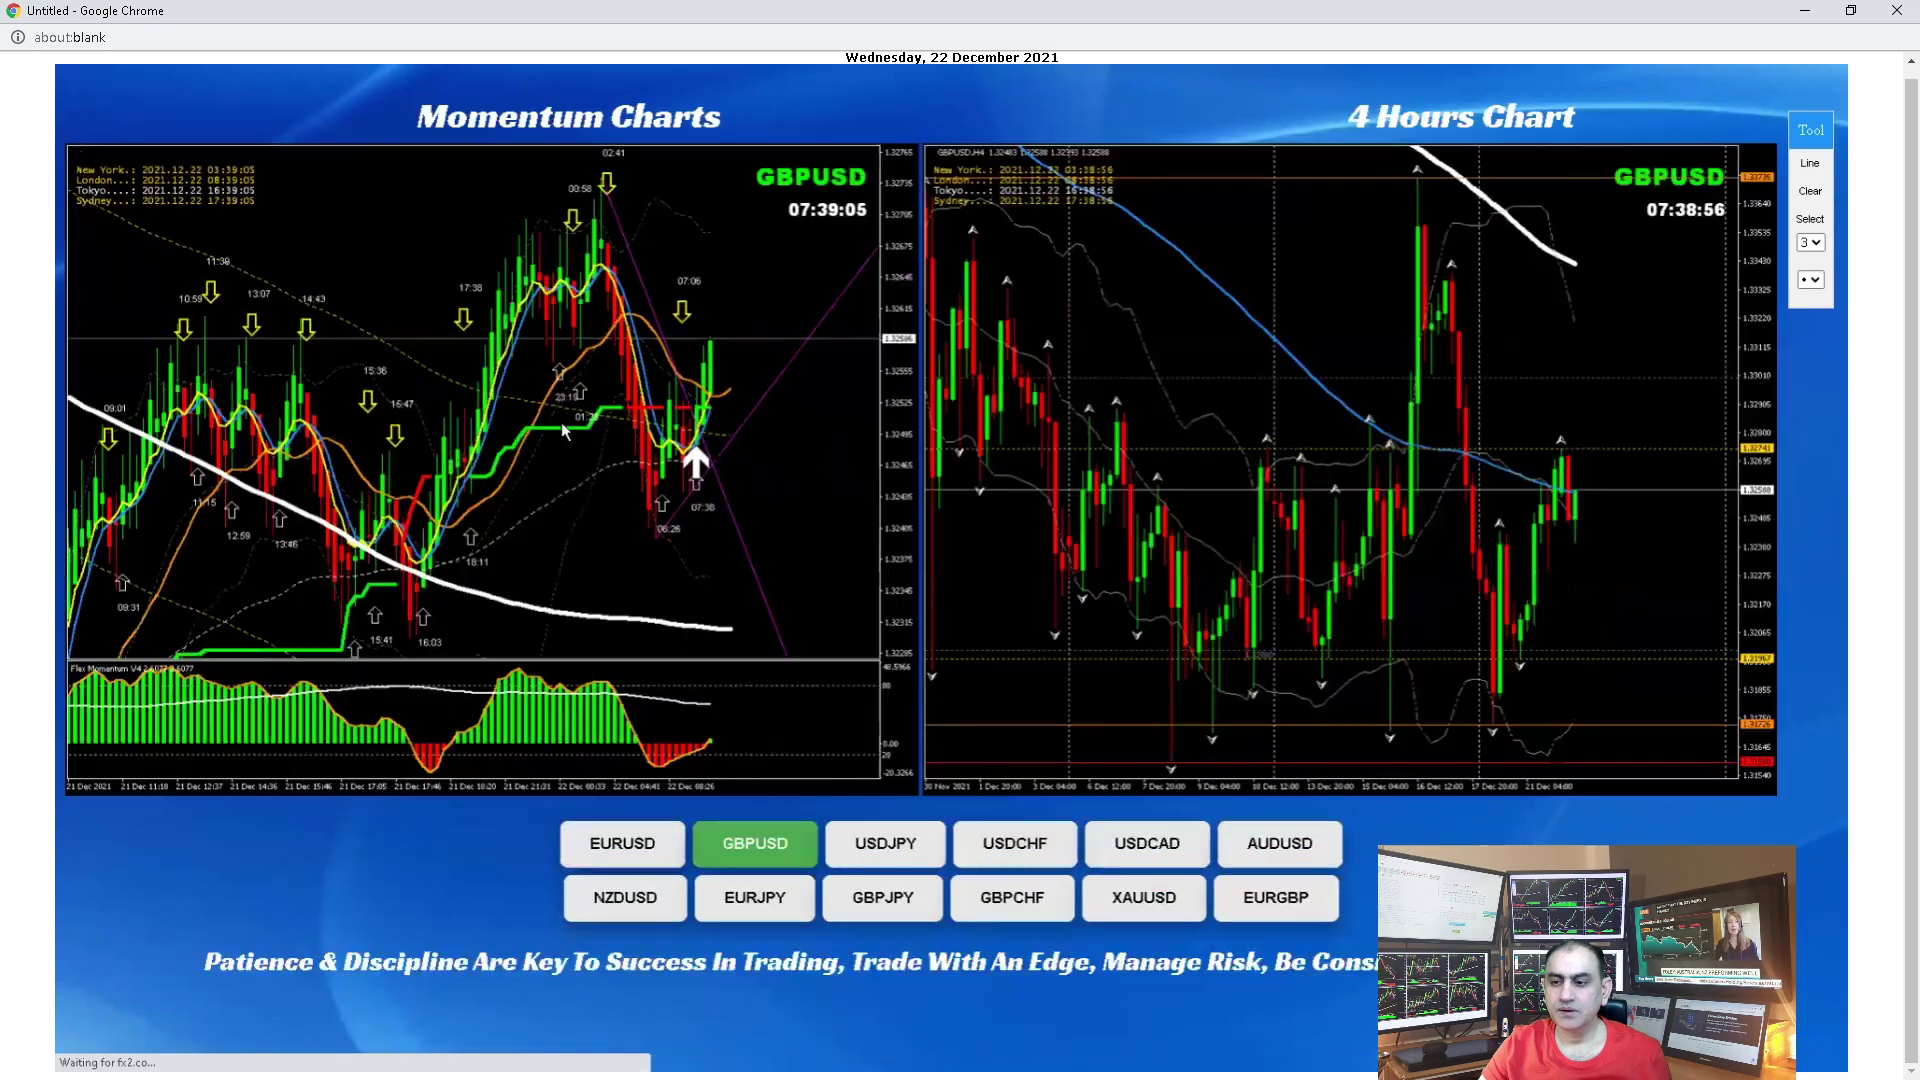
Step: Return to the dashboard, then open the EURUSD alert's price chart maximized along with its analysis results
{"action": "left_click", "coordinate": [1797, 474]}
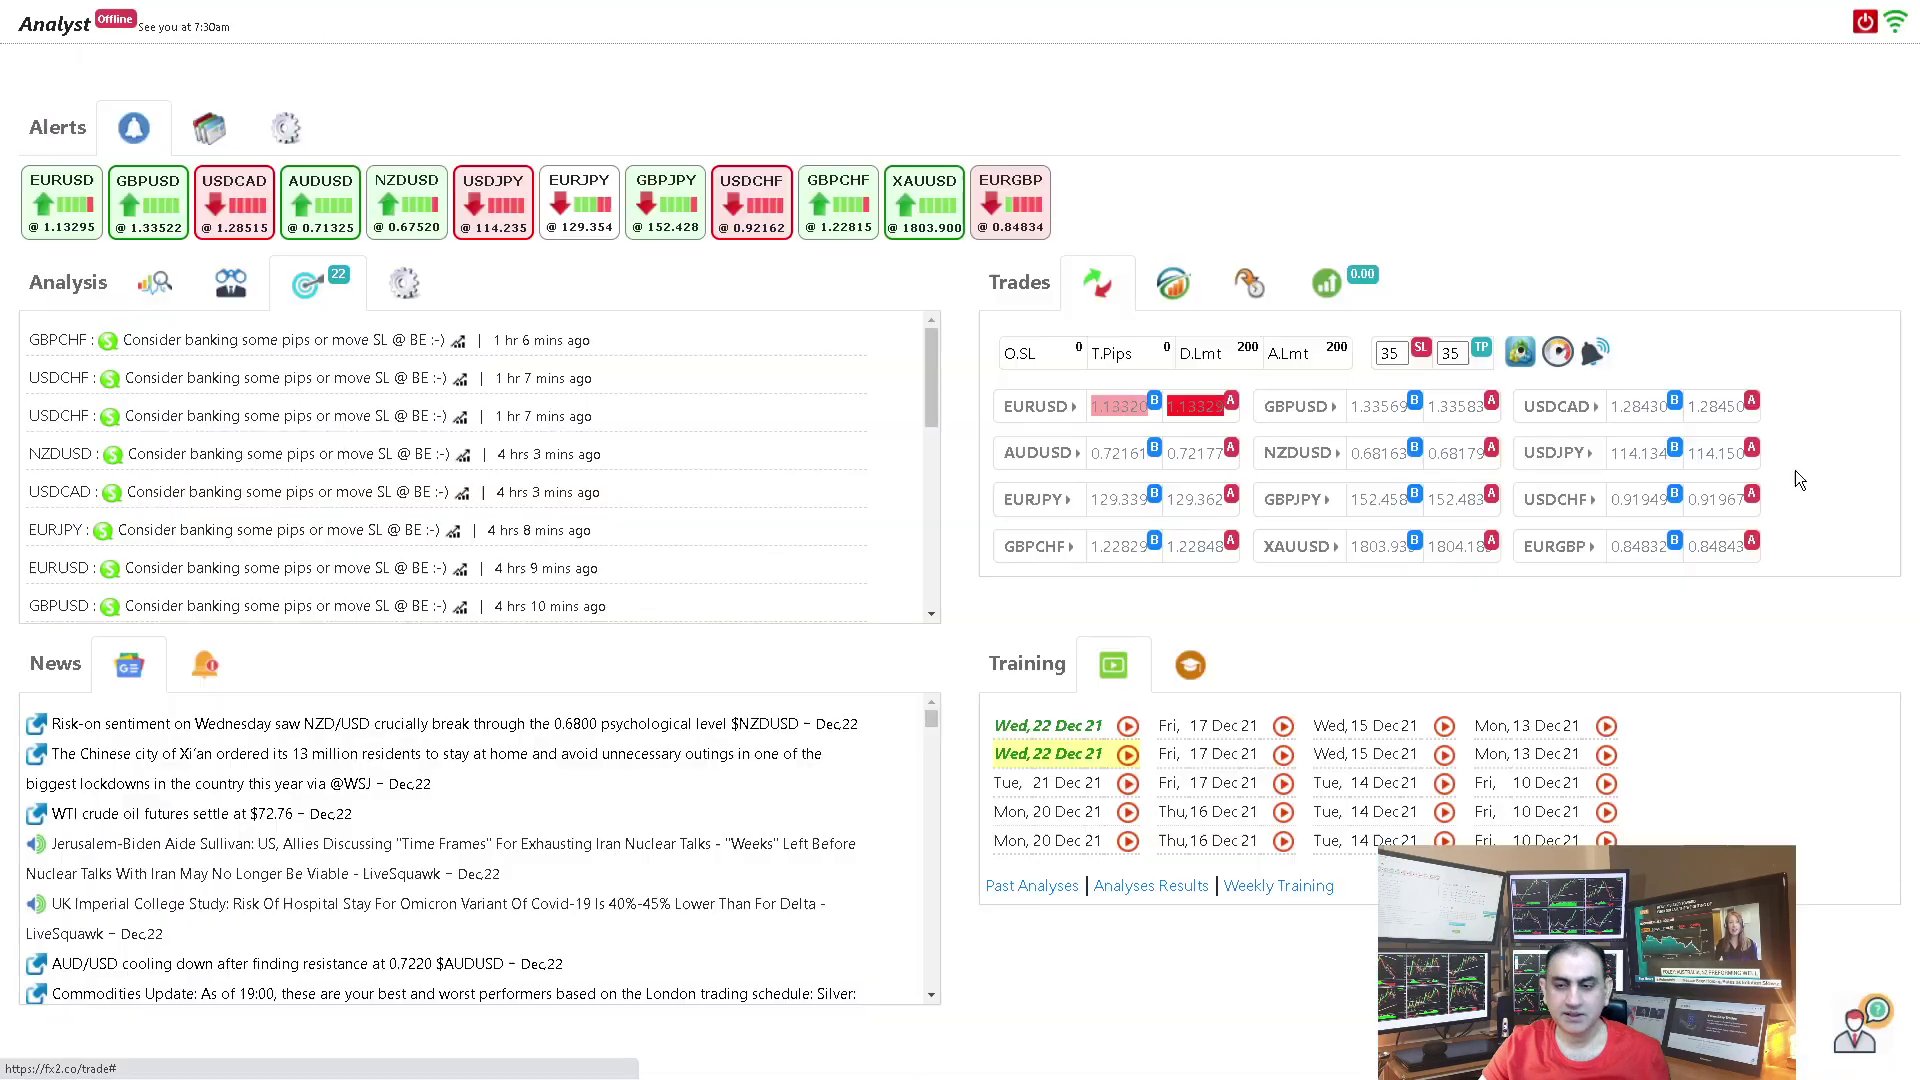
{"action": "left_click", "coordinate": [62, 207]}
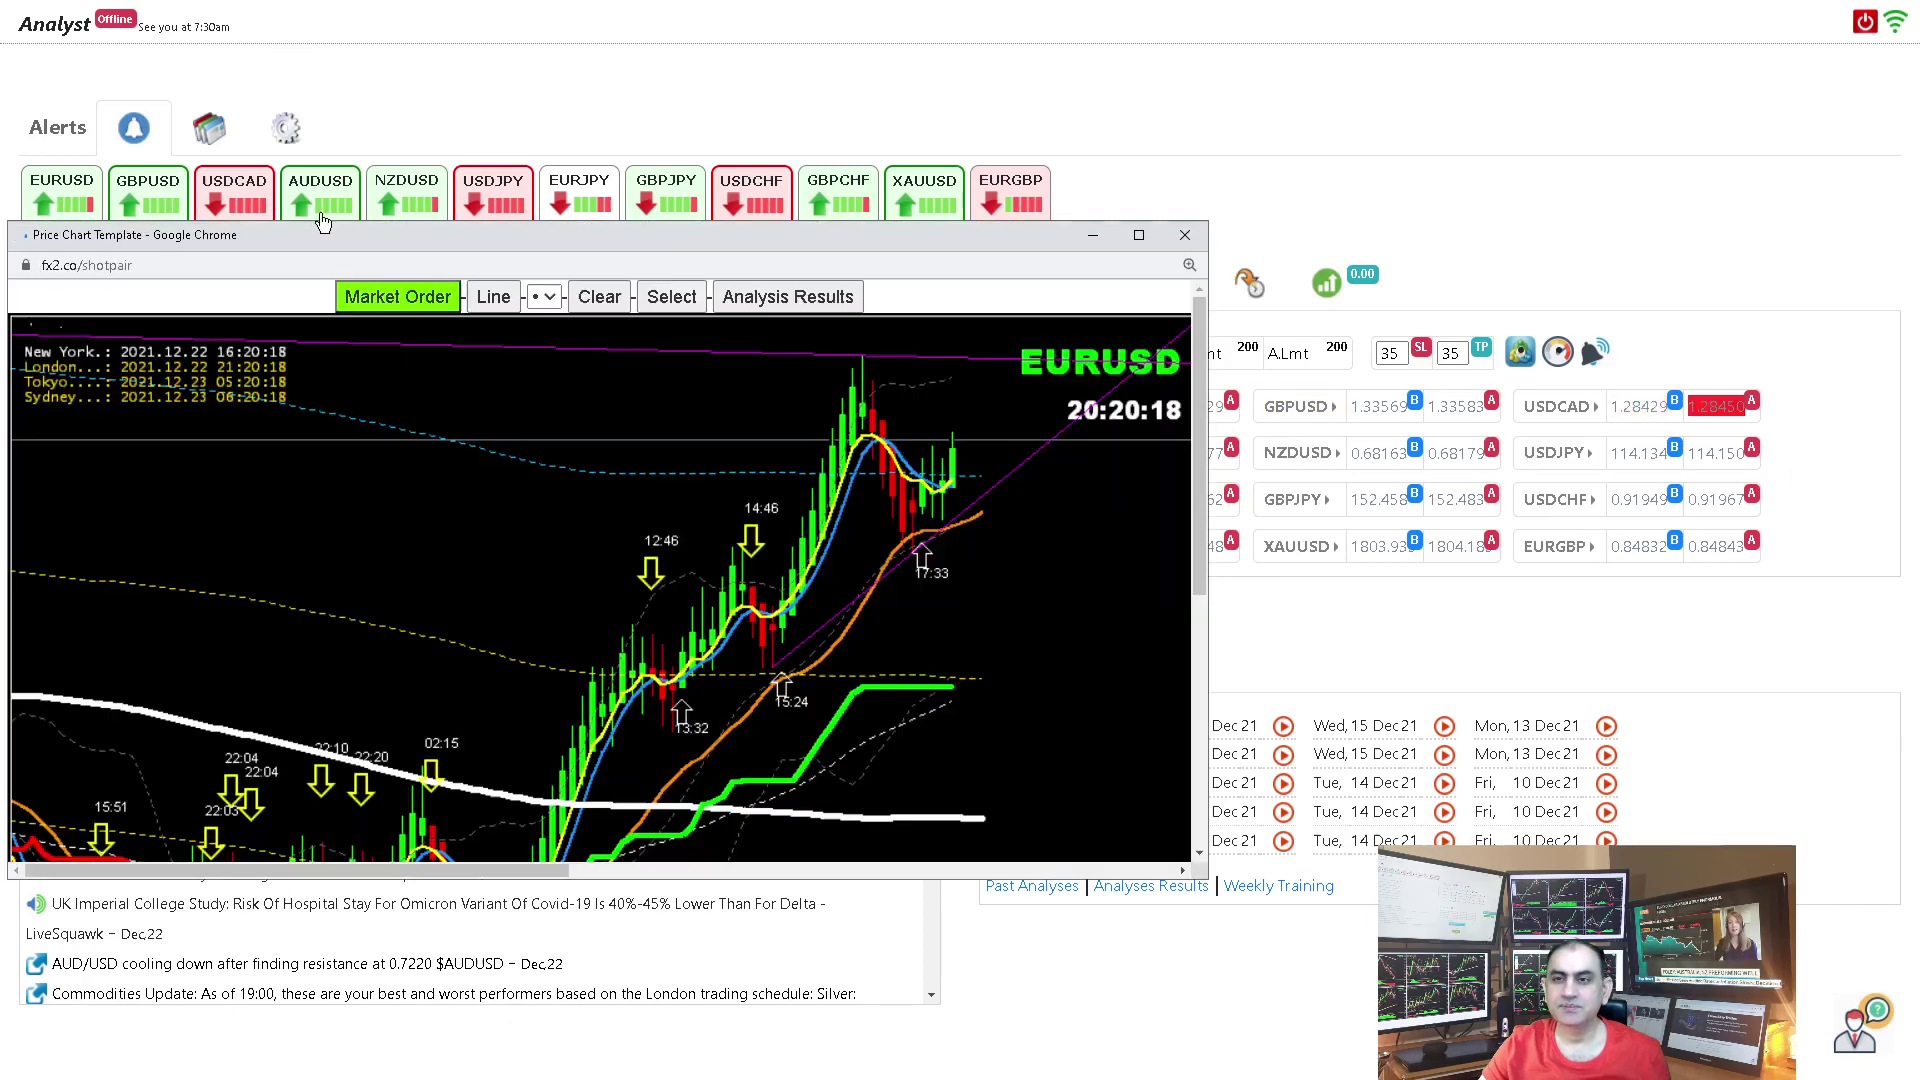
{"action": "double_click", "coordinate": [330, 237]}
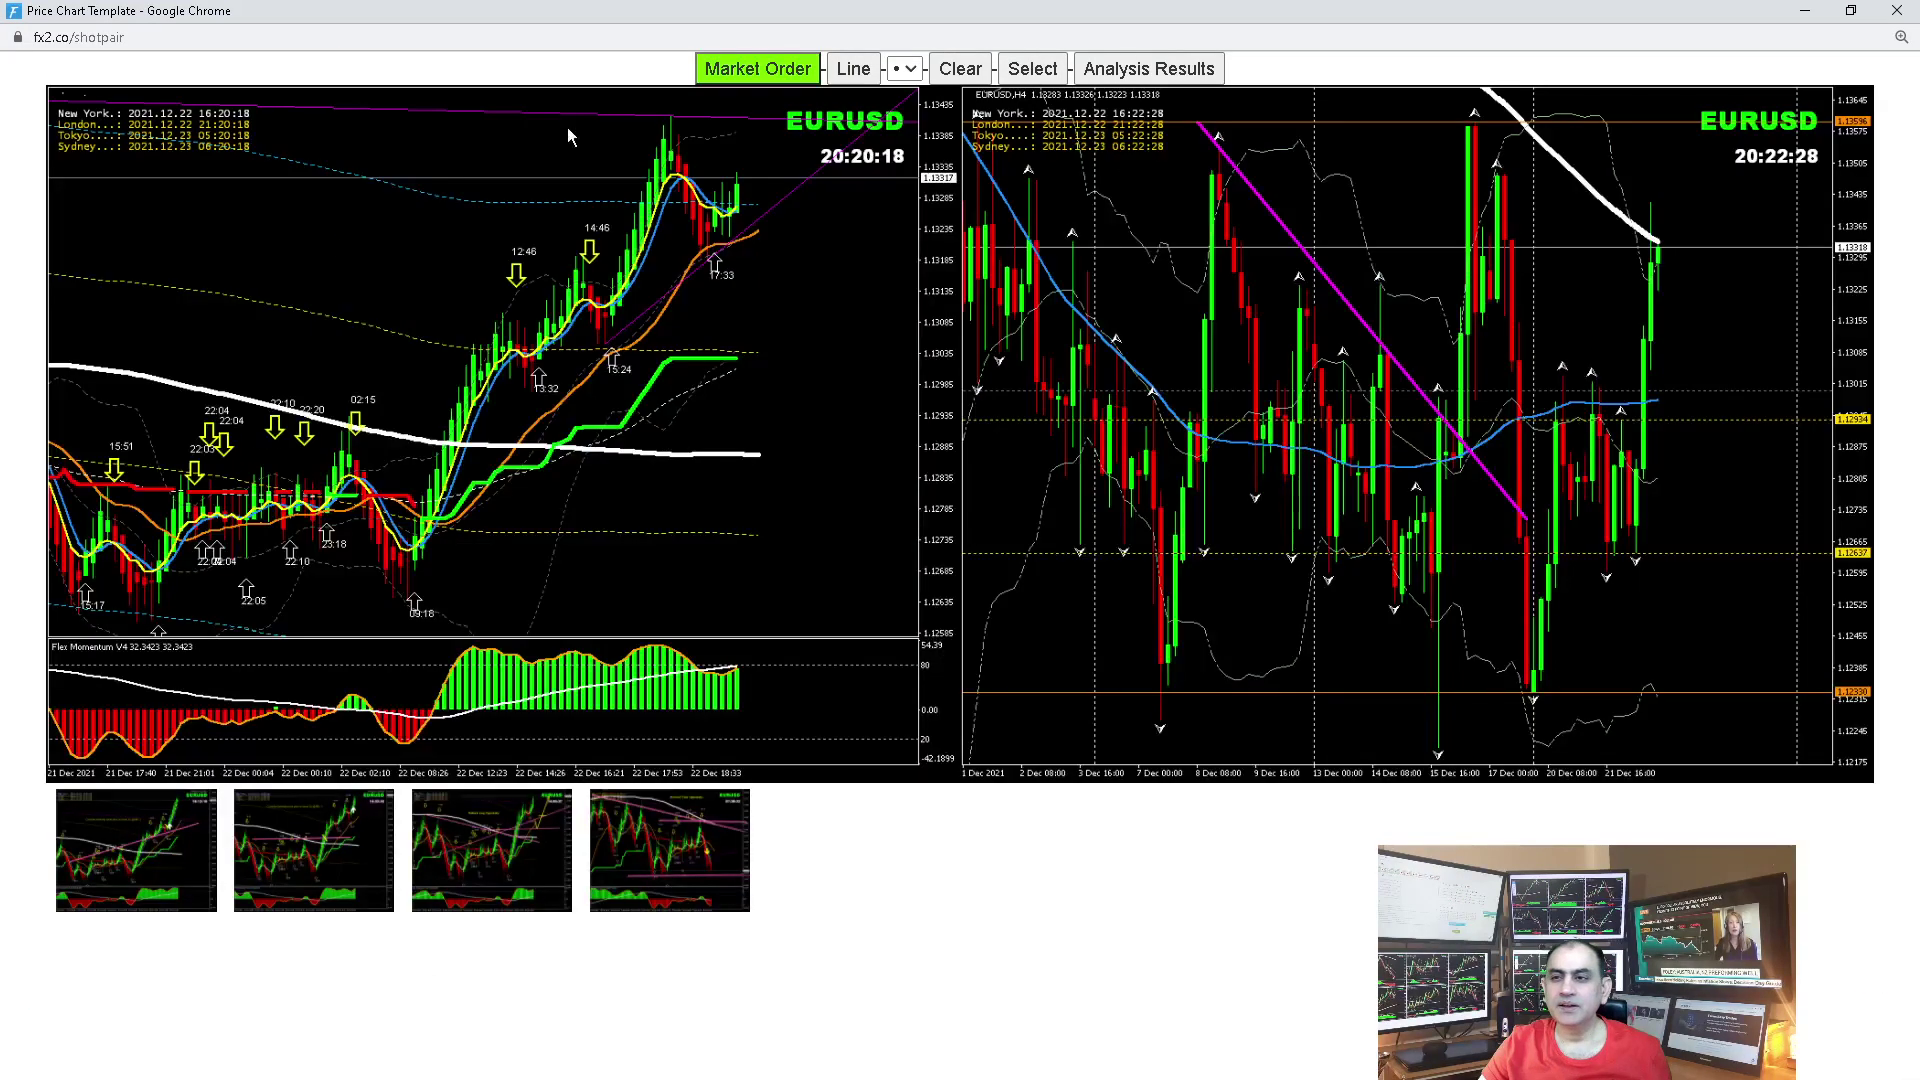
{"action": "left_click", "coordinate": [1118, 69]}
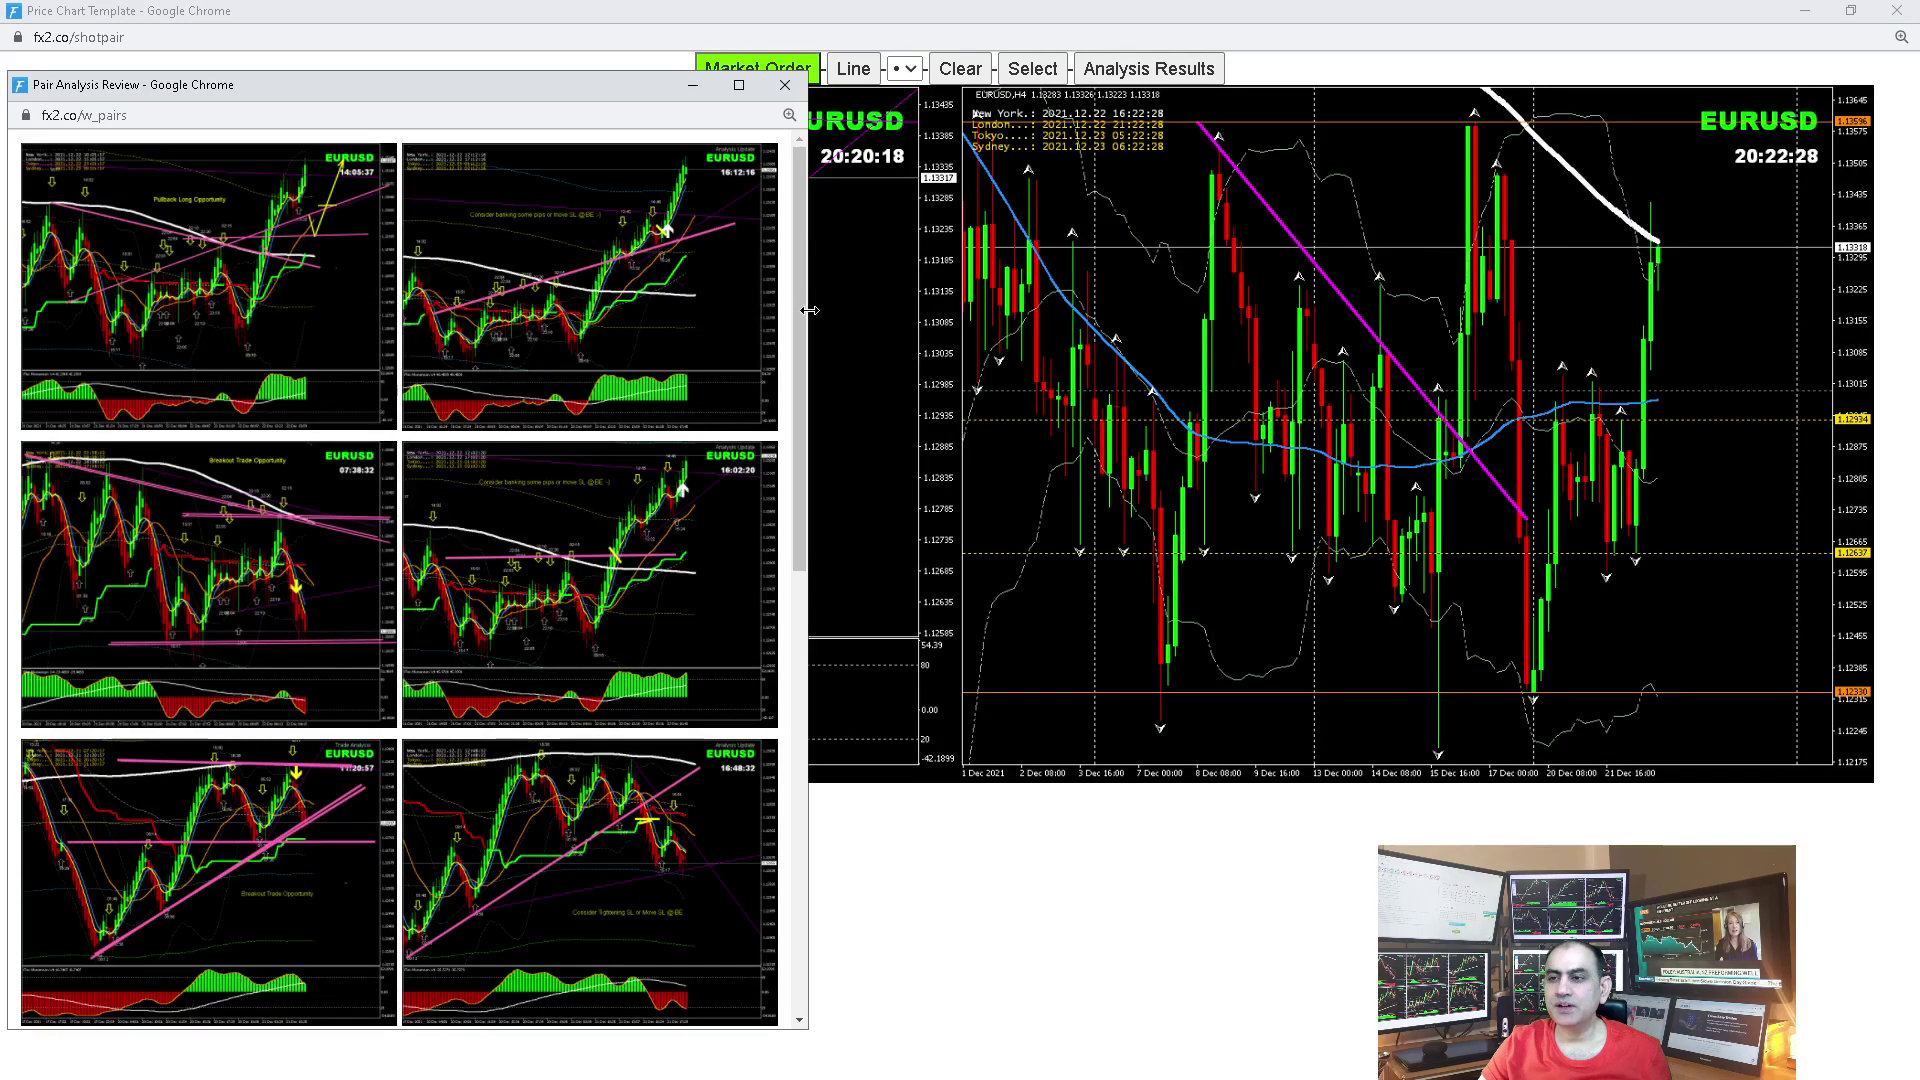
Step: Review the EURUSD trade analyses and their updates in a widened results window, then close both chart windows
{"action": "left_click_drag", "start_coordinate": [808, 295], "coordinate": [1194, 270]}
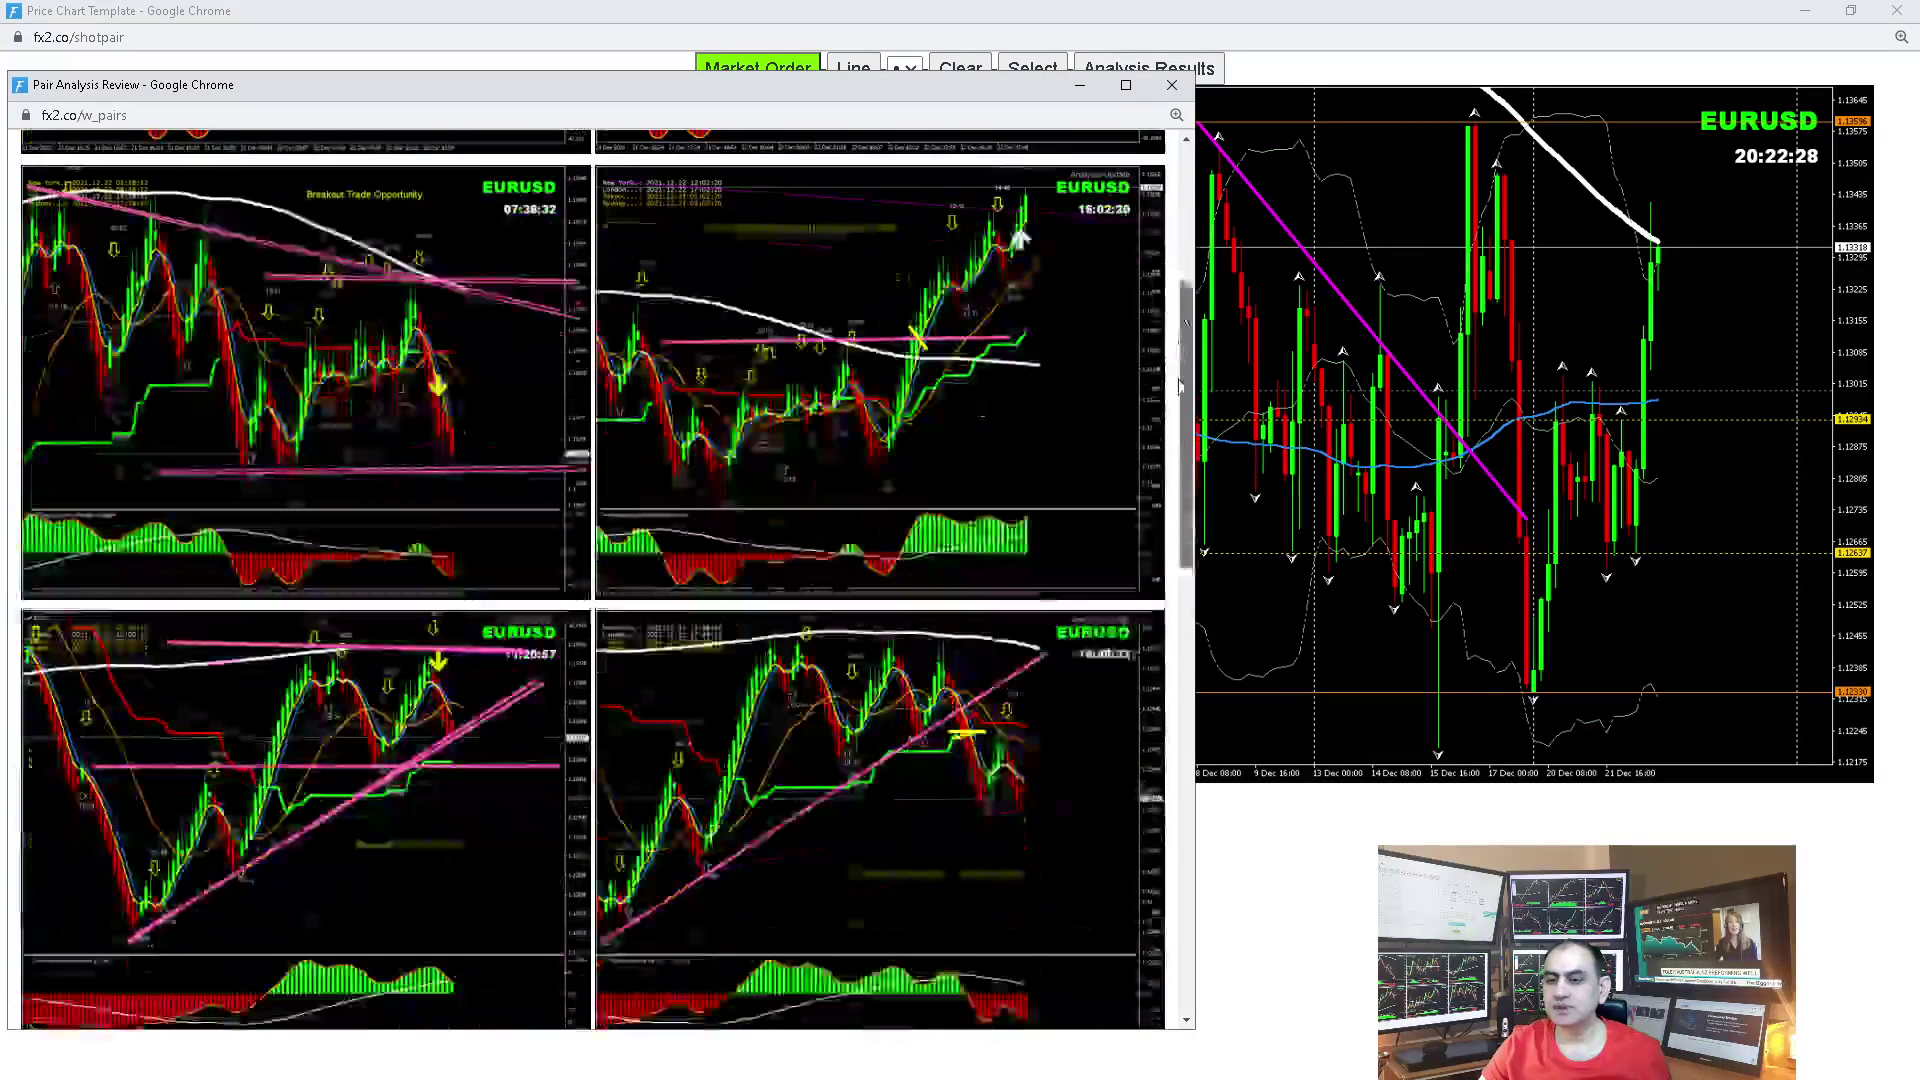
{"action": "scroll", "coordinate": [1175, 290], "scroll_direction": "down", "scroll_amount": 5}
{"action": "scroll", "coordinate": [1173, 270], "scroll_direction": "up", "scroll_amount": 5}
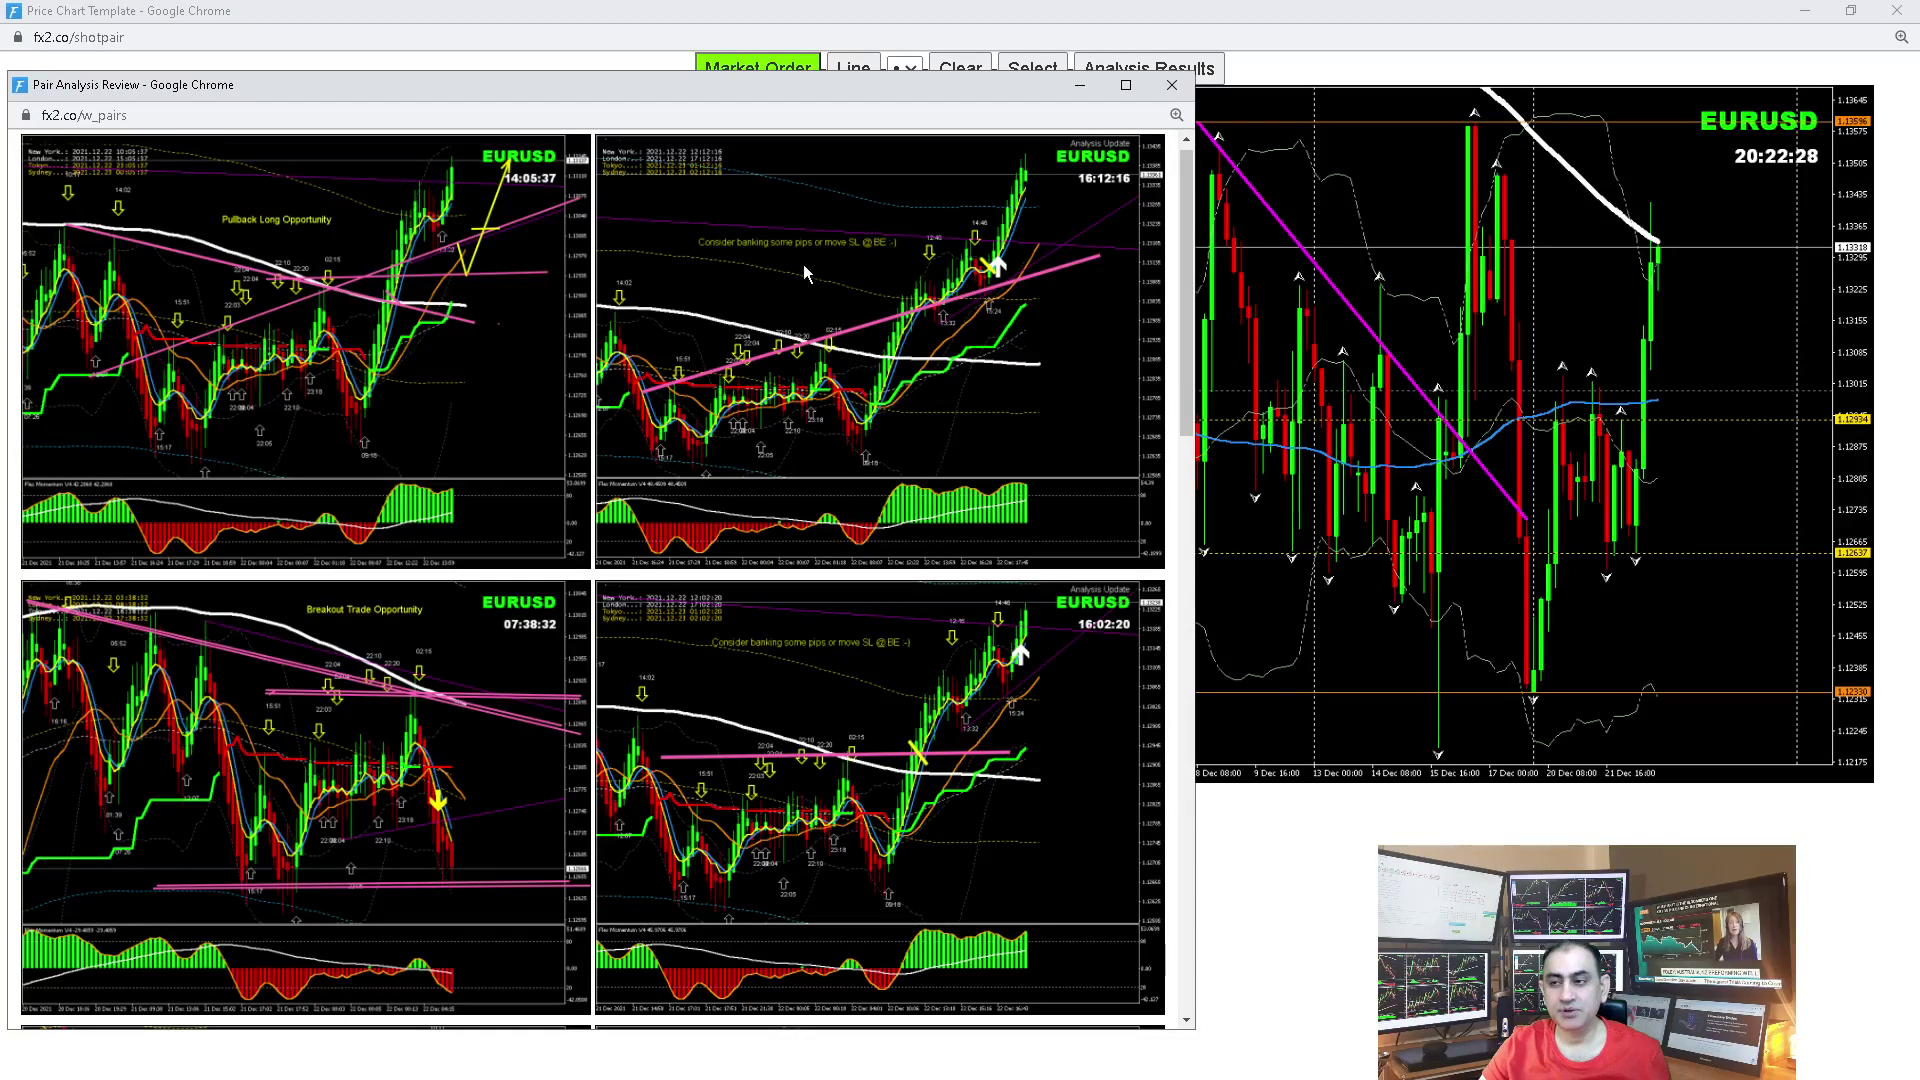
{"action": "left_click", "coordinate": [1171, 84]}
{"action": "left_click", "coordinate": [1897, 10]}
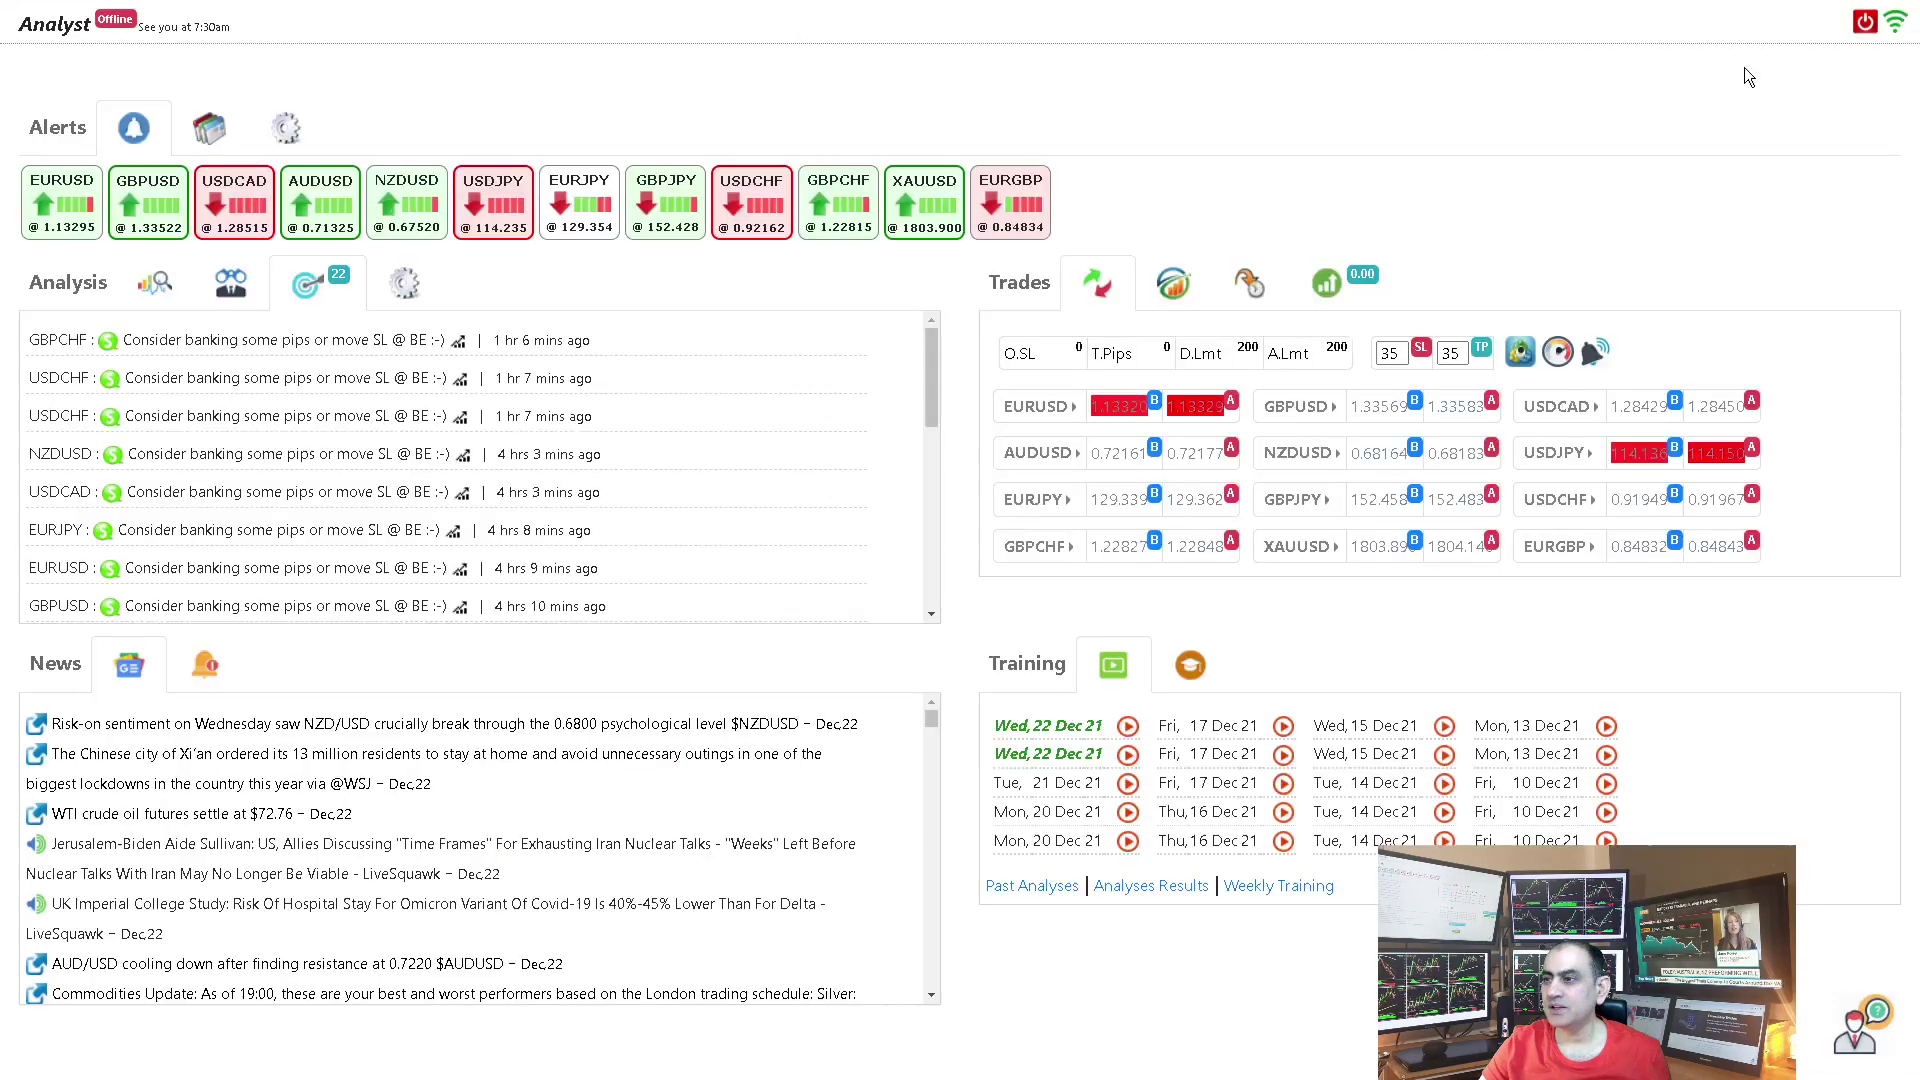
Step: Open the GBPUSD alert's price chart in a maximized window and bring up its analysis results
{"action": "left_click", "coordinate": [1570, 124]}
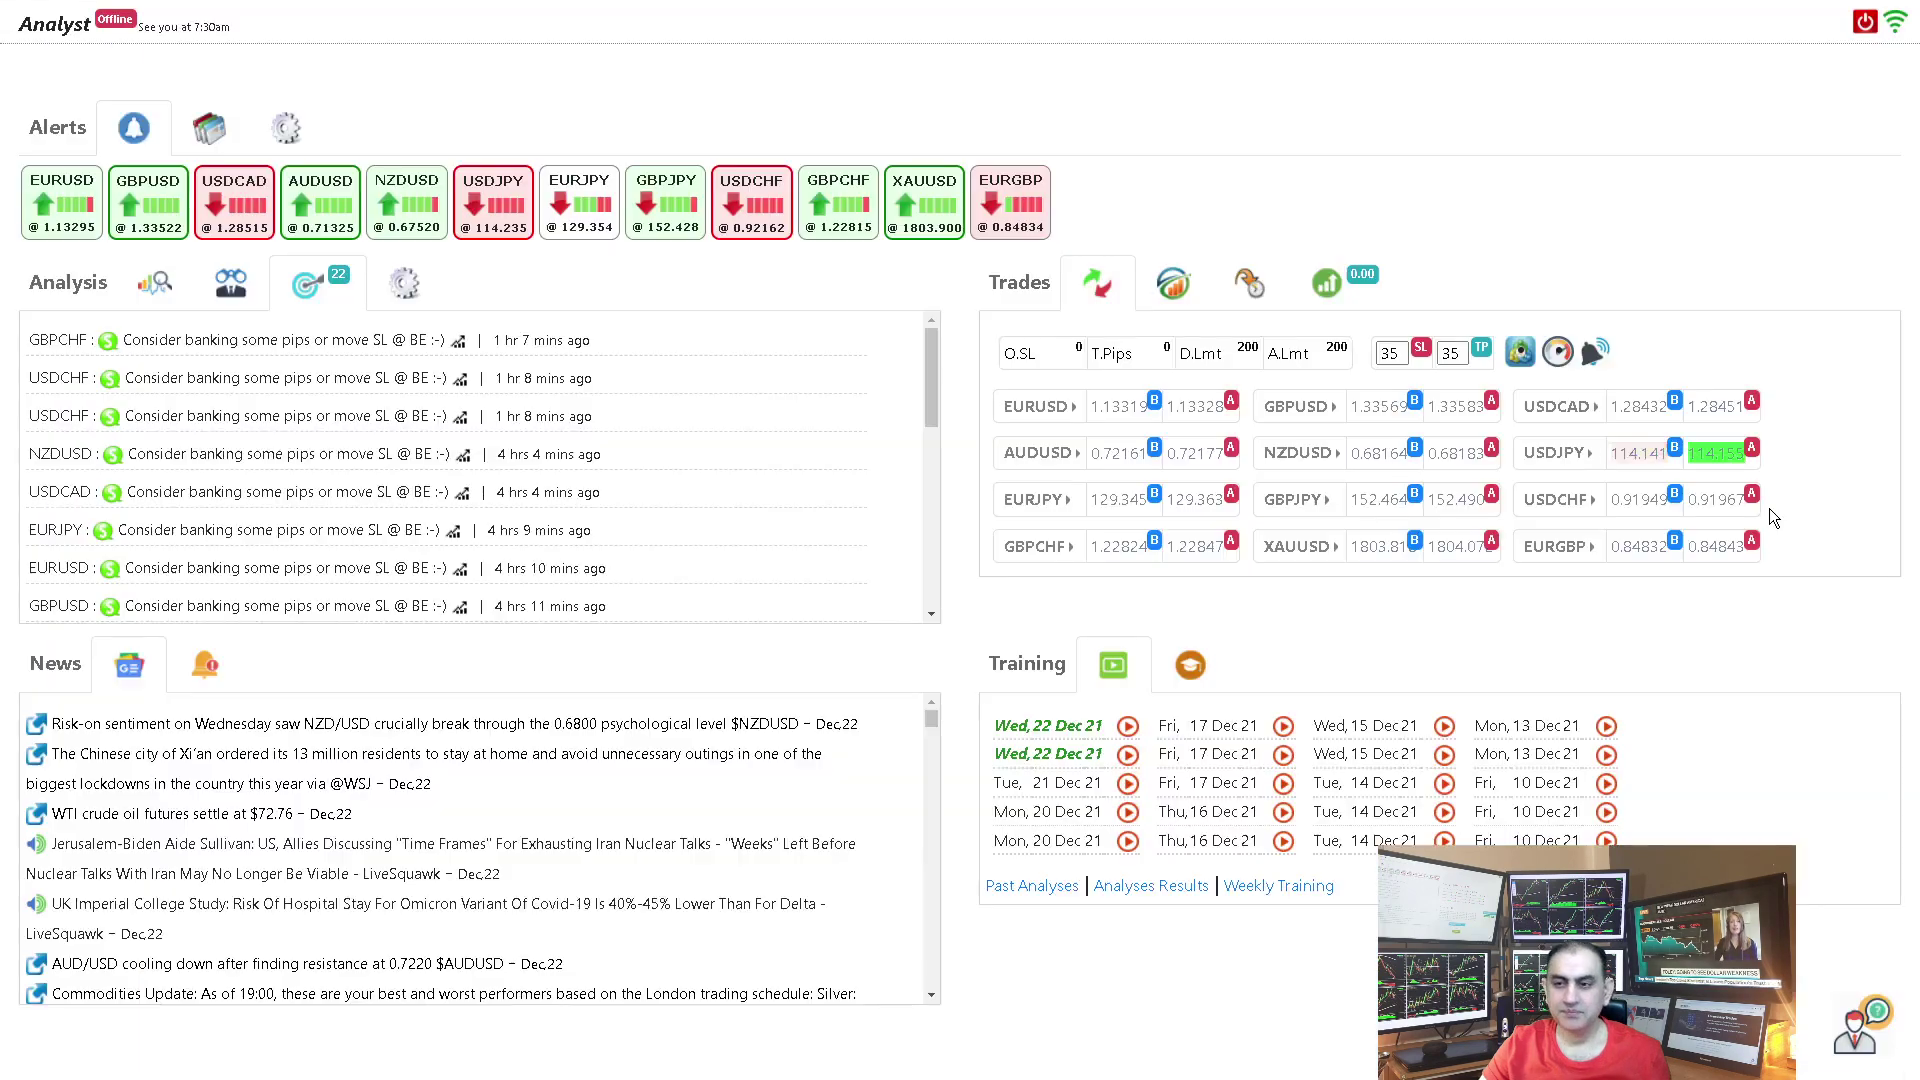
{"action": "left_click", "coordinate": [143, 222]}
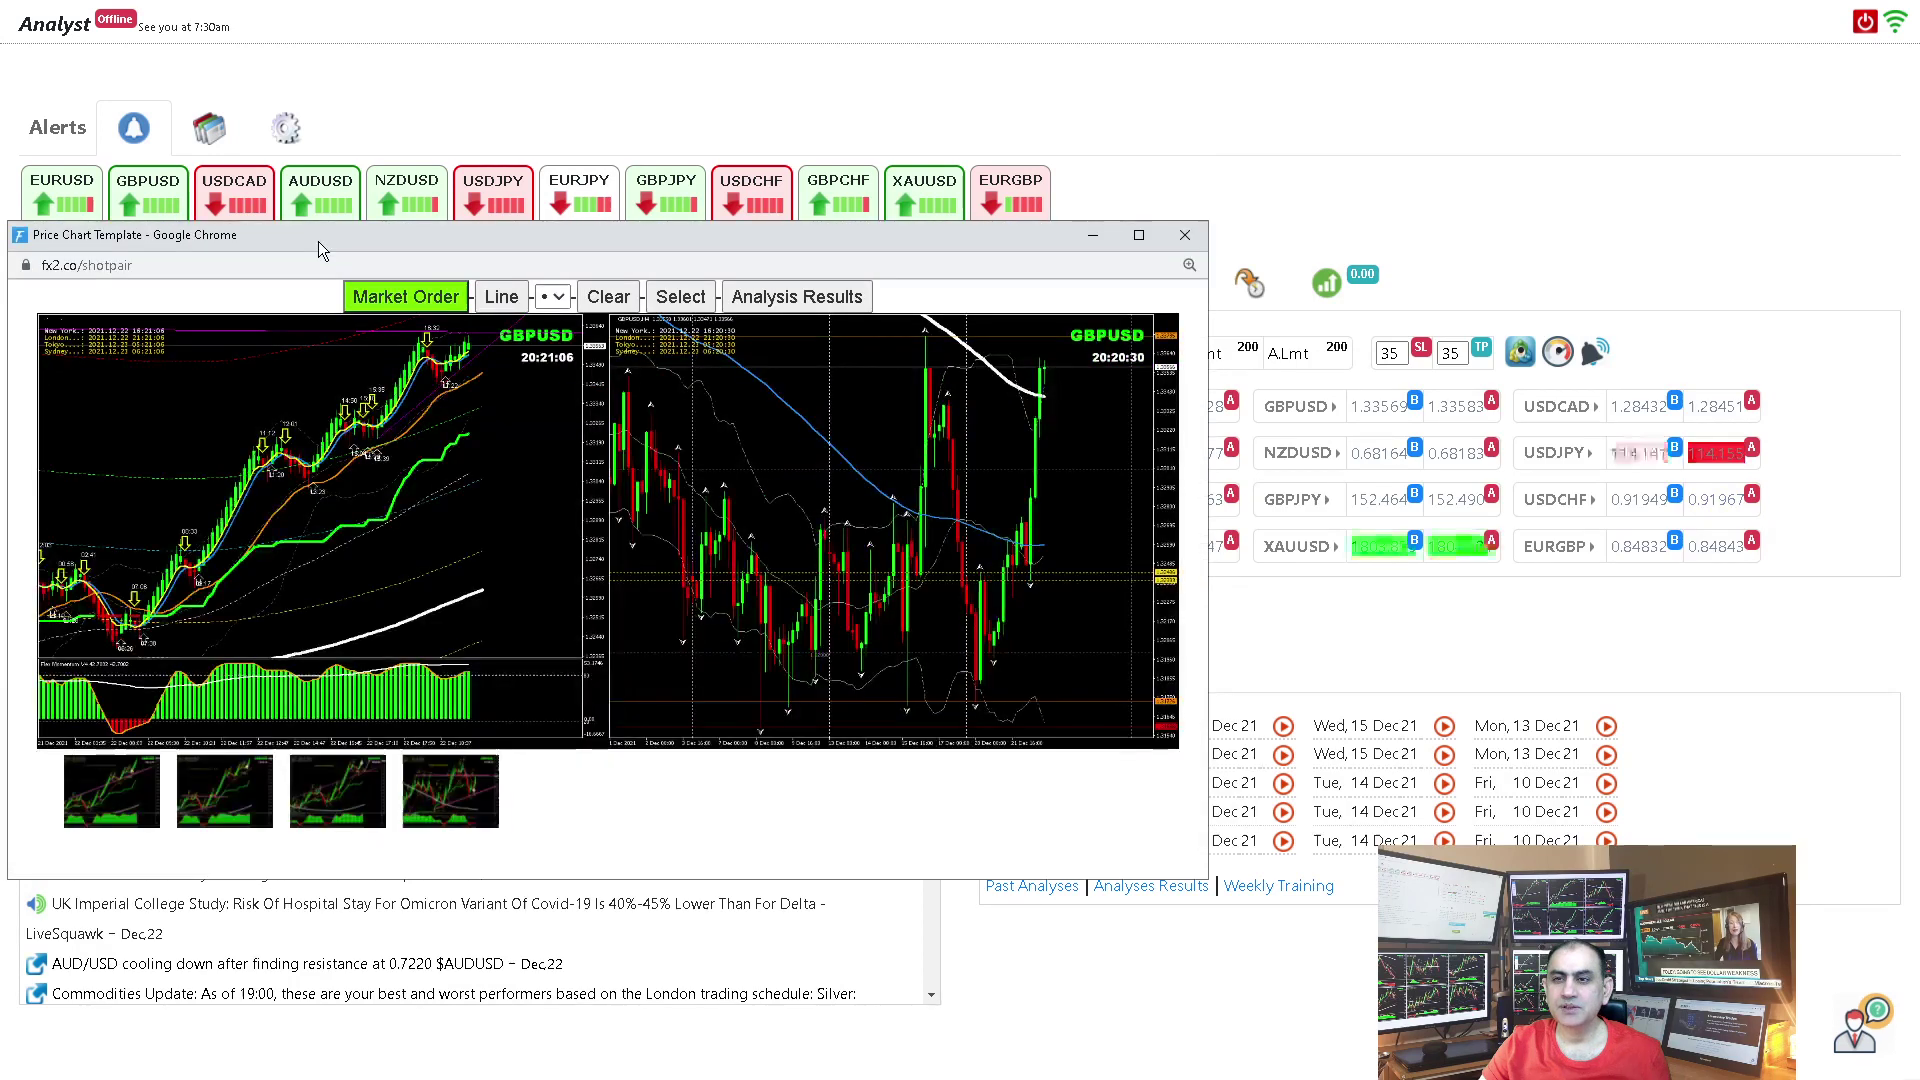
{"action": "double_click", "coordinate": [318, 242]}
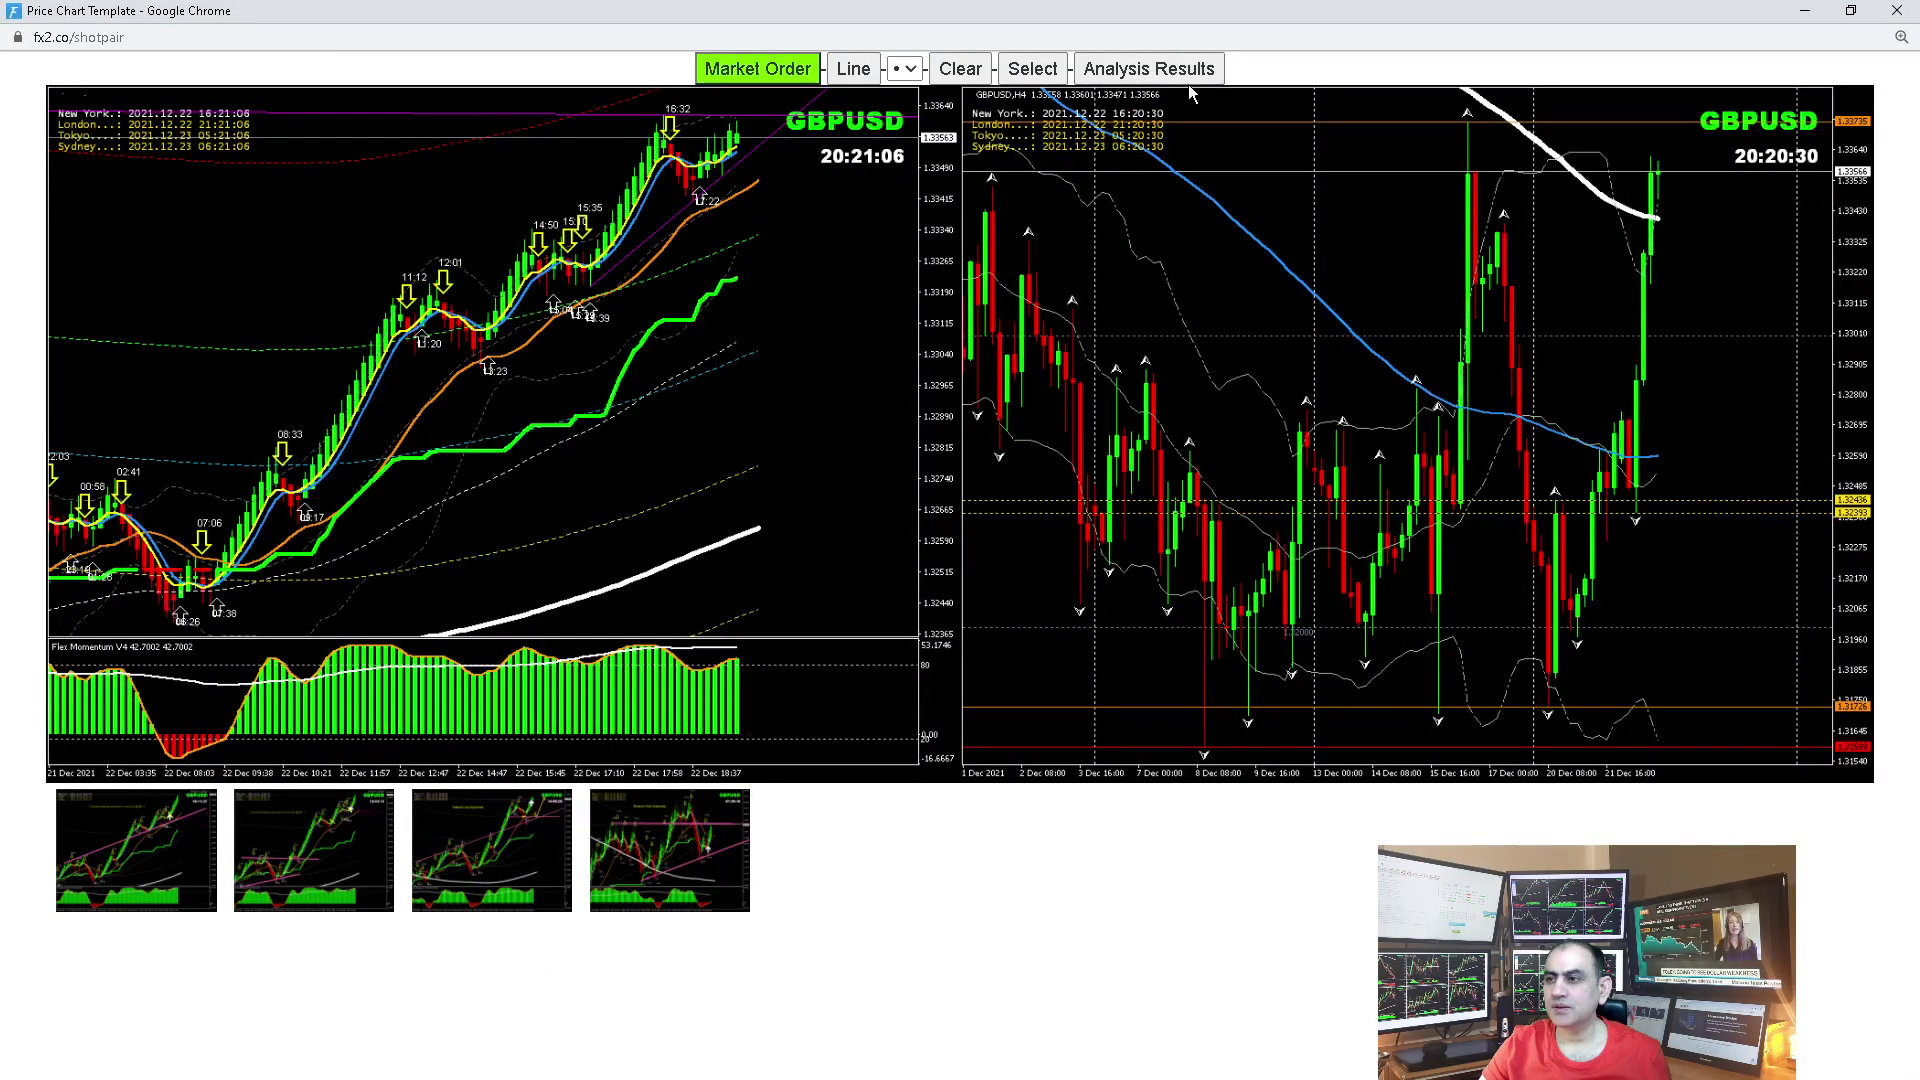
{"action": "left_click", "coordinate": [1160, 72]}
Step: Reposition and widen the GBPUSD results window, compare its breakout and pullback analyses with their updates, and close both windows
{"action": "left_click_drag", "start_coordinate": [536, 84], "coordinate": [555, 28]}
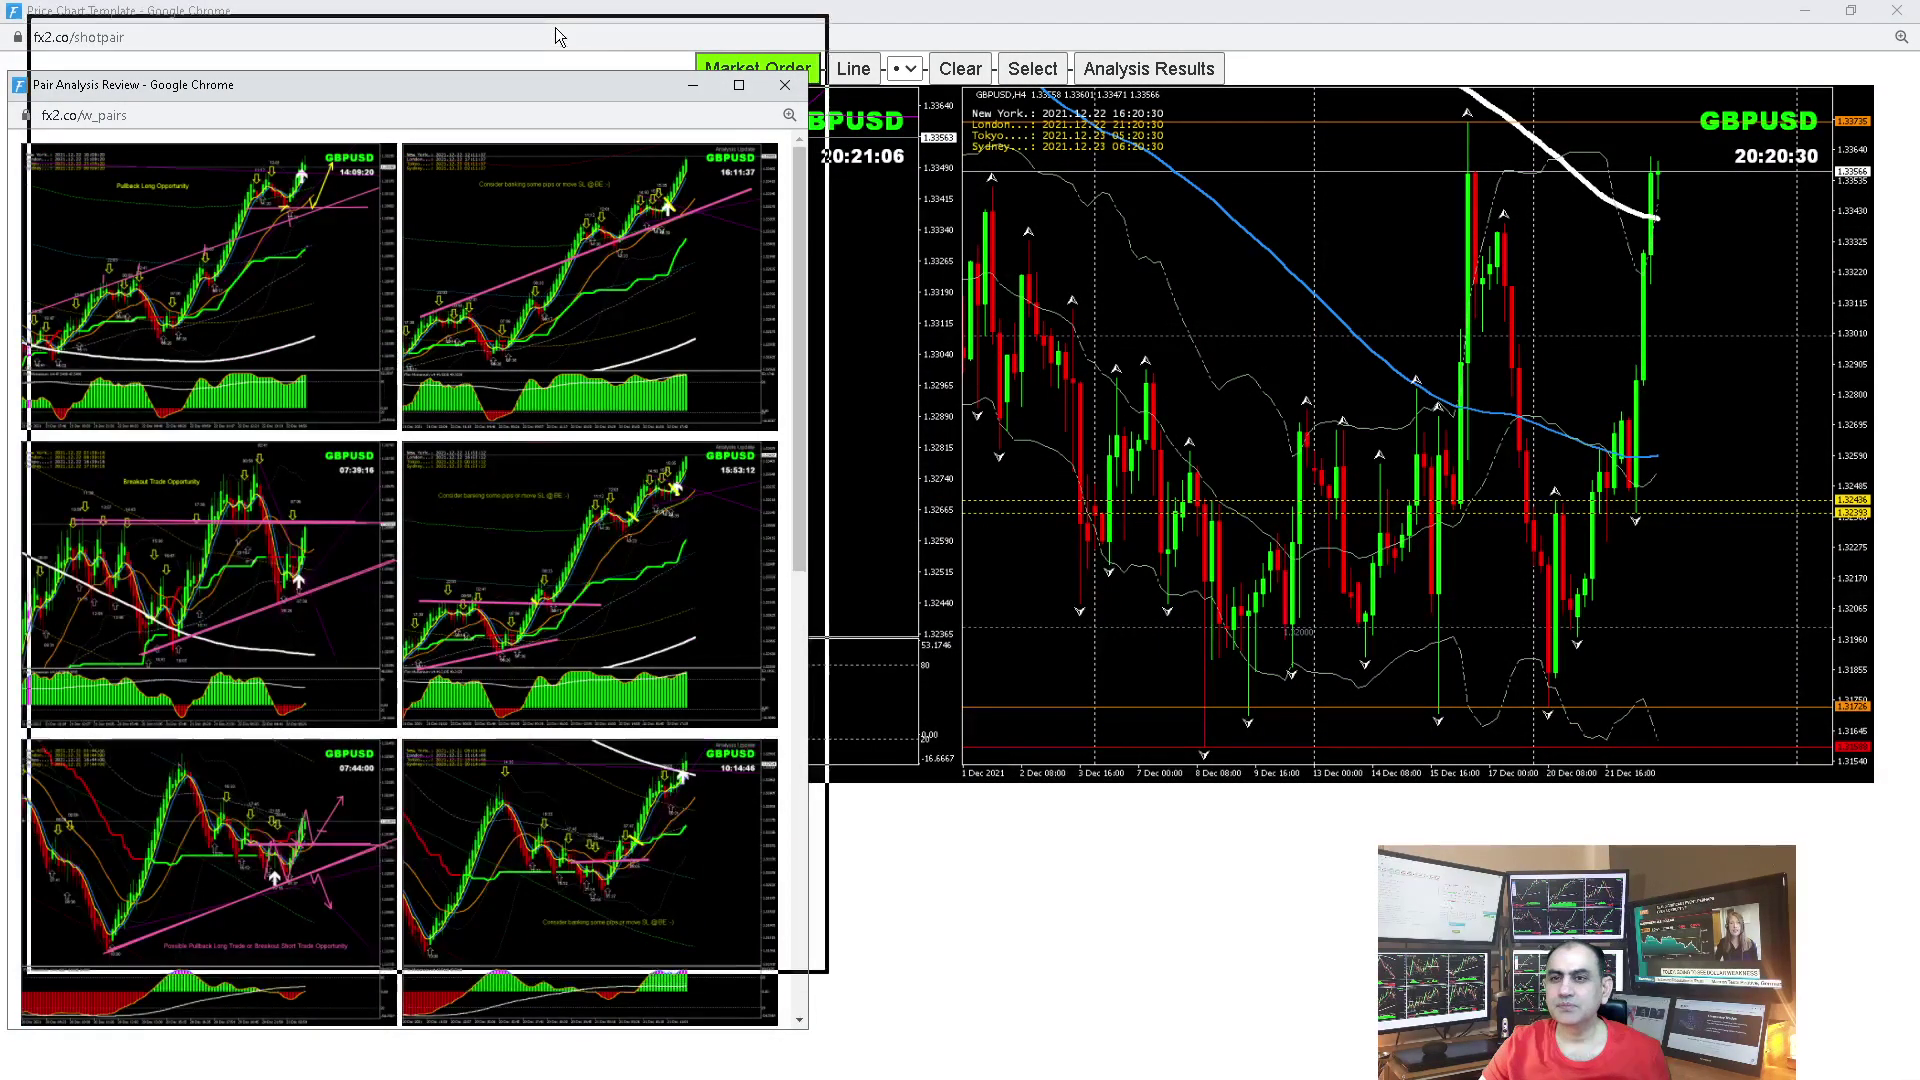
{"action": "left_click_drag", "start_coordinate": [831, 477], "coordinate": [1414, 477]}
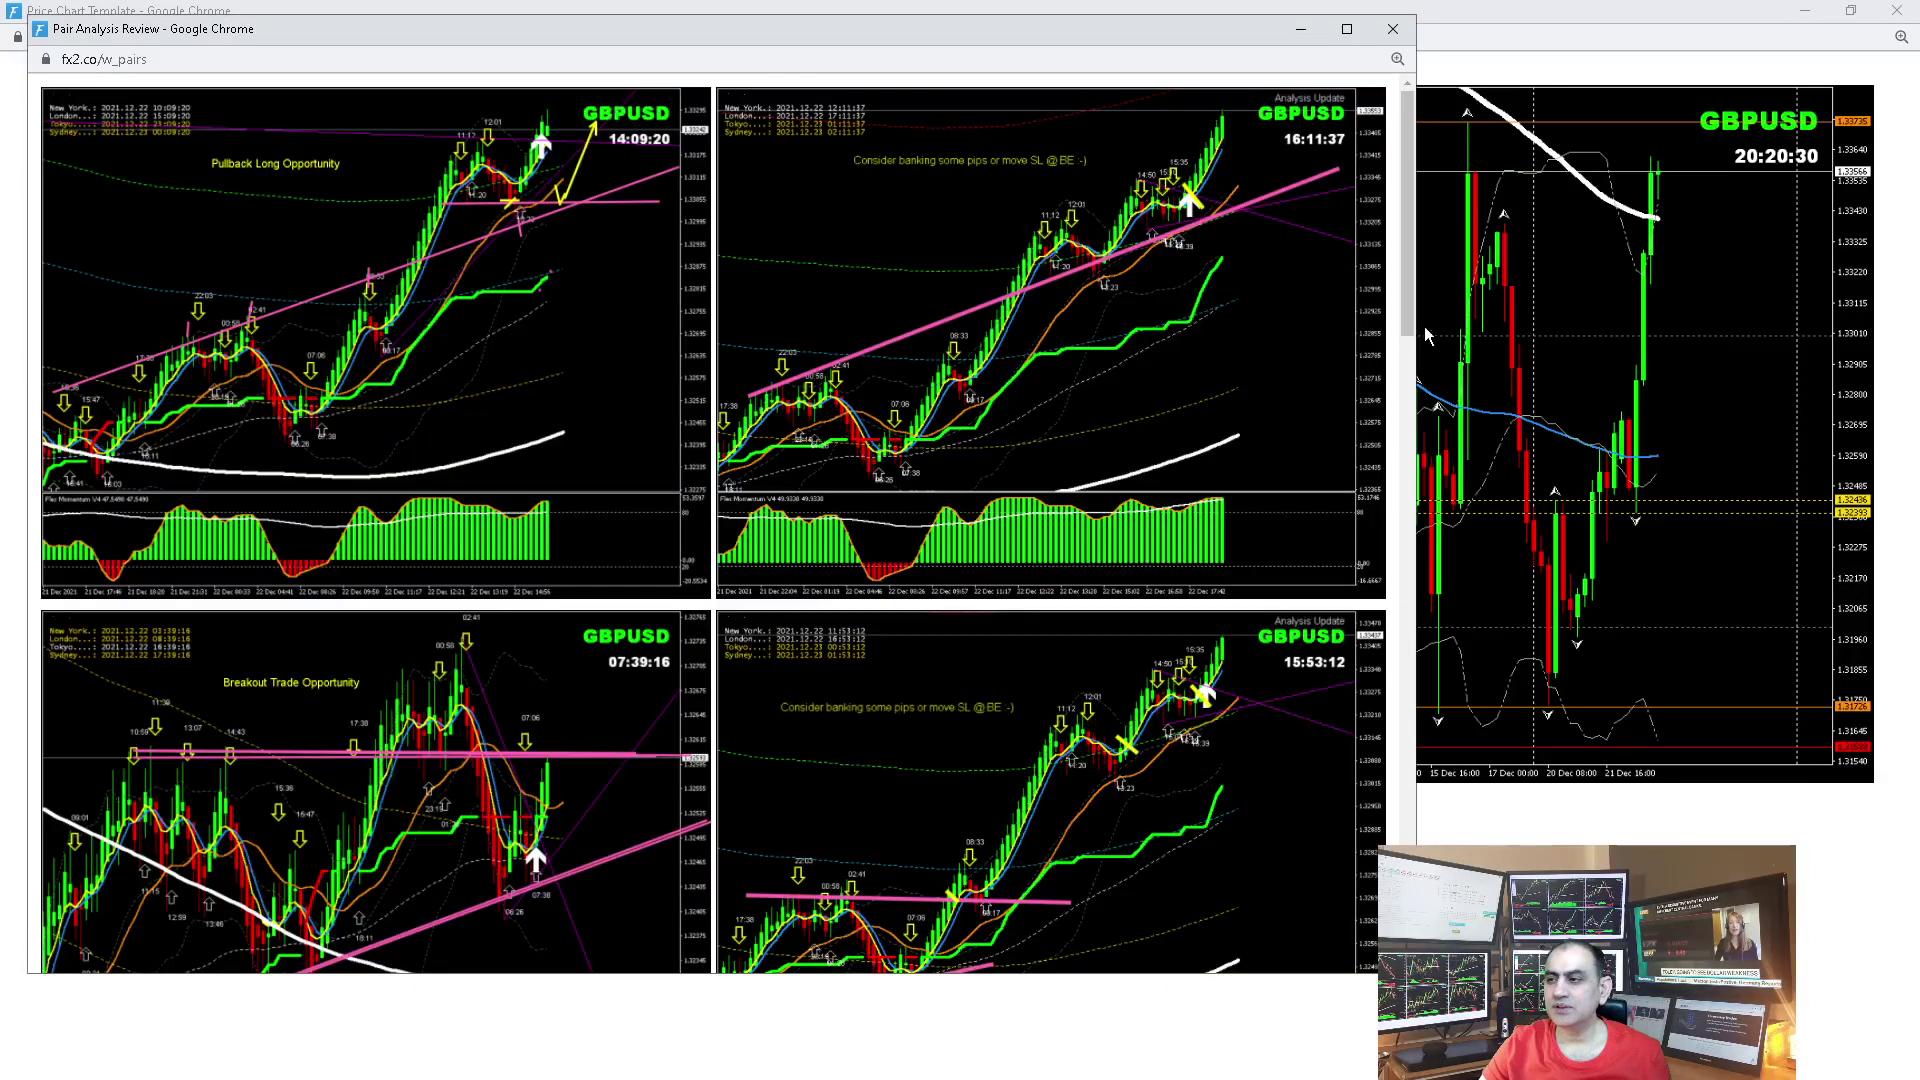
{"action": "scroll", "coordinate": [1258, 456], "scroll_direction": "down", "scroll_amount": 3}
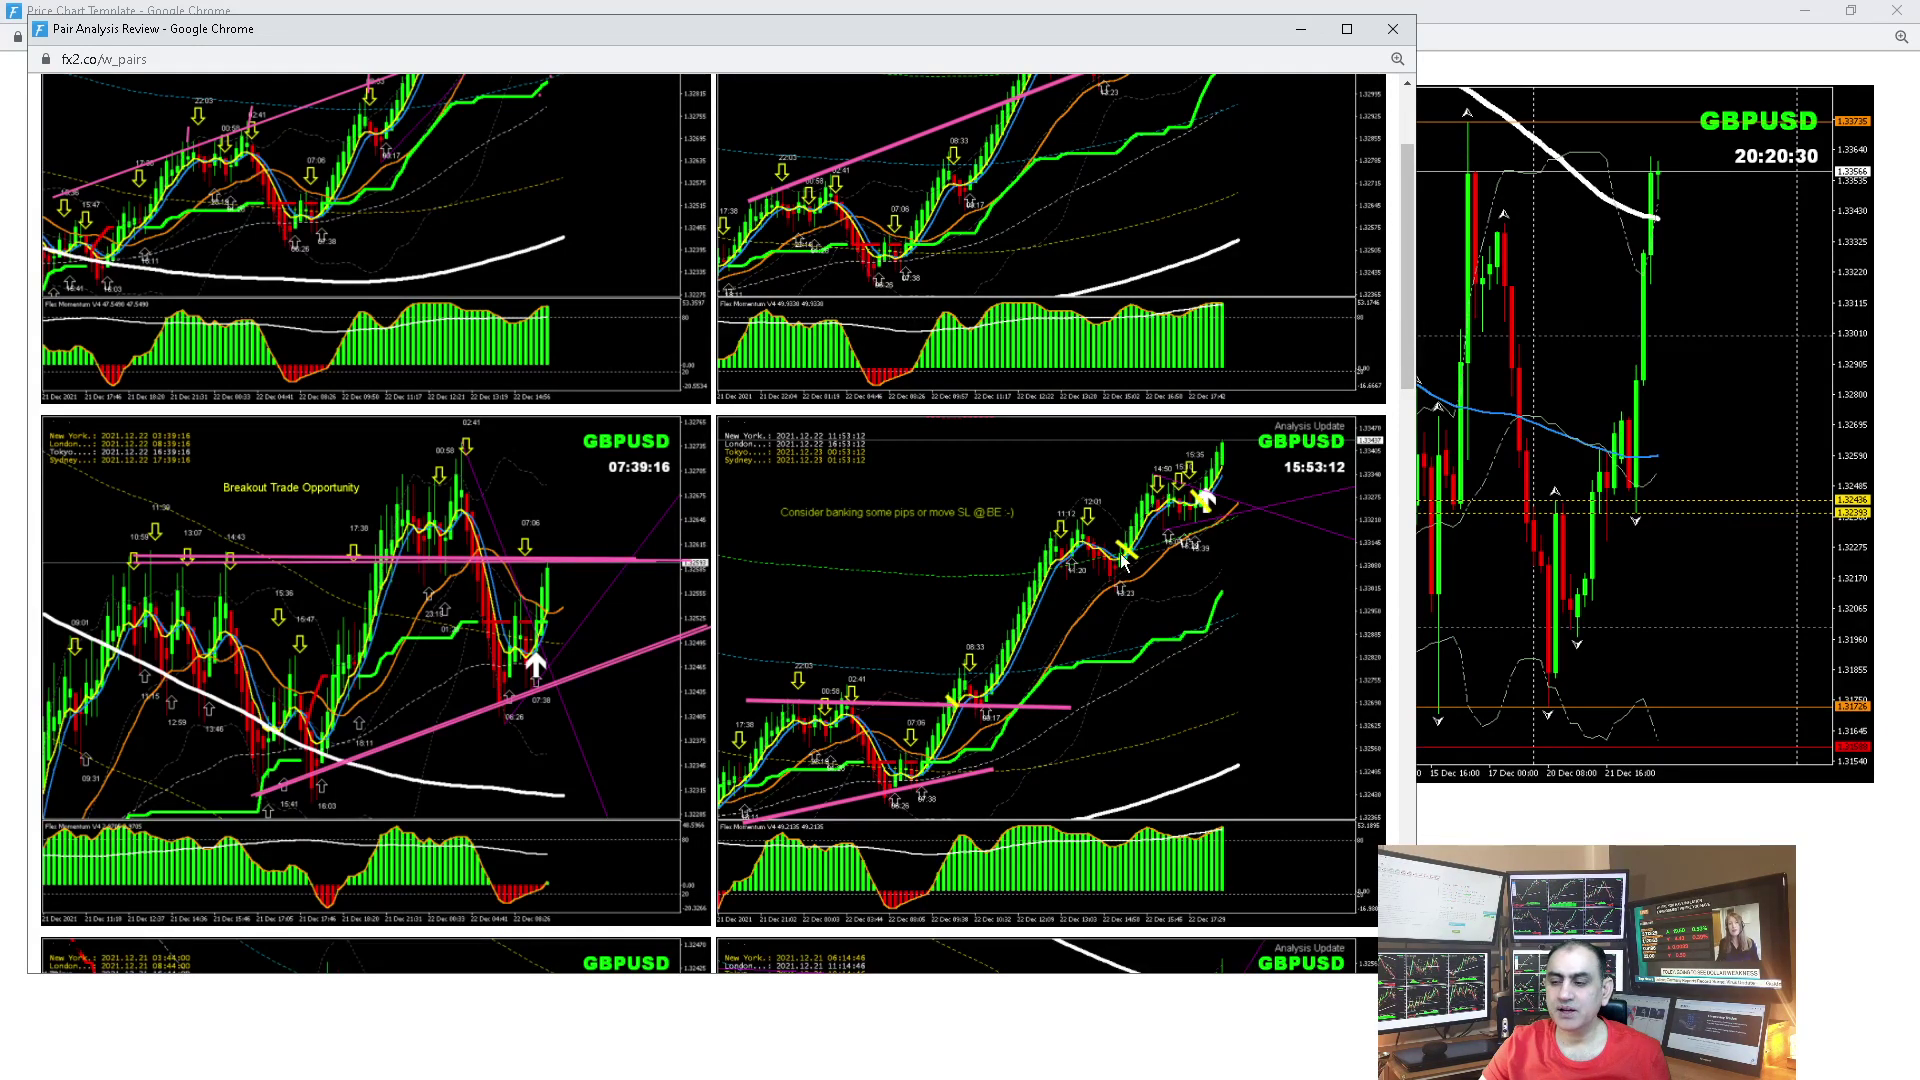
{"action": "scroll", "coordinate": [840, 180], "scroll_direction": "up", "scroll_amount": 2}
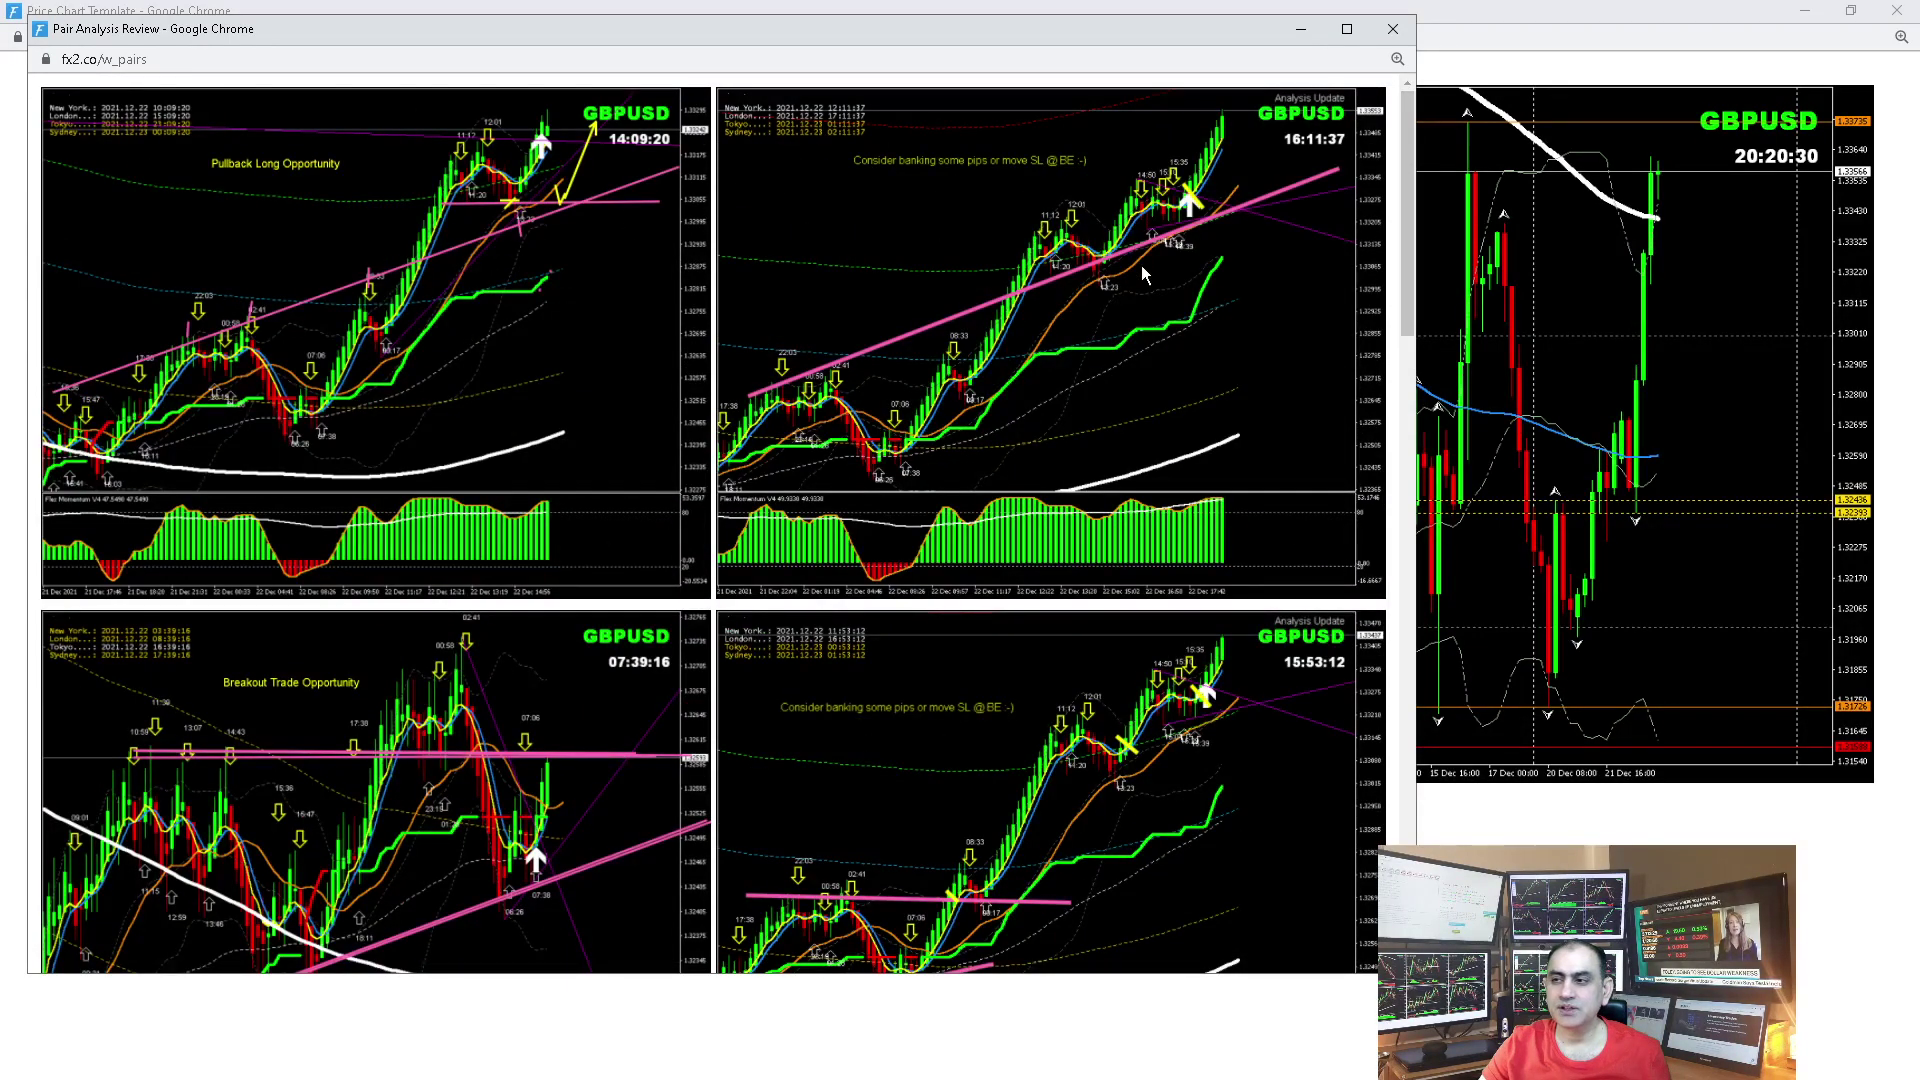
{"action": "left_click", "coordinate": [1394, 31]}
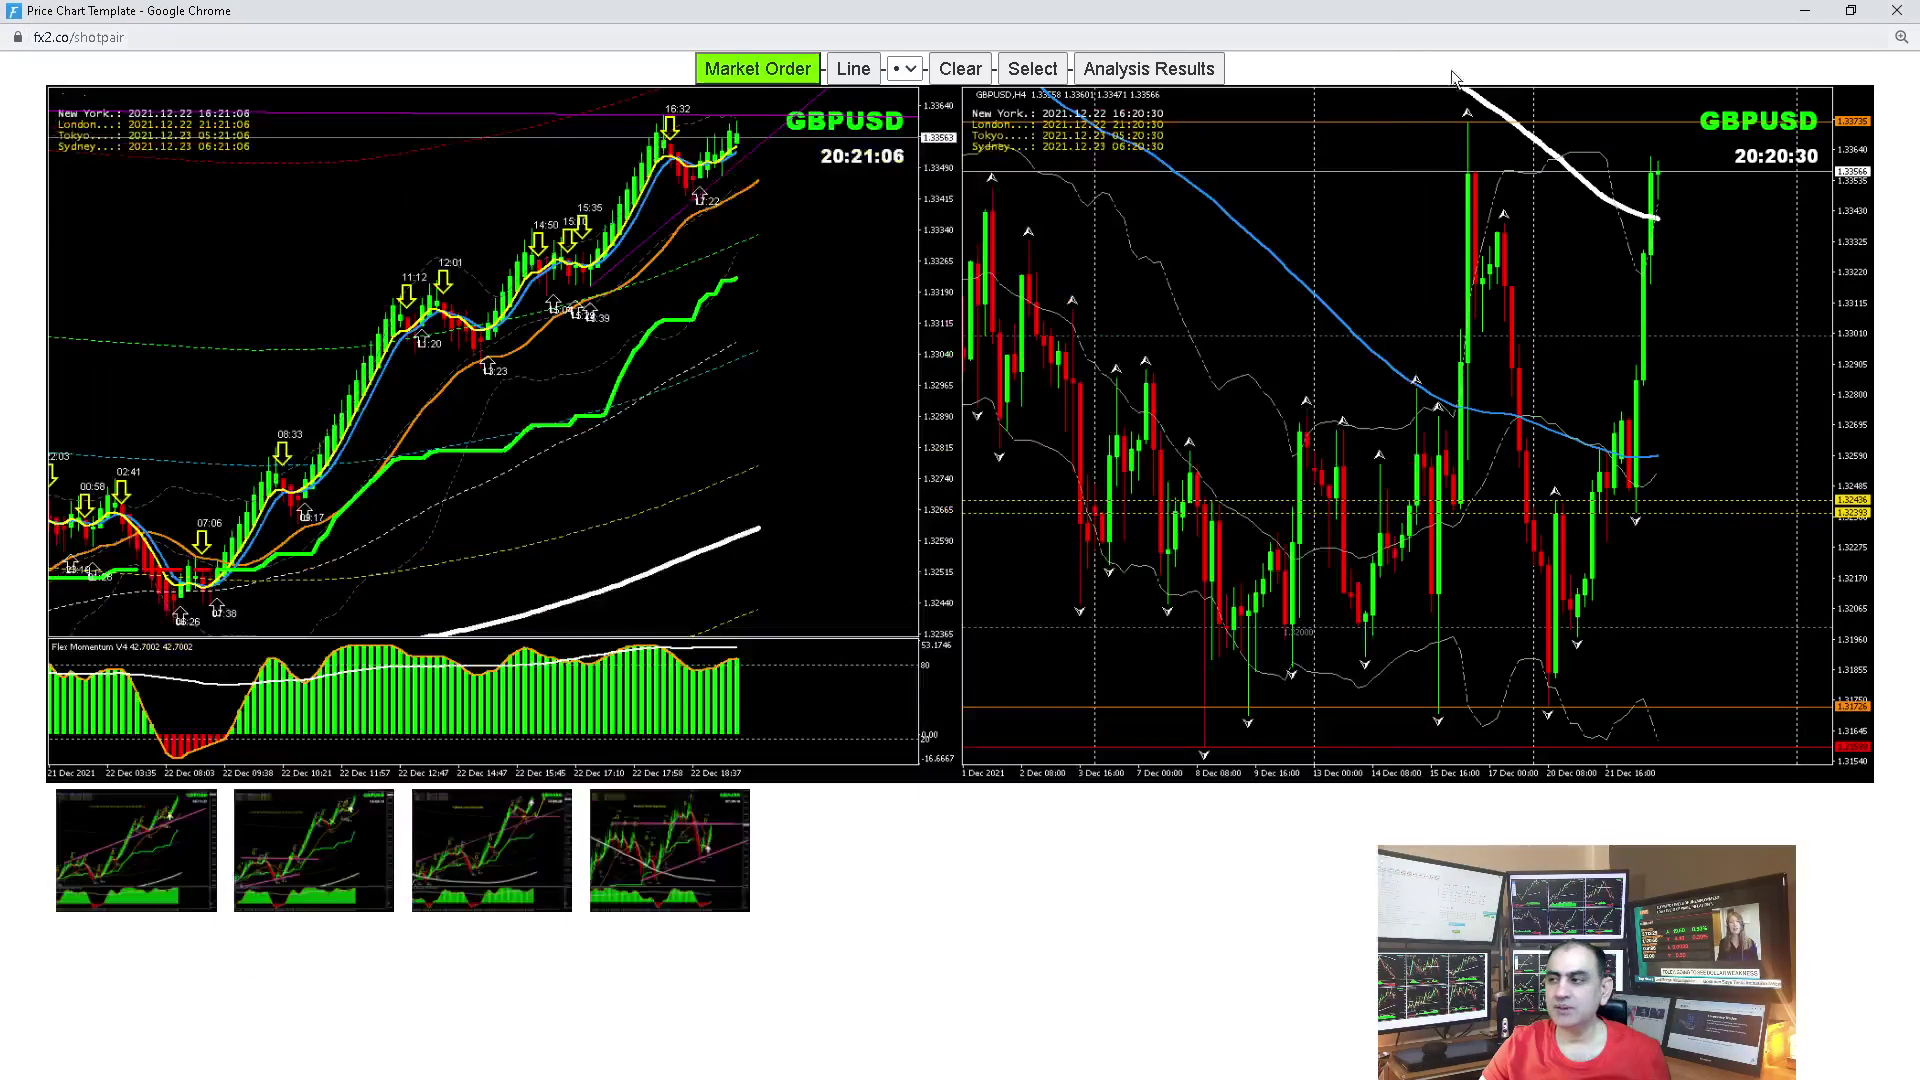
{"action": "left_click", "coordinate": [1895, 20]}
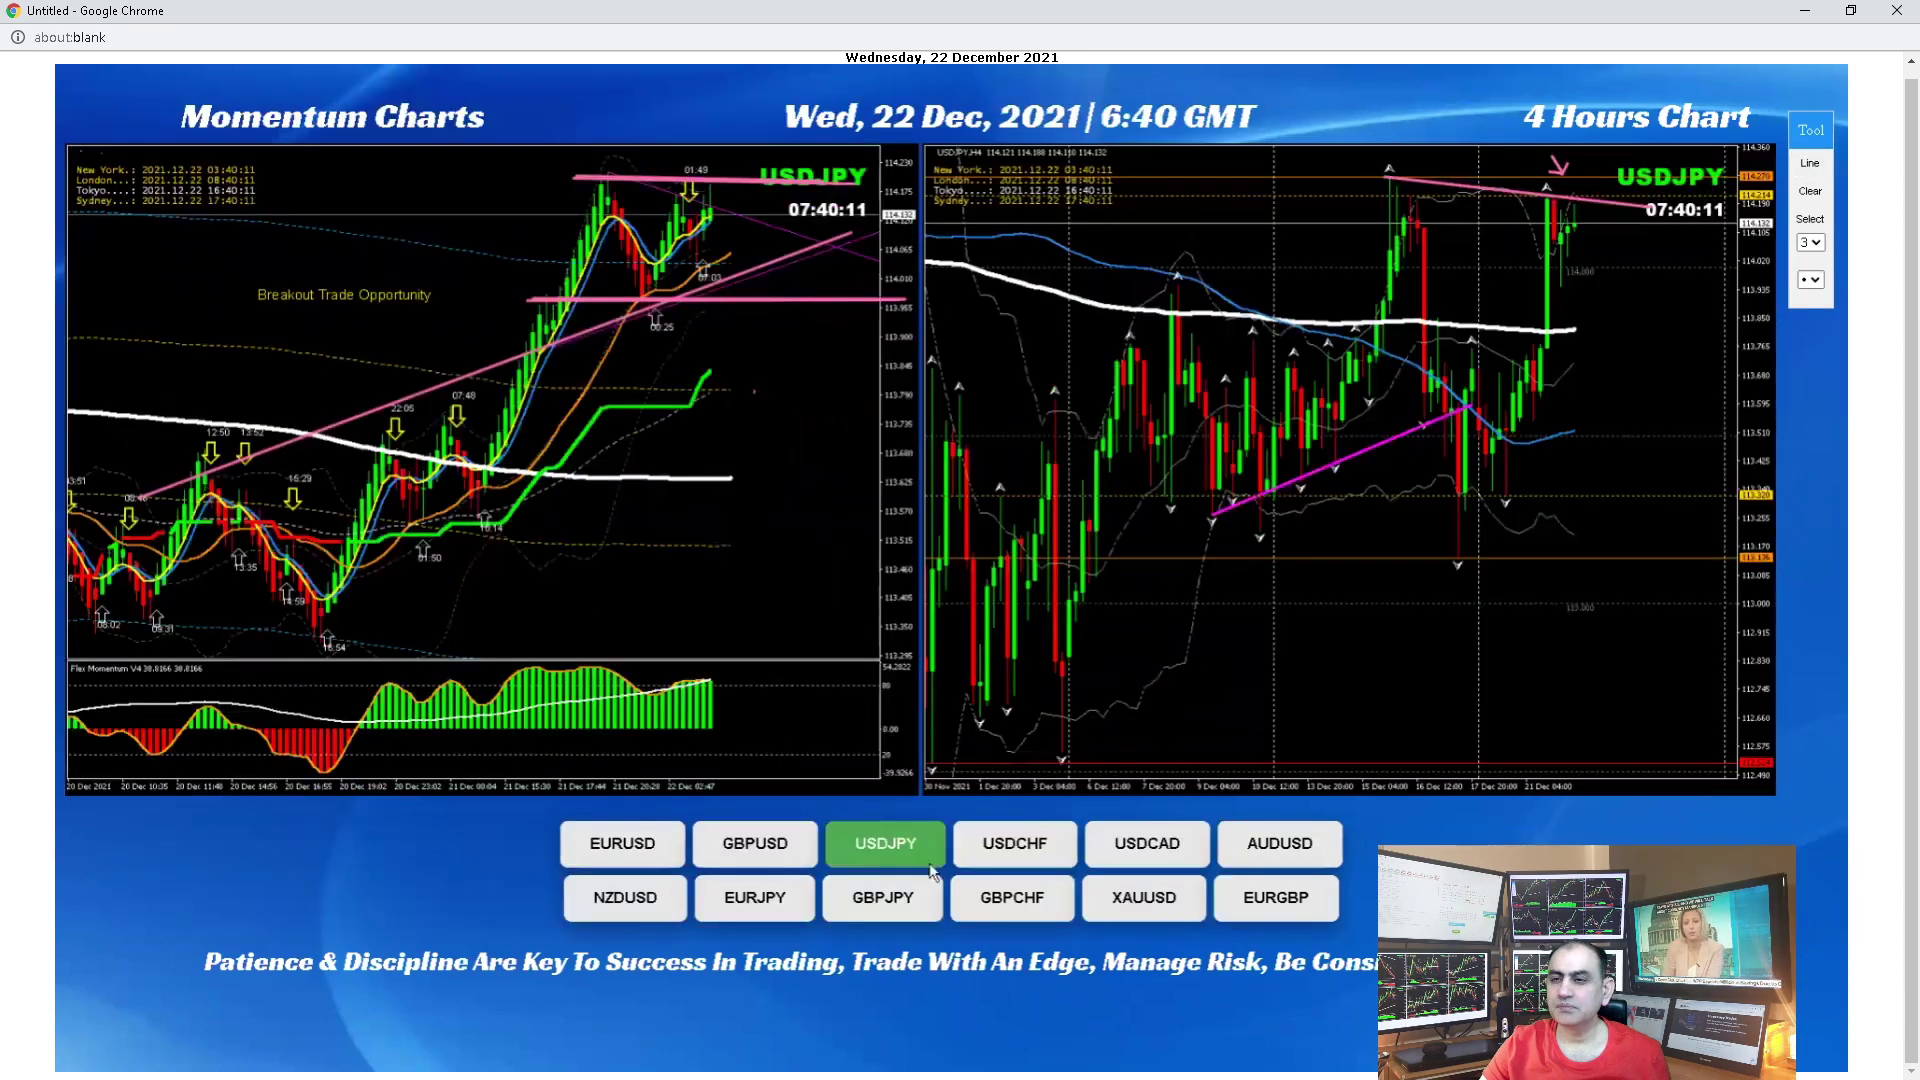
Step: Leave the training recording and open the USDJPY alert's maximized price chart with its analysis results
{"action": "left_click", "coordinate": [1124, 308]}
{"action": "key", "text": "ctrl+w"}
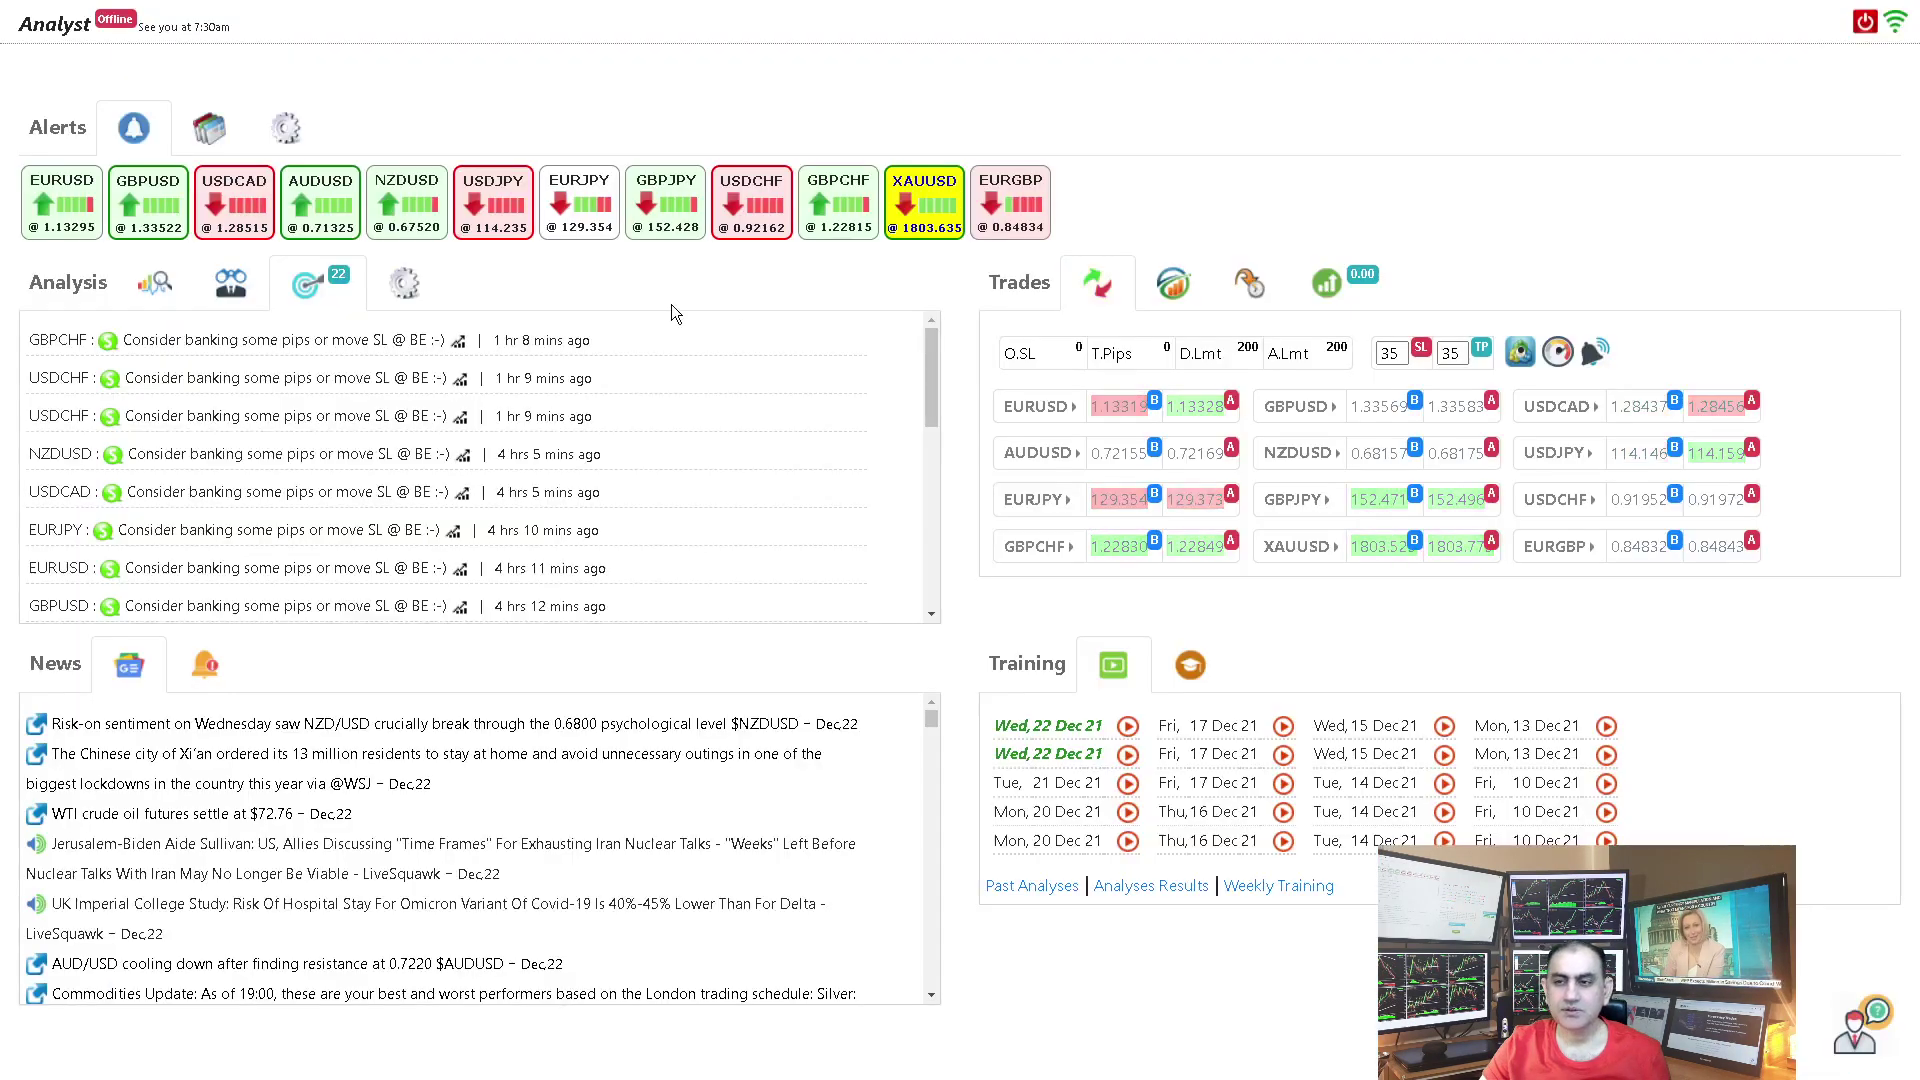
{"action": "left_click", "coordinate": [470, 204]}
{"action": "double_click", "coordinate": [494, 234]}
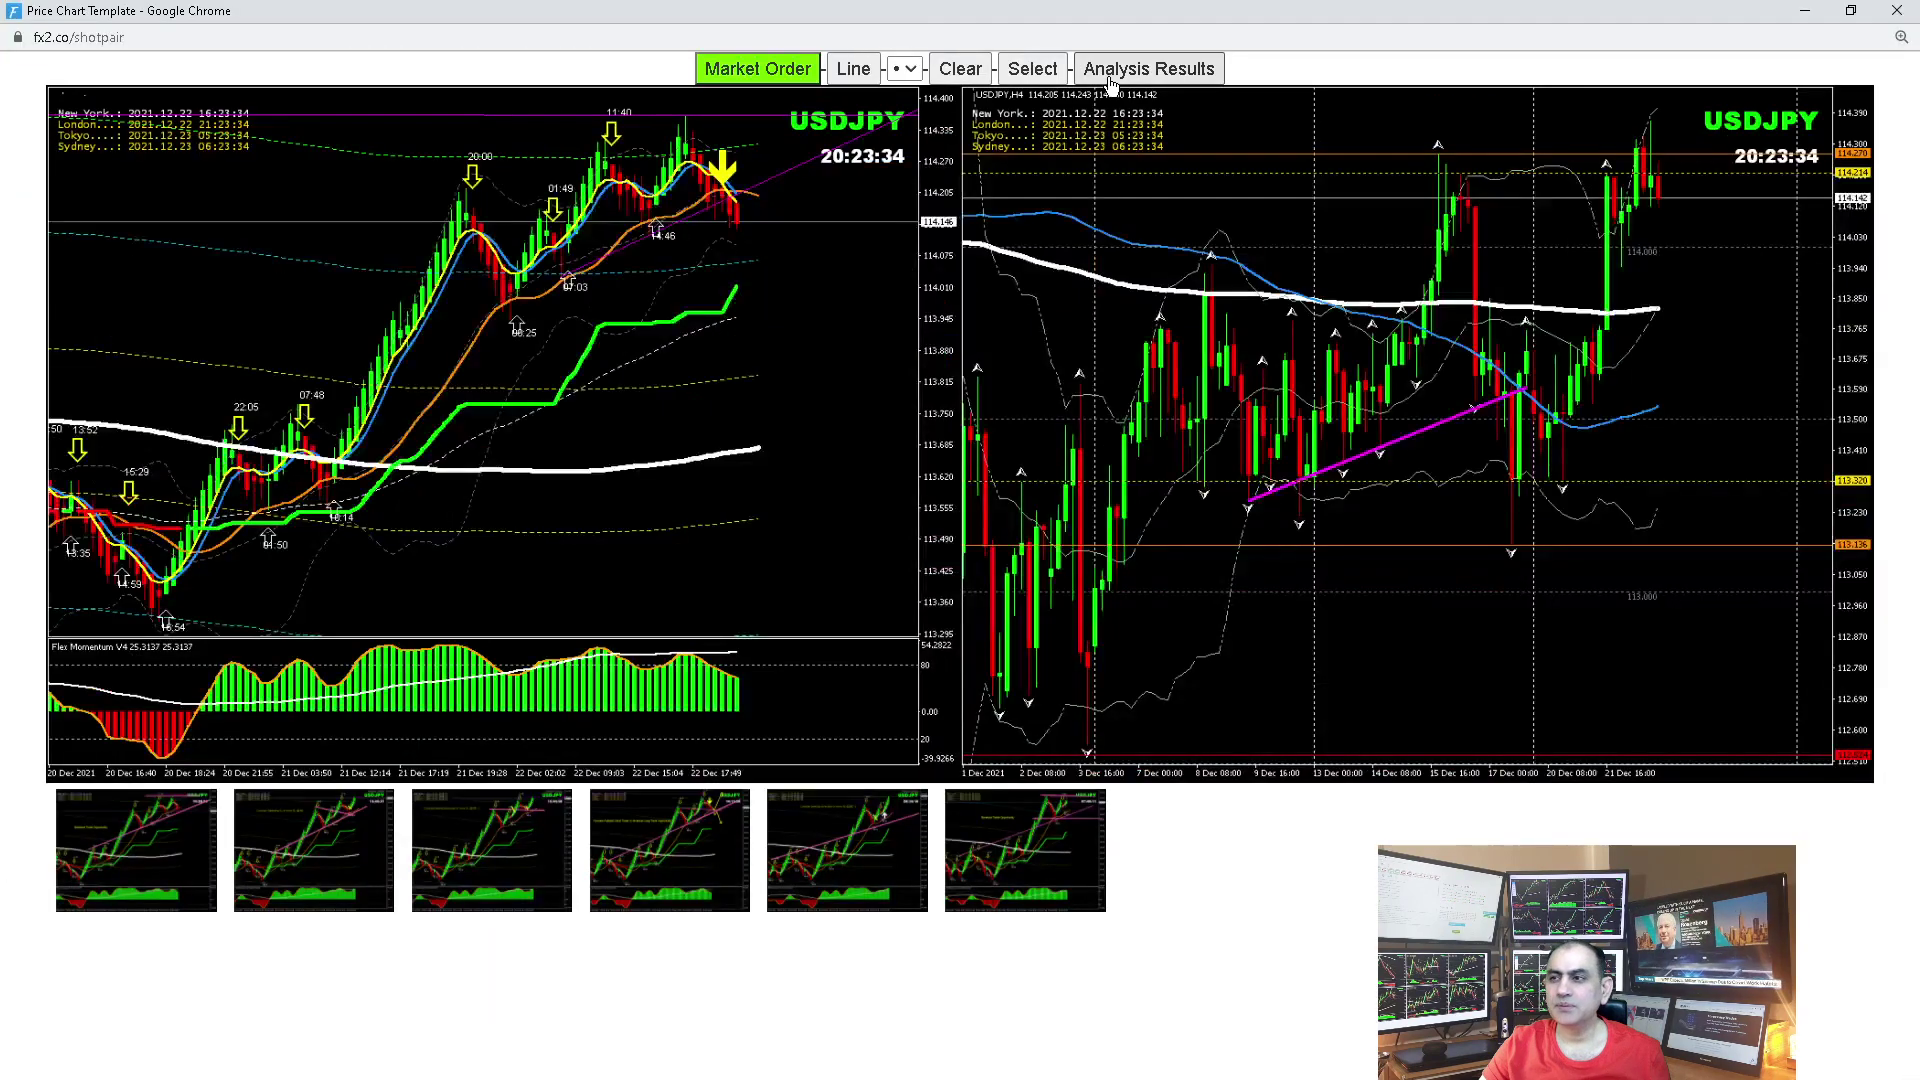
{"action": "left_click", "coordinate": [1149, 68]}
Step: Reposition and widen the Pair Analysis Review window to examine the USDJPY trade analyses and their updates
{"action": "left_click_drag", "start_coordinate": [566, 92], "coordinate": [616, 27]}
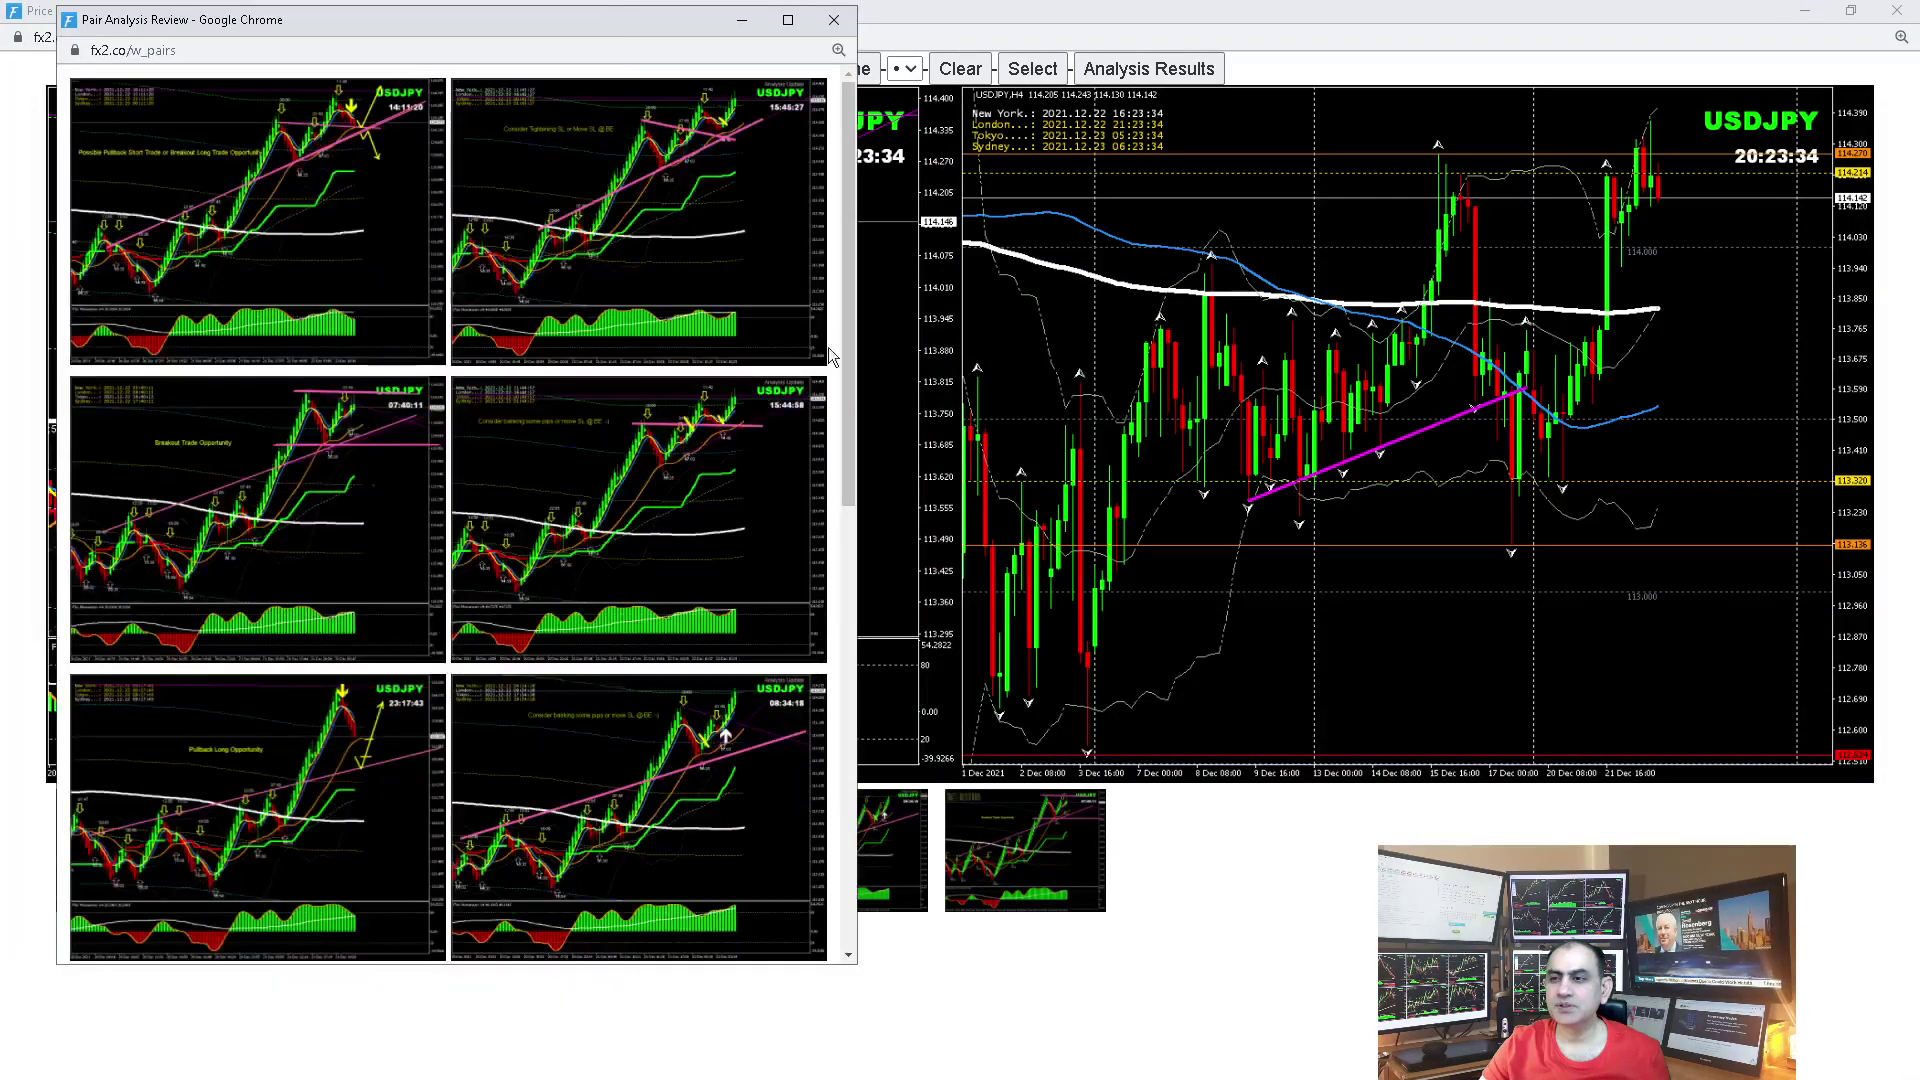
{"action": "left_click_drag", "start_coordinate": [857, 444], "coordinate": [1412, 444]}
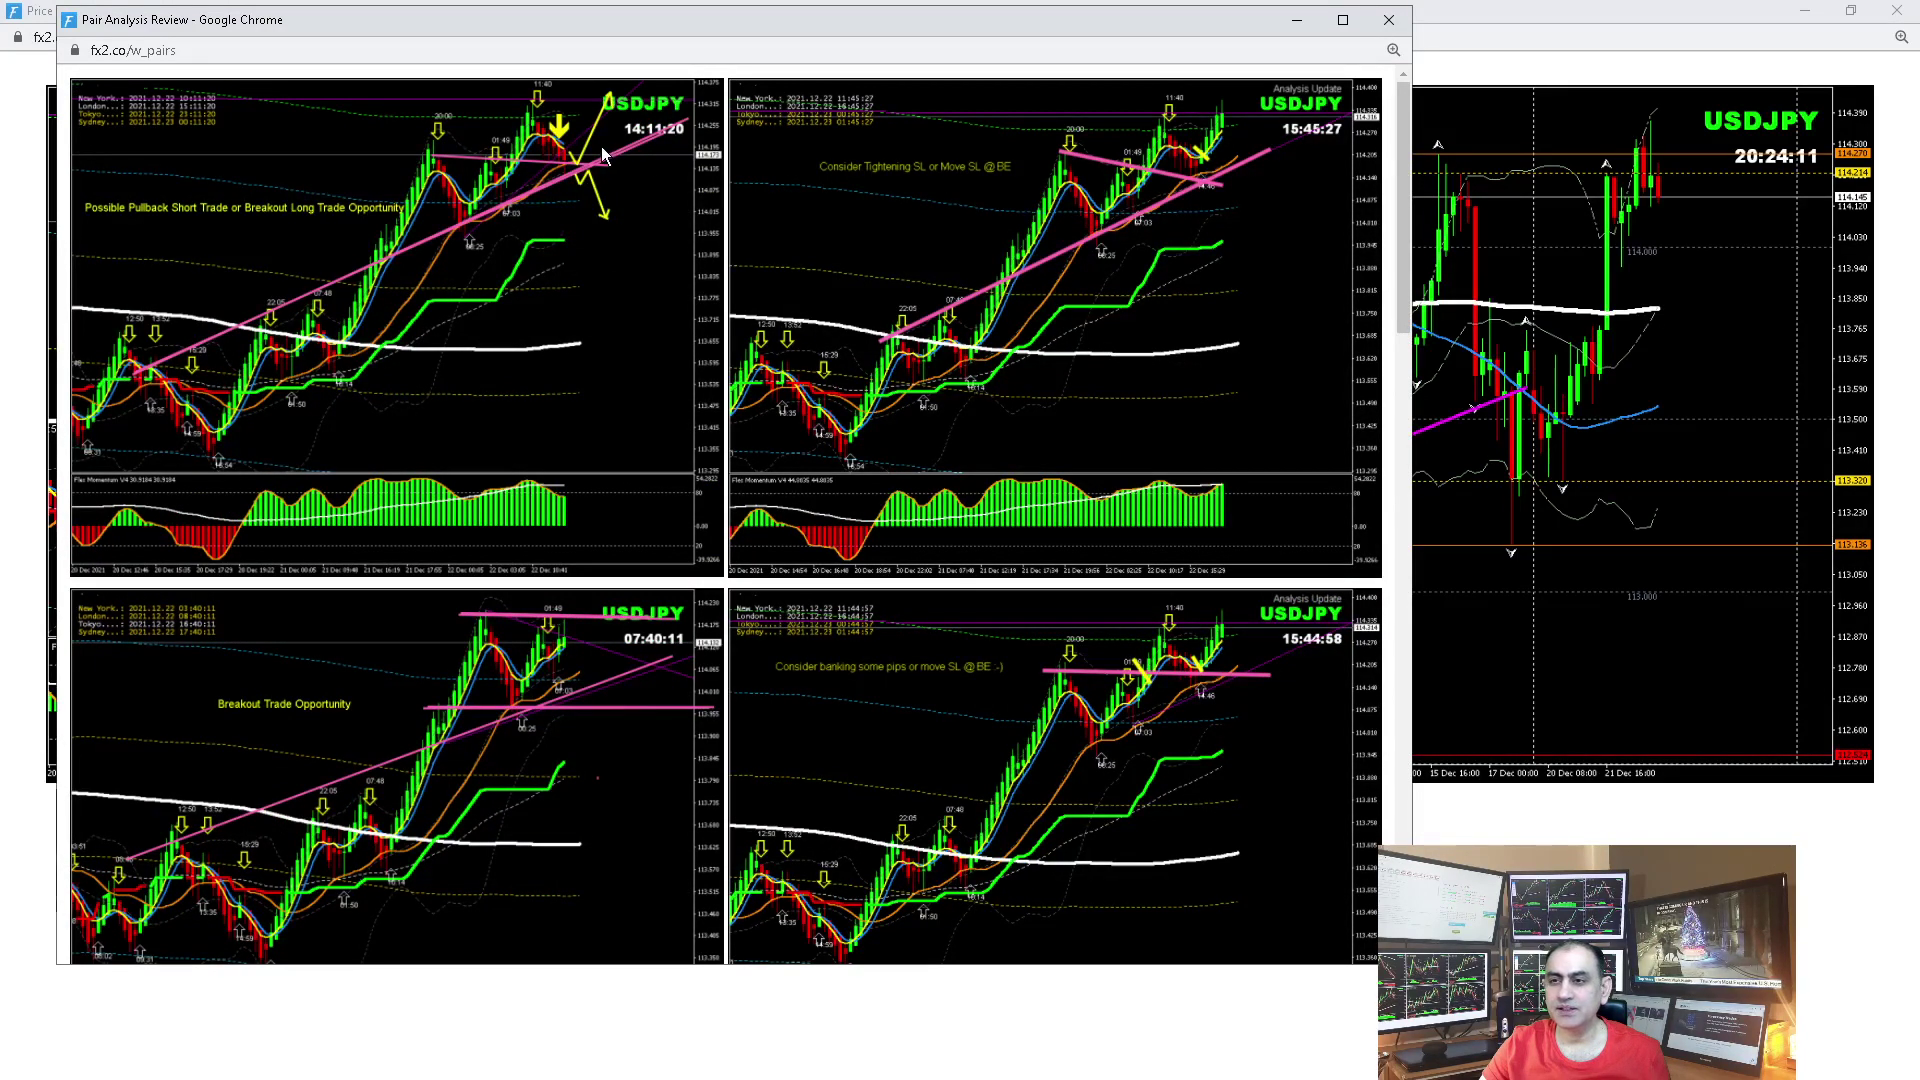
Step: Close the USDJPY results and price chart windows and return to the training recording
{"action": "left_click", "coordinate": [1386, 20]}
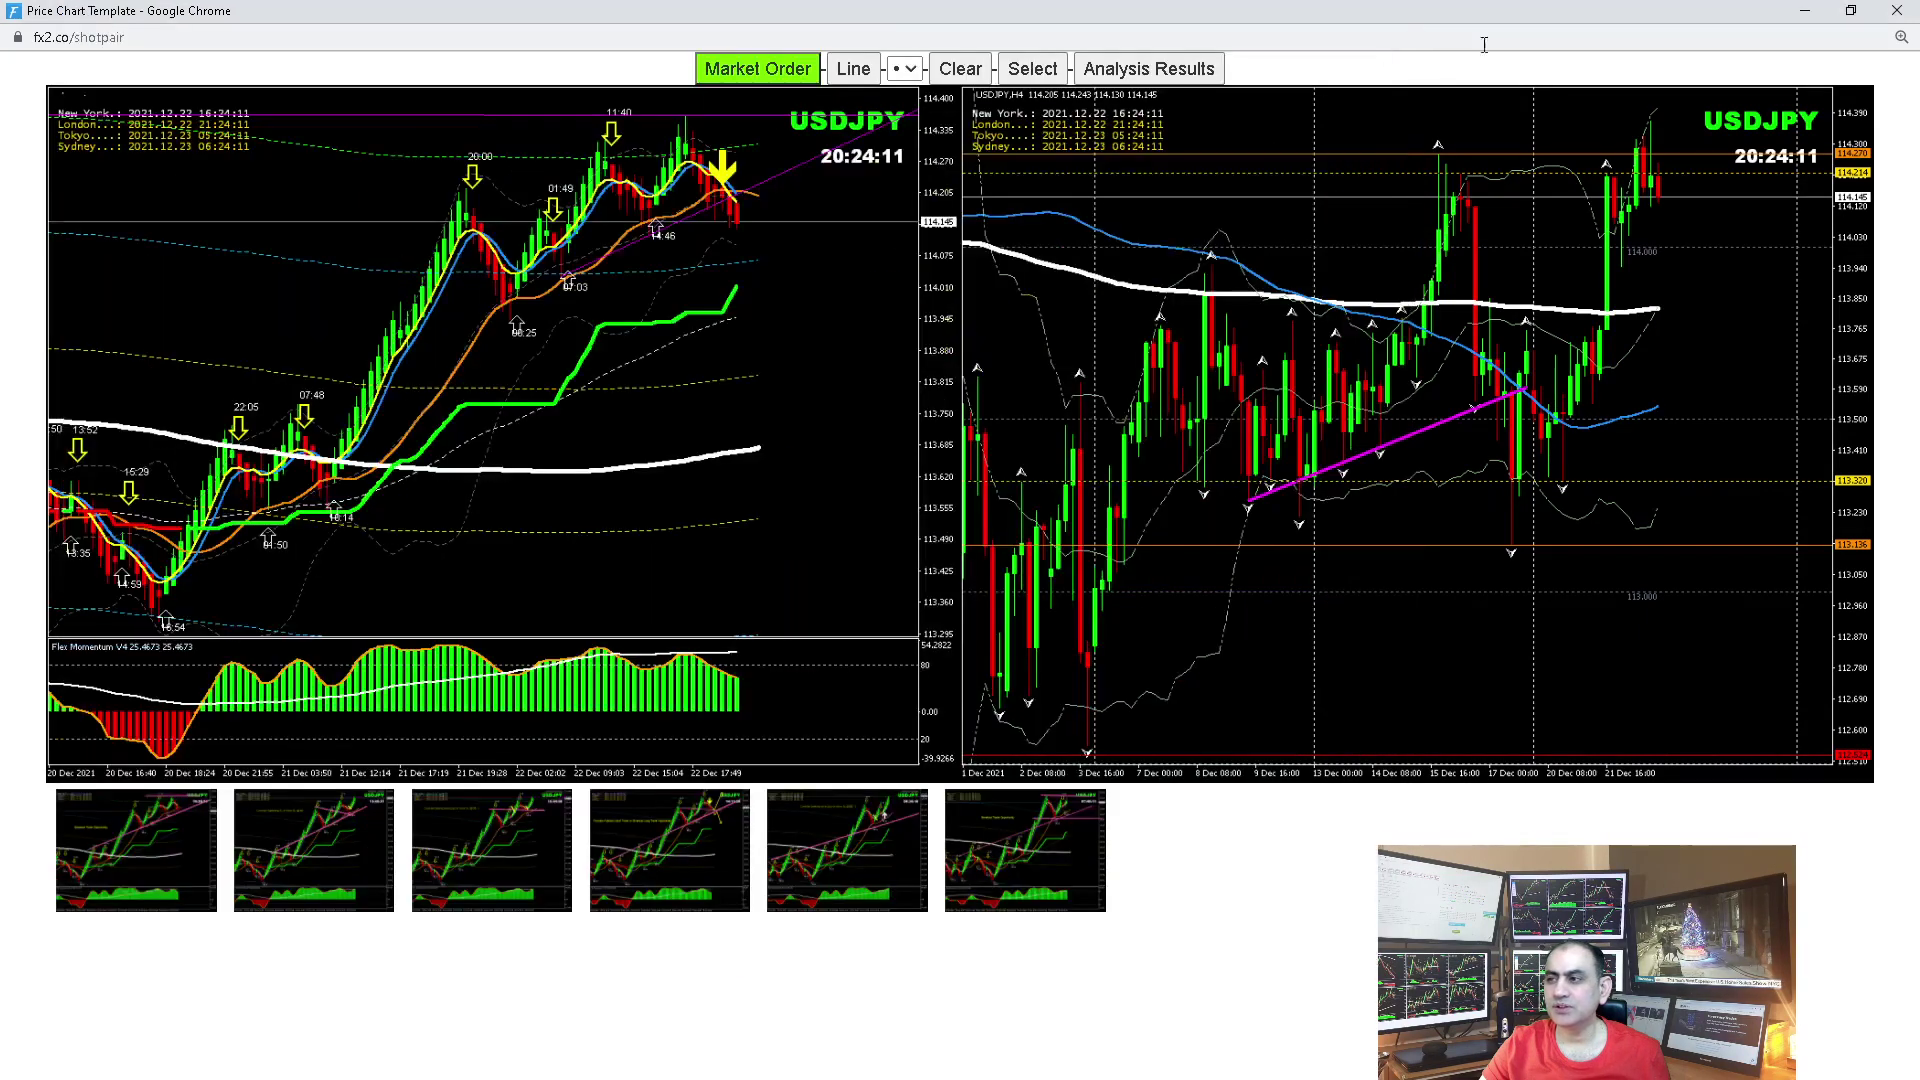
{"action": "left_click", "coordinate": [1897, 10]}
{"action": "key", "text": "alt+Tab"}
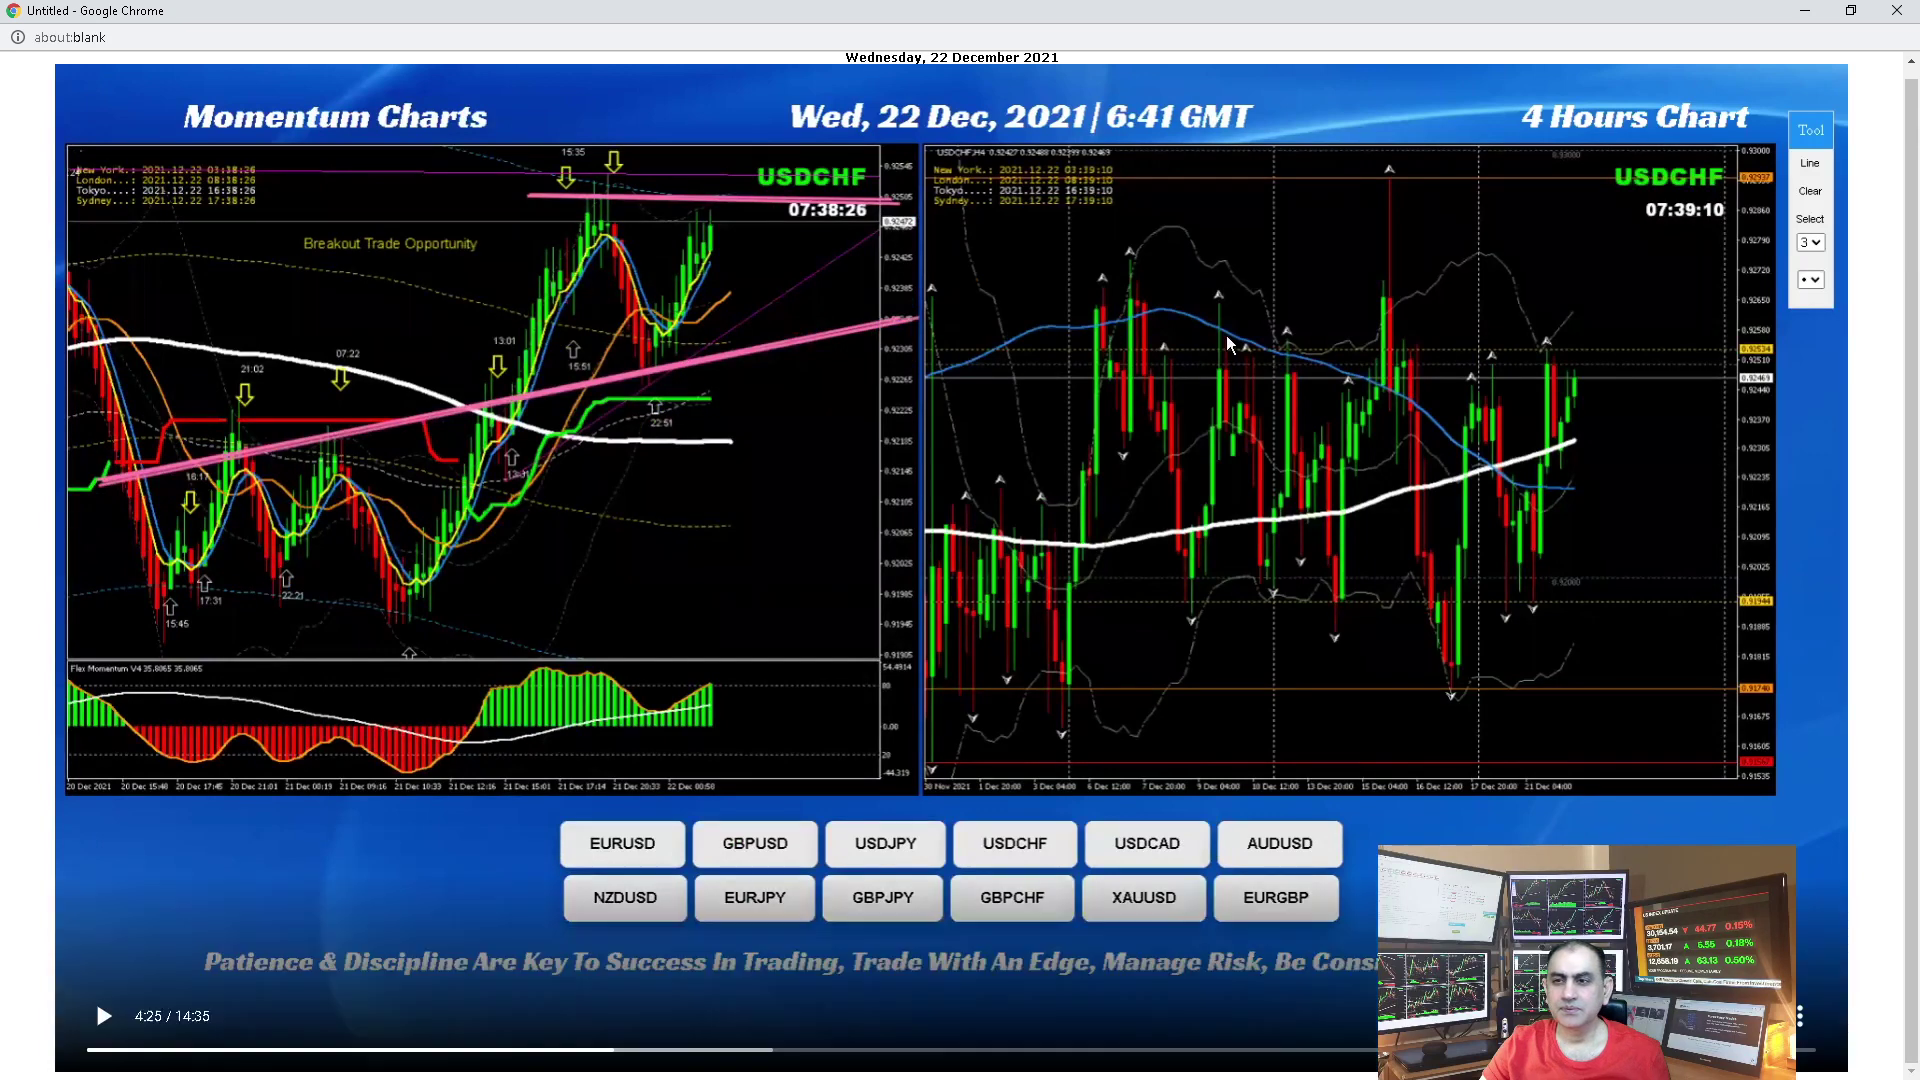
Step: Leave the training recording and open the USDCHF alert's maximized price chart with its analysis results
{"action": "key", "text": "alt+Tab"}
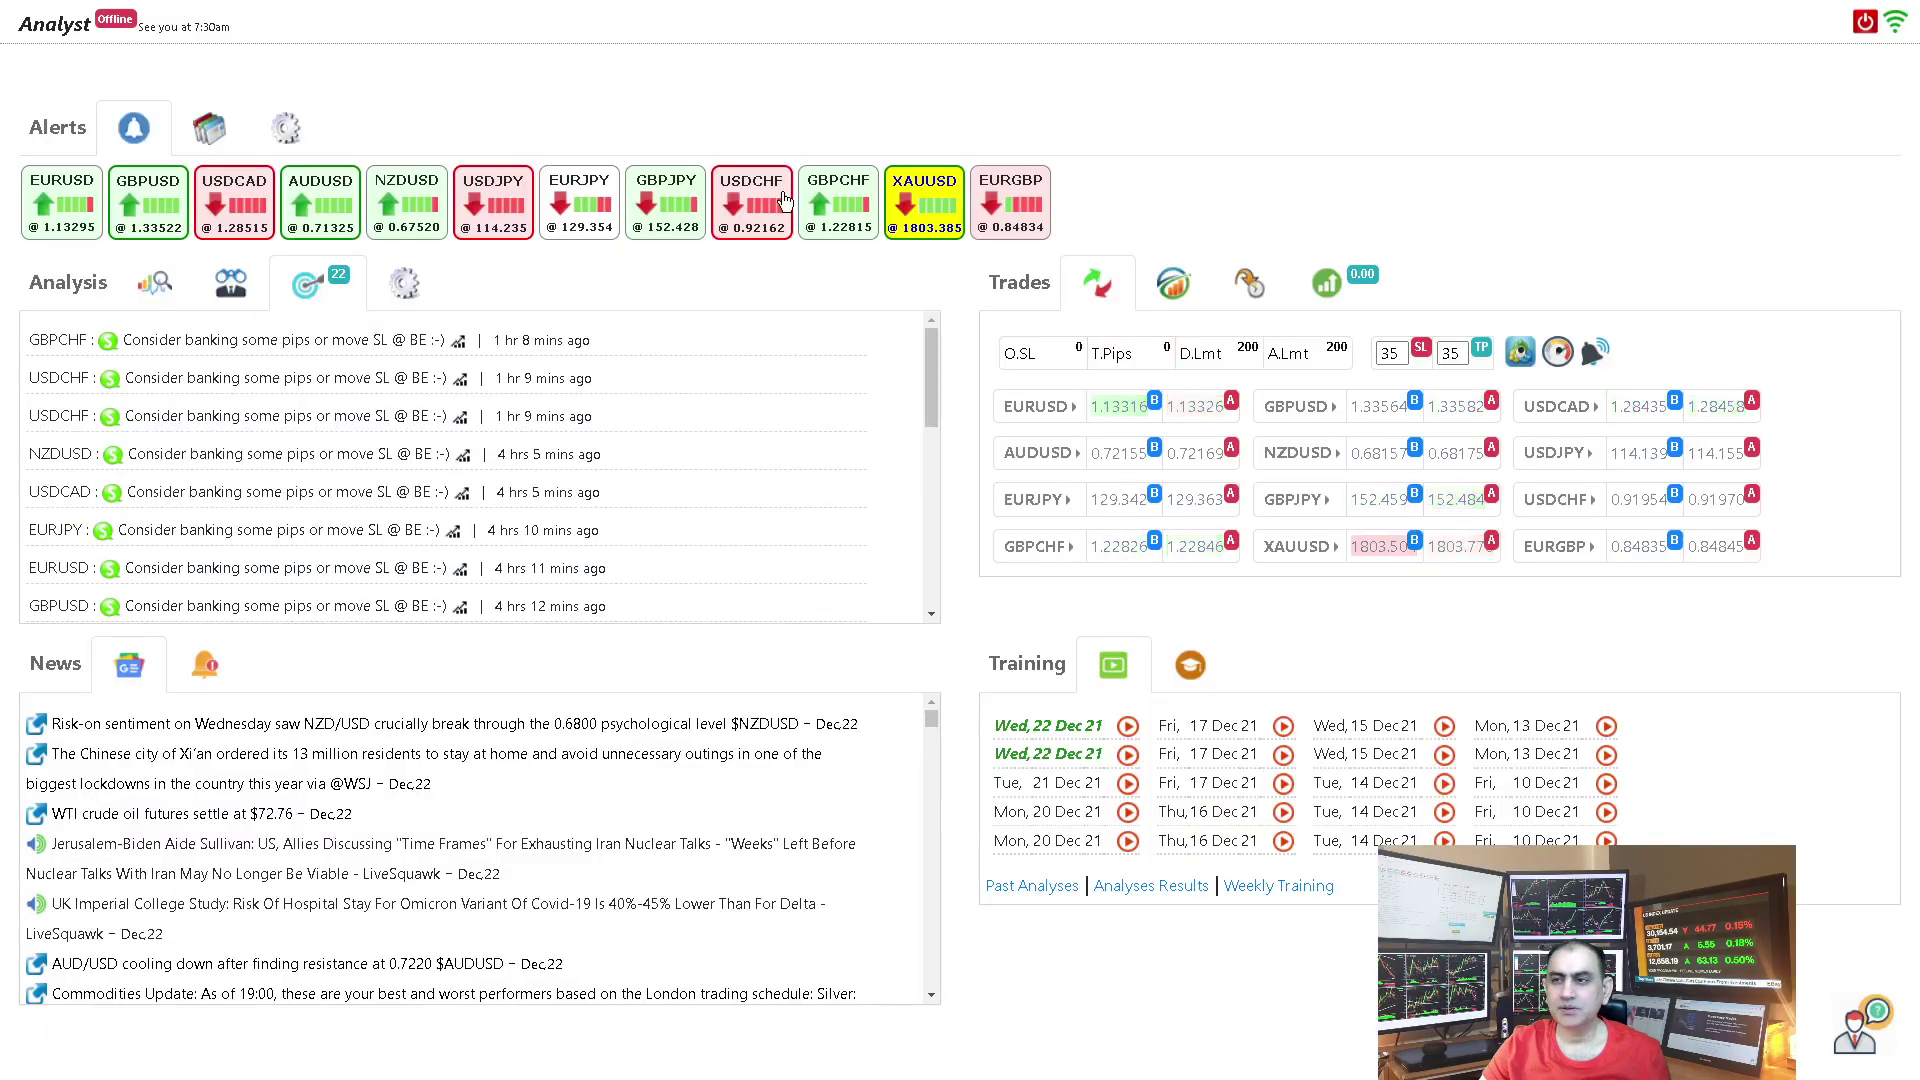
{"action": "key", "text": "alt+Tab"}
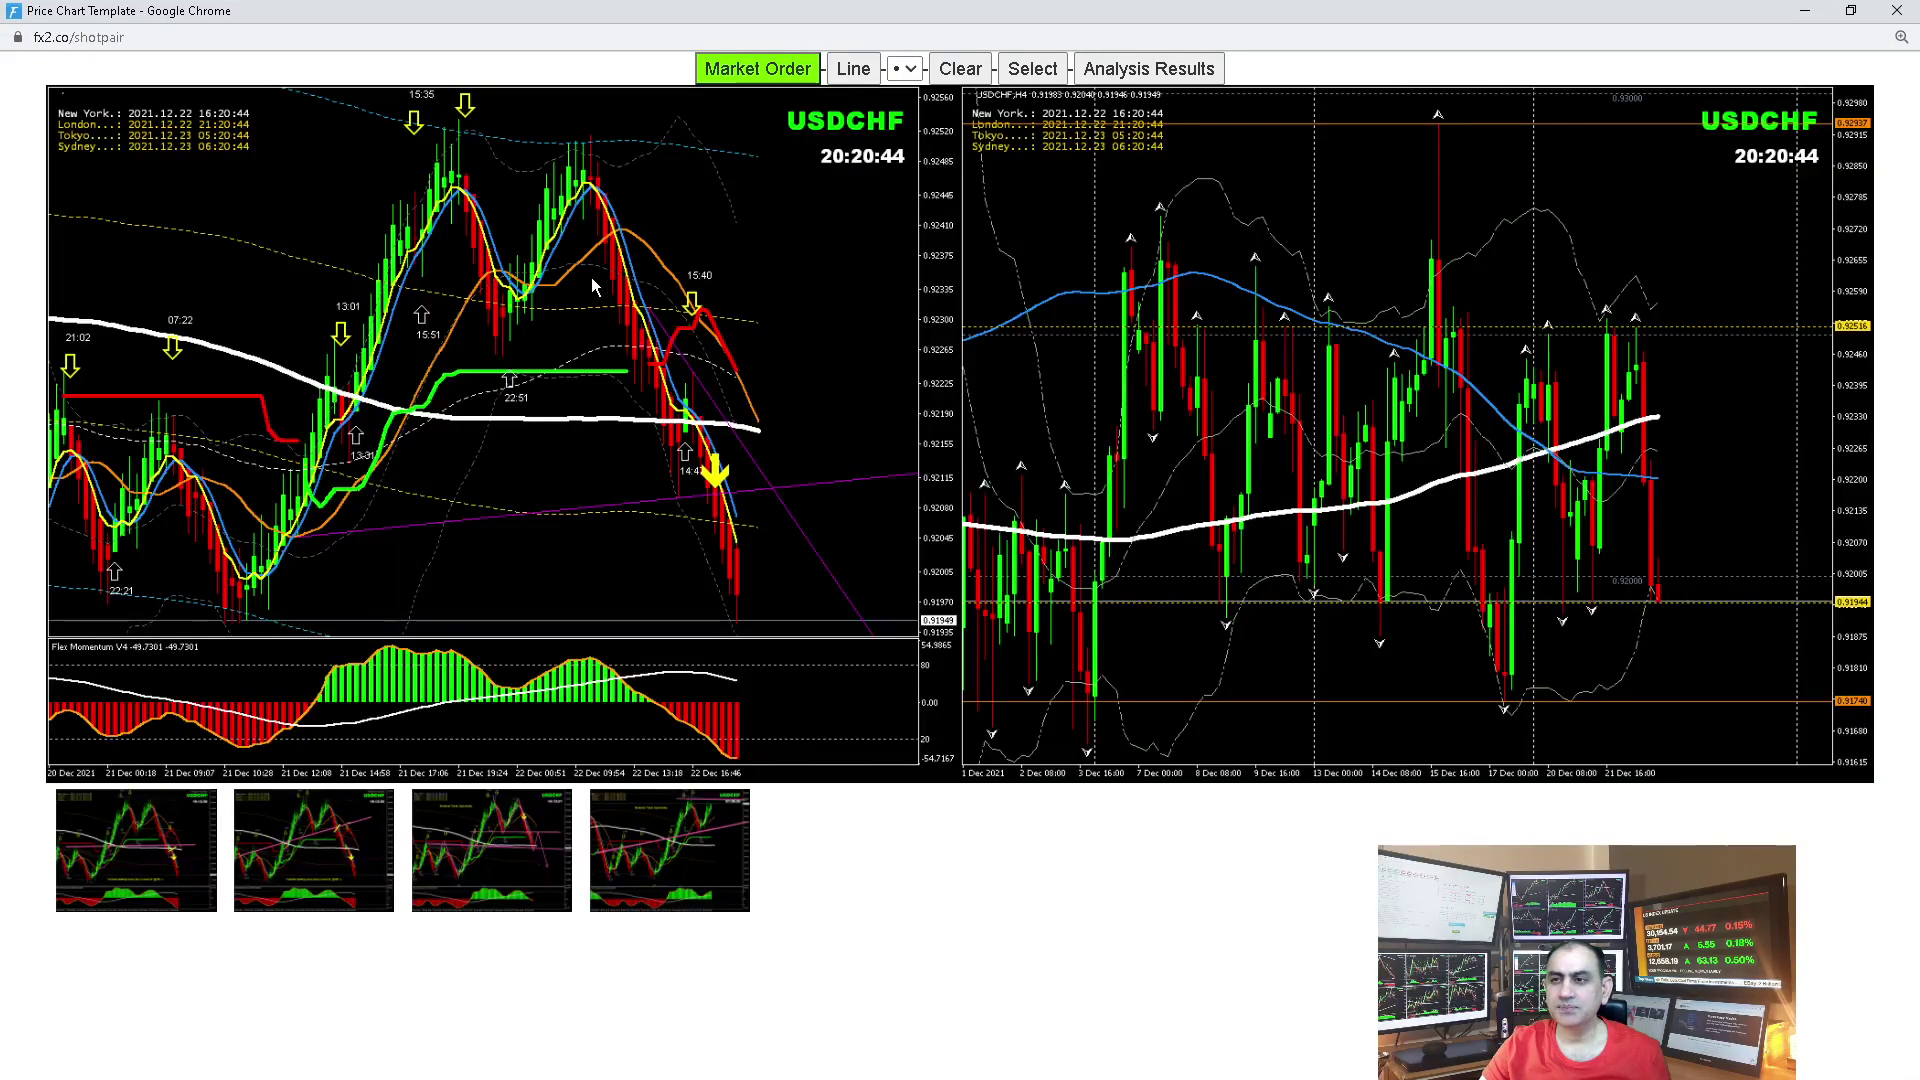
{"action": "left_click", "coordinate": [1149, 68]}
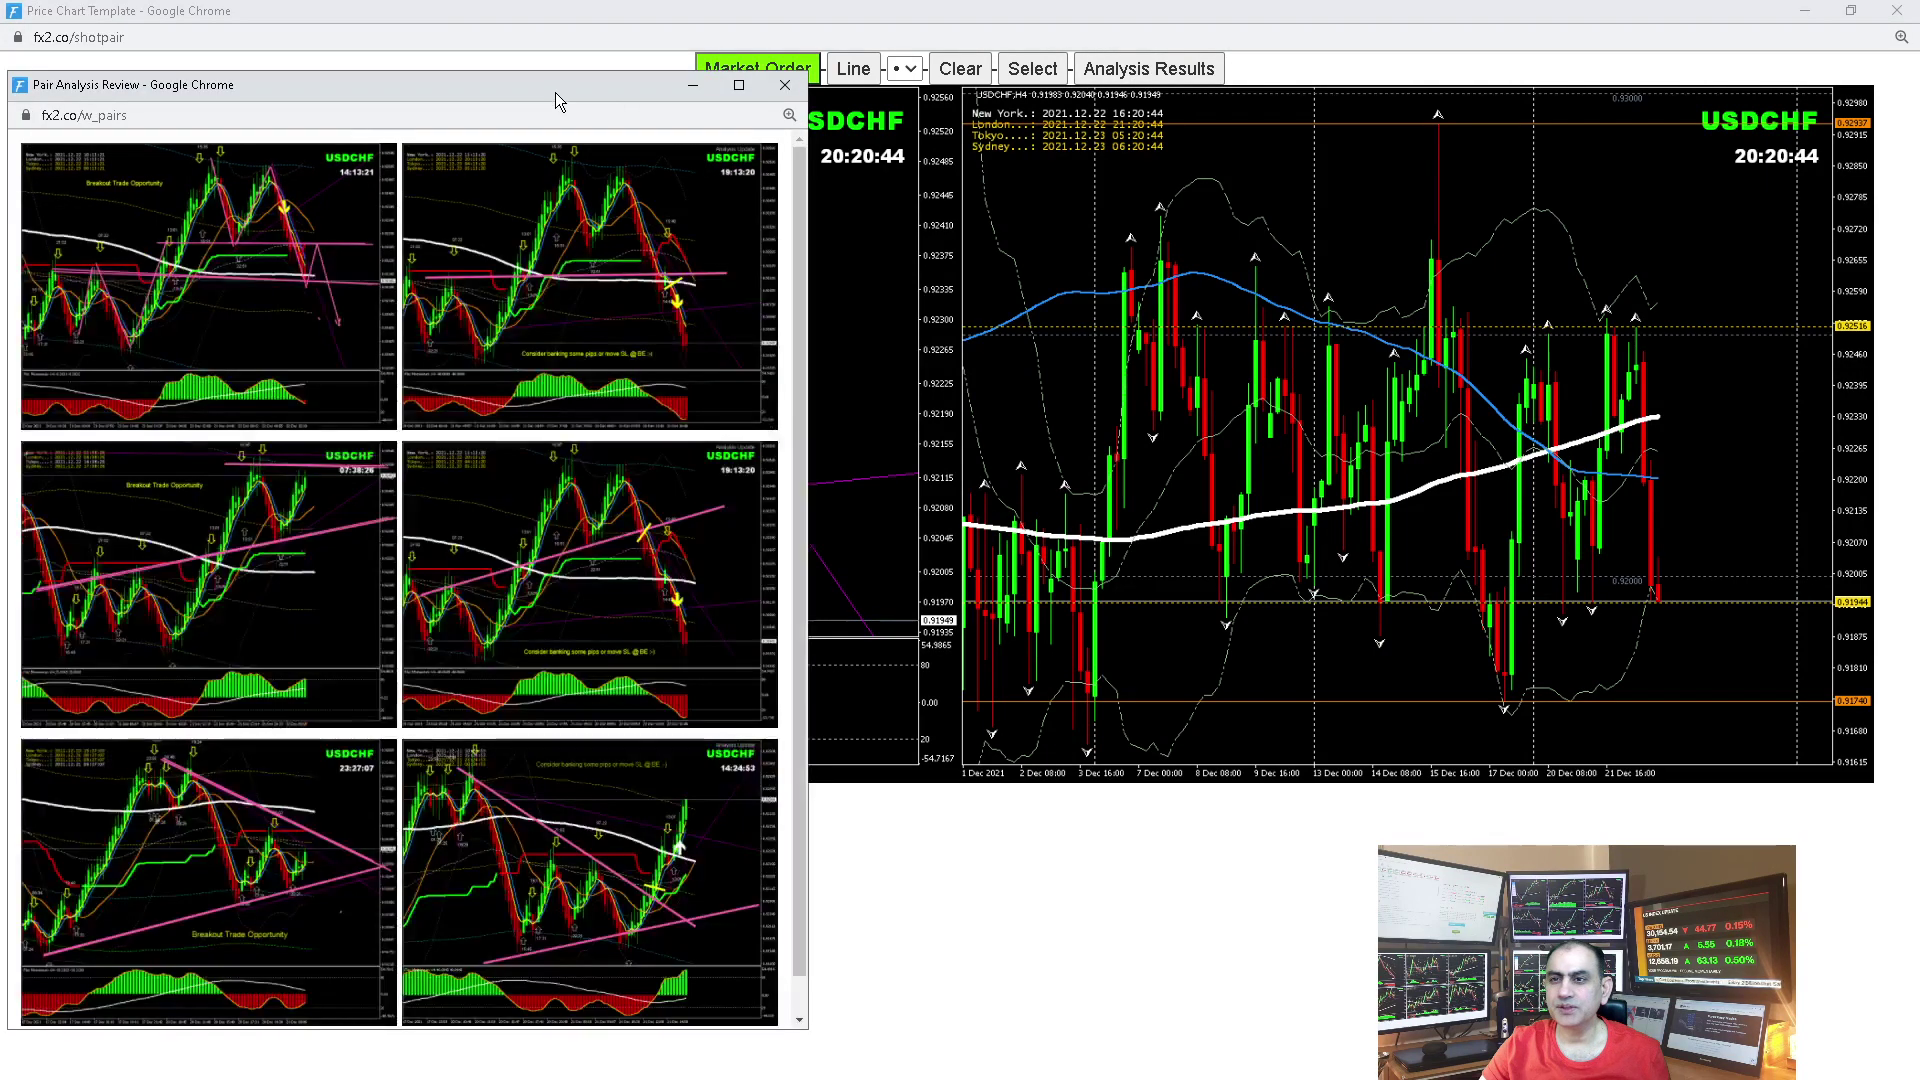
Step: Reposition and widen the Pair Analysis Review window to compare the USDCHF breakout analyses with their updates
{"action": "left_click_drag", "start_coordinate": [555, 92], "coordinate": [579, 36]}
{"action": "left_click_drag", "start_coordinate": [831, 460], "coordinate": [1460, 420]}
{"action": "left_click_drag", "start_coordinate": [1452, 312], "coordinate": [1463, 435]}
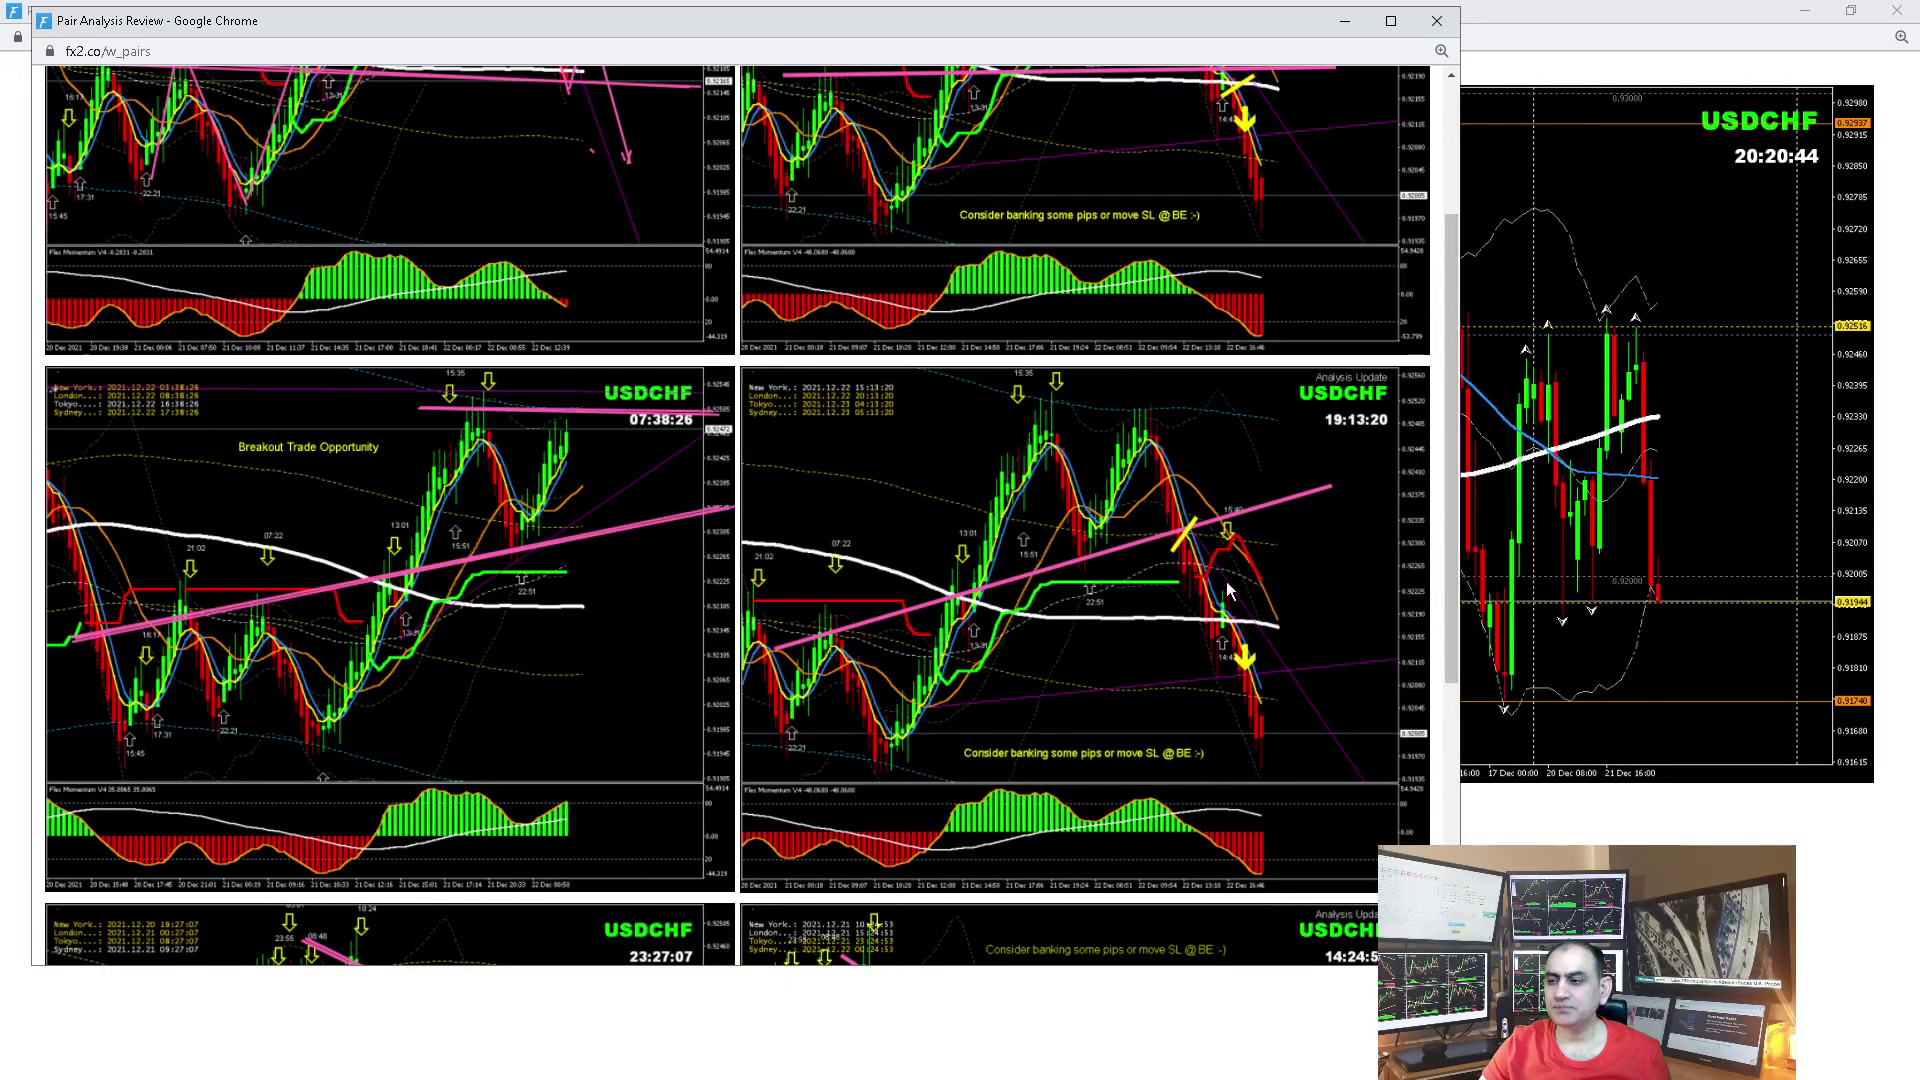
{"action": "scroll", "coordinate": [1416, 330], "scroll_direction": "up", "scroll_amount": 3}
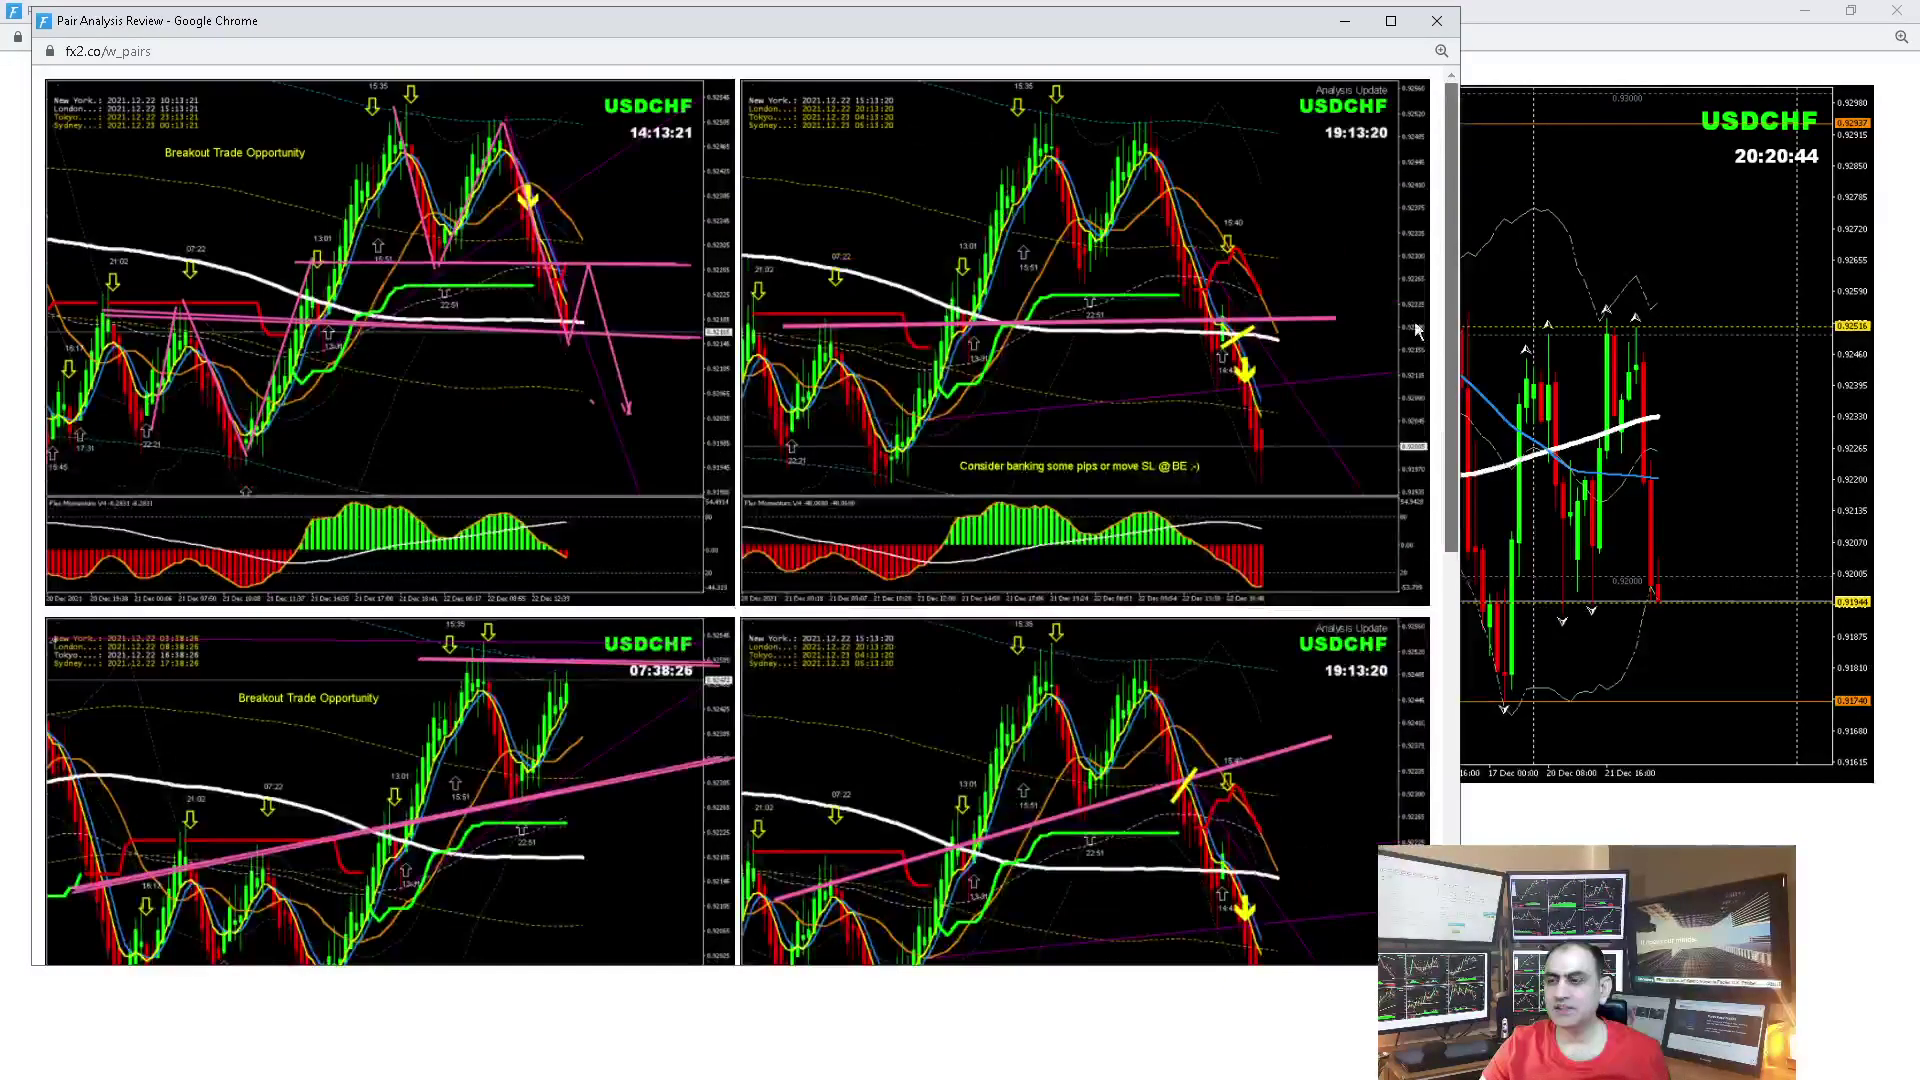
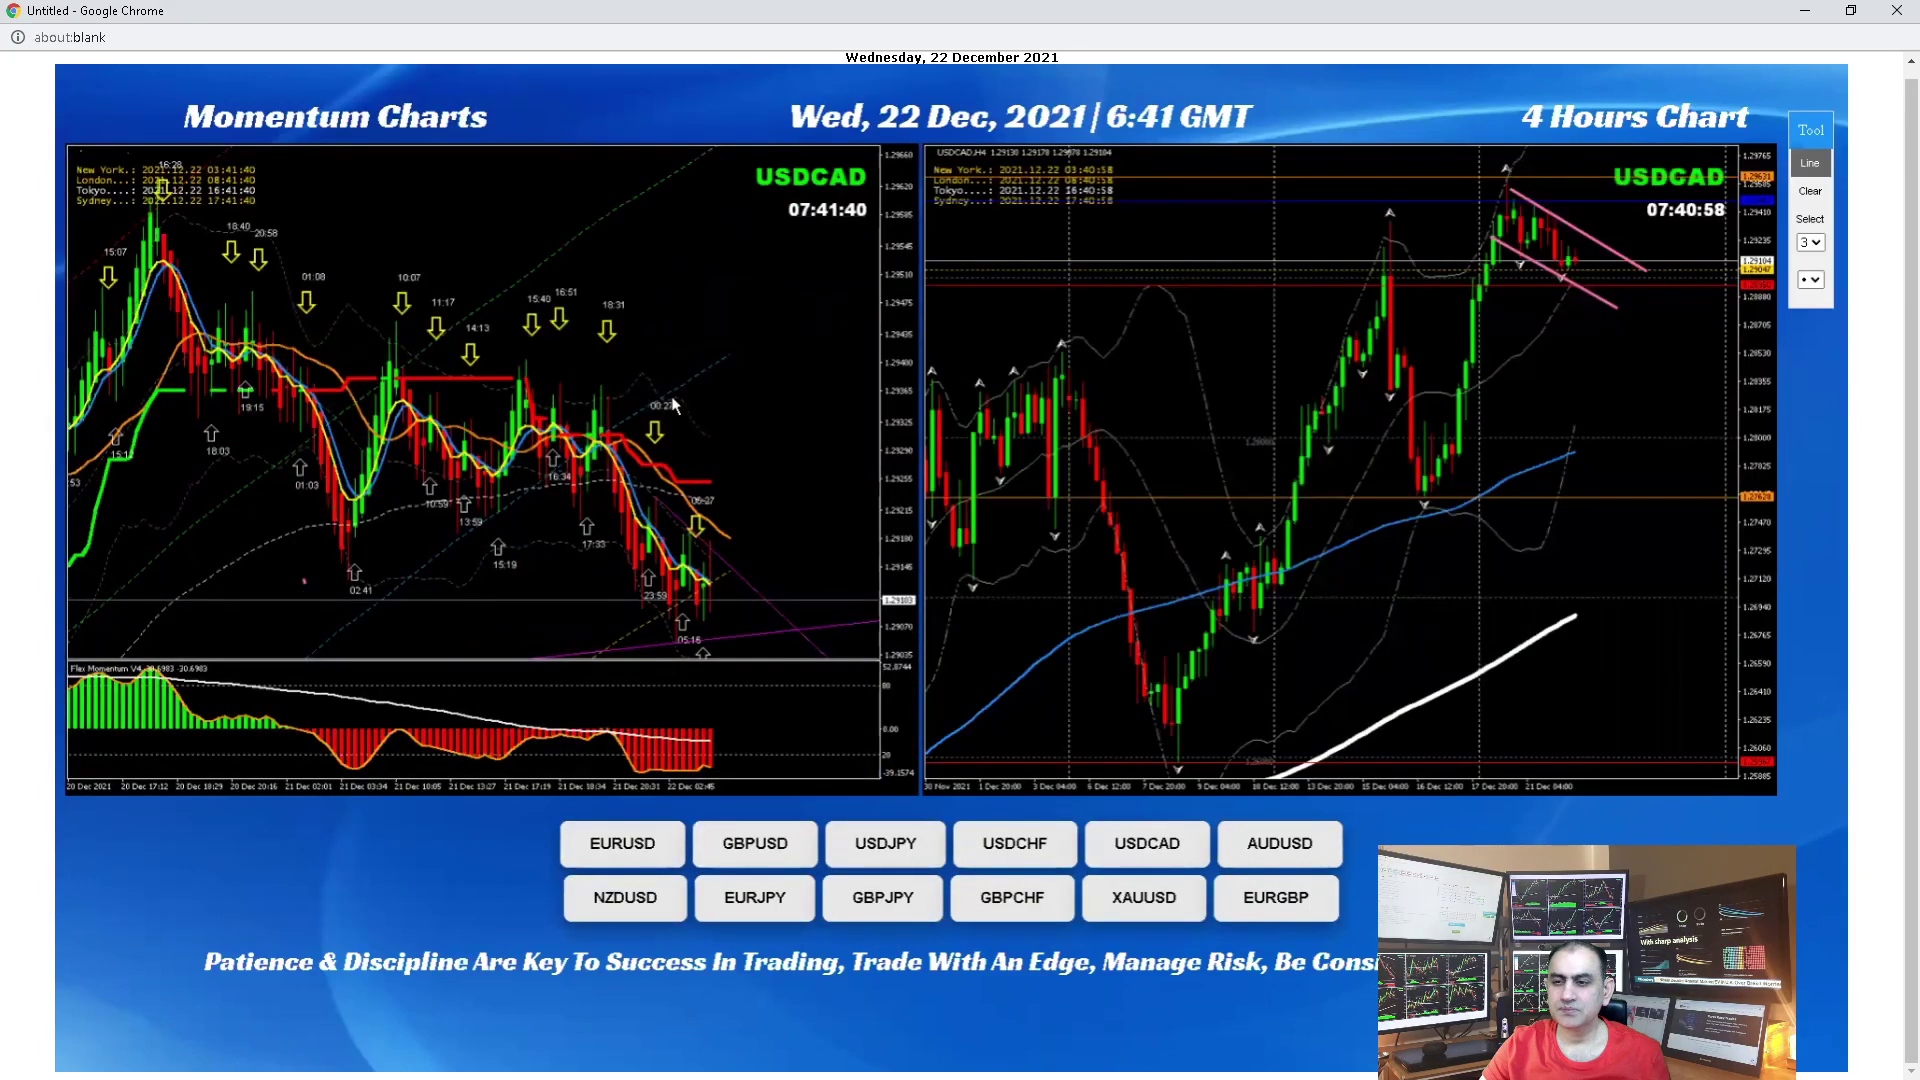
Step: Follow the recorded USDCAD analysis through its descending channel lines and "Breakout Trade Opportunity" label, and pause the recording
{"action": "left_click", "coordinate": [1582, 287]}
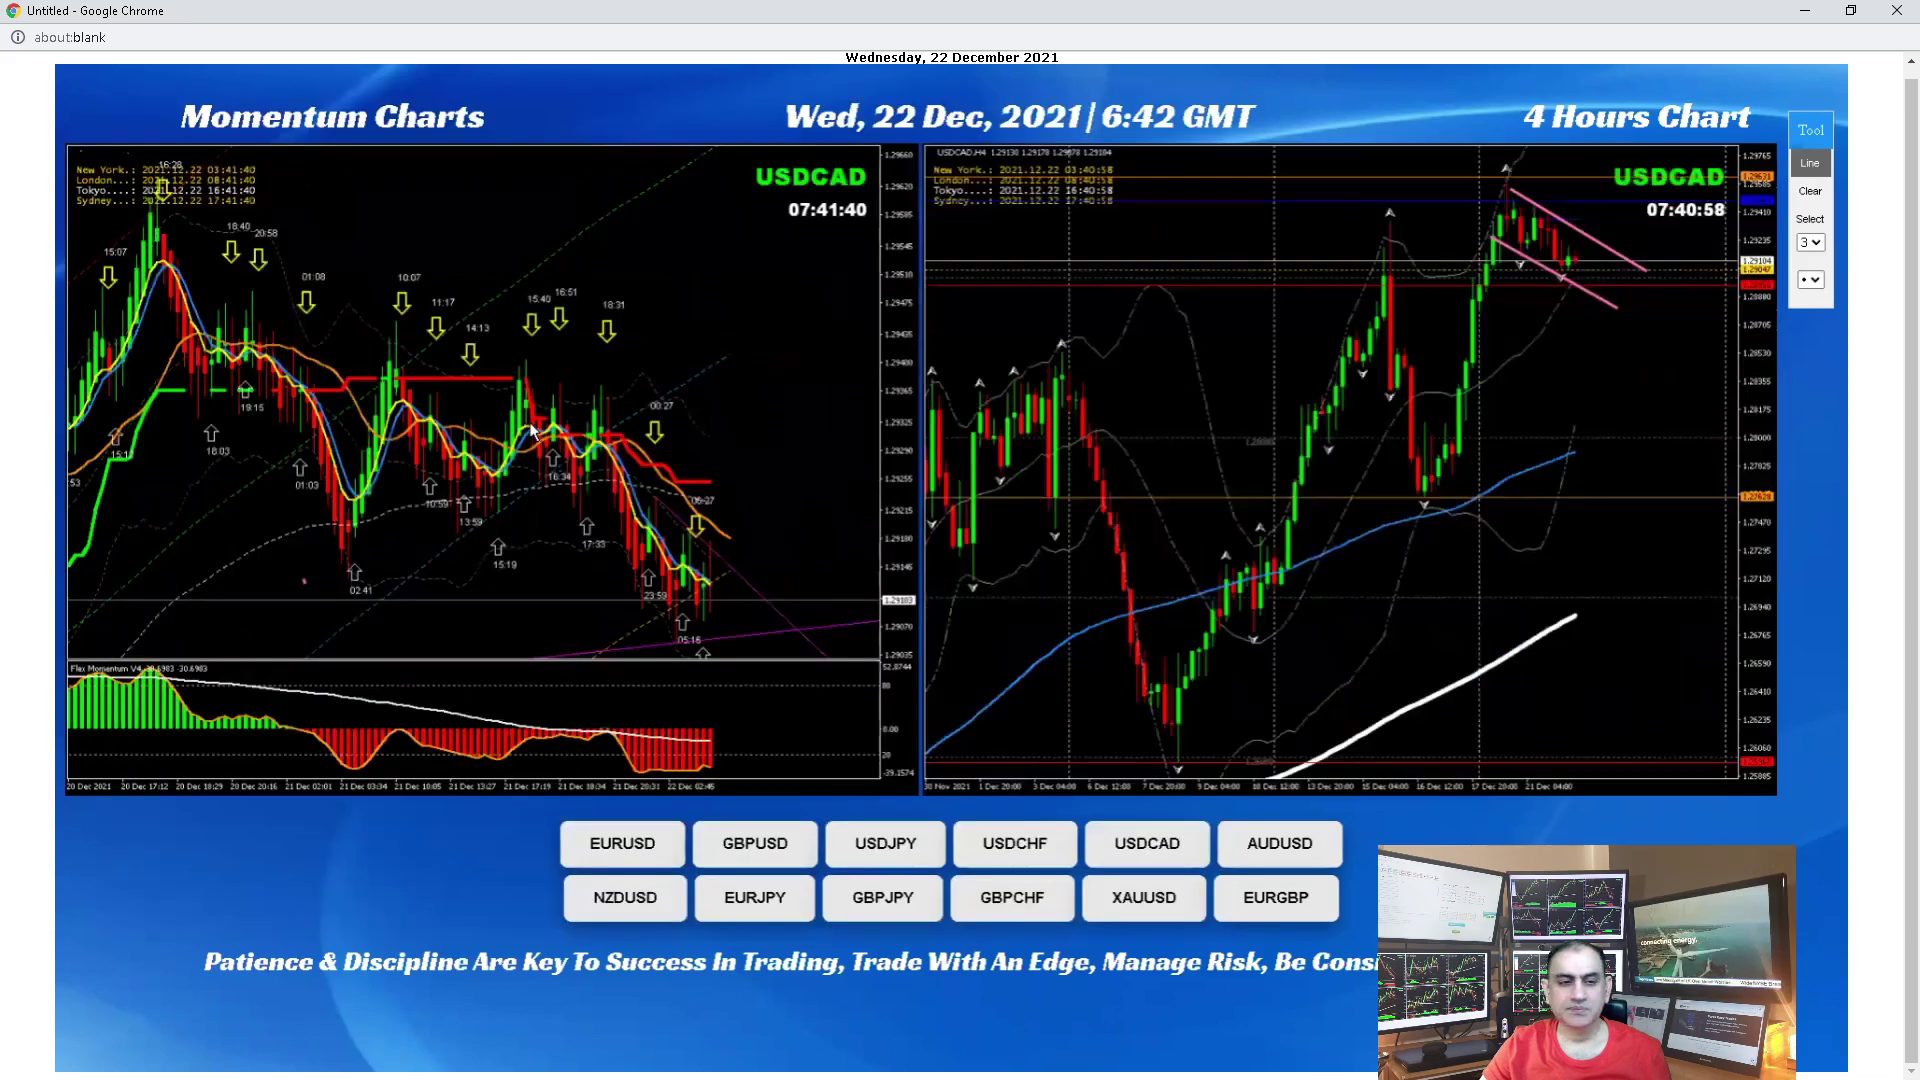
{"action": "left_click", "coordinate": [968, 330]}
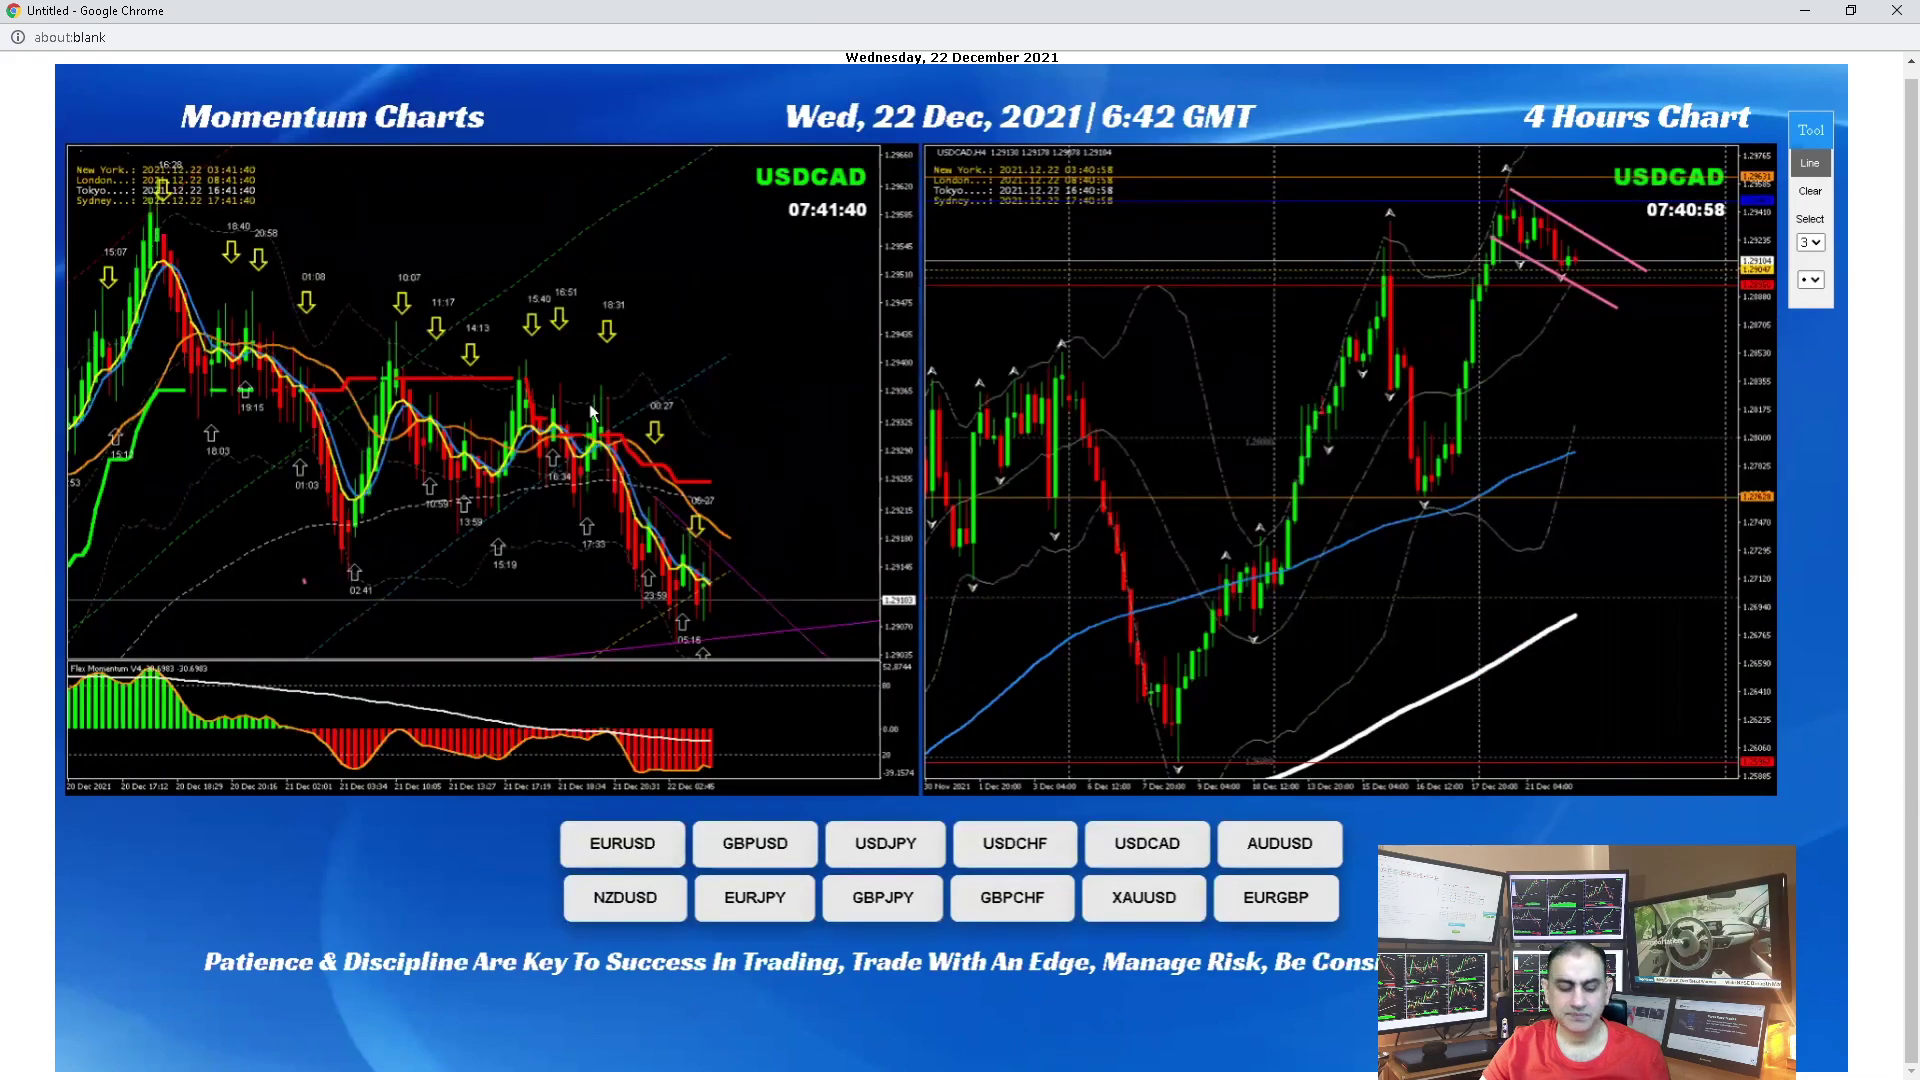
{"action": "left_click", "coordinate": [591, 411]}
{"action": "mouse_move", "coordinate": [165, 216]}
{"action": "left_mouse_down"}
{"action": "mouse_move", "coordinate": [918, 427]}
{"action": "mouse_move", "coordinate": [1030, 483]}
{"action": "left_mouse_up"}
{"action": "left_click_drag", "start_coordinate": [163, 222], "coordinate": [1199, 520]}
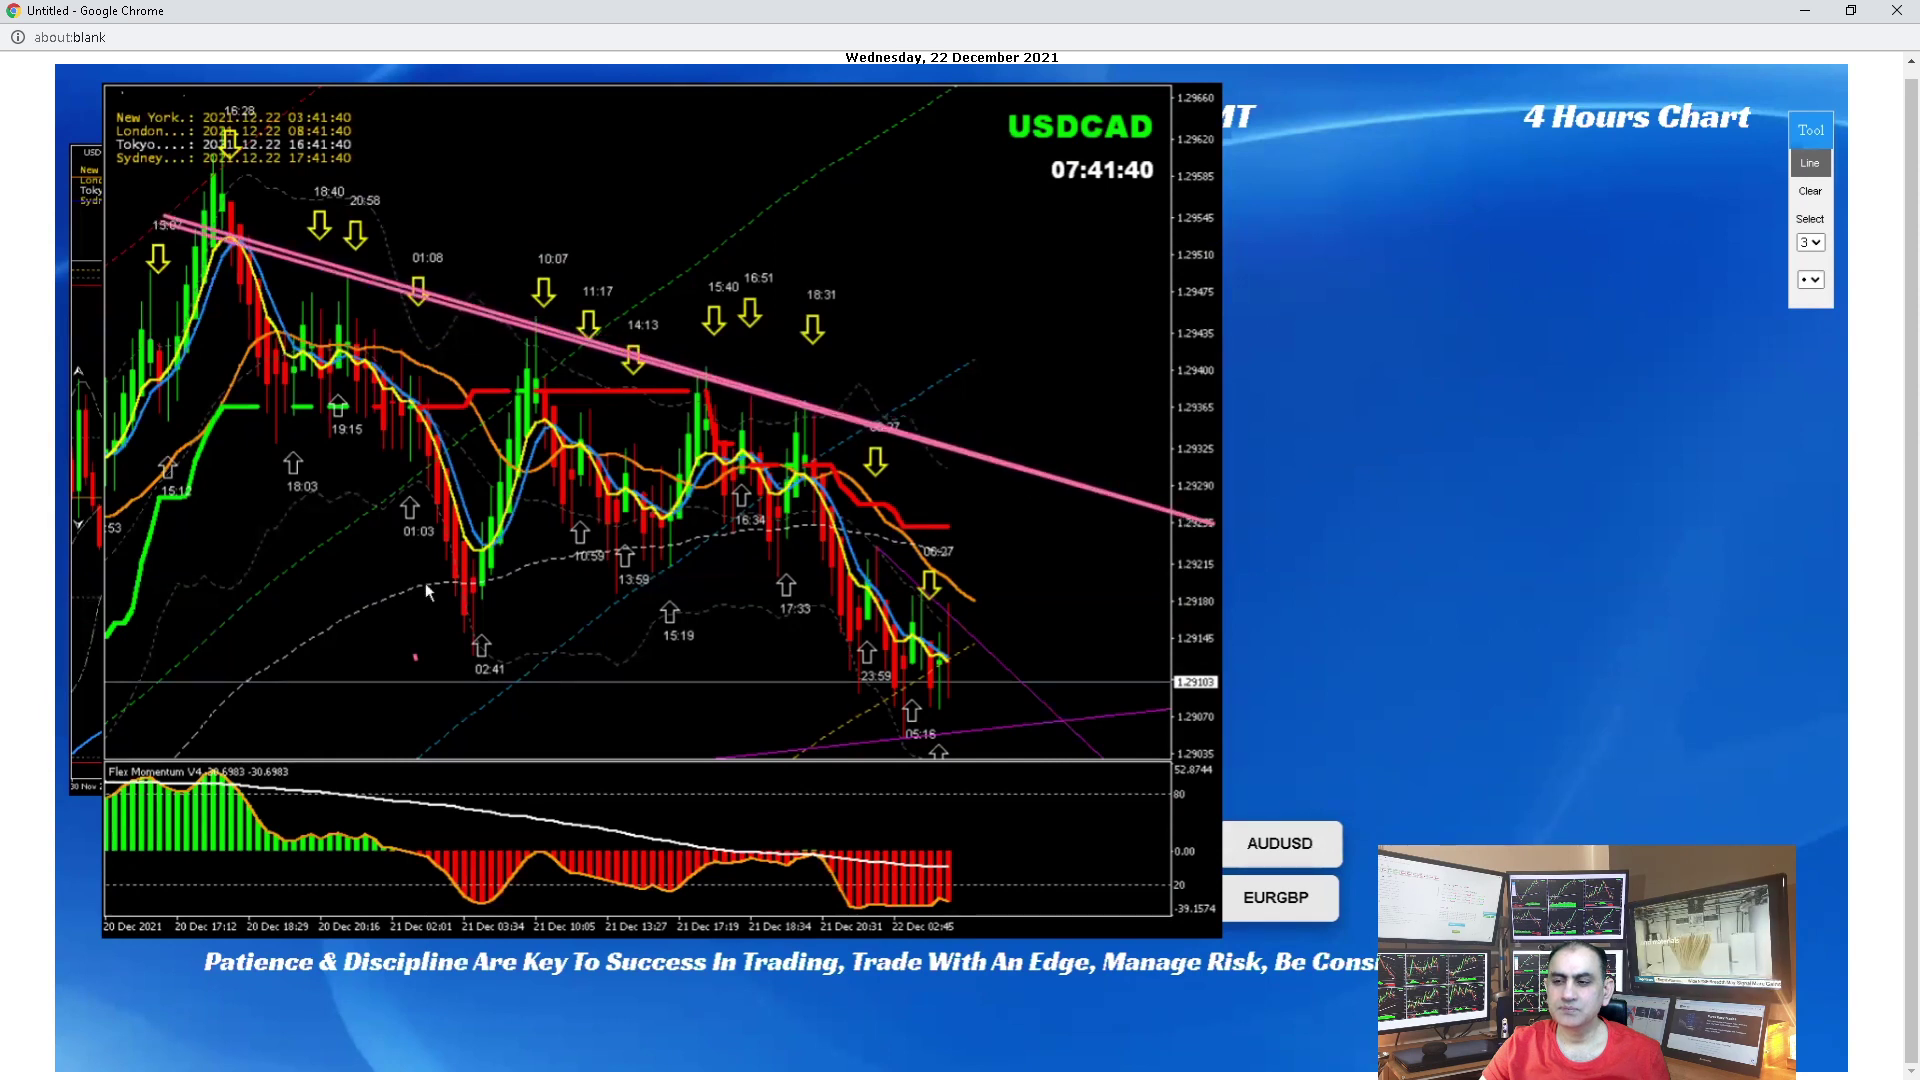
{"action": "left_click_drag", "start_coordinate": [124, 485], "coordinate": [1180, 818]}
{"action": "mouse_move", "coordinate": [117, 481]}
{"action": "left_mouse_down"}
{"action": "mouse_move", "coordinate": [989, 725]}
{"action": "mouse_move", "coordinate": [1212, 822]}
{"action": "left_mouse_up"}
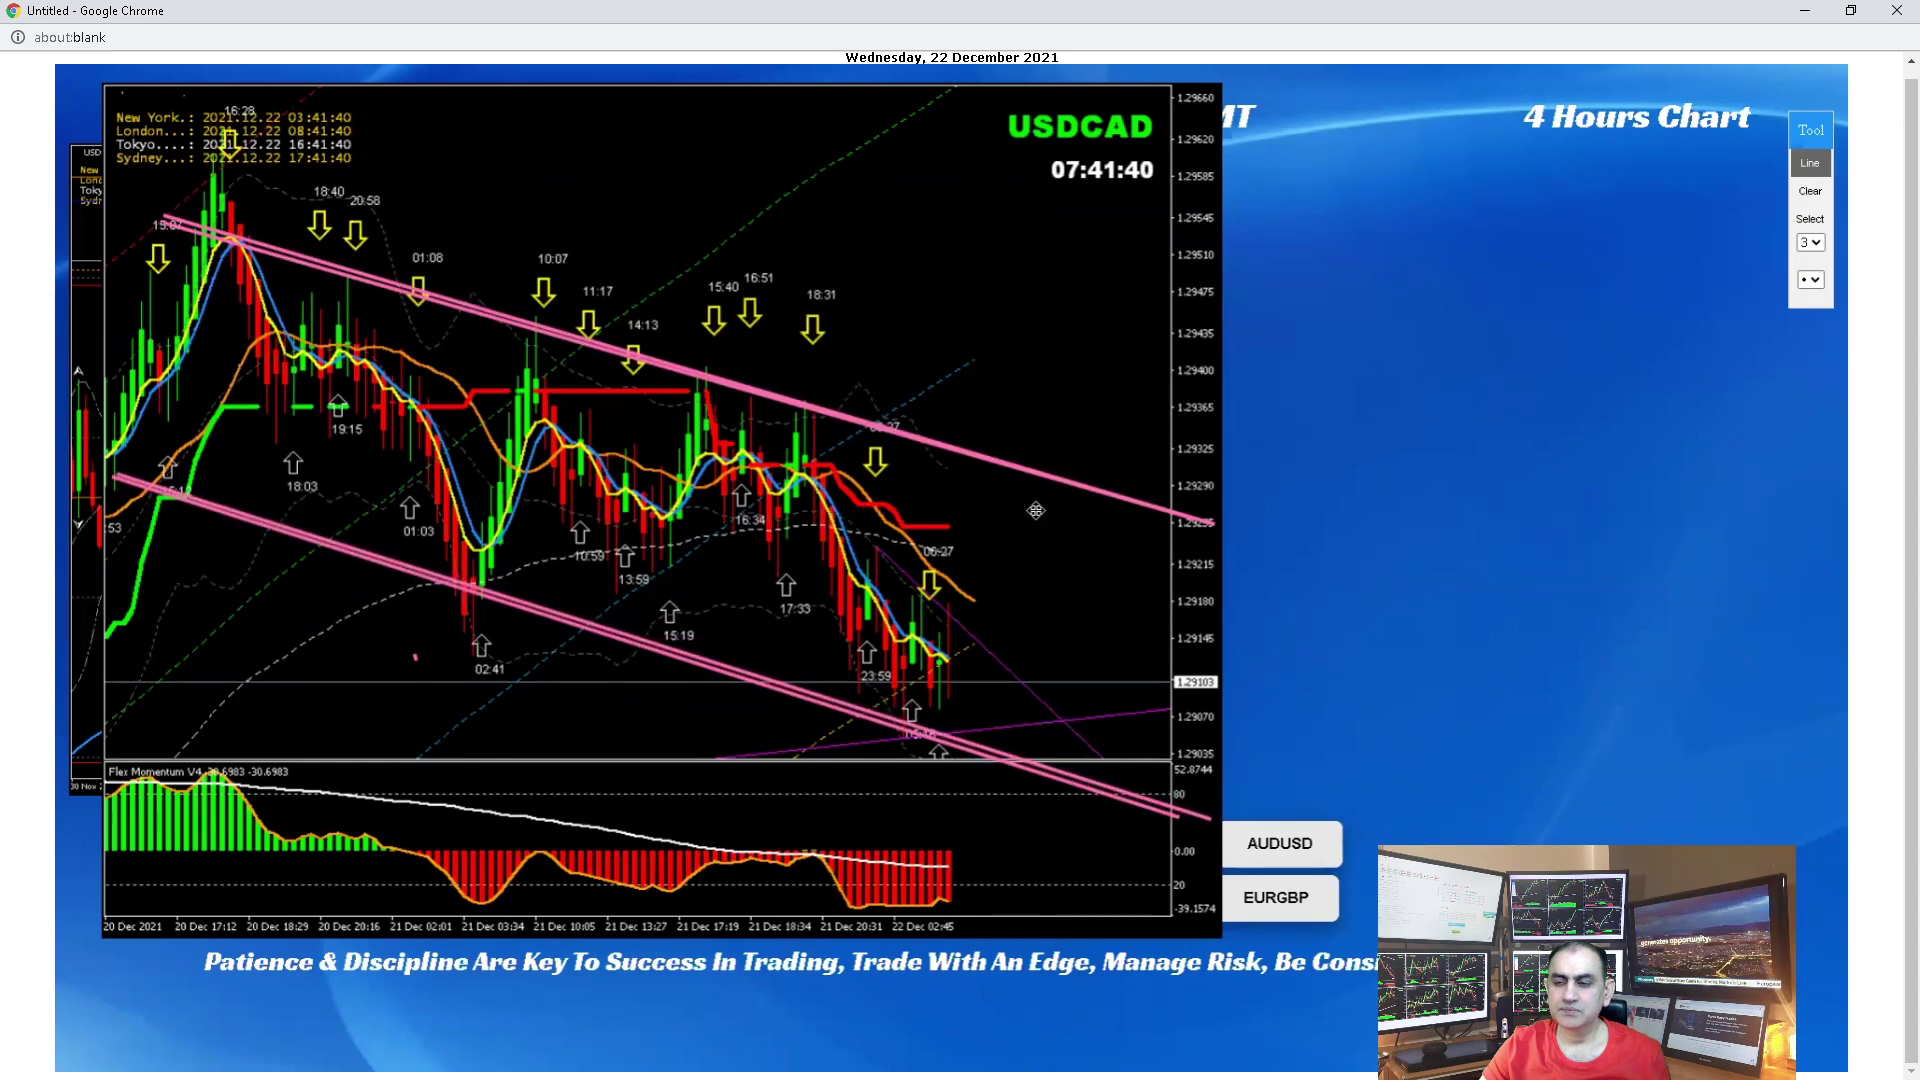
{"action": "left_click_drag", "start_coordinate": [380, 168], "coordinate": [630, 147]}
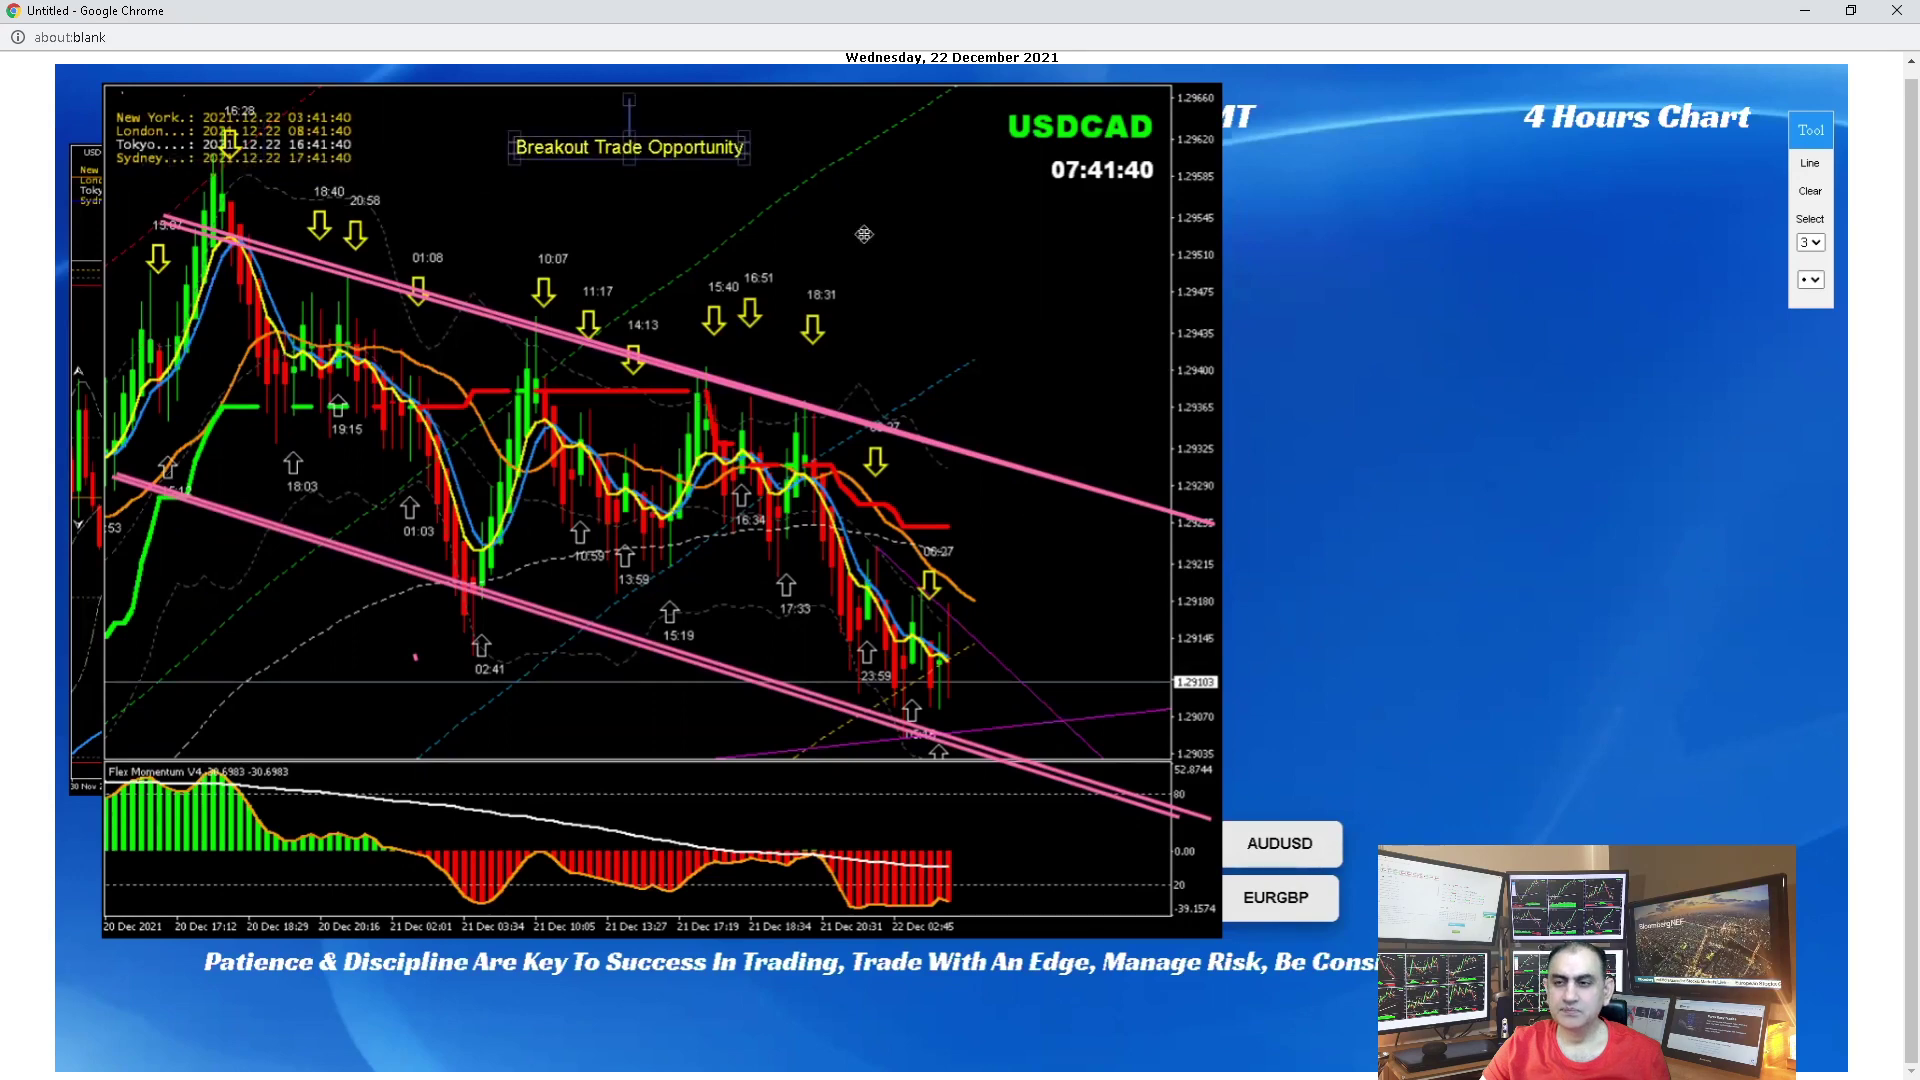
{"action": "left_click", "coordinate": [1036, 300]}
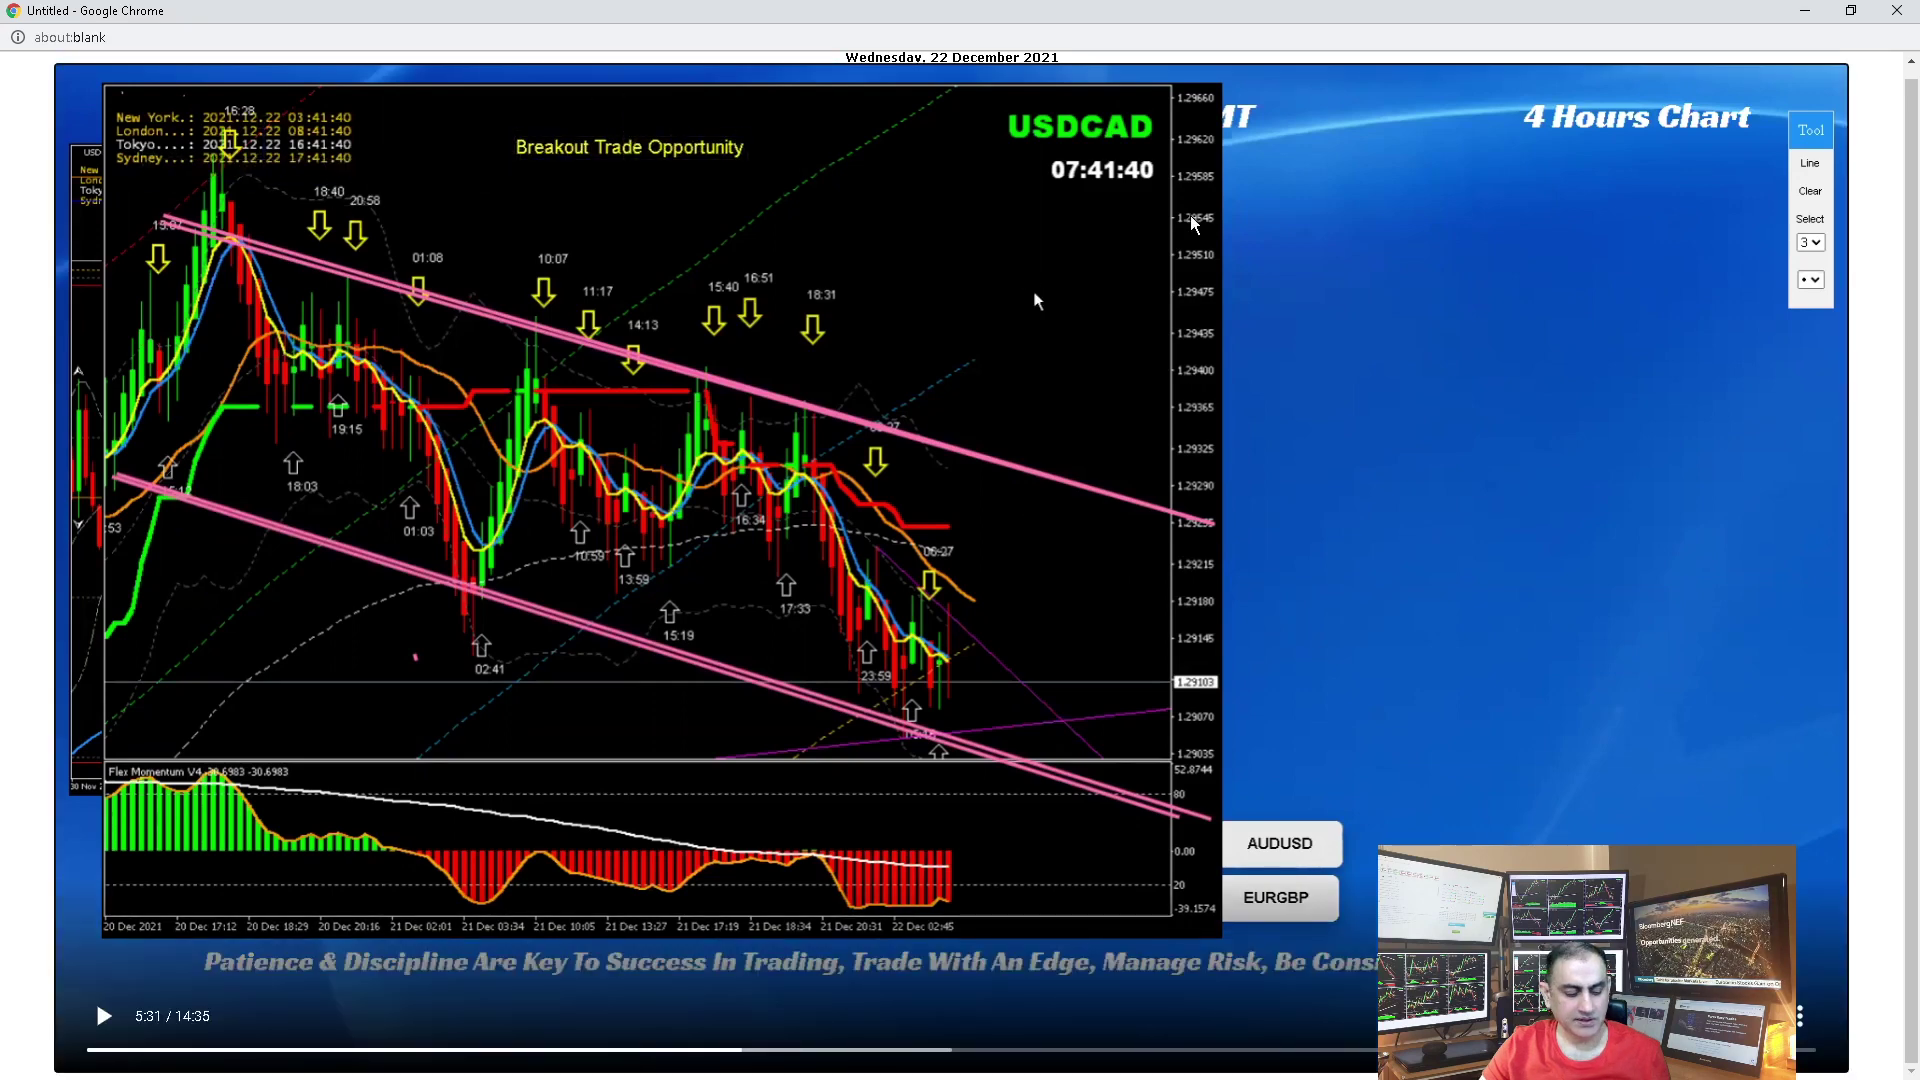
Step: Leave the training recording and open the USDCAD alert's price chart in a maximized window with its analysis results
{"action": "key", "text": "ctrl+w"}
{"action": "left_click", "coordinate": [396, 200]}
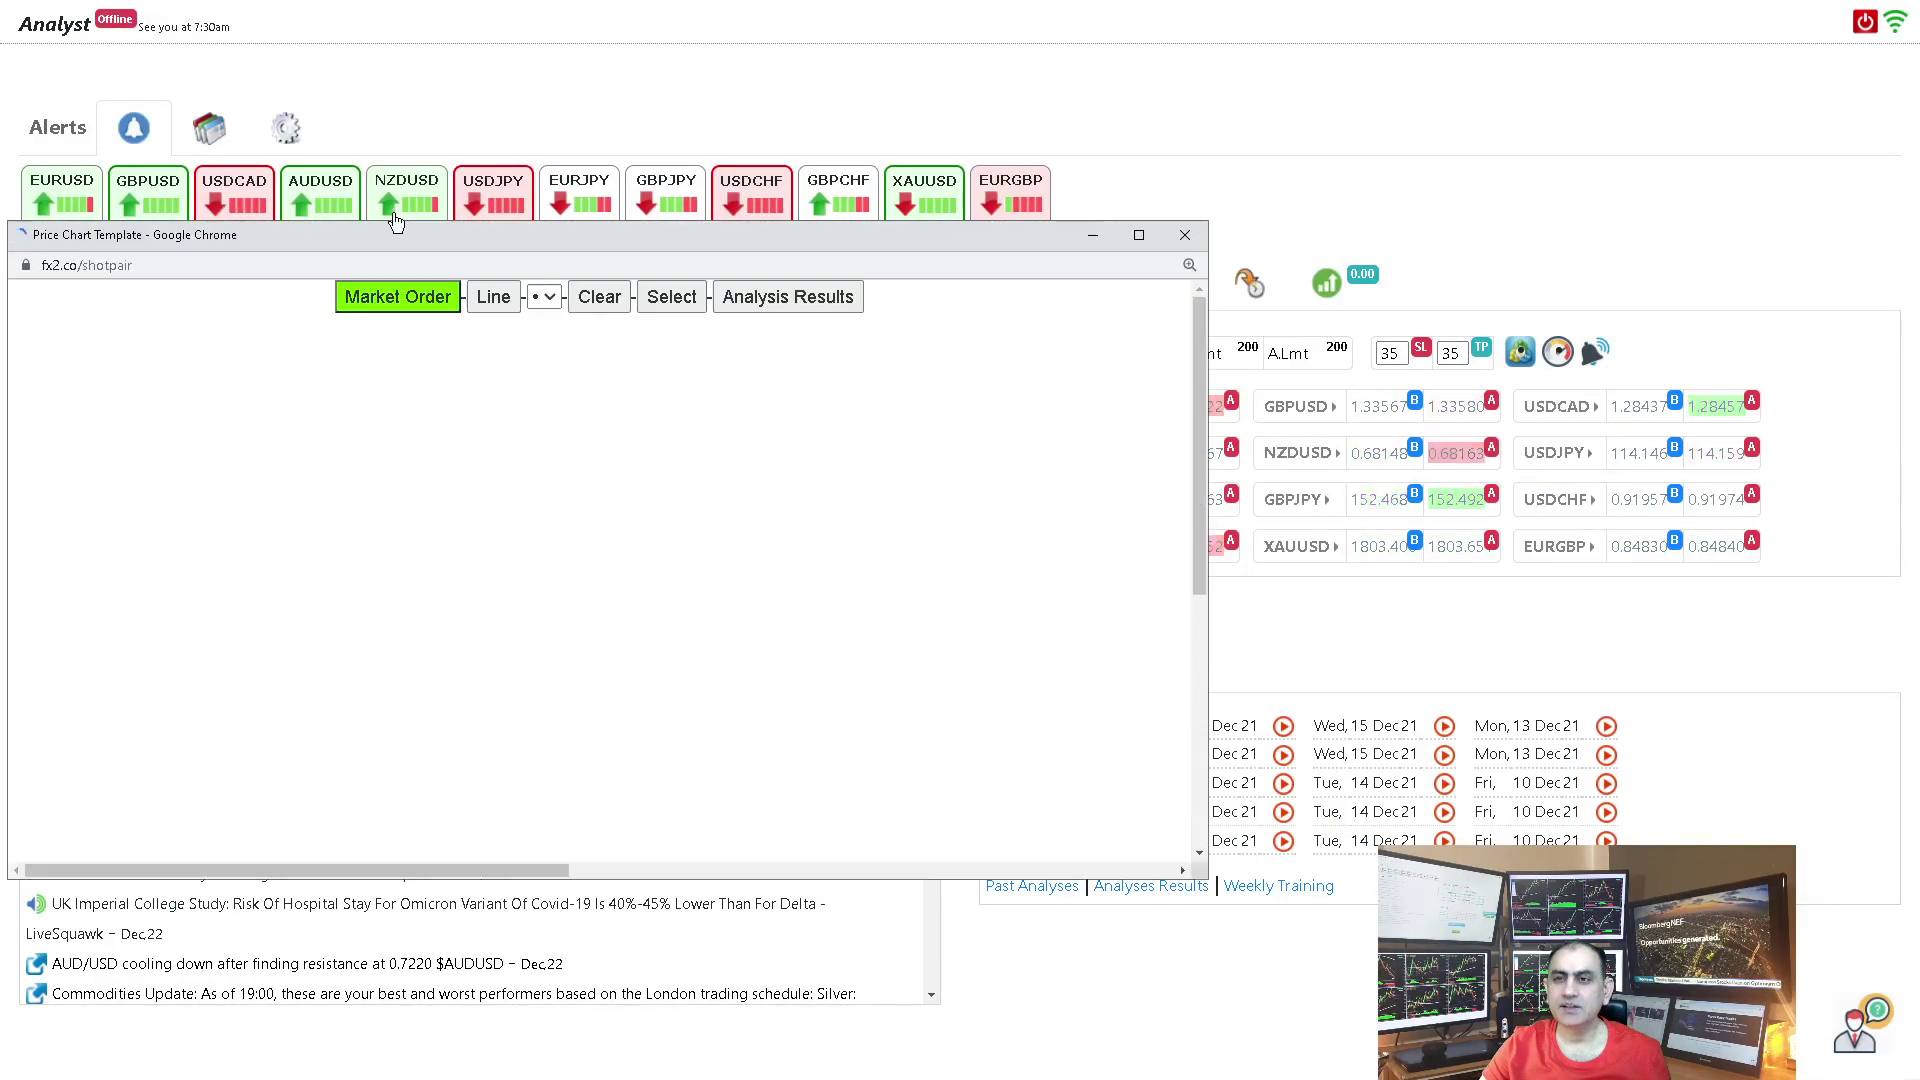
{"action": "double_click", "coordinate": [408, 231]}
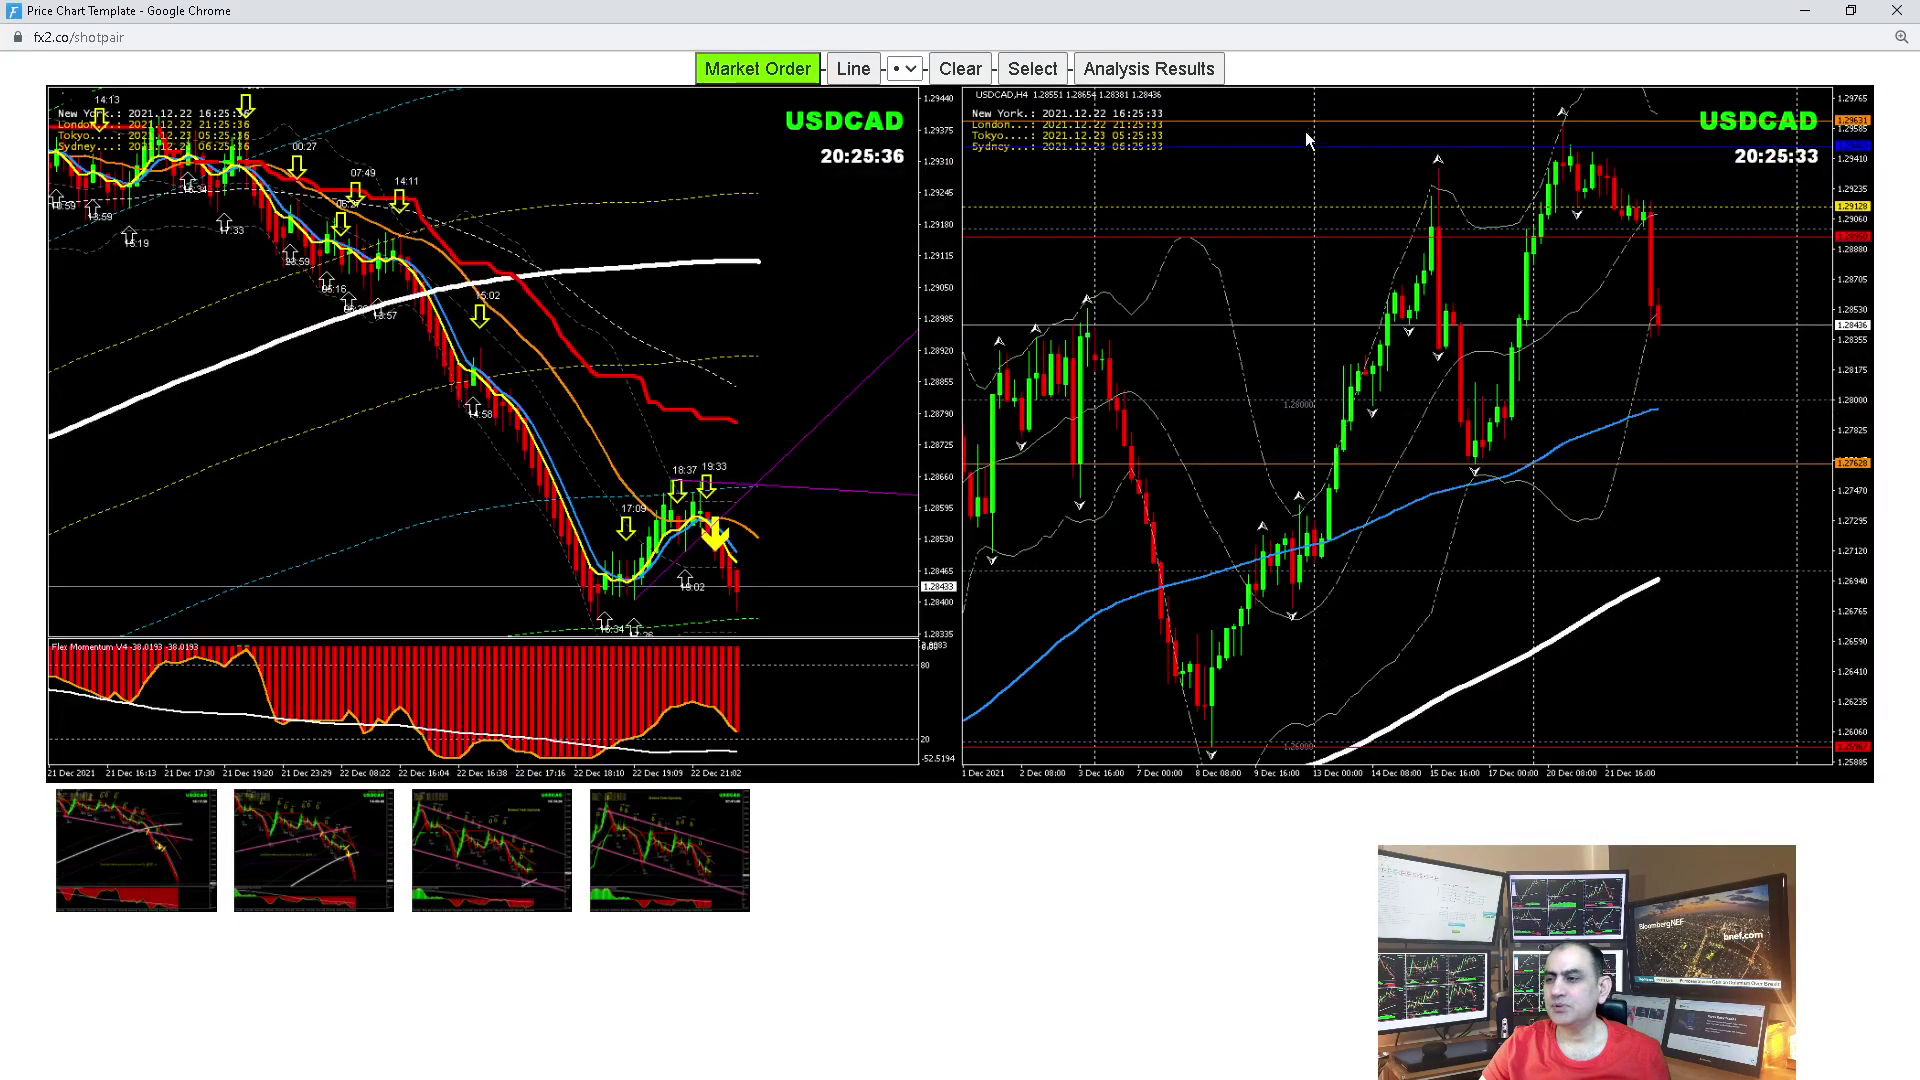
{"action": "left_click", "coordinate": [1200, 72]}
Step: Reposition and widen the USDCAD results window, compare its breakout analyses with their updates, and close both windows
{"action": "left_click_drag", "start_coordinate": [633, 88], "coordinate": [681, 25]}
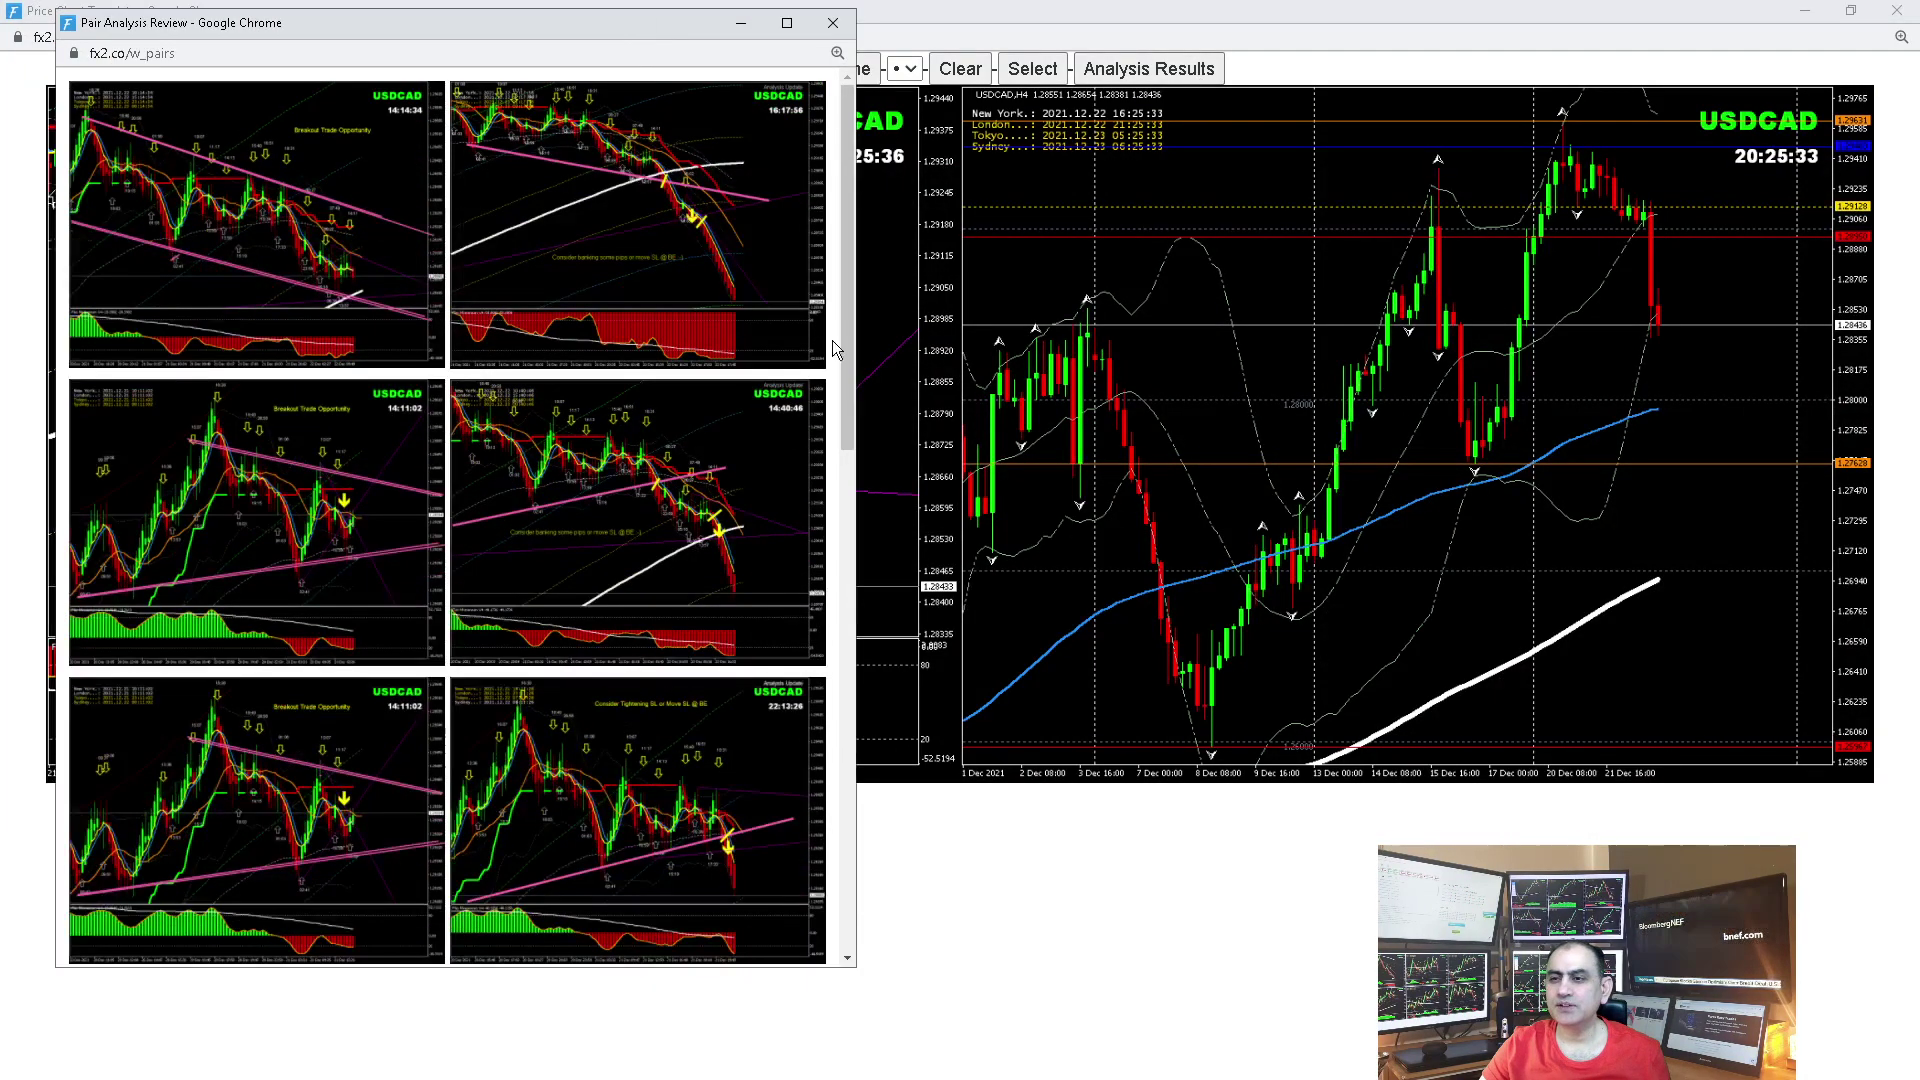
{"action": "left_click_drag", "start_coordinate": [856, 340], "coordinate": [1352, 346]}
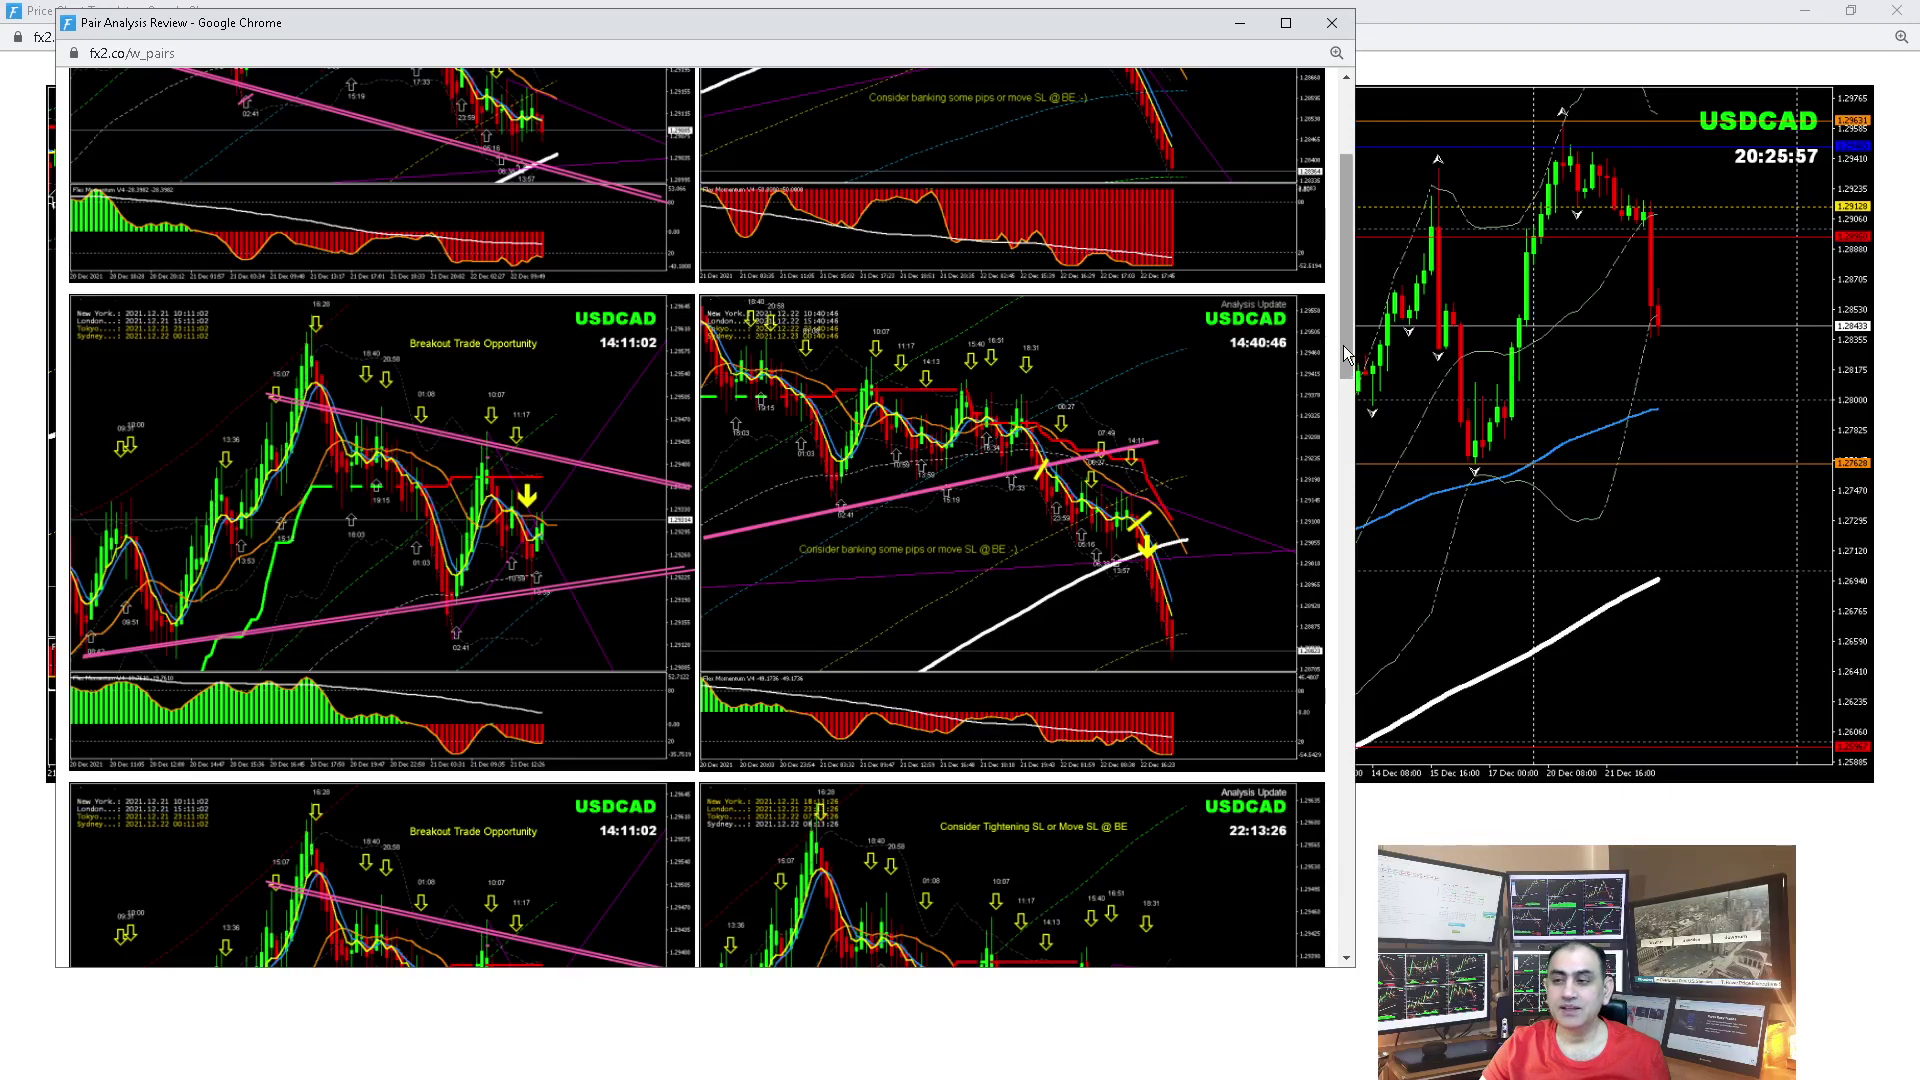
{"action": "left_click_drag", "start_coordinate": [1345, 370], "coordinate": [1311, 200]}
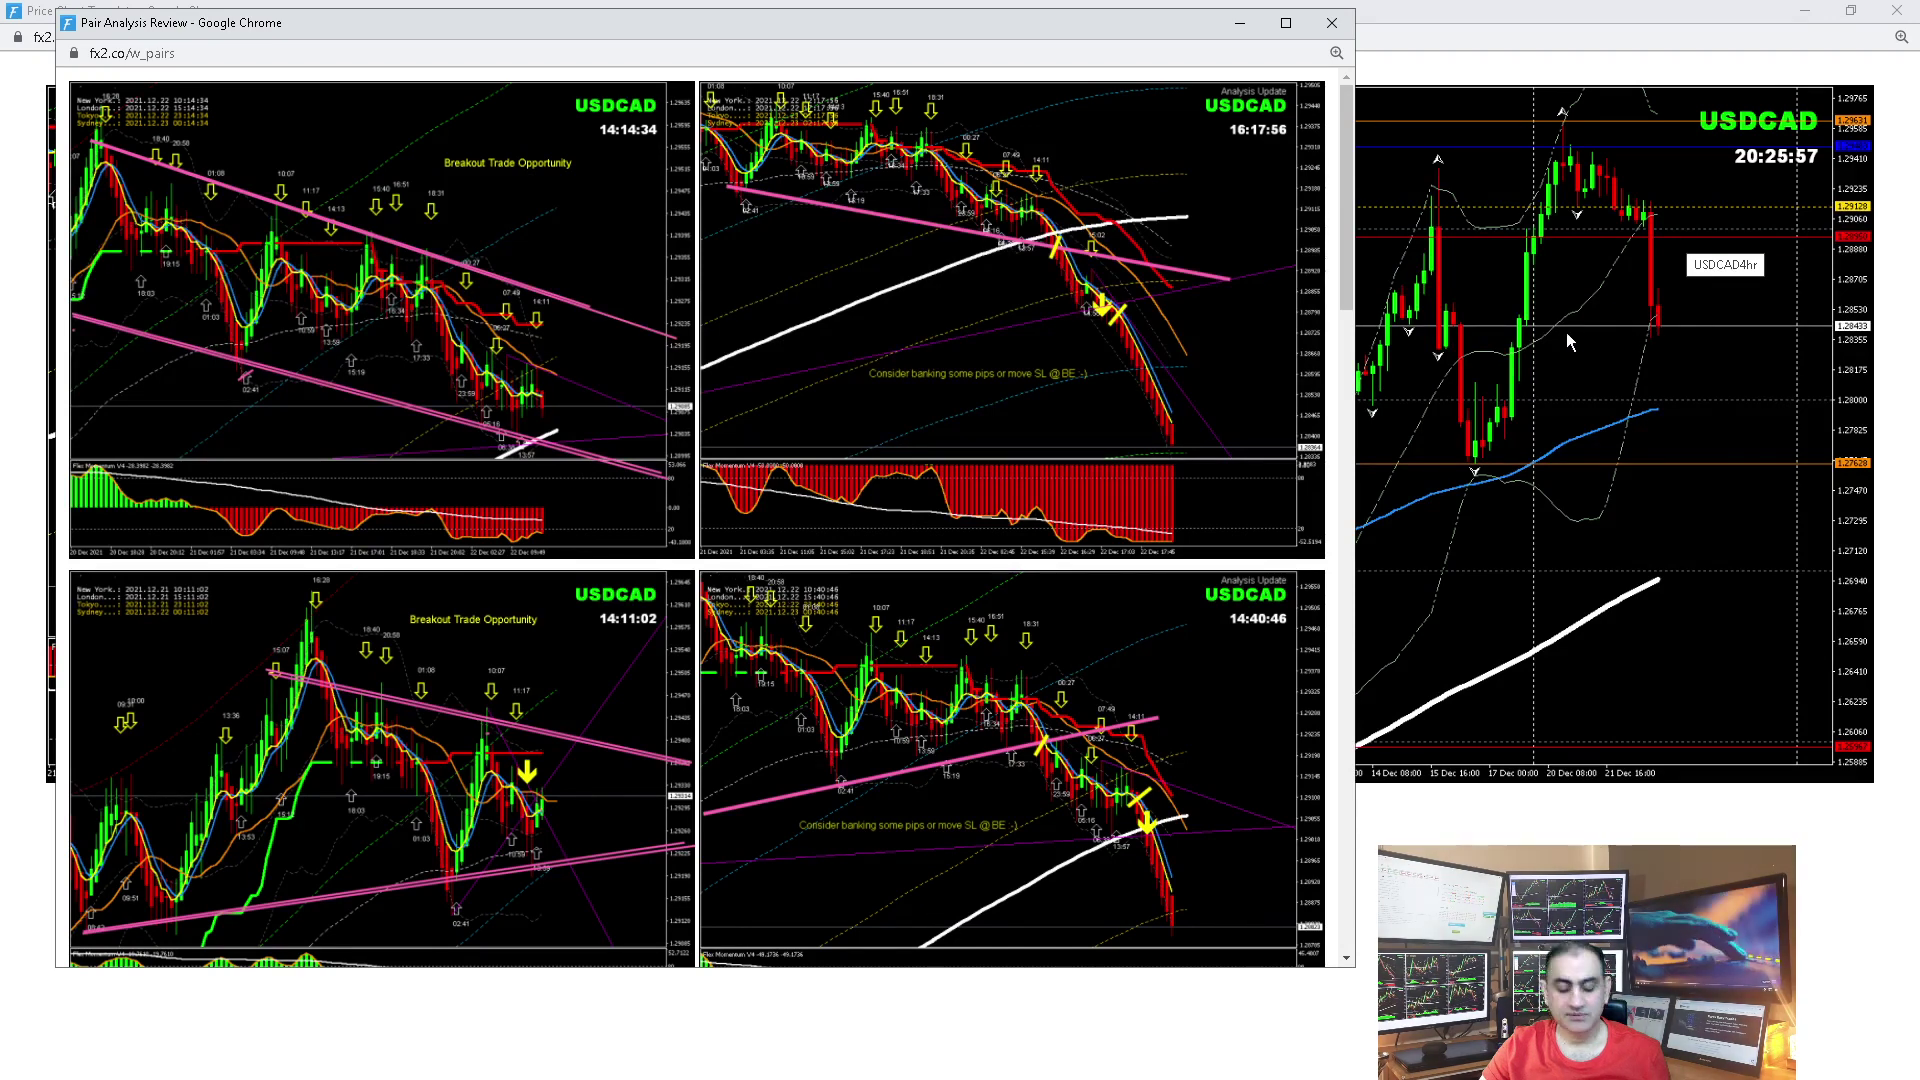
{"action": "left_click", "coordinate": [1332, 22]}
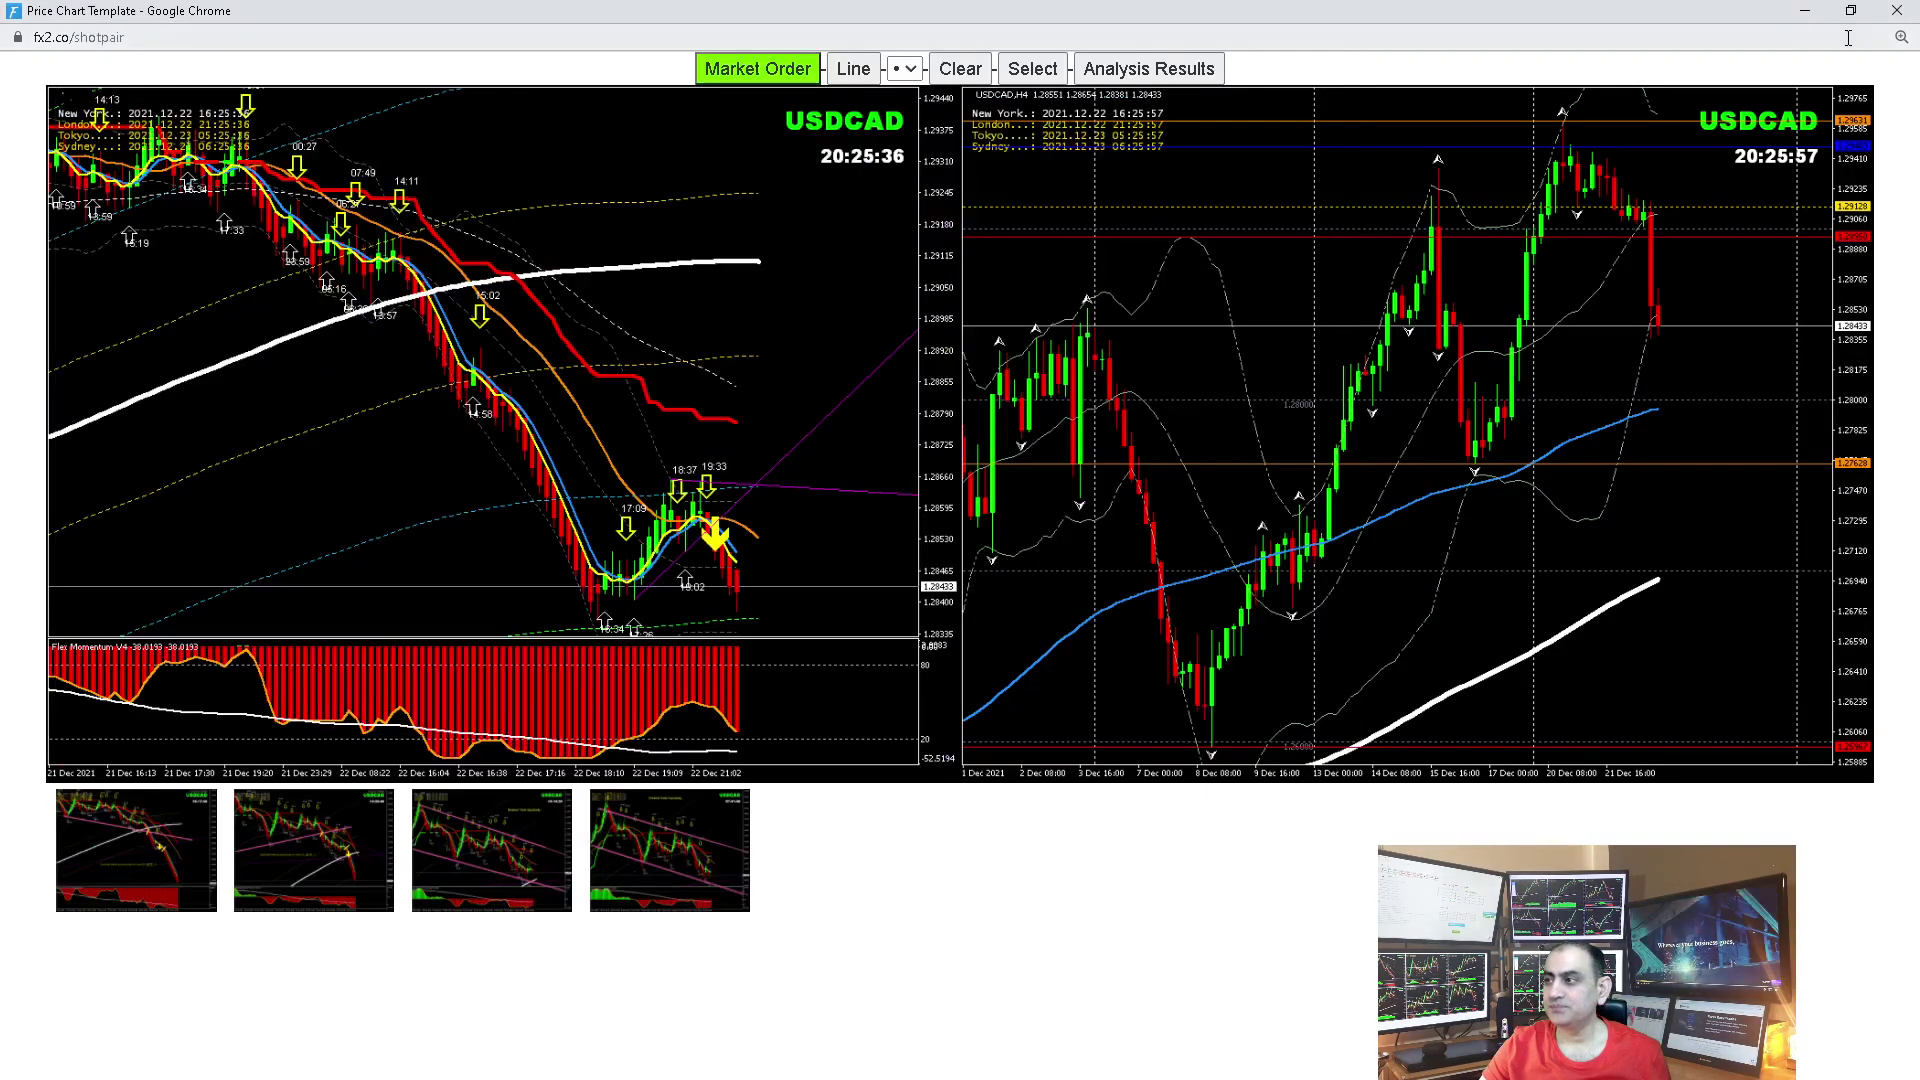
{"action": "left_click", "coordinate": [1900, 12]}
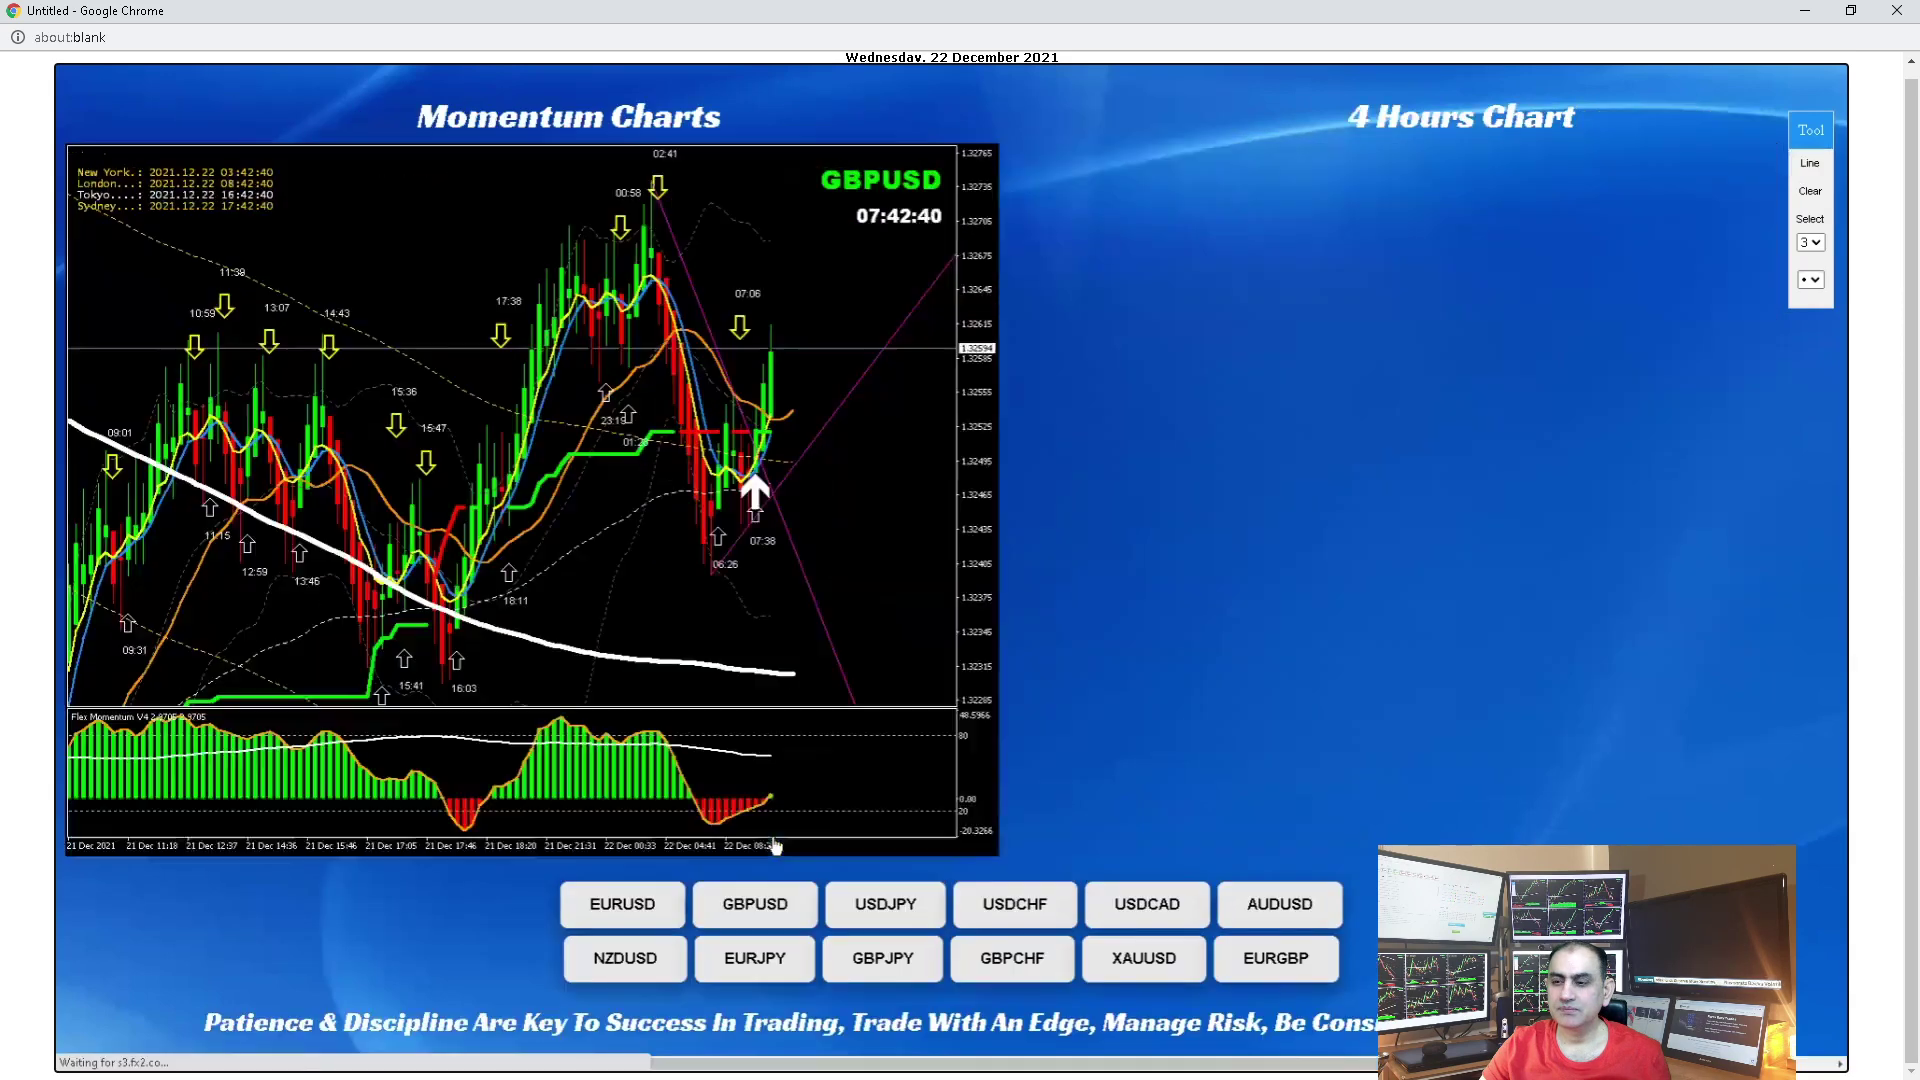
Step: Pause the training recording at the GBPUSD charts, and resume it to follow the 4-hour chart analysis
{"action": "left_click", "coordinate": [1308, 210]}
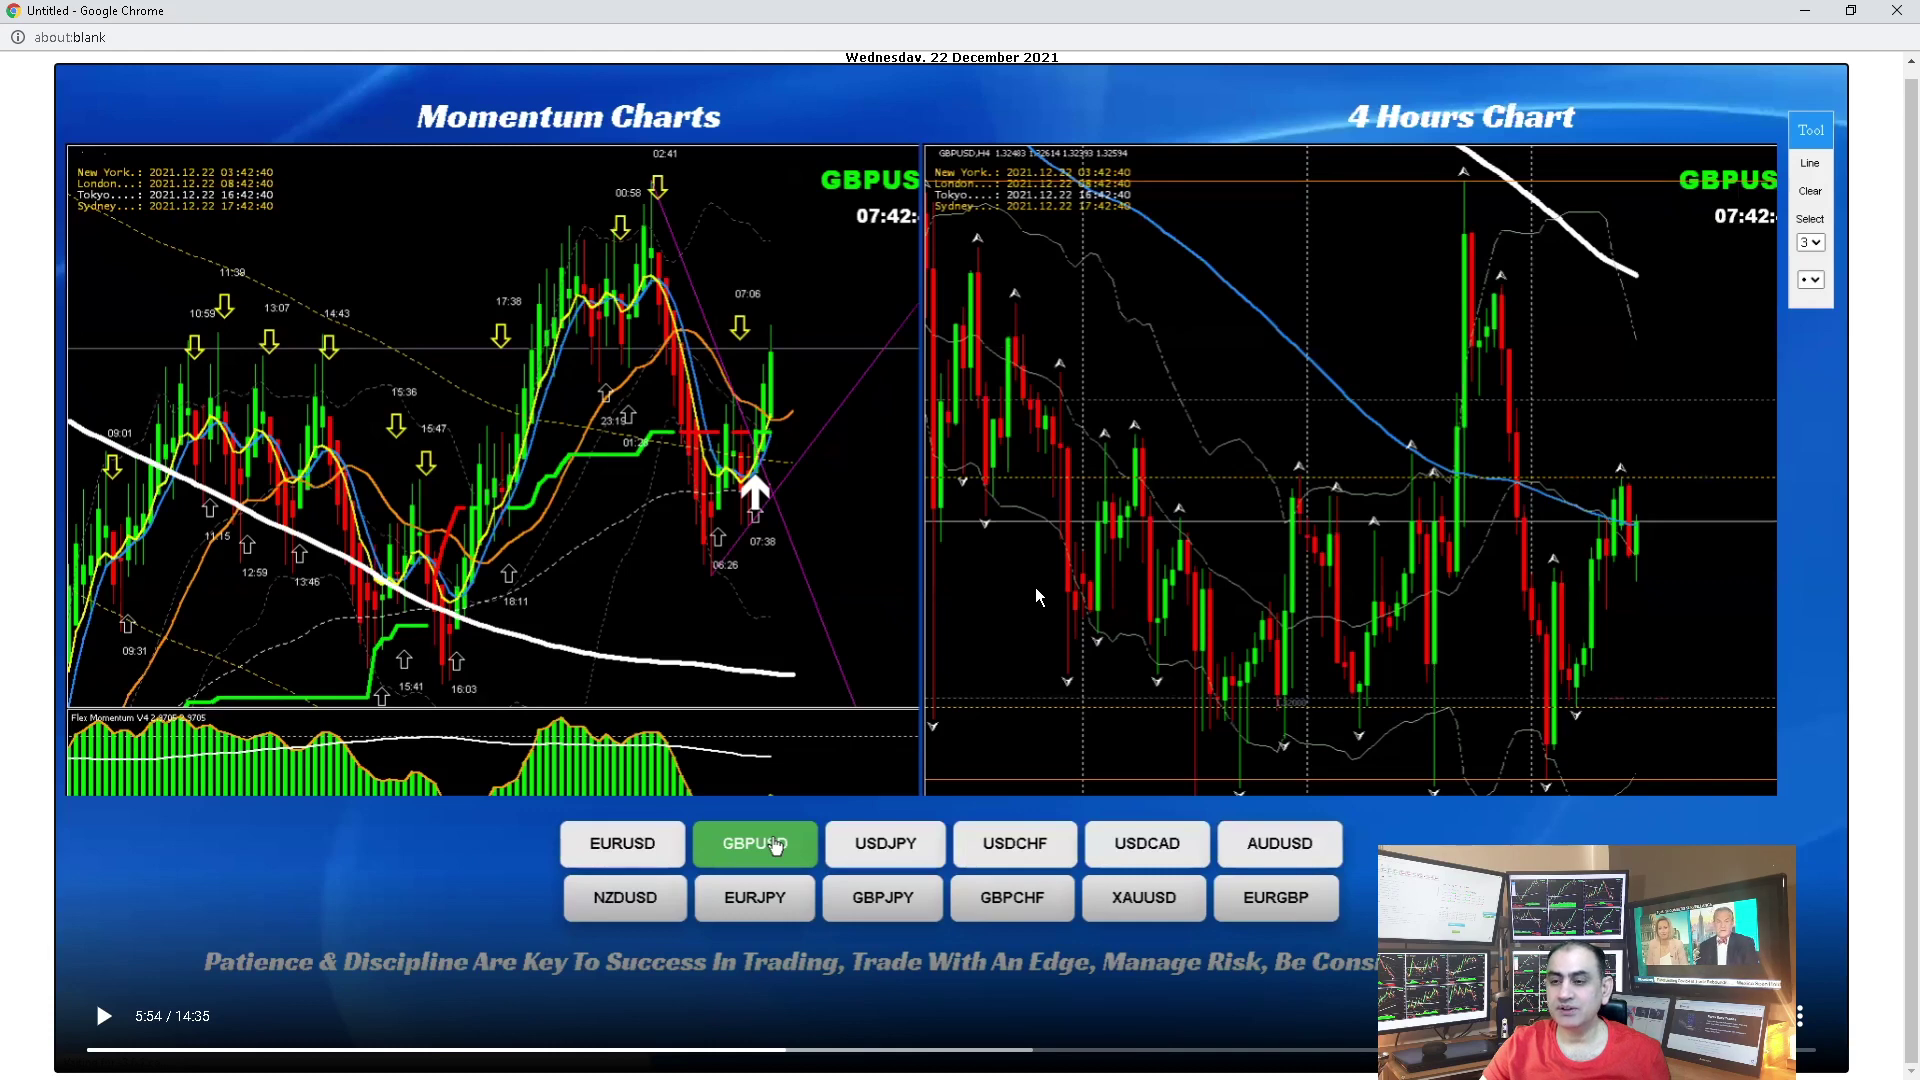
{"action": "key", "text": "space"}
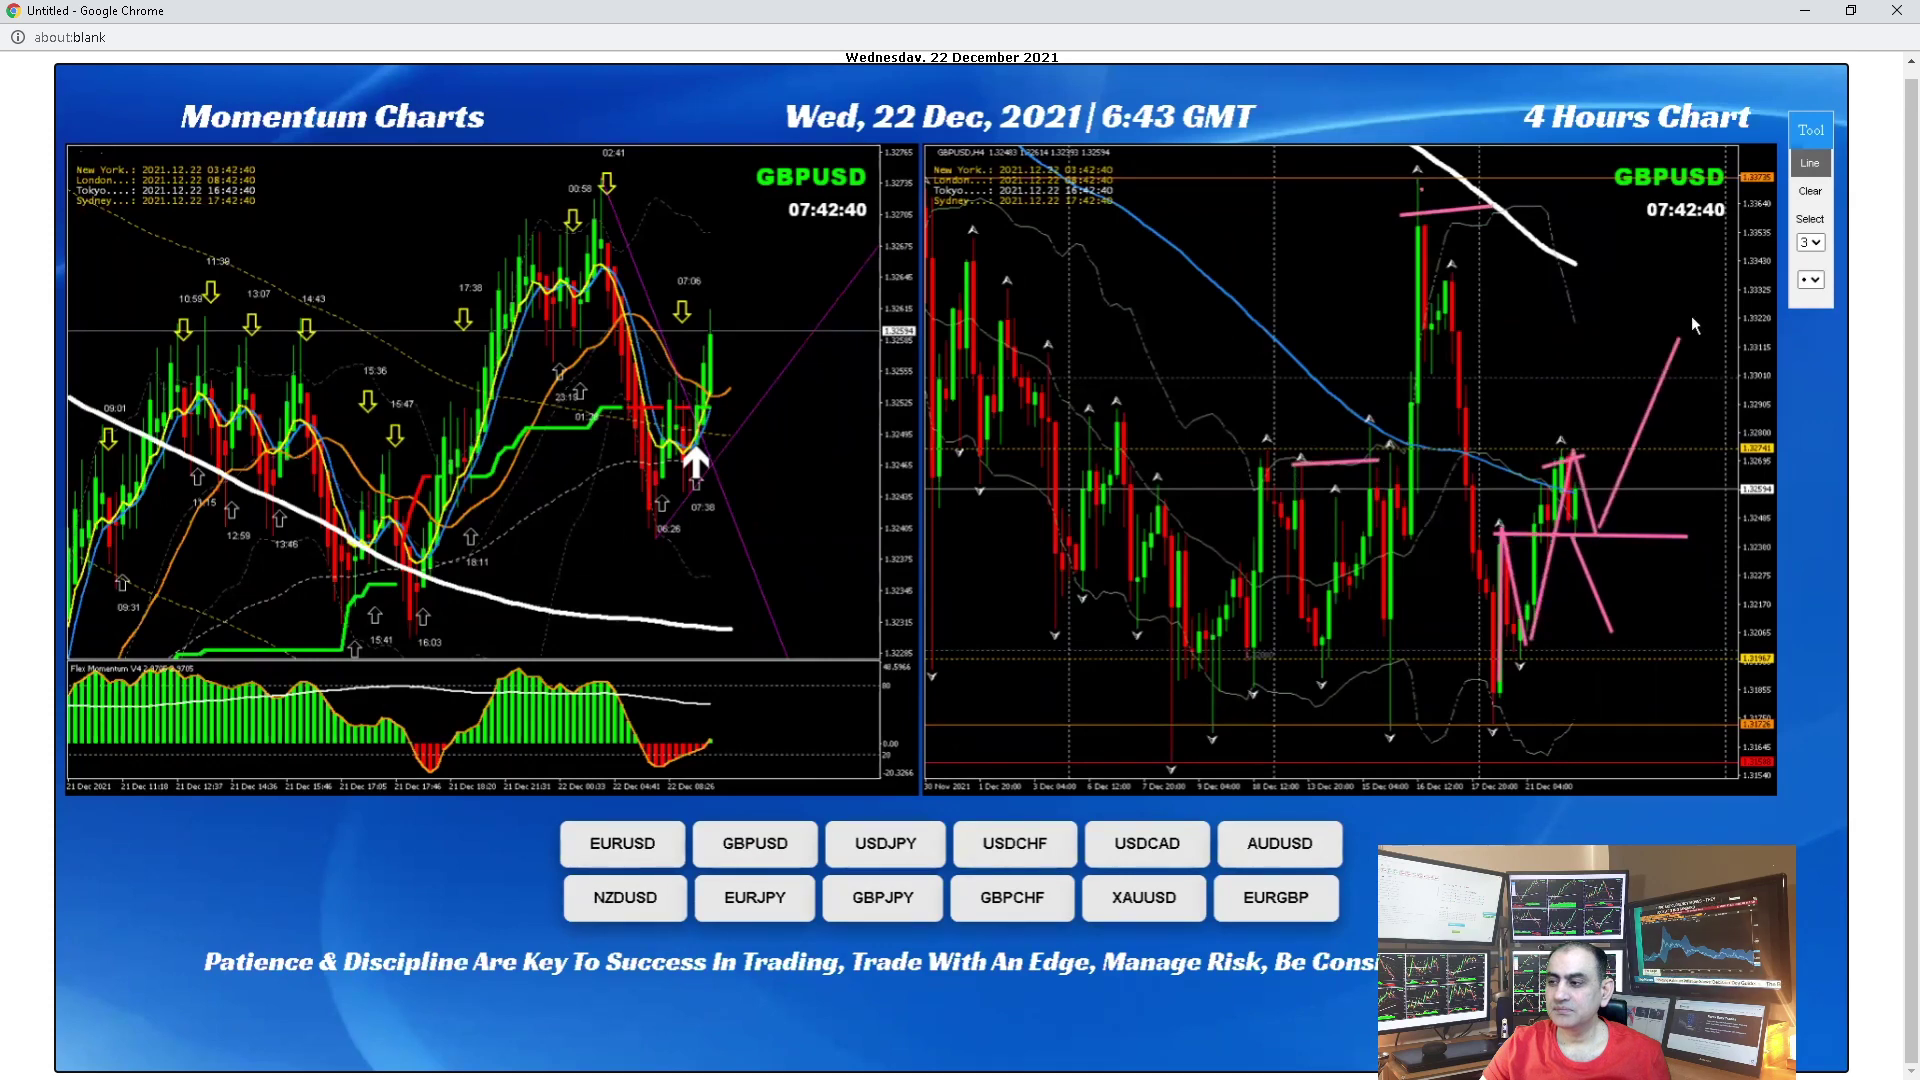
{"action": "mouse_move", "coordinate": [1037, 590]}
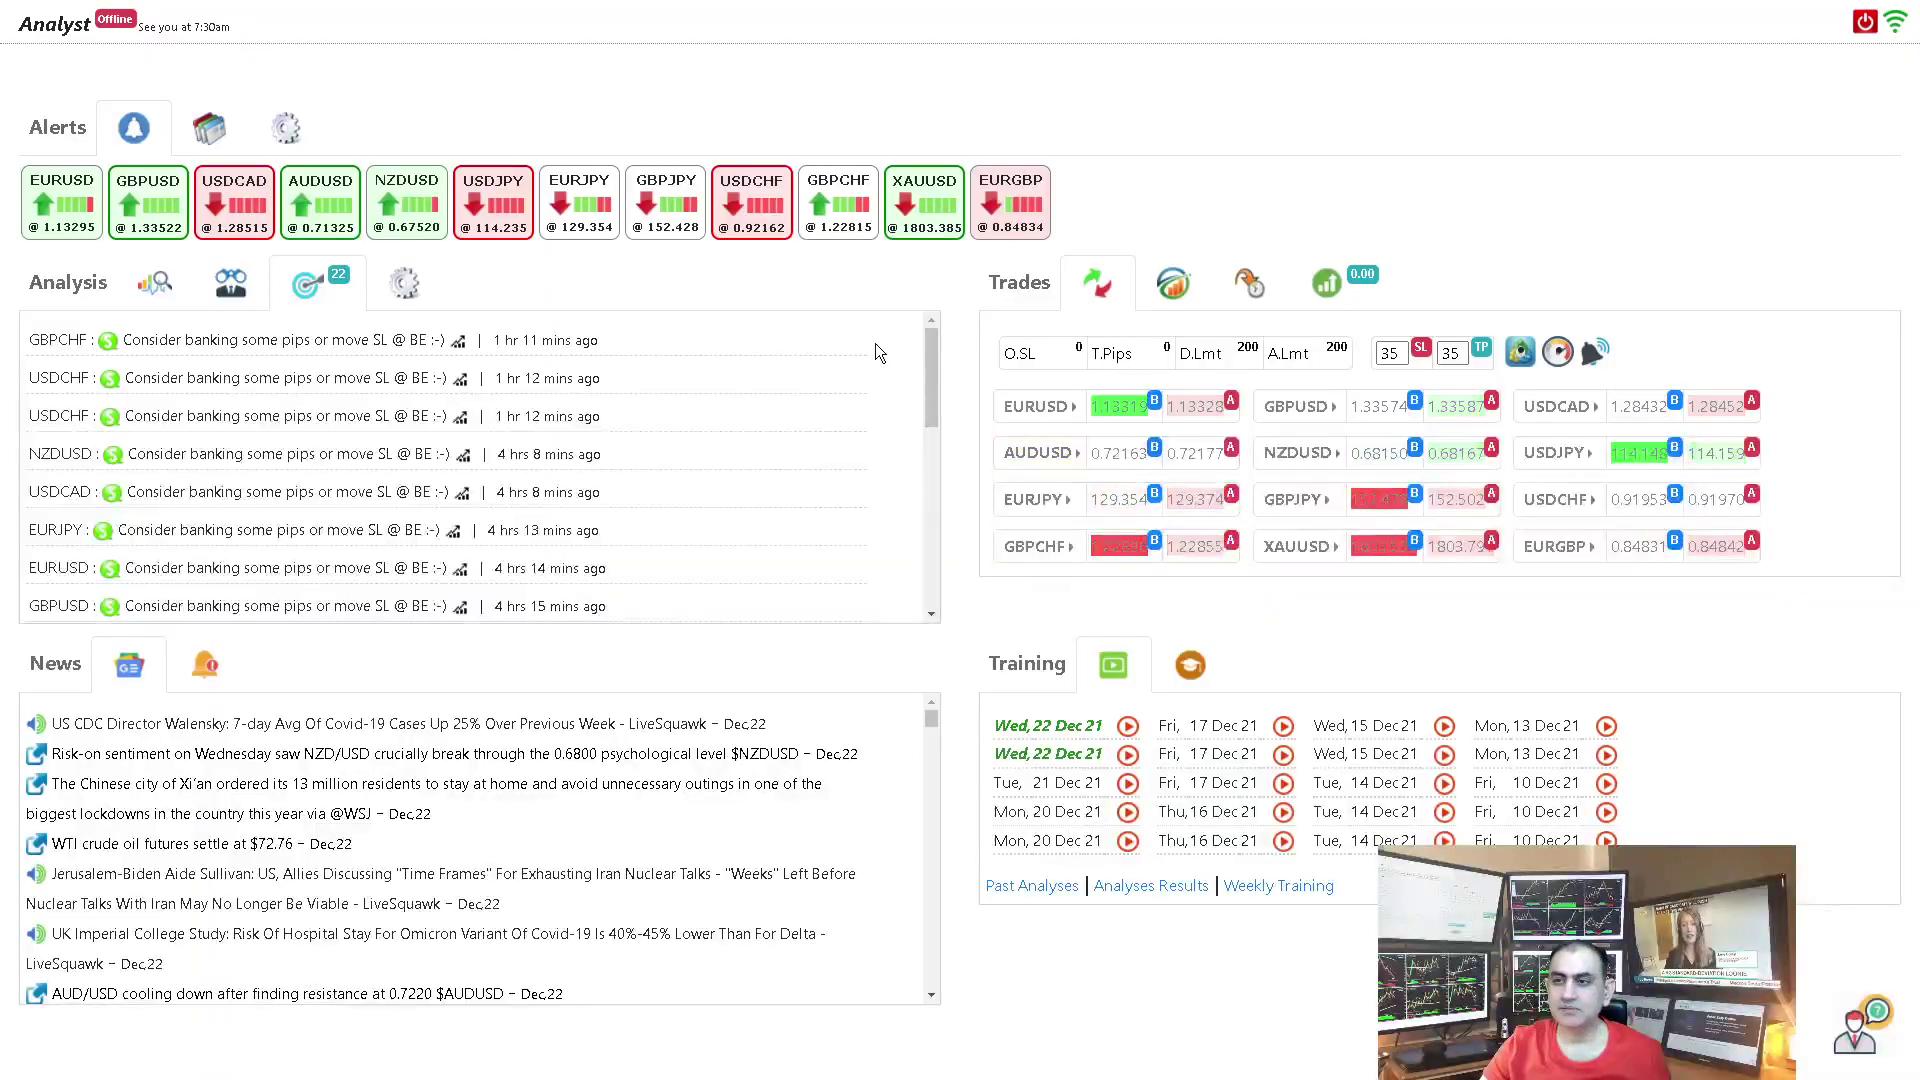
Step: Open the AUDUSD alert's maximized price chart with its analysis results and widen the results window to examine them
{"action": "left_click", "coordinate": [320, 205]}
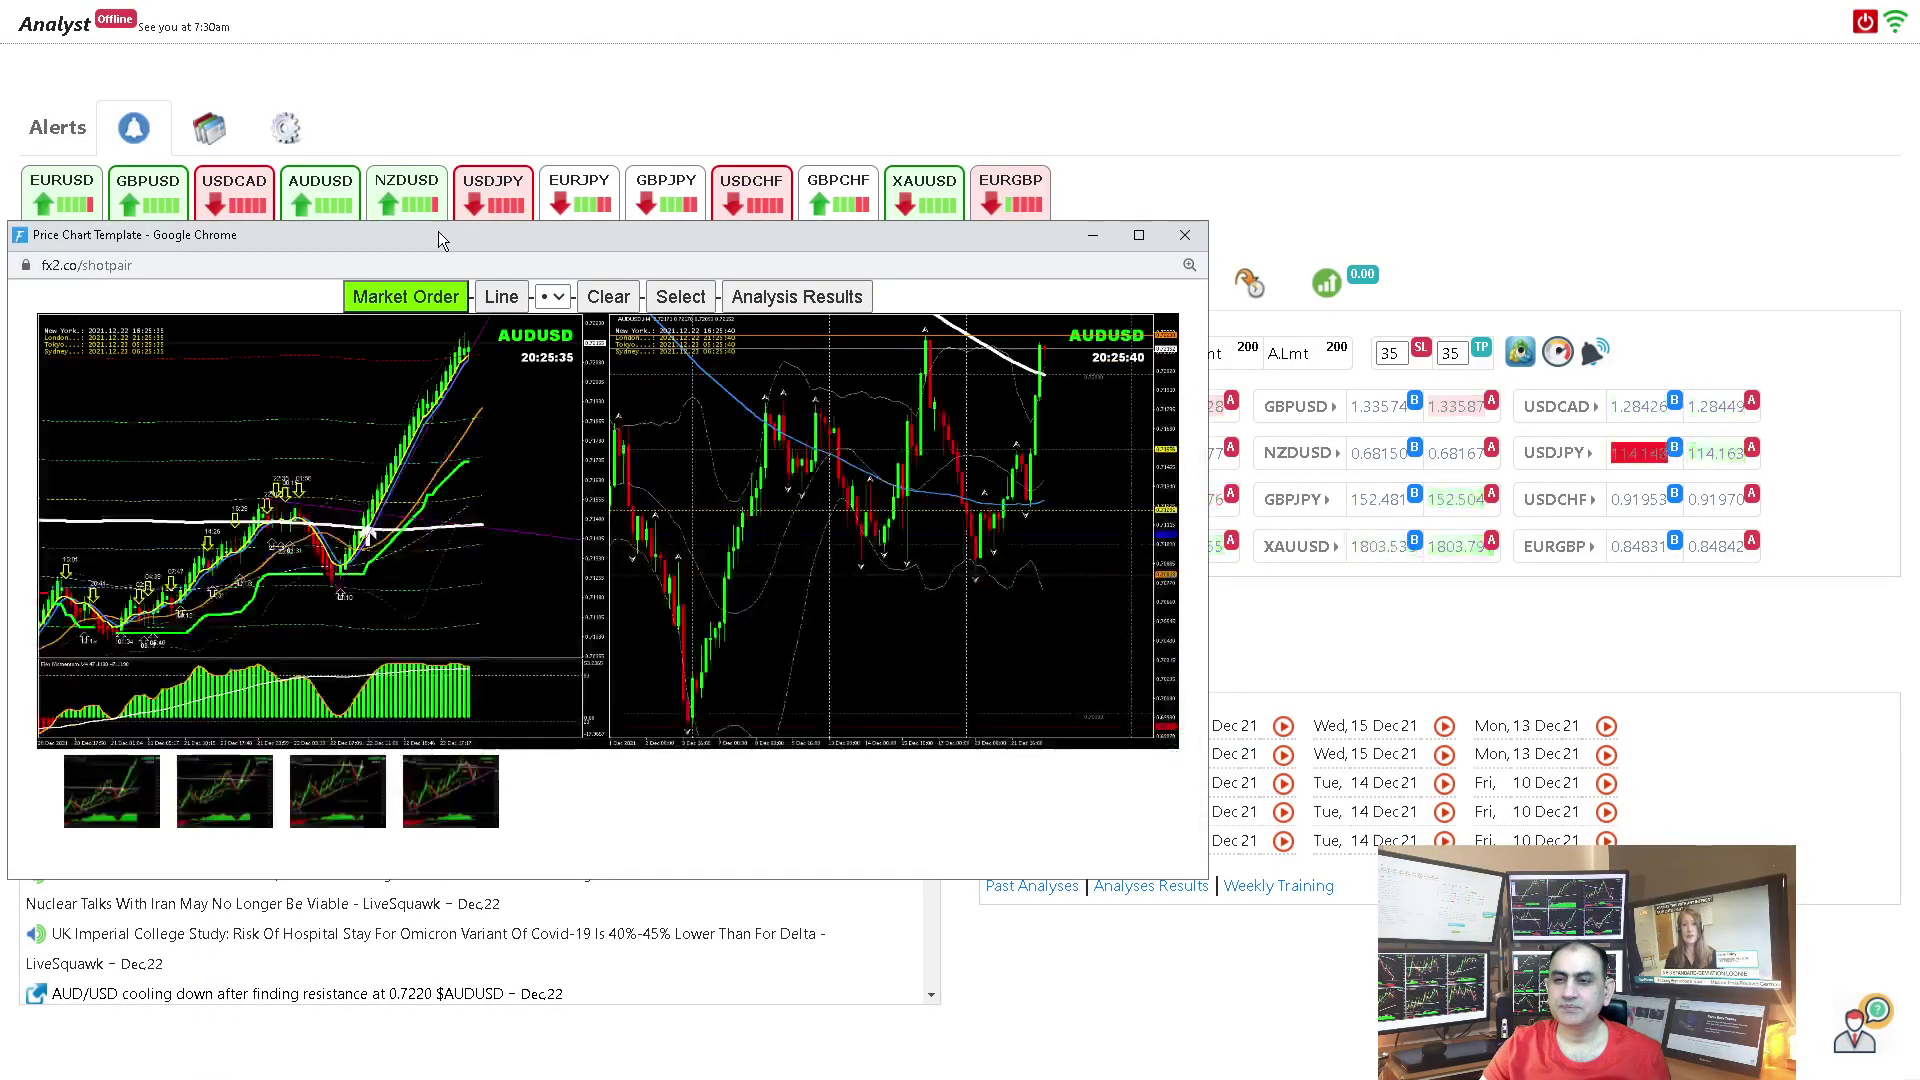
{"action": "double_click", "coordinate": [438, 240]}
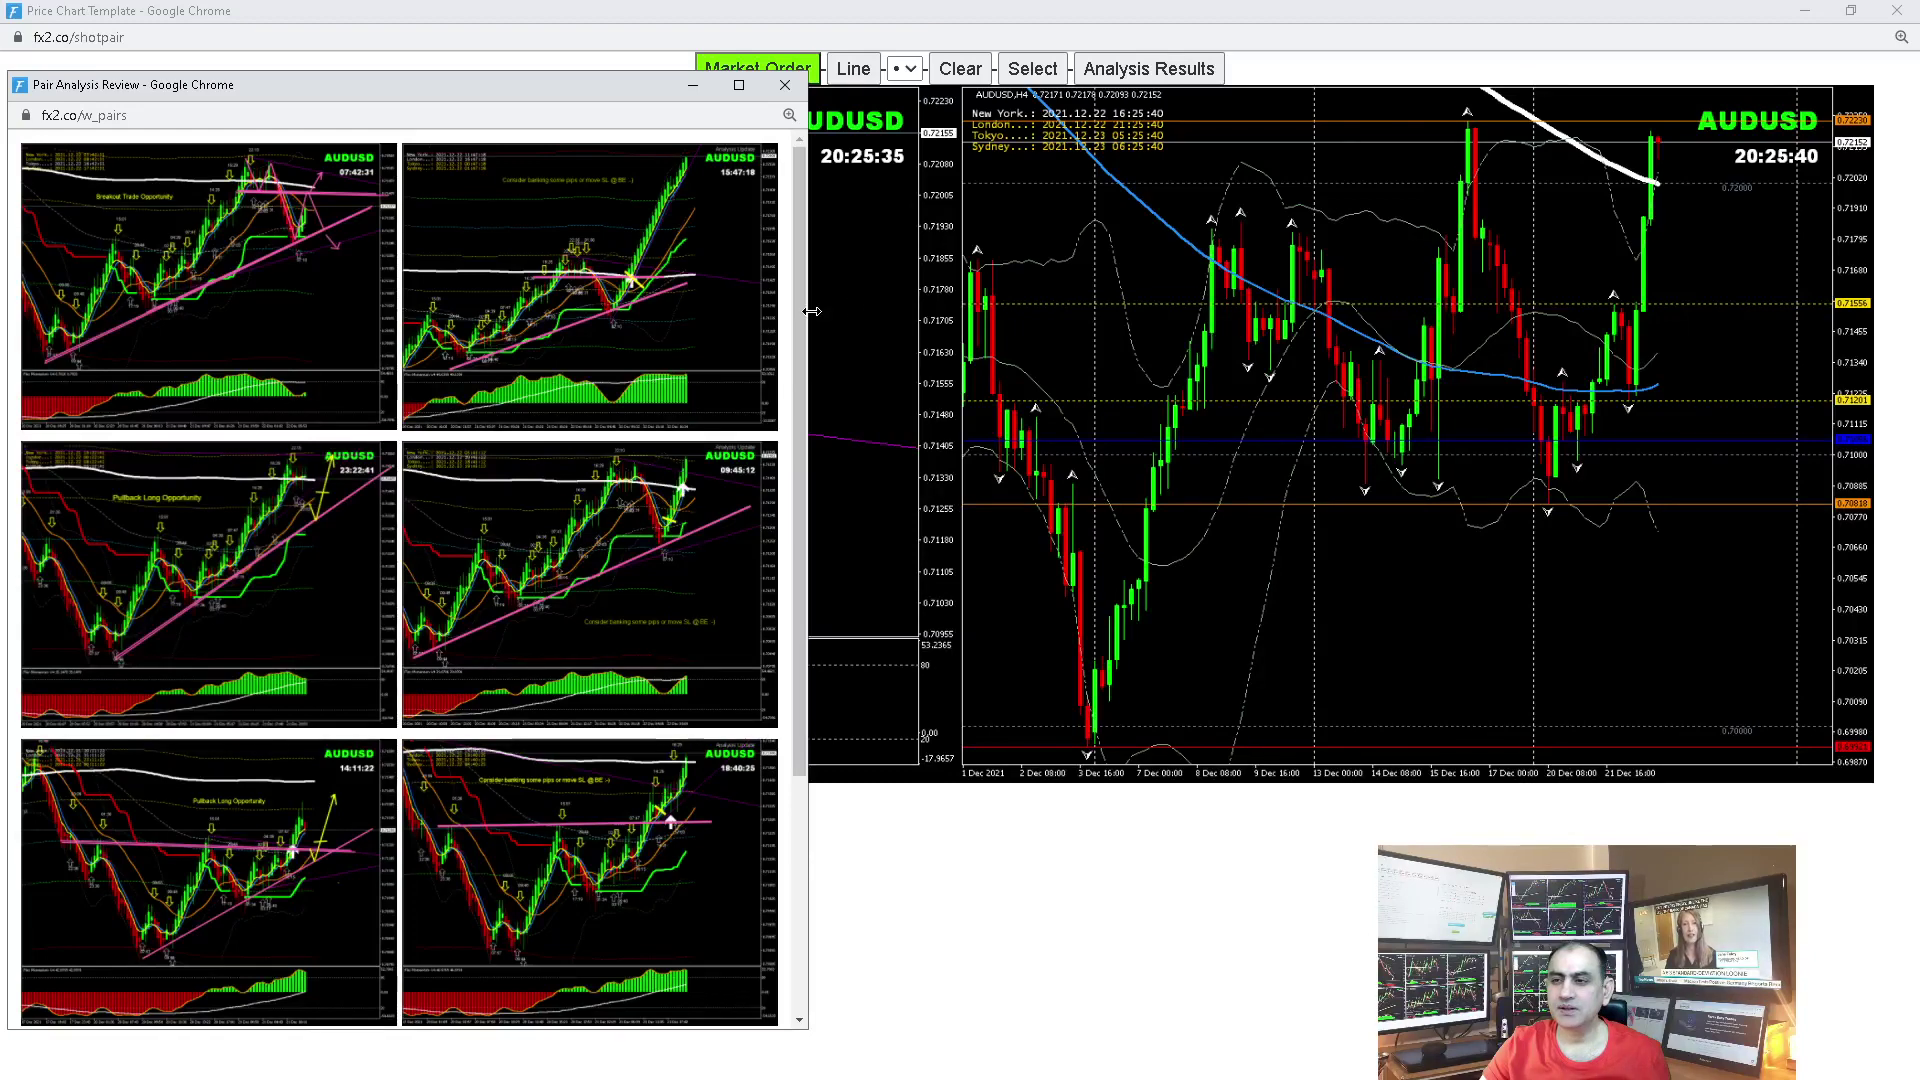
{"action": "left_click_drag", "start_coordinate": [812, 311], "coordinate": [1178, 332]}
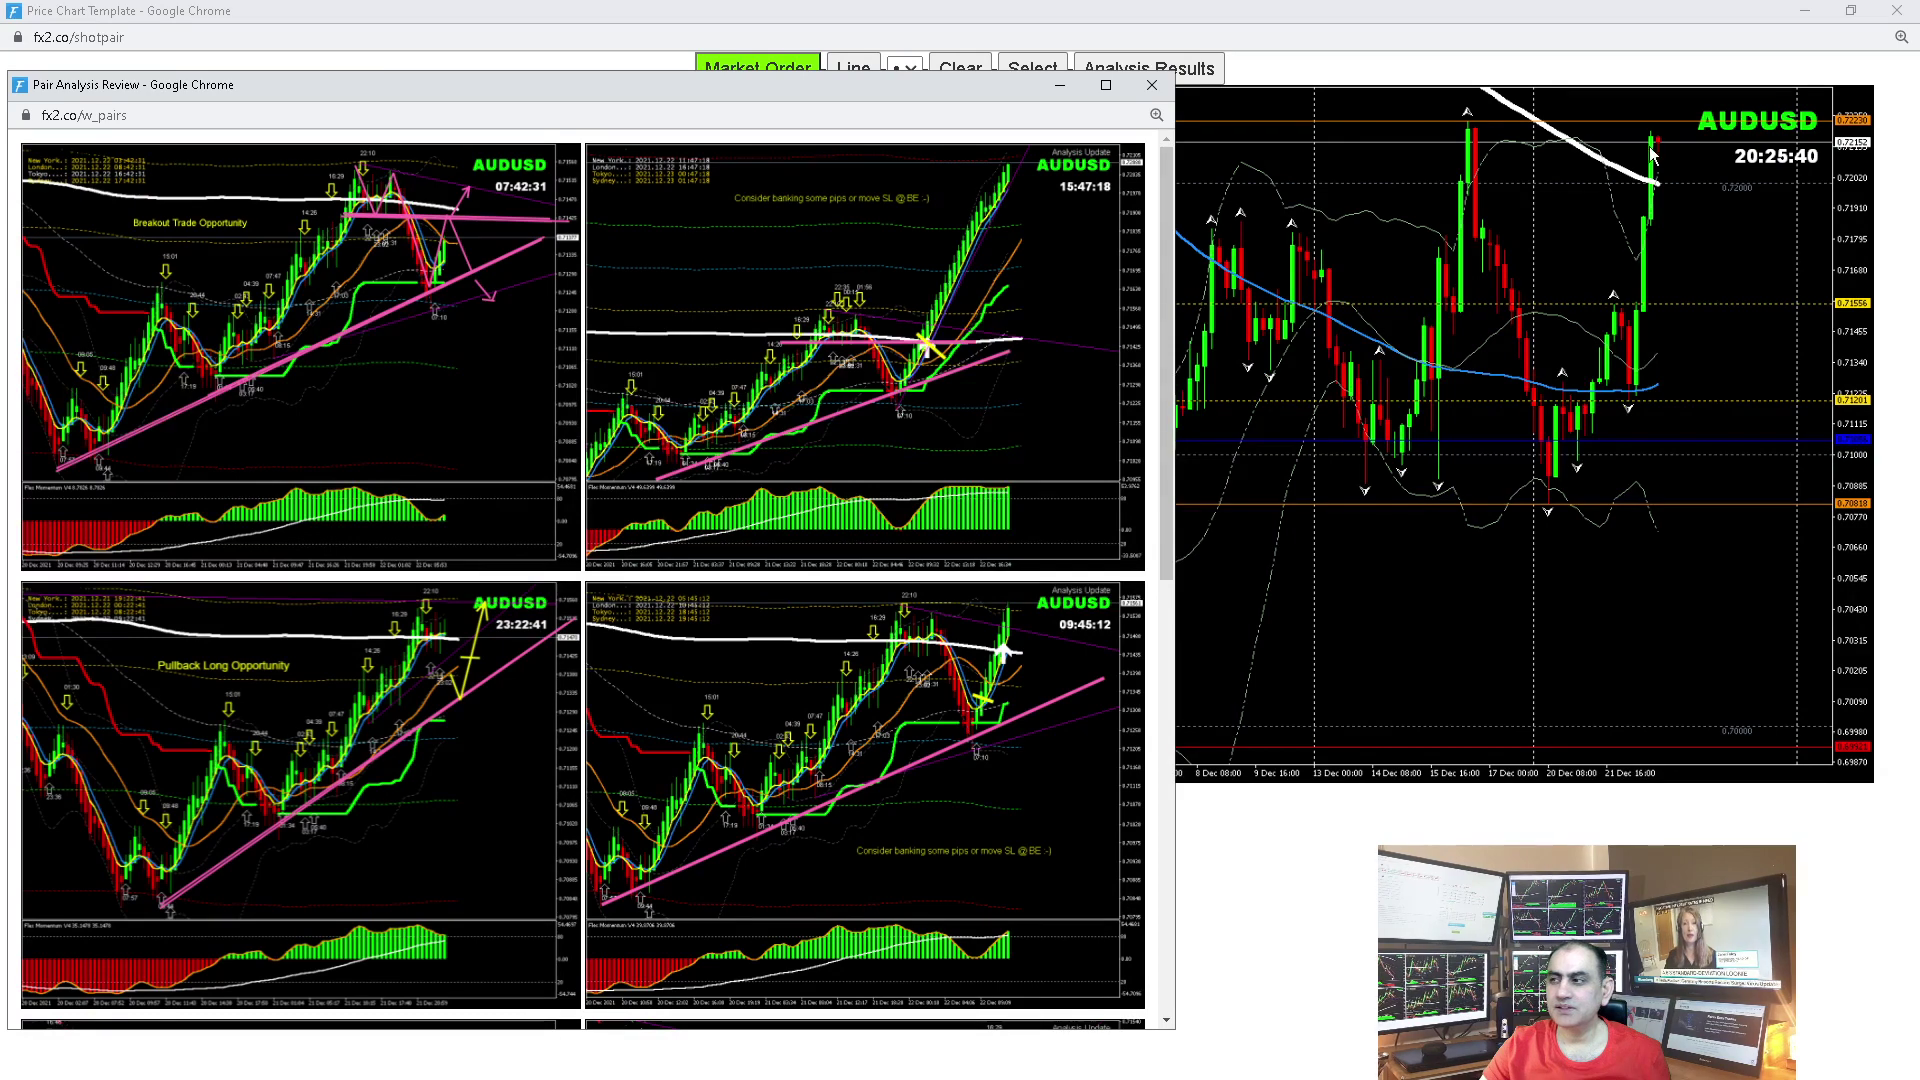
Step: Close the AUDUSD results and price chart windows and resume the training recording
{"action": "left_click", "coordinate": [1156, 88]}
{"action": "left_click", "coordinate": [1896, 10]}
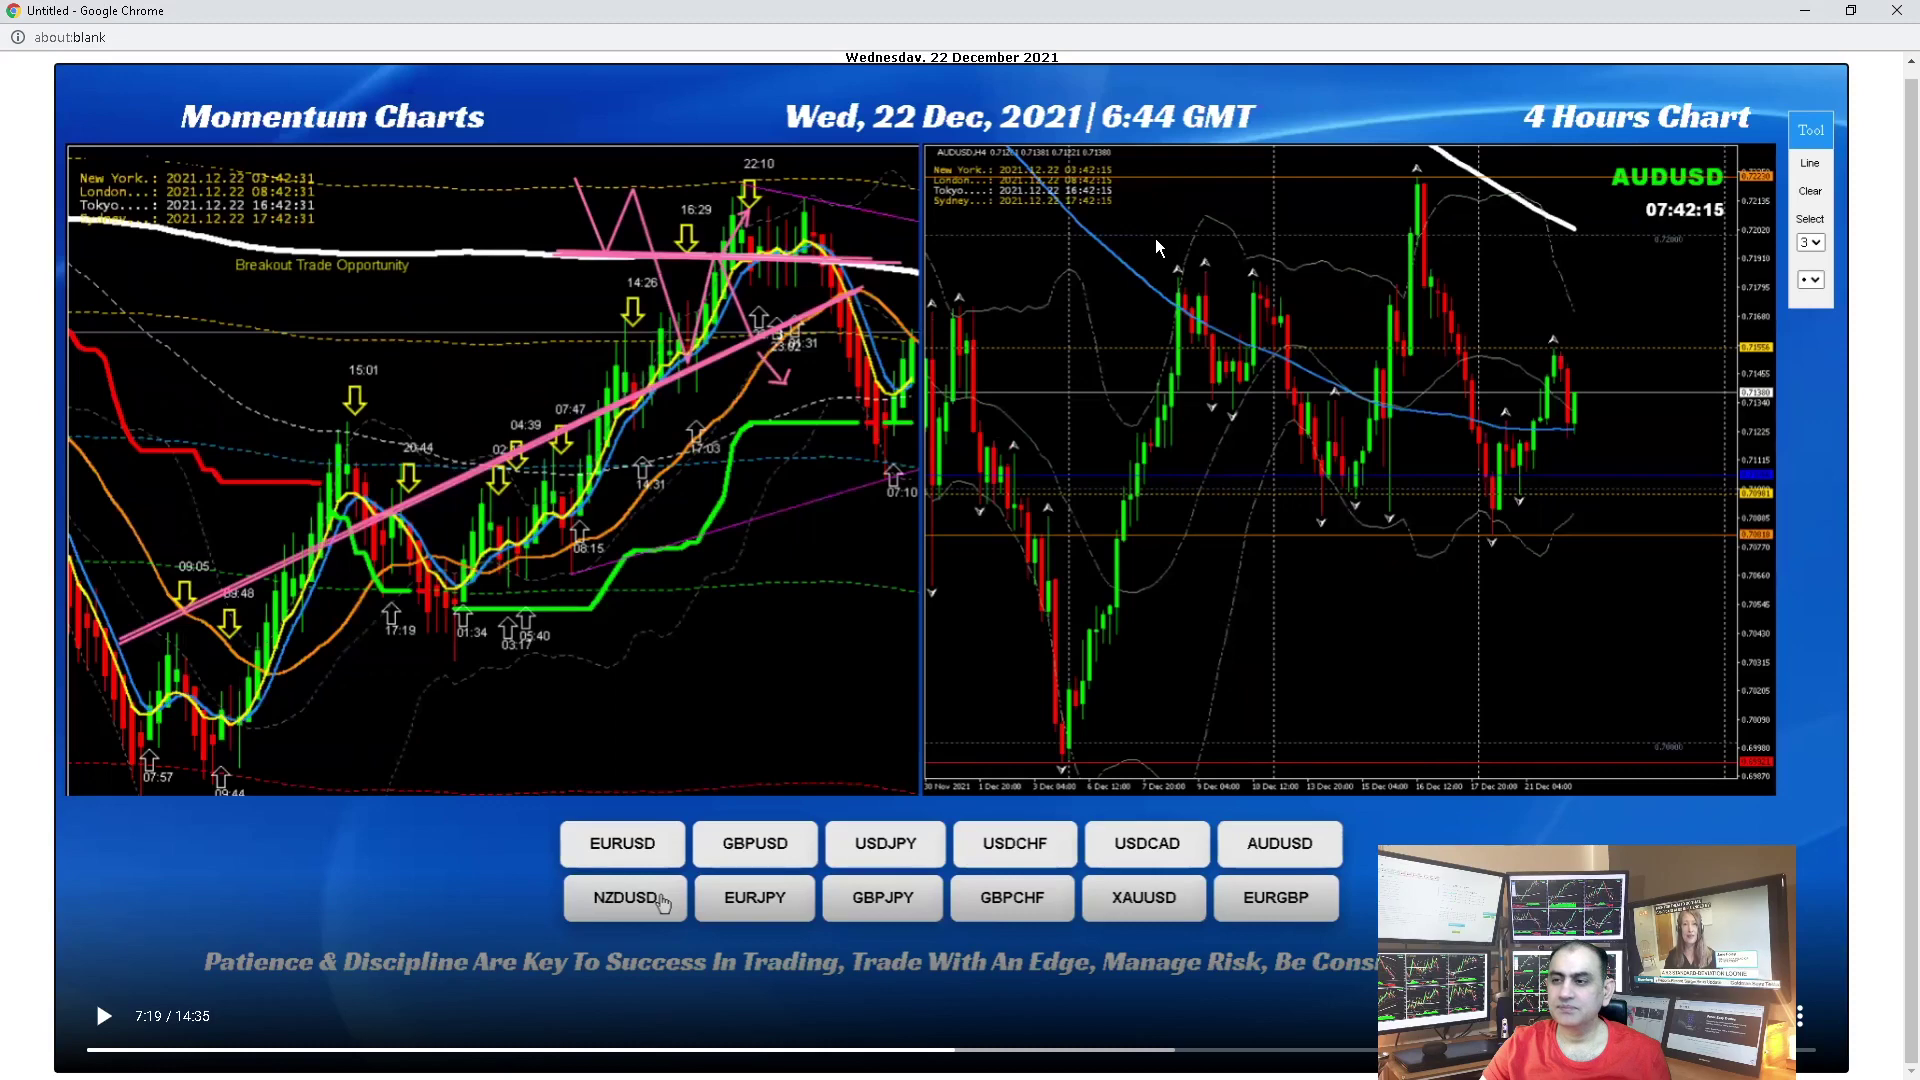
{"action": "key", "text": "space"}
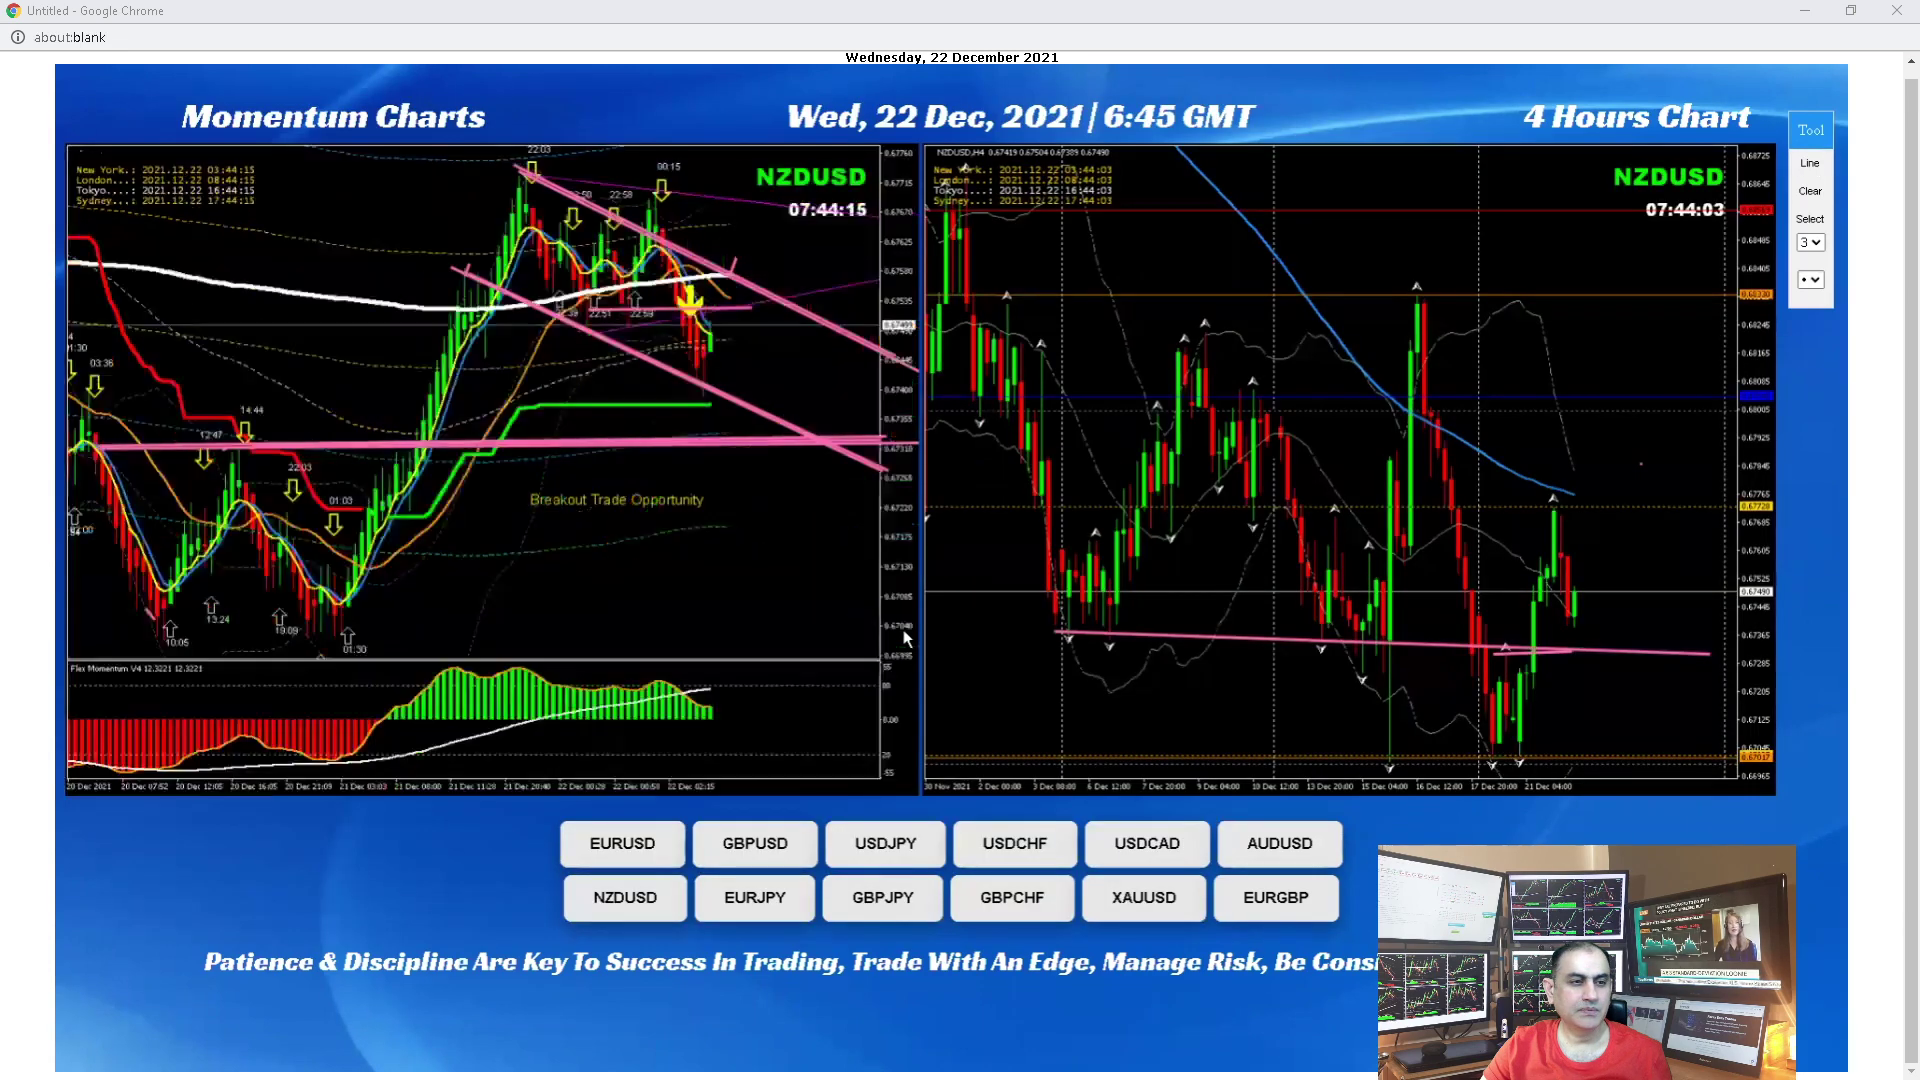
Step: Pause the recording at the NZDUSD breakout analysis and open the NZDUSD alert's maximized price chart with its analysis results
{"action": "left_click", "coordinate": [579, 470]}
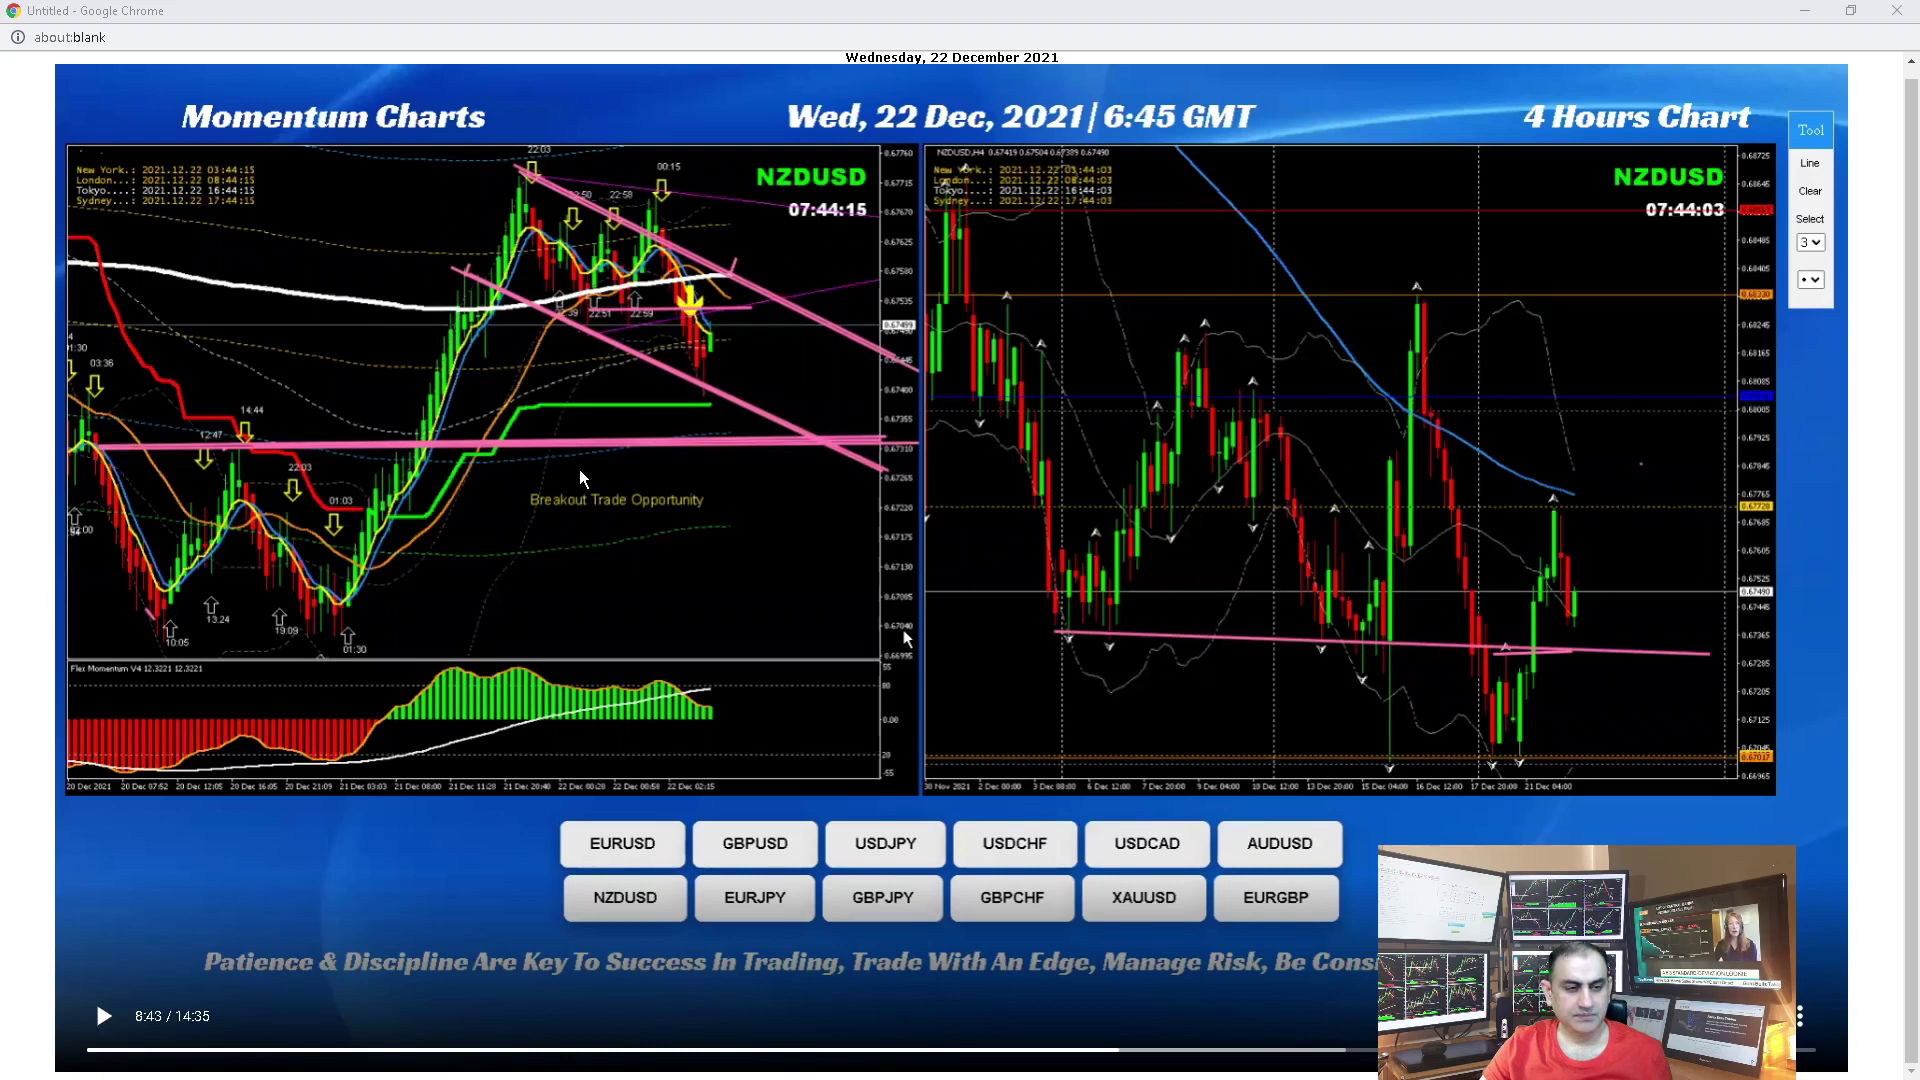
{"action": "key", "text": "alt+Tab"}
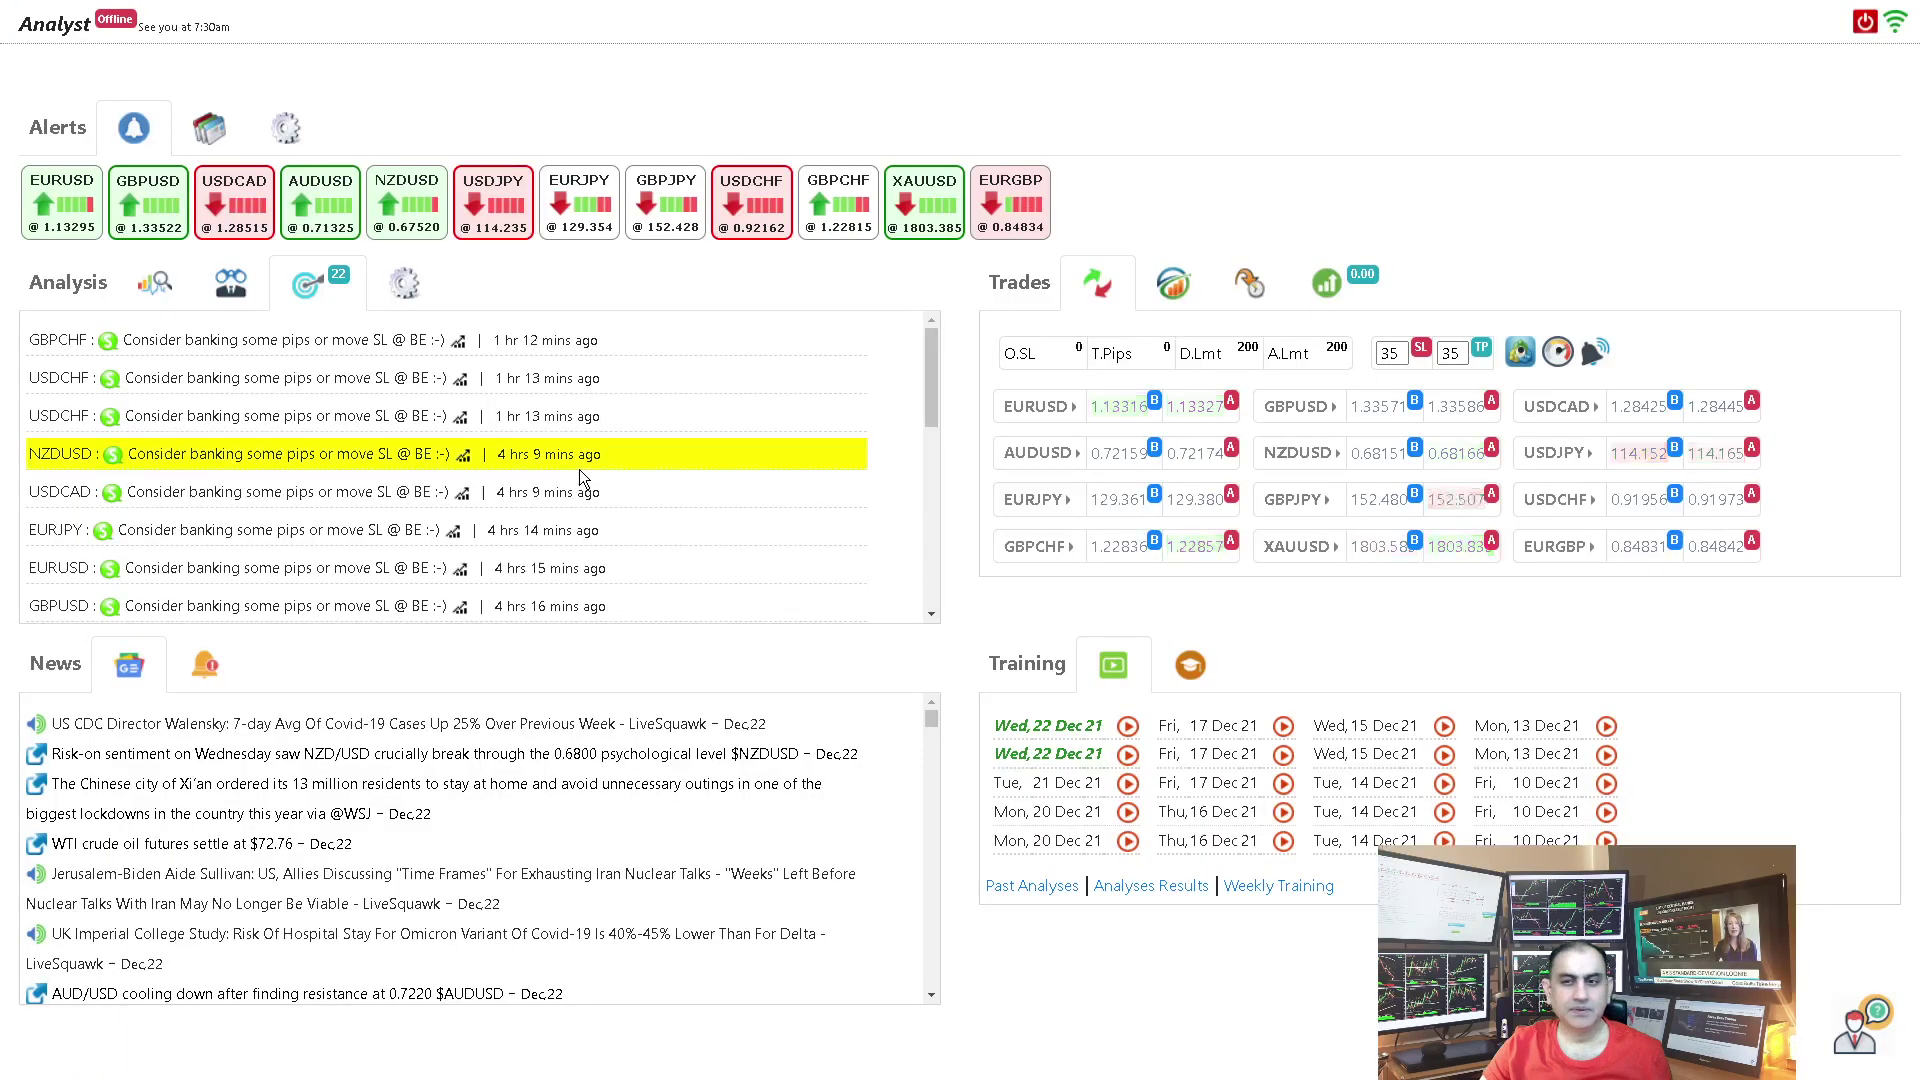
{"action": "left_click", "coordinate": [437, 217]}
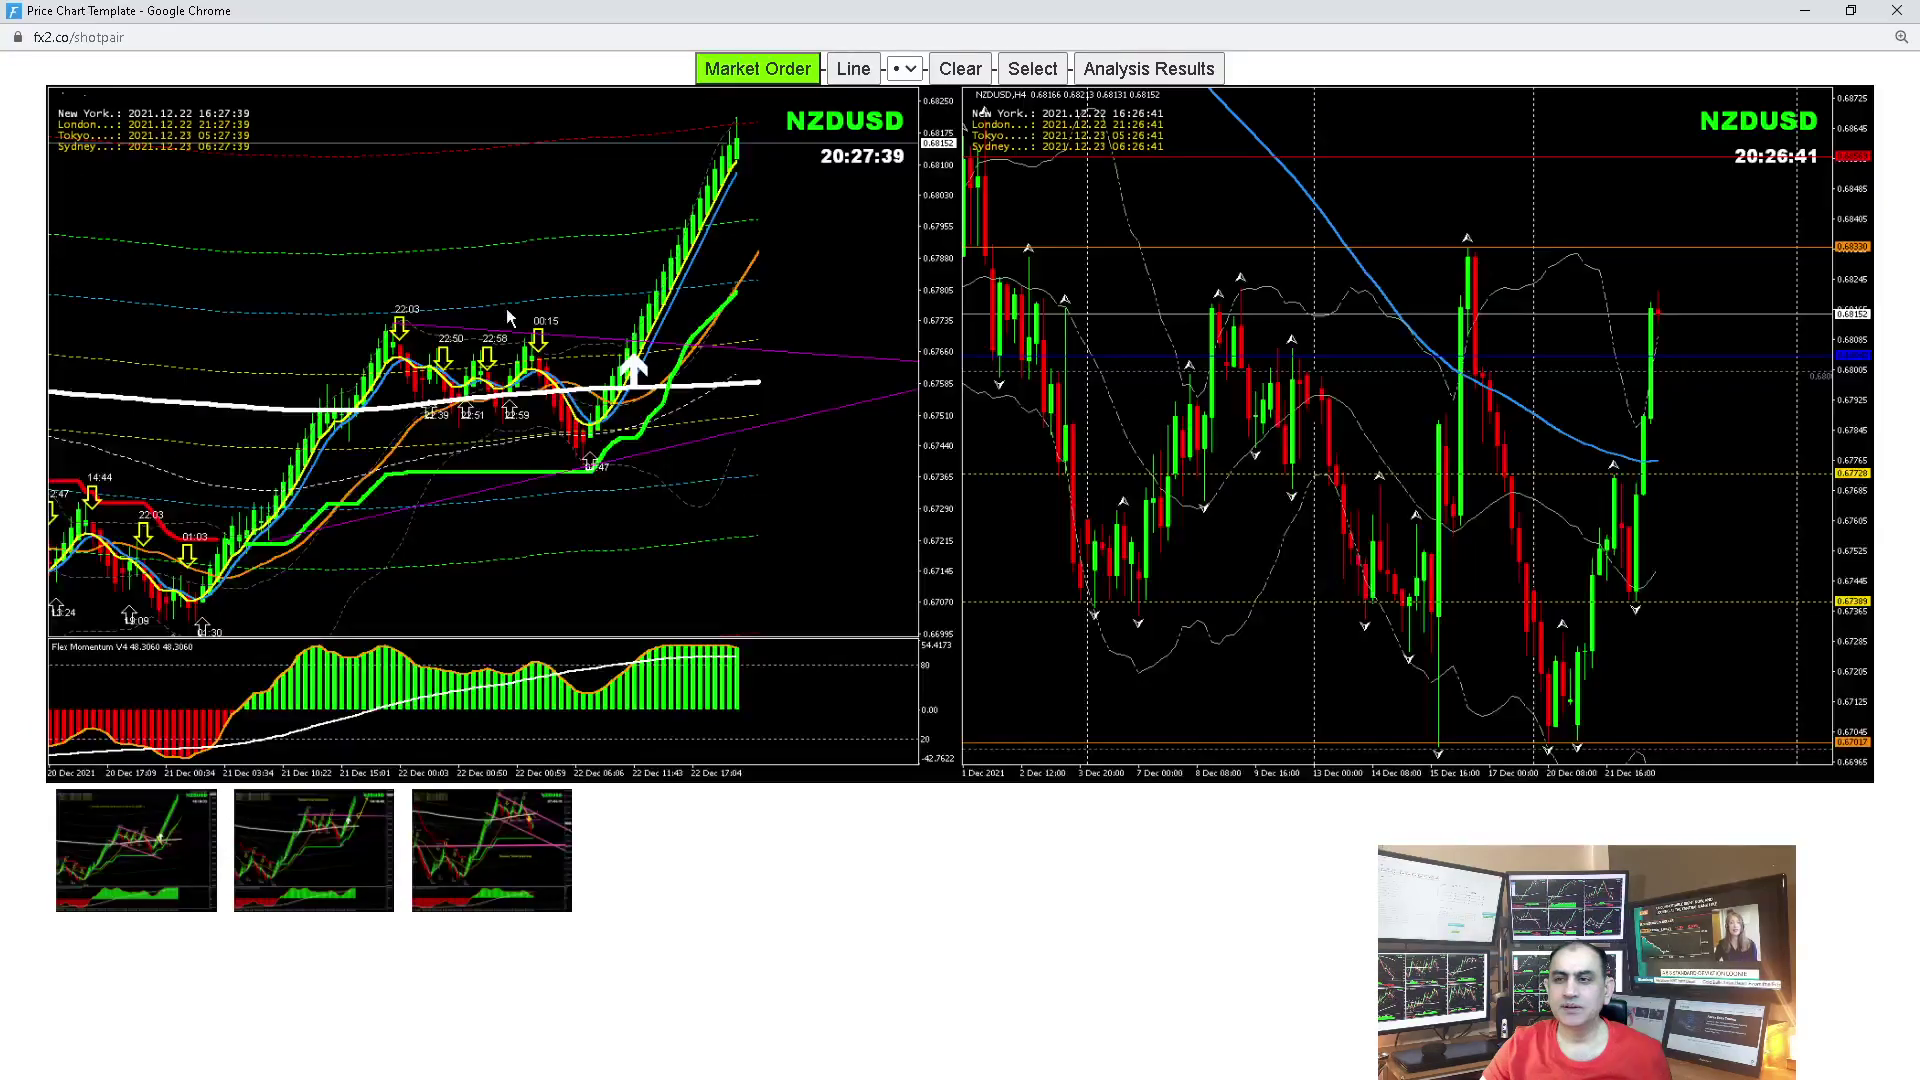
{"action": "left_click", "coordinate": [1149, 68]}
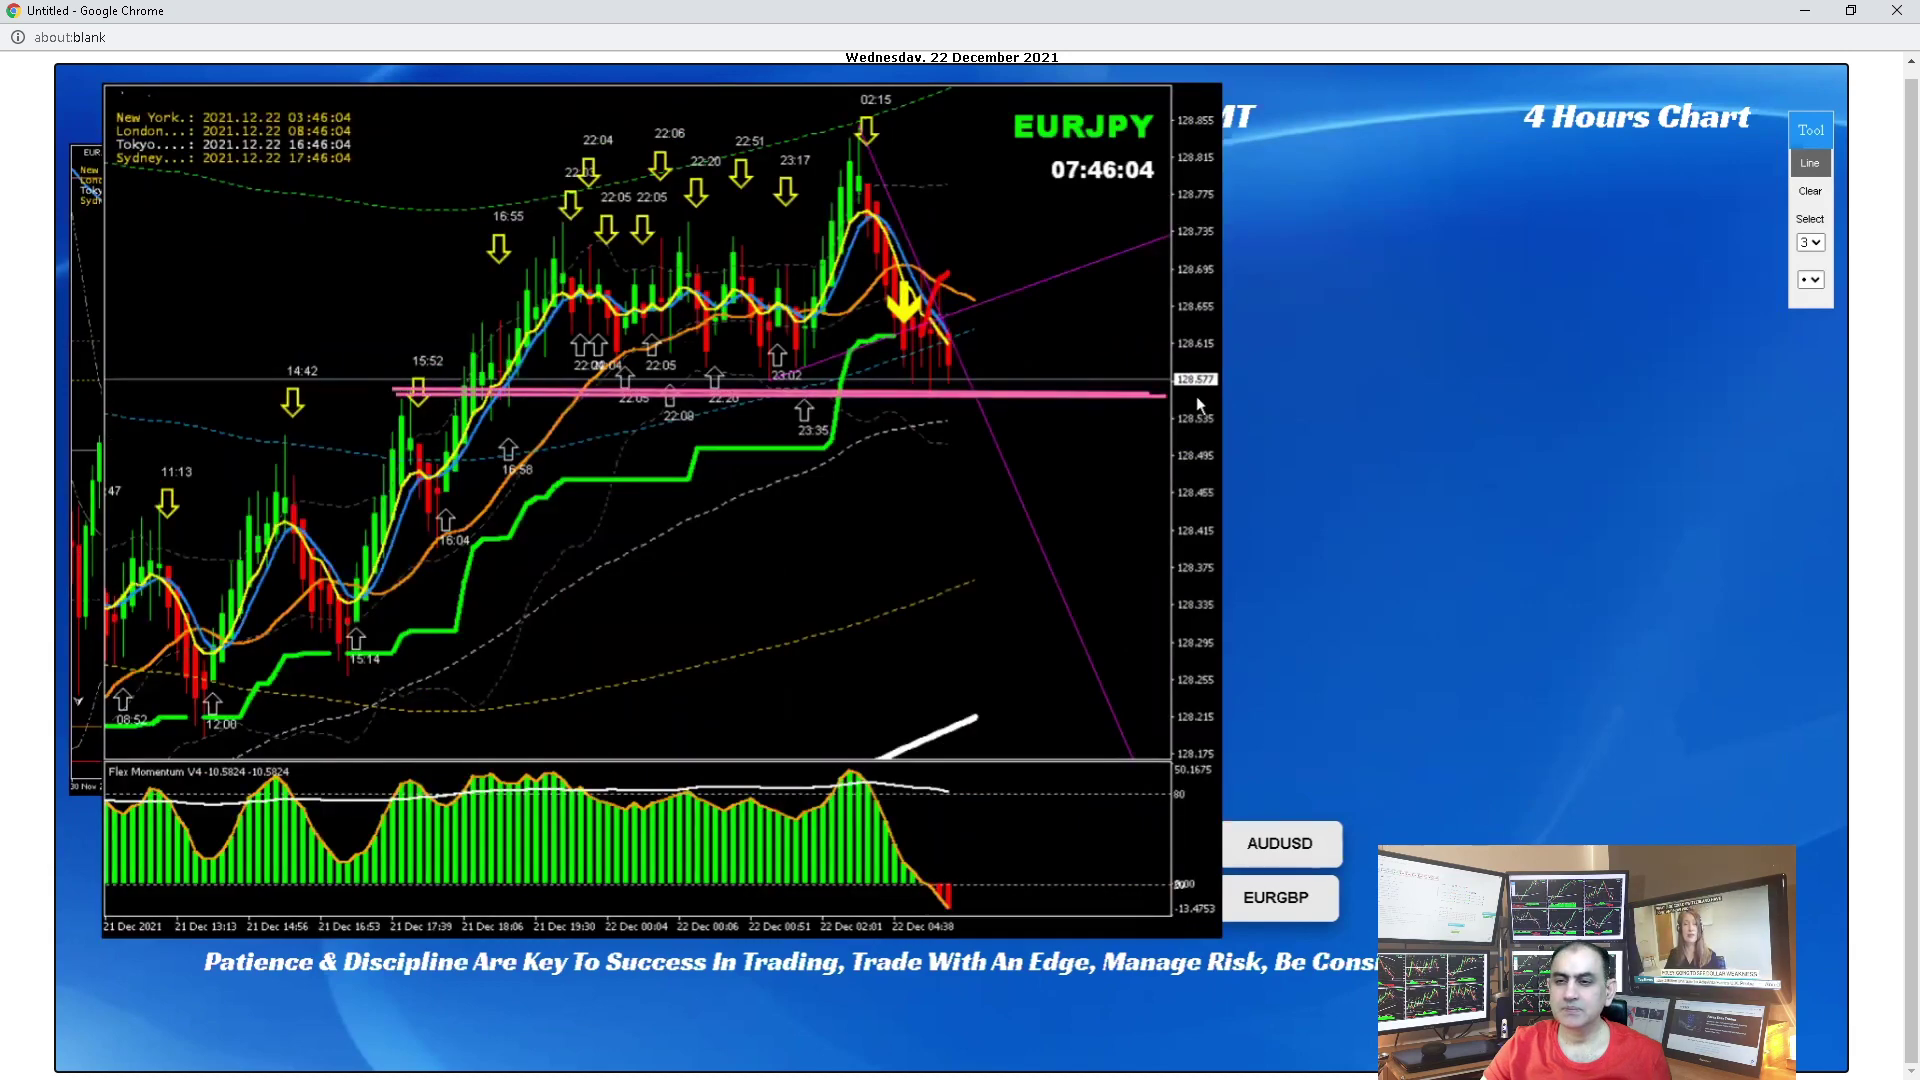
Step: Follow the recorded EURJPY breakout analysis with its two horizontal levels and rising trend line
{"action": "mouse_move", "coordinate": [543, 248]}
{"action": "left_mouse_down"}
{"action": "mouse_move", "coordinate": [1138, 256]}
{"action": "mouse_move", "coordinate": [562, 245]}
{"action": "left_mouse_up"}
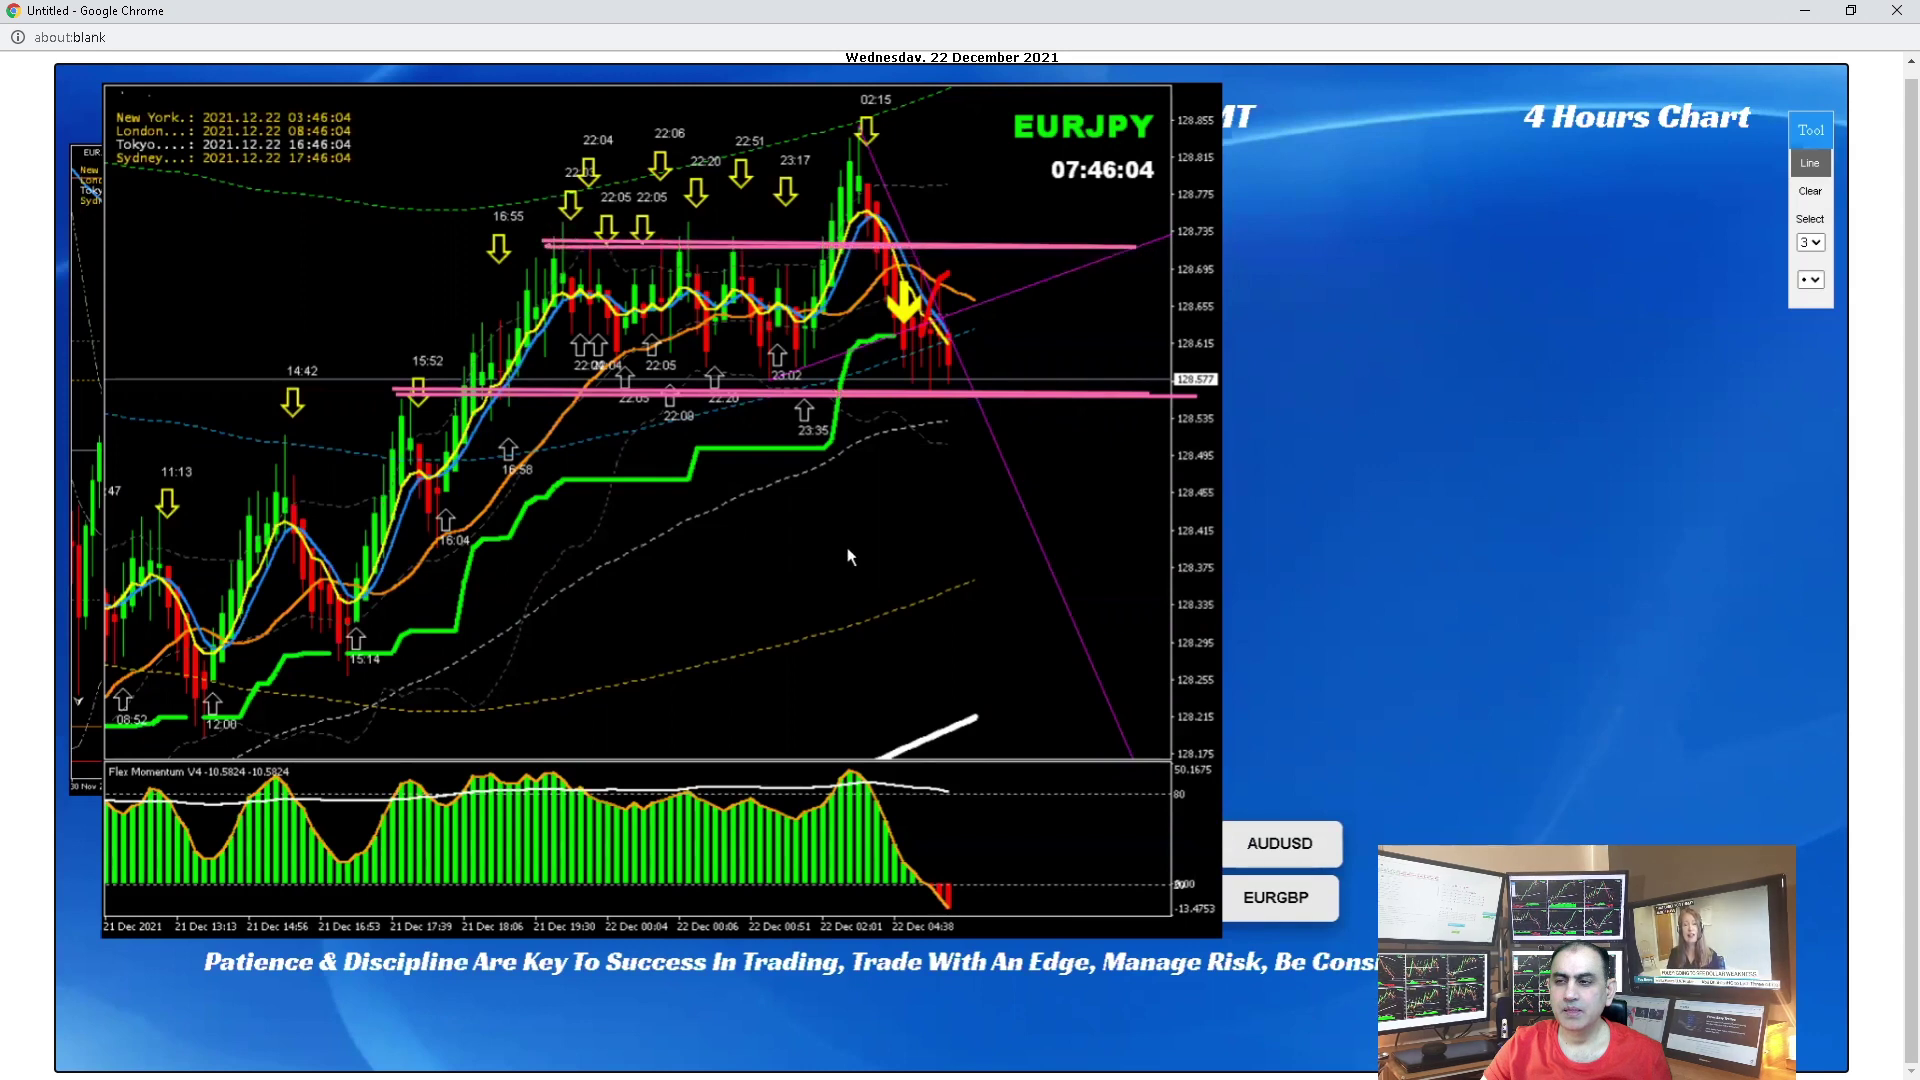
{"action": "left_click_drag", "start_coordinate": [354, 680], "coordinate": [1240, 276]}
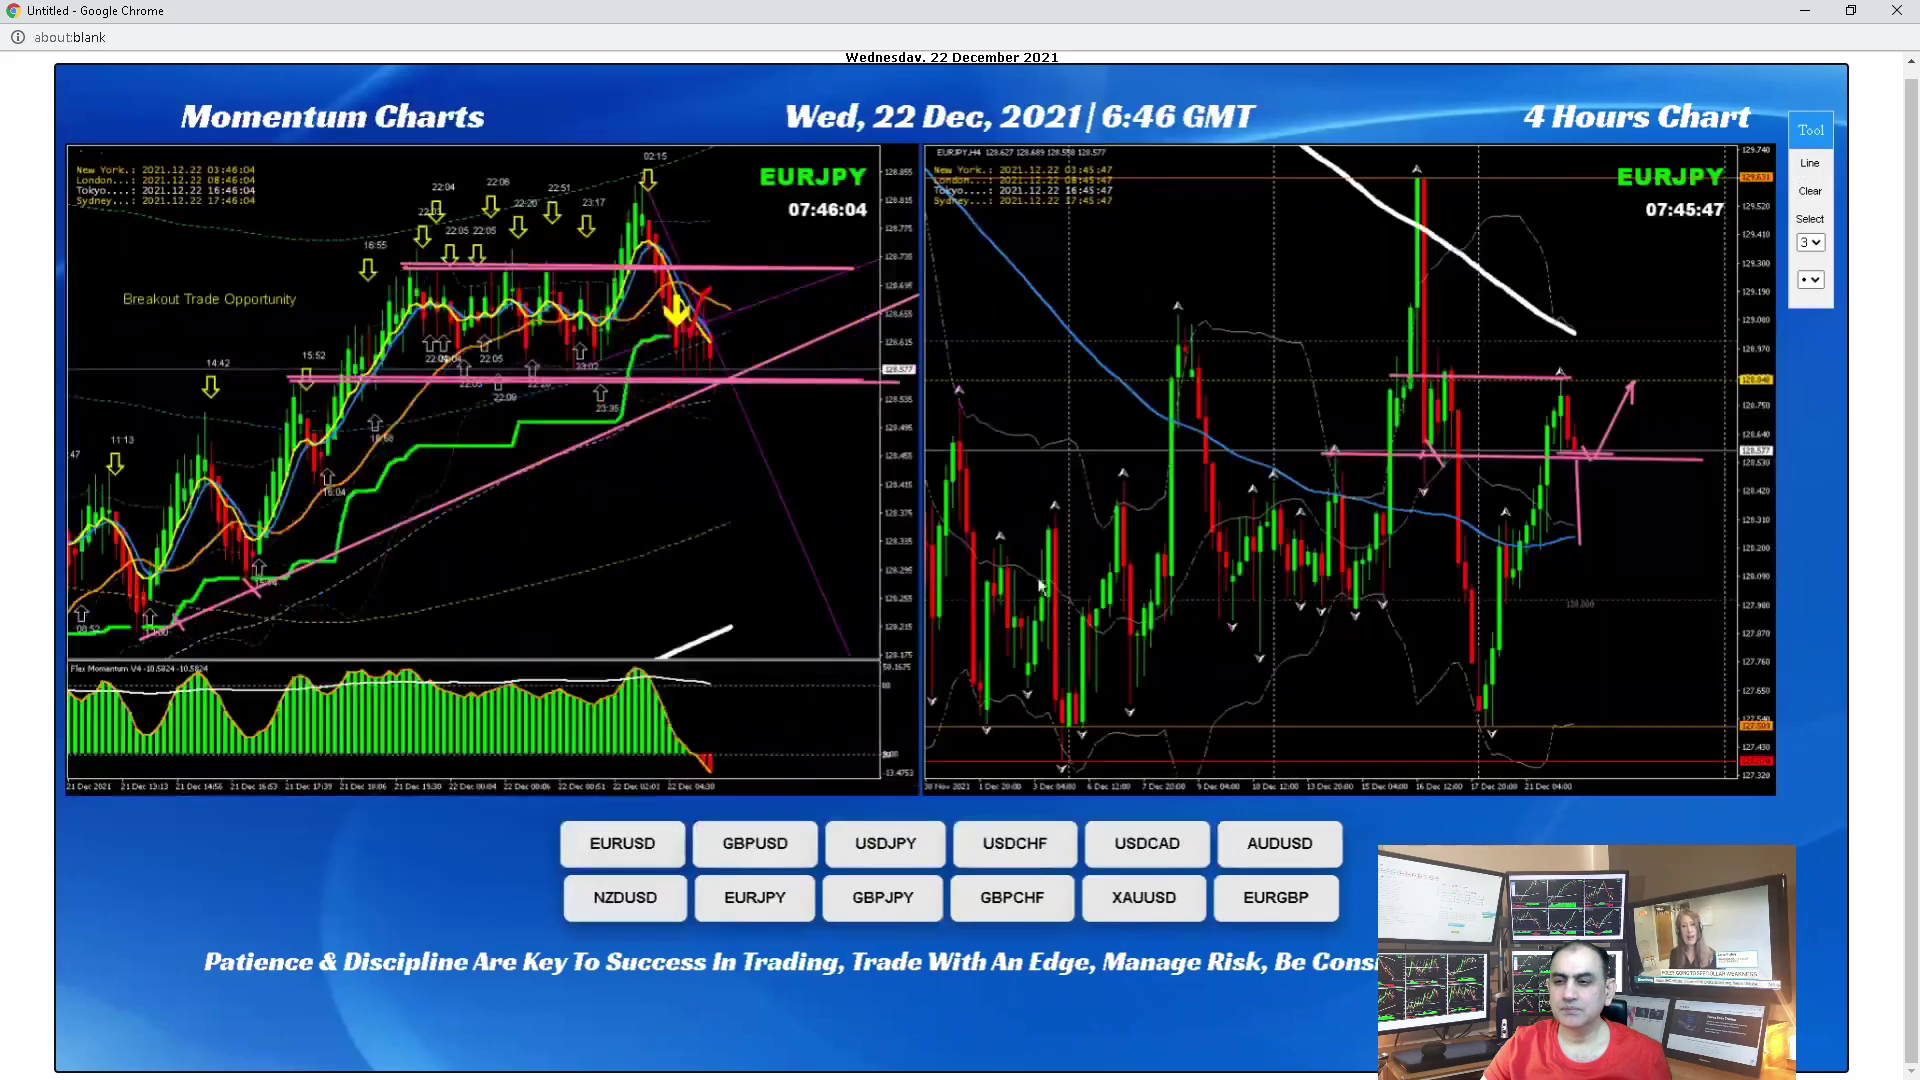
Step: Pause the recording at the EURJPY breakout analysis and open the EURJPY alert's price chart in a maximized window
{"action": "left_click", "coordinate": [1047, 795]}
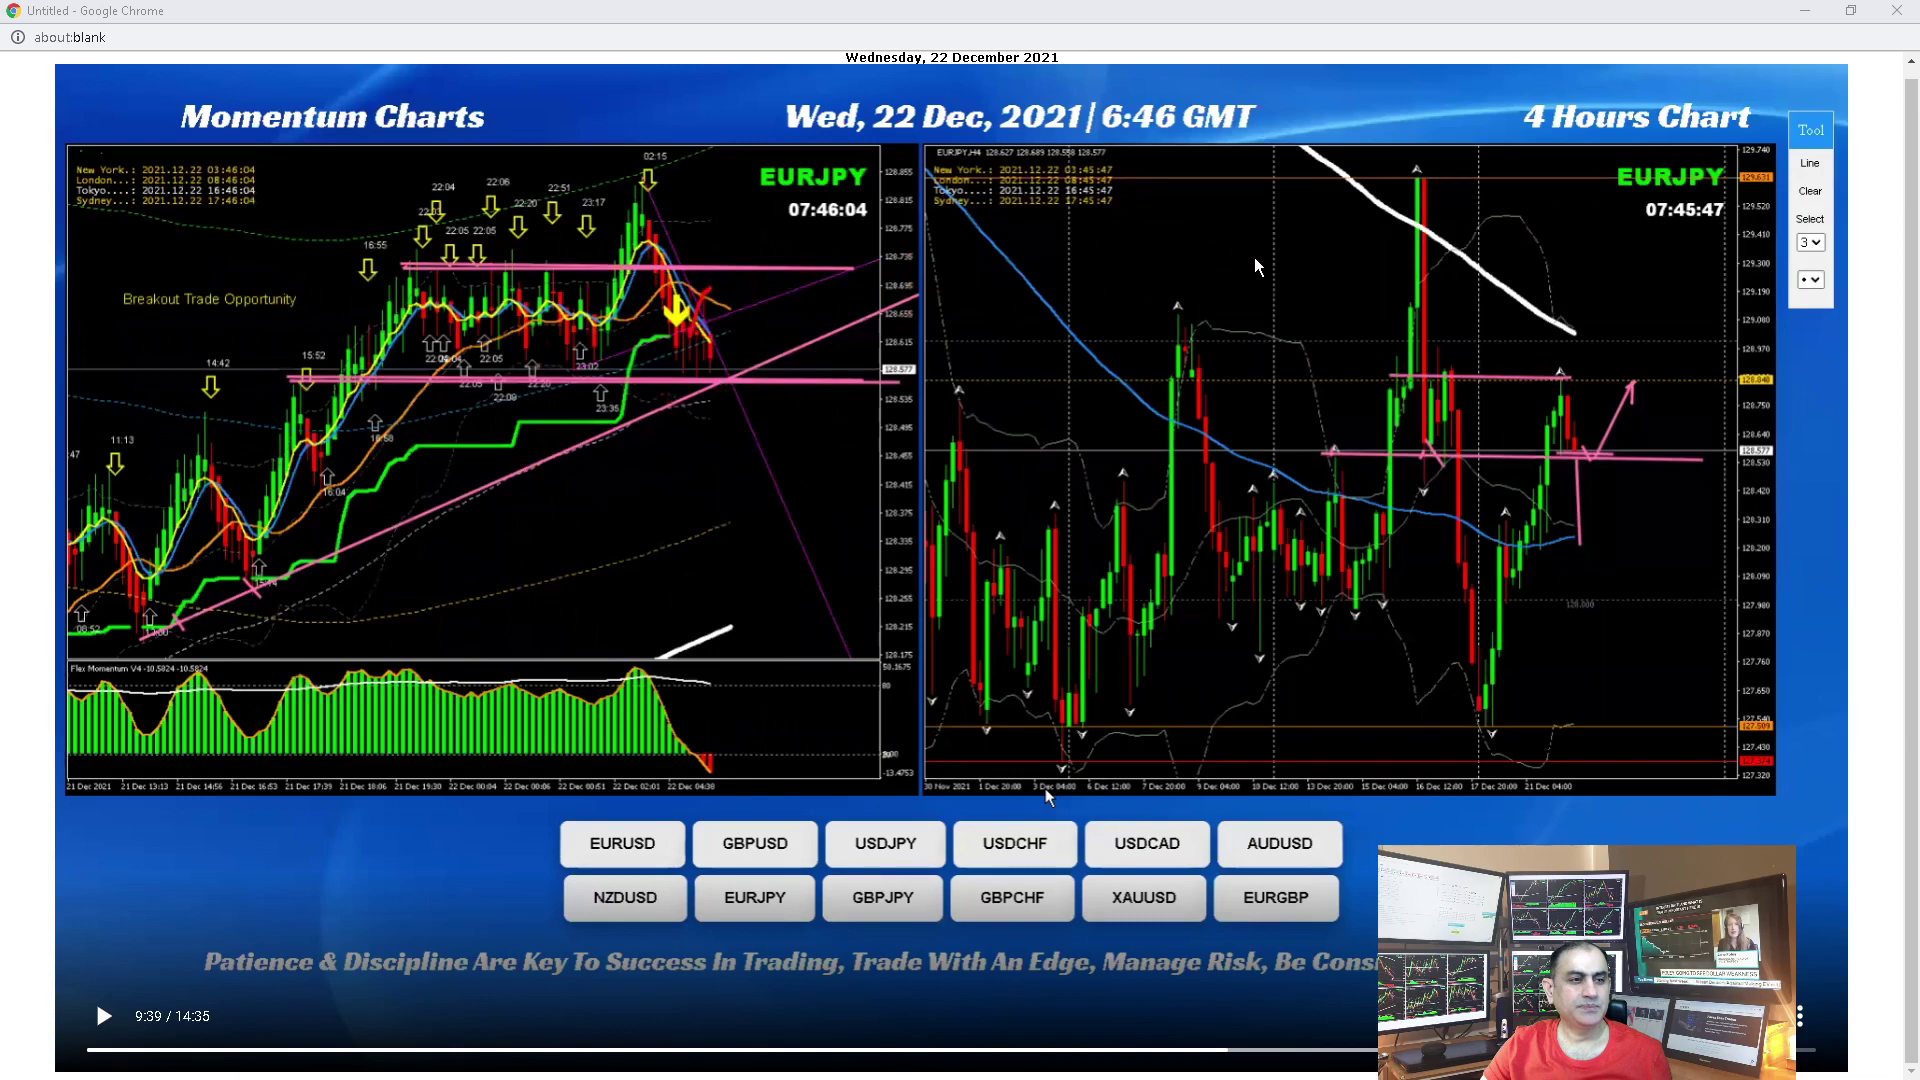
{"action": "key", "text": "ctrl+w"}
{"action": "left_click", "coordinate": [612, 205]}
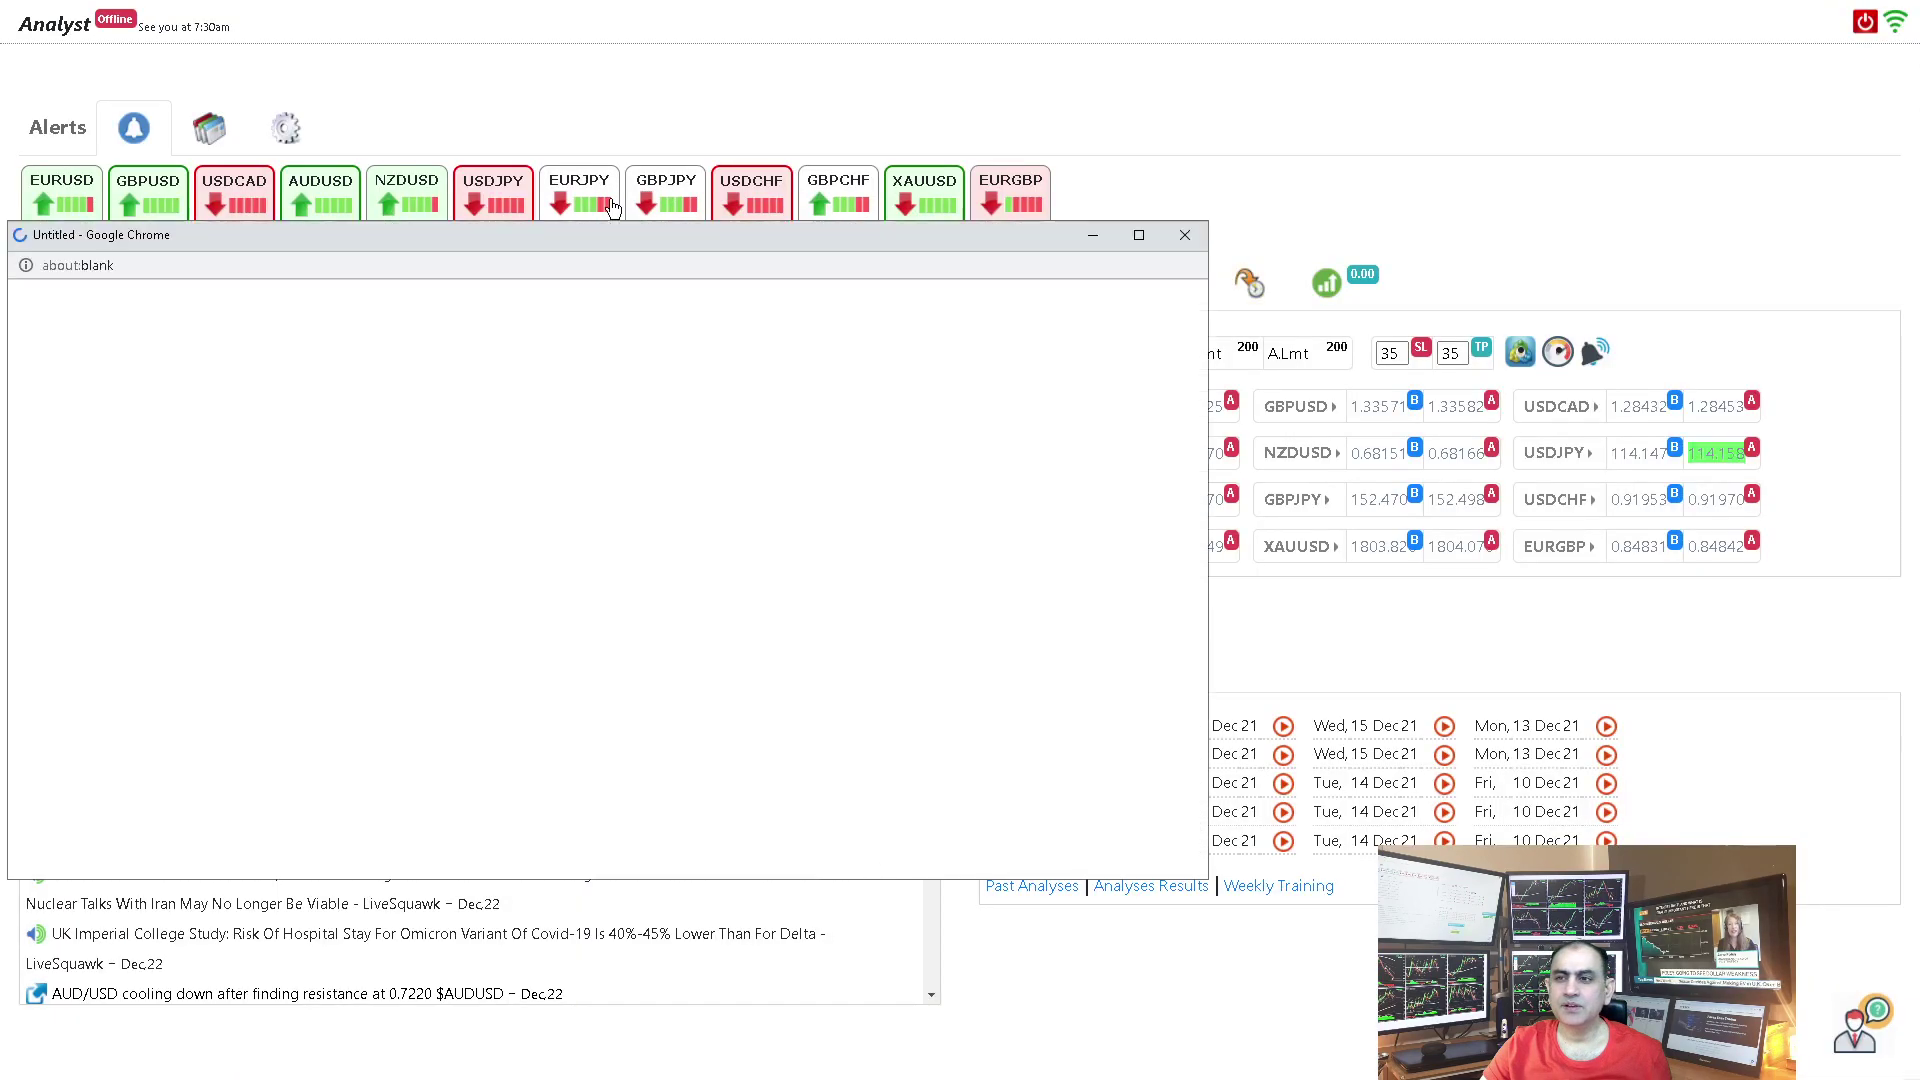
{"action": "double_click", "coordinate": [612, 236]}
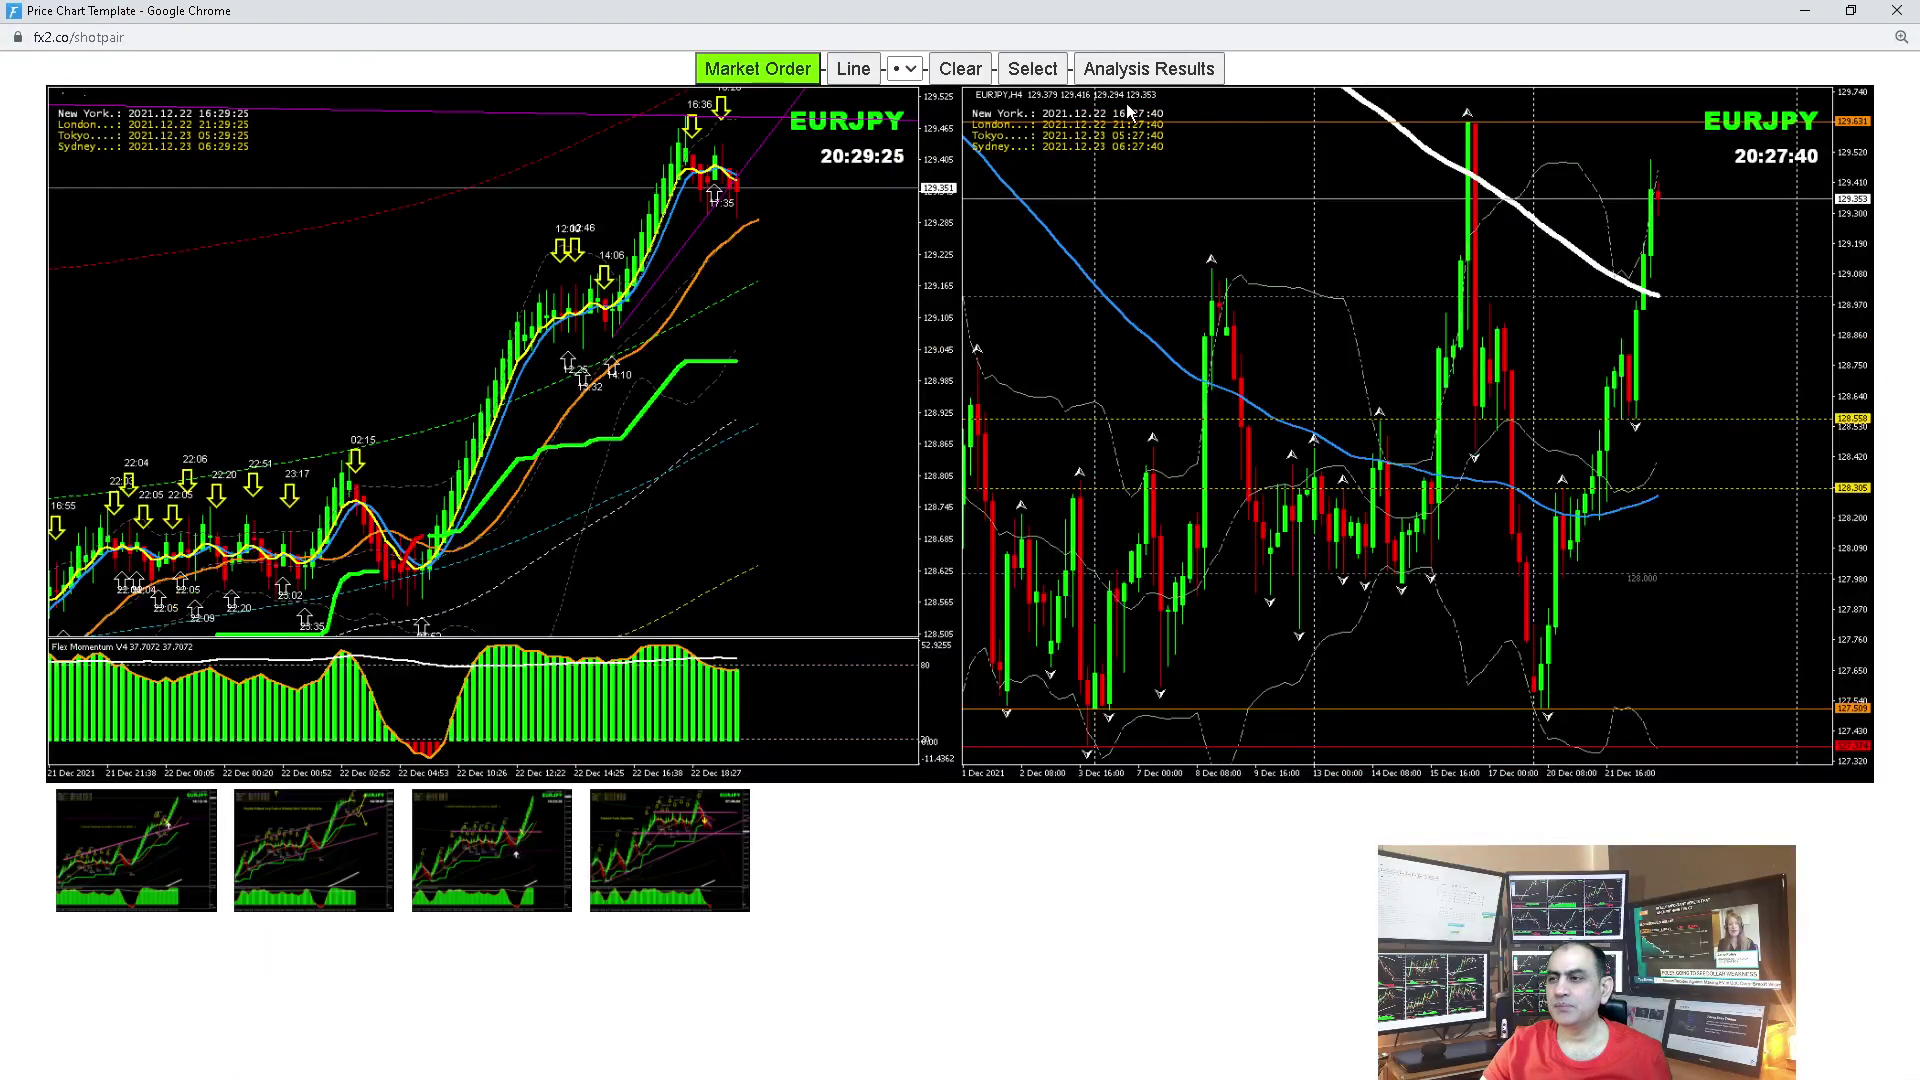
Step: Open the EURJPY analysis results, widen their window and examine the breakout and pullback charts beside their updates
{"action": "left_click", "coordinate": [1148, 68]}
{"action": "left_click_drag", "start_coordinate": [550, 88], "coordinate": [572, 20]}
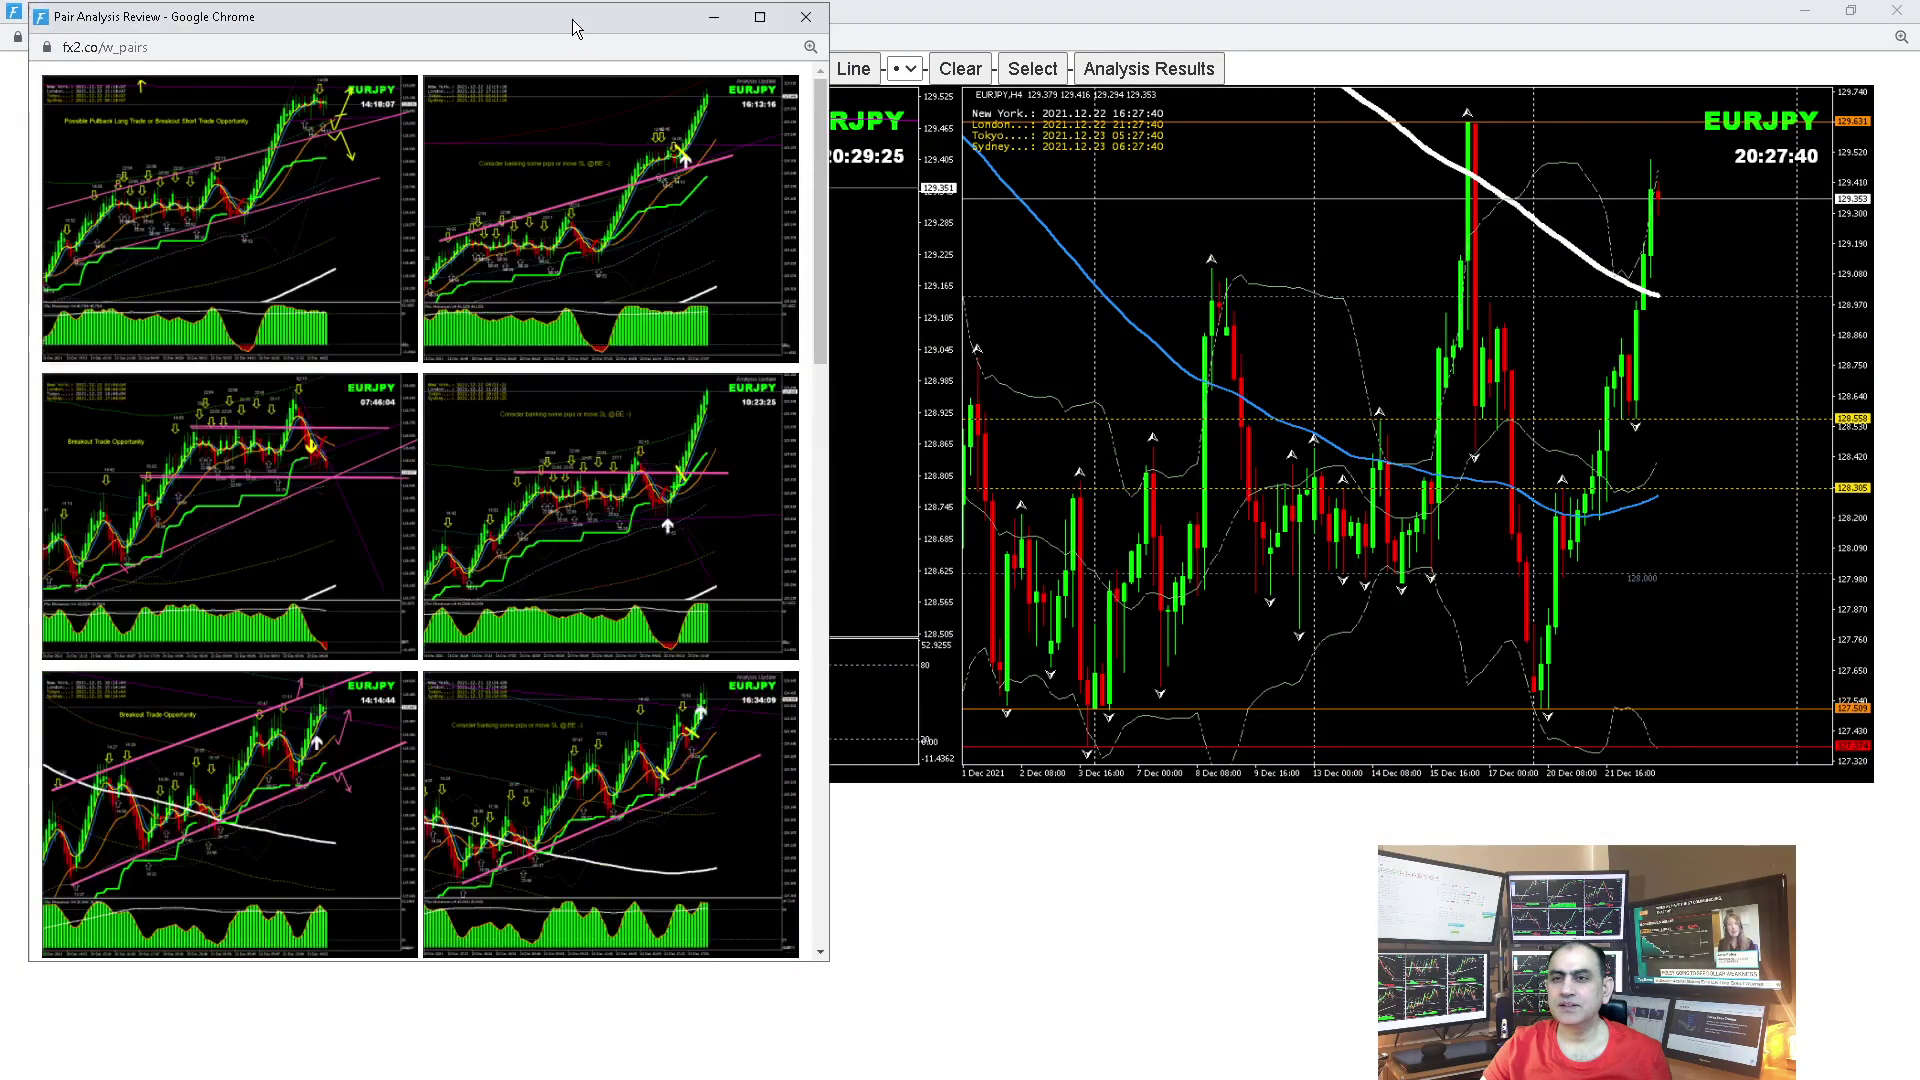
{"action": "left_click_drag", "start_coordinate": [828, 464], "coordinate": [1470, 464]}
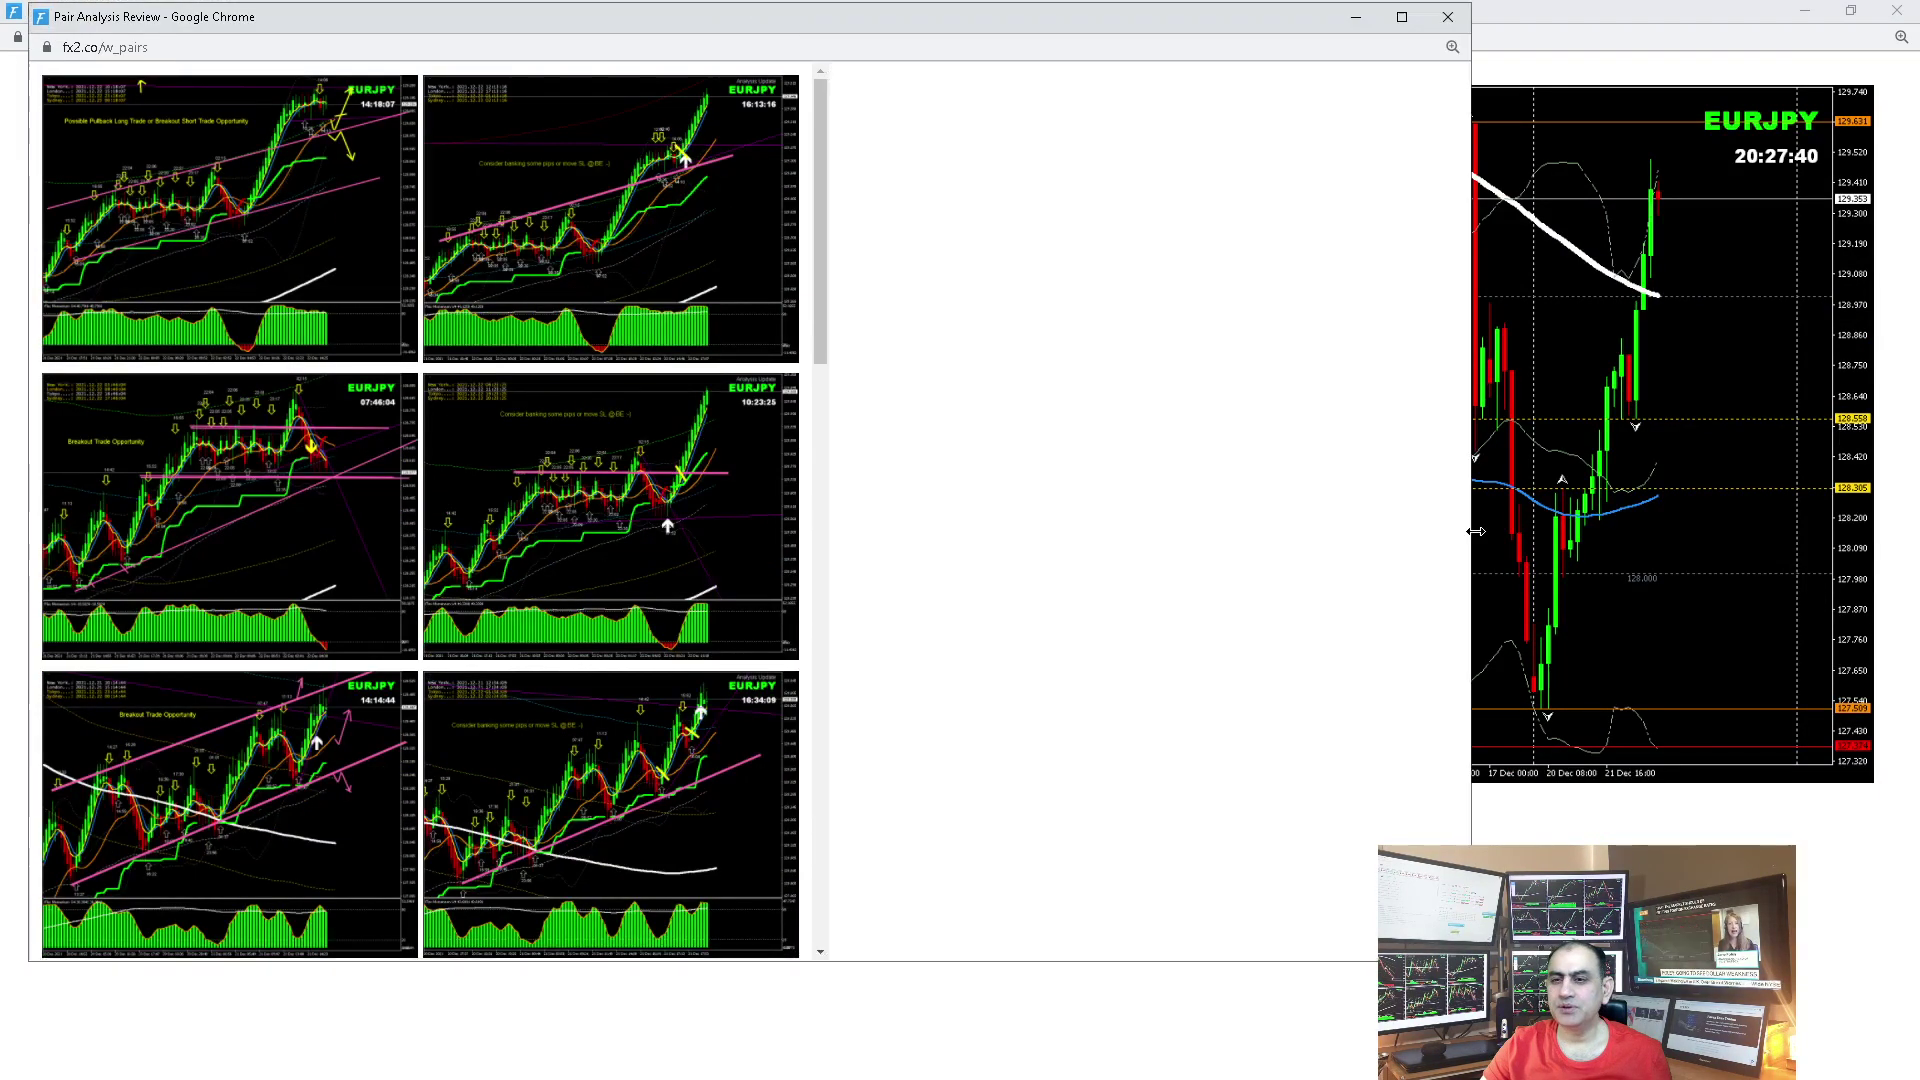
{"action": "scroll", "coordinate": [586, 479], "scroll_direction": "down", "scroll_amount": 3}
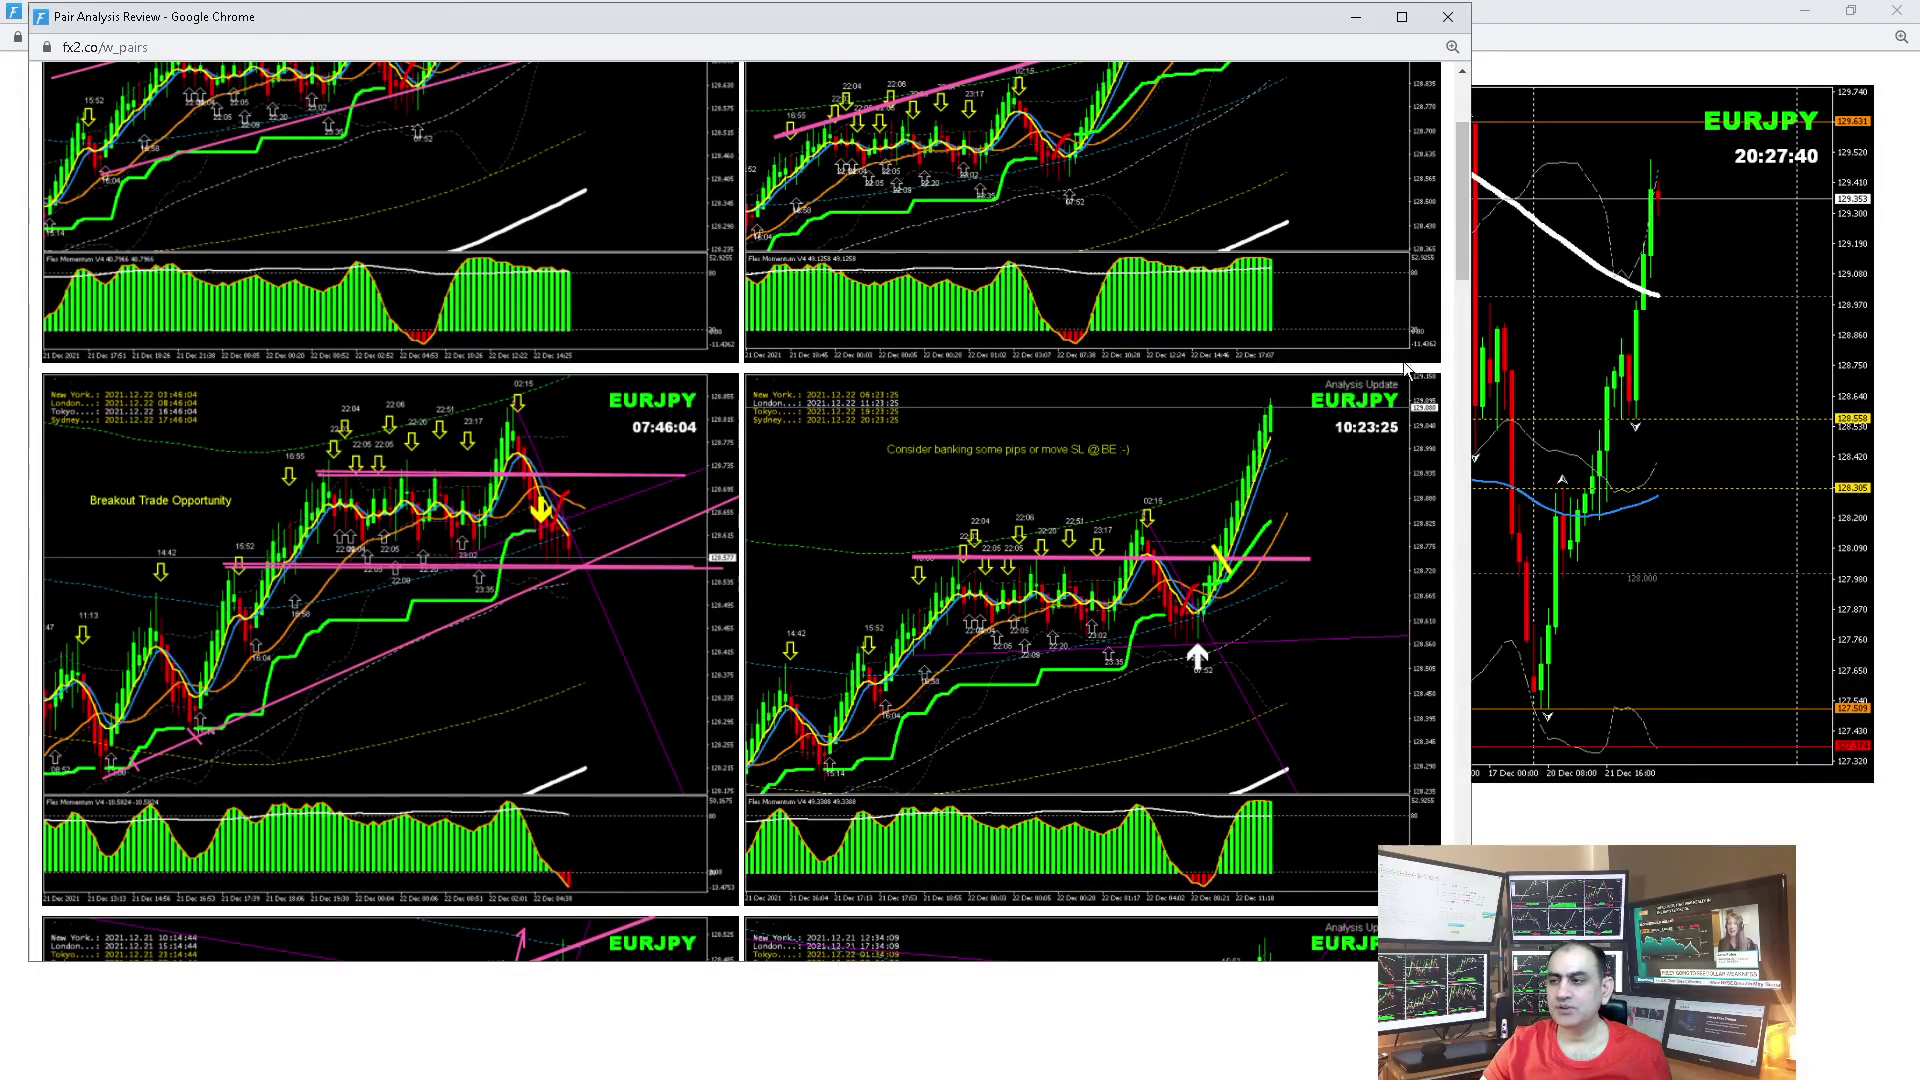
{"action": "scroll", "coordinate": [668, 186], "scroll_direction": "up", "scroll_amount": 3}
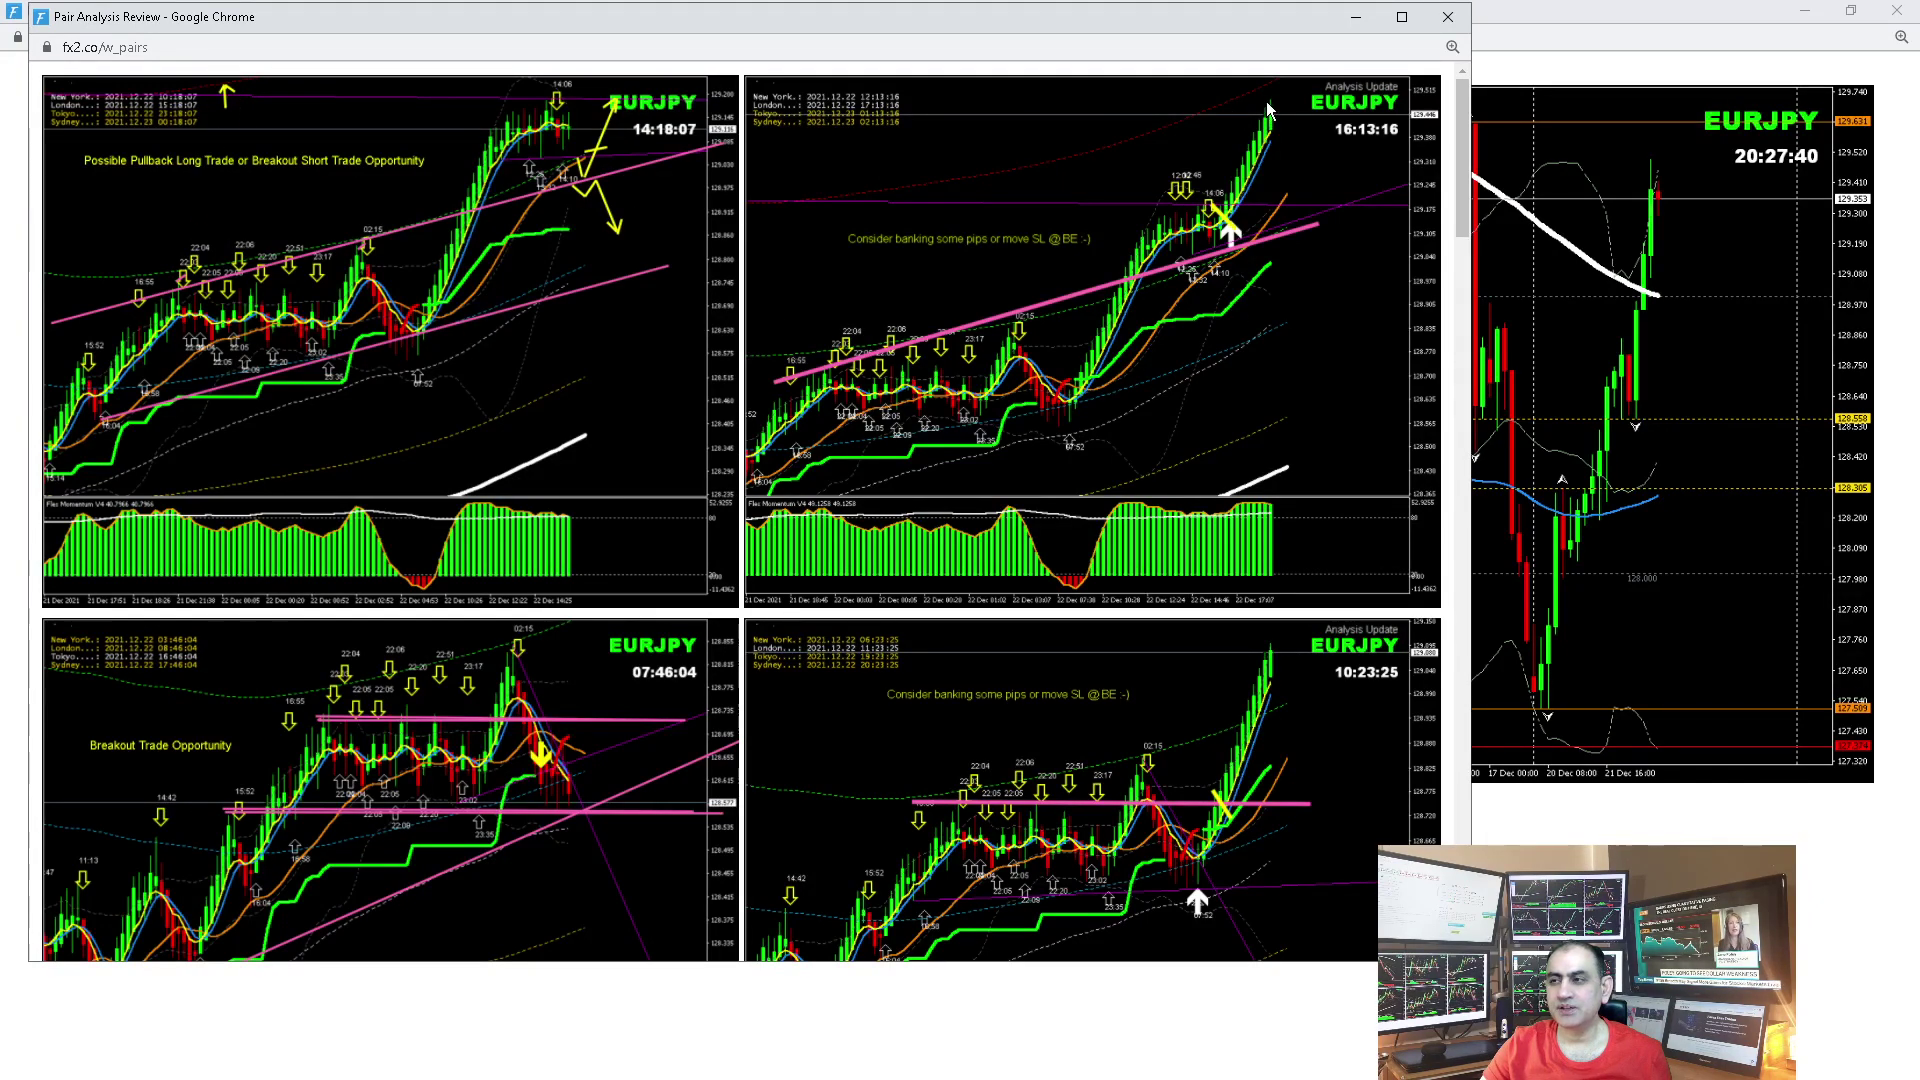
Step: Close the EURJPY results and price chart windows and return to the training recording
{"action": "left_click", "coordinate": [1447, 17]}
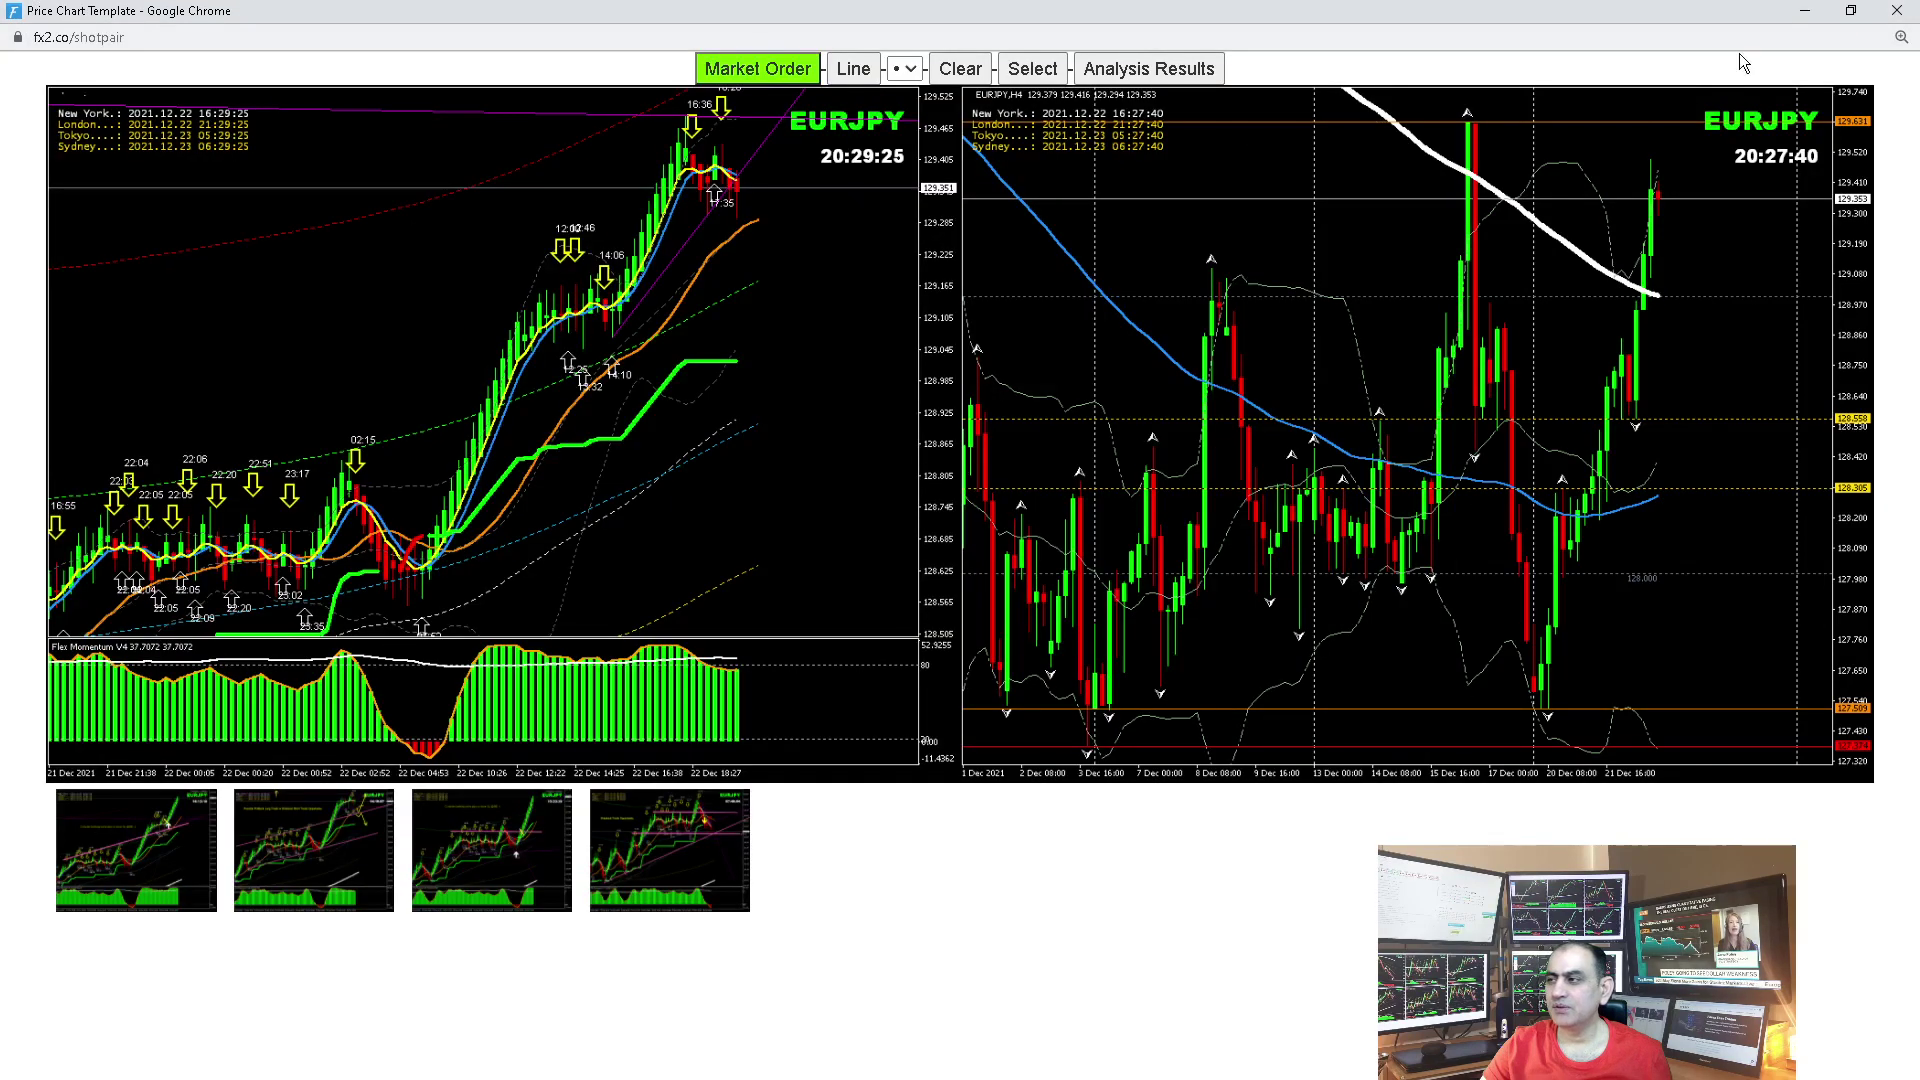
{"action": "left_click", "coordinate": [1897, 11]}
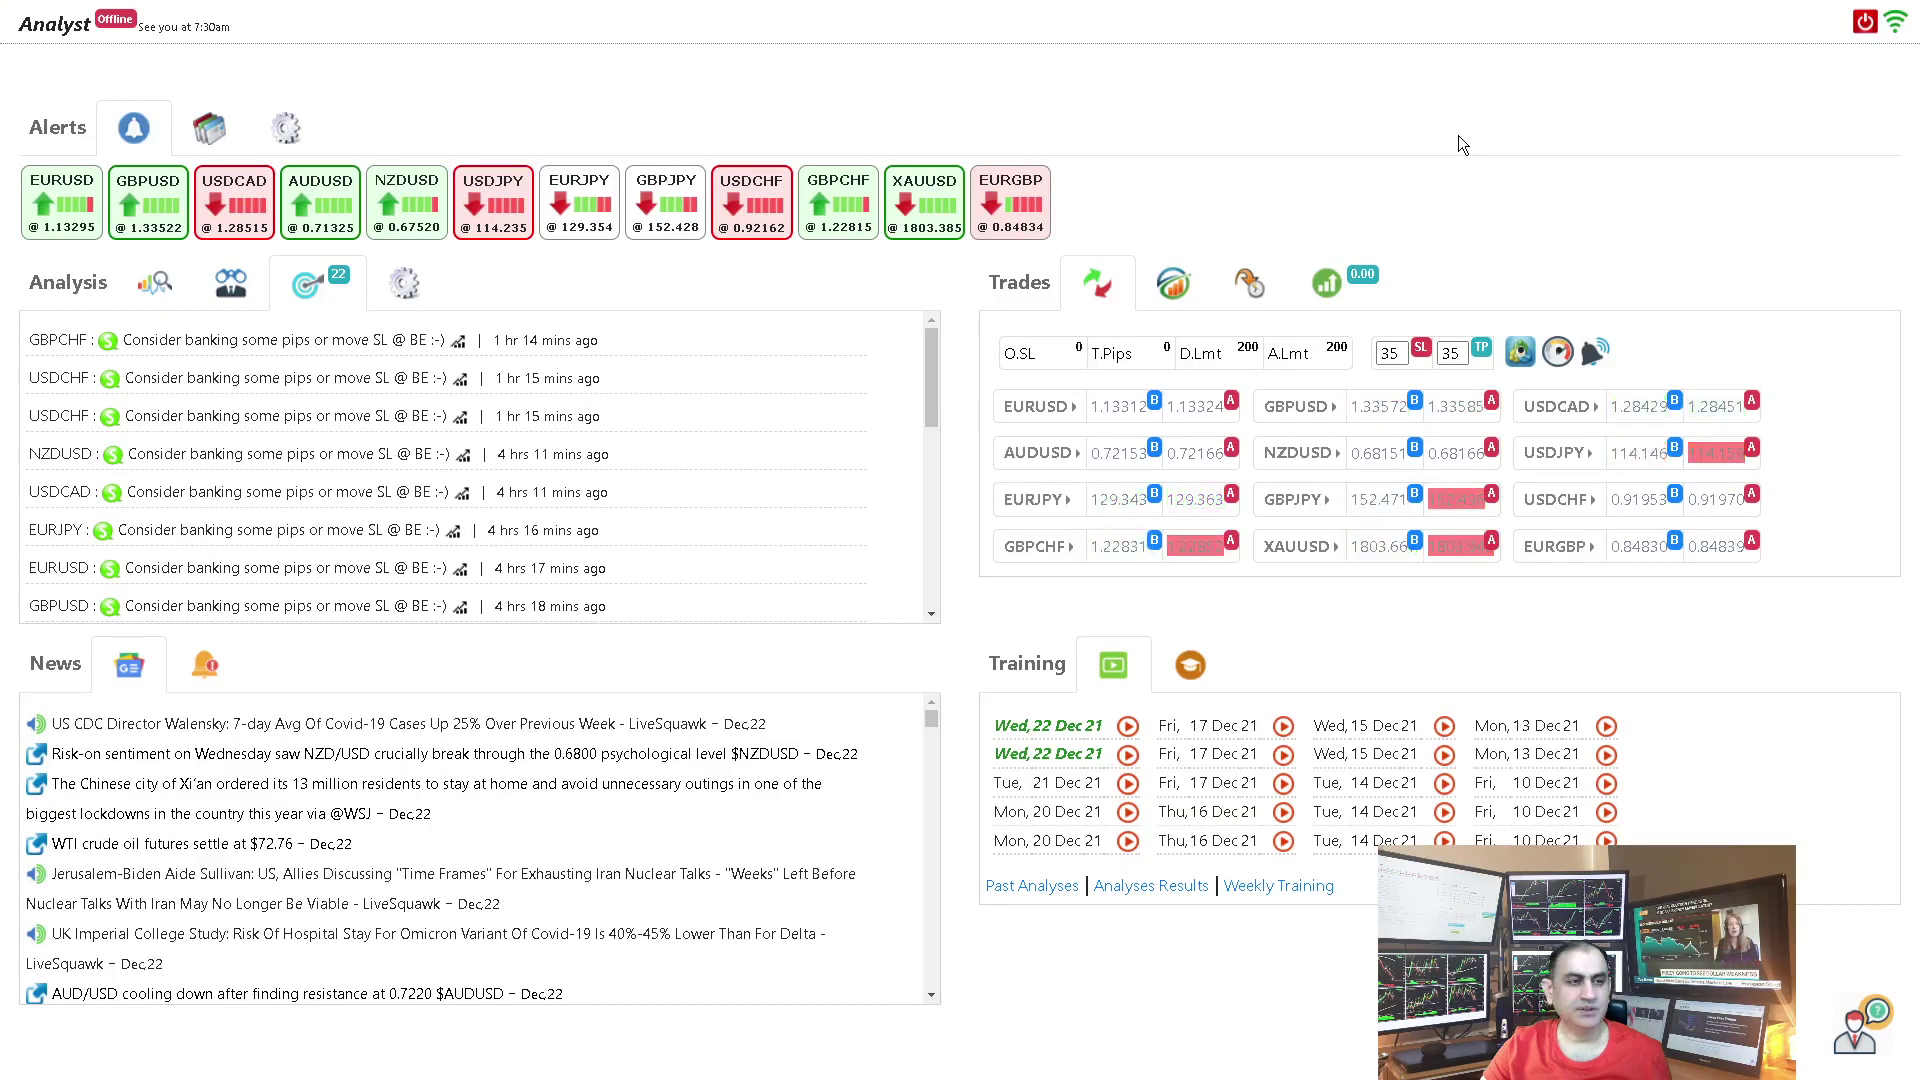
{"action": "key", "text": "alt+Tab"}
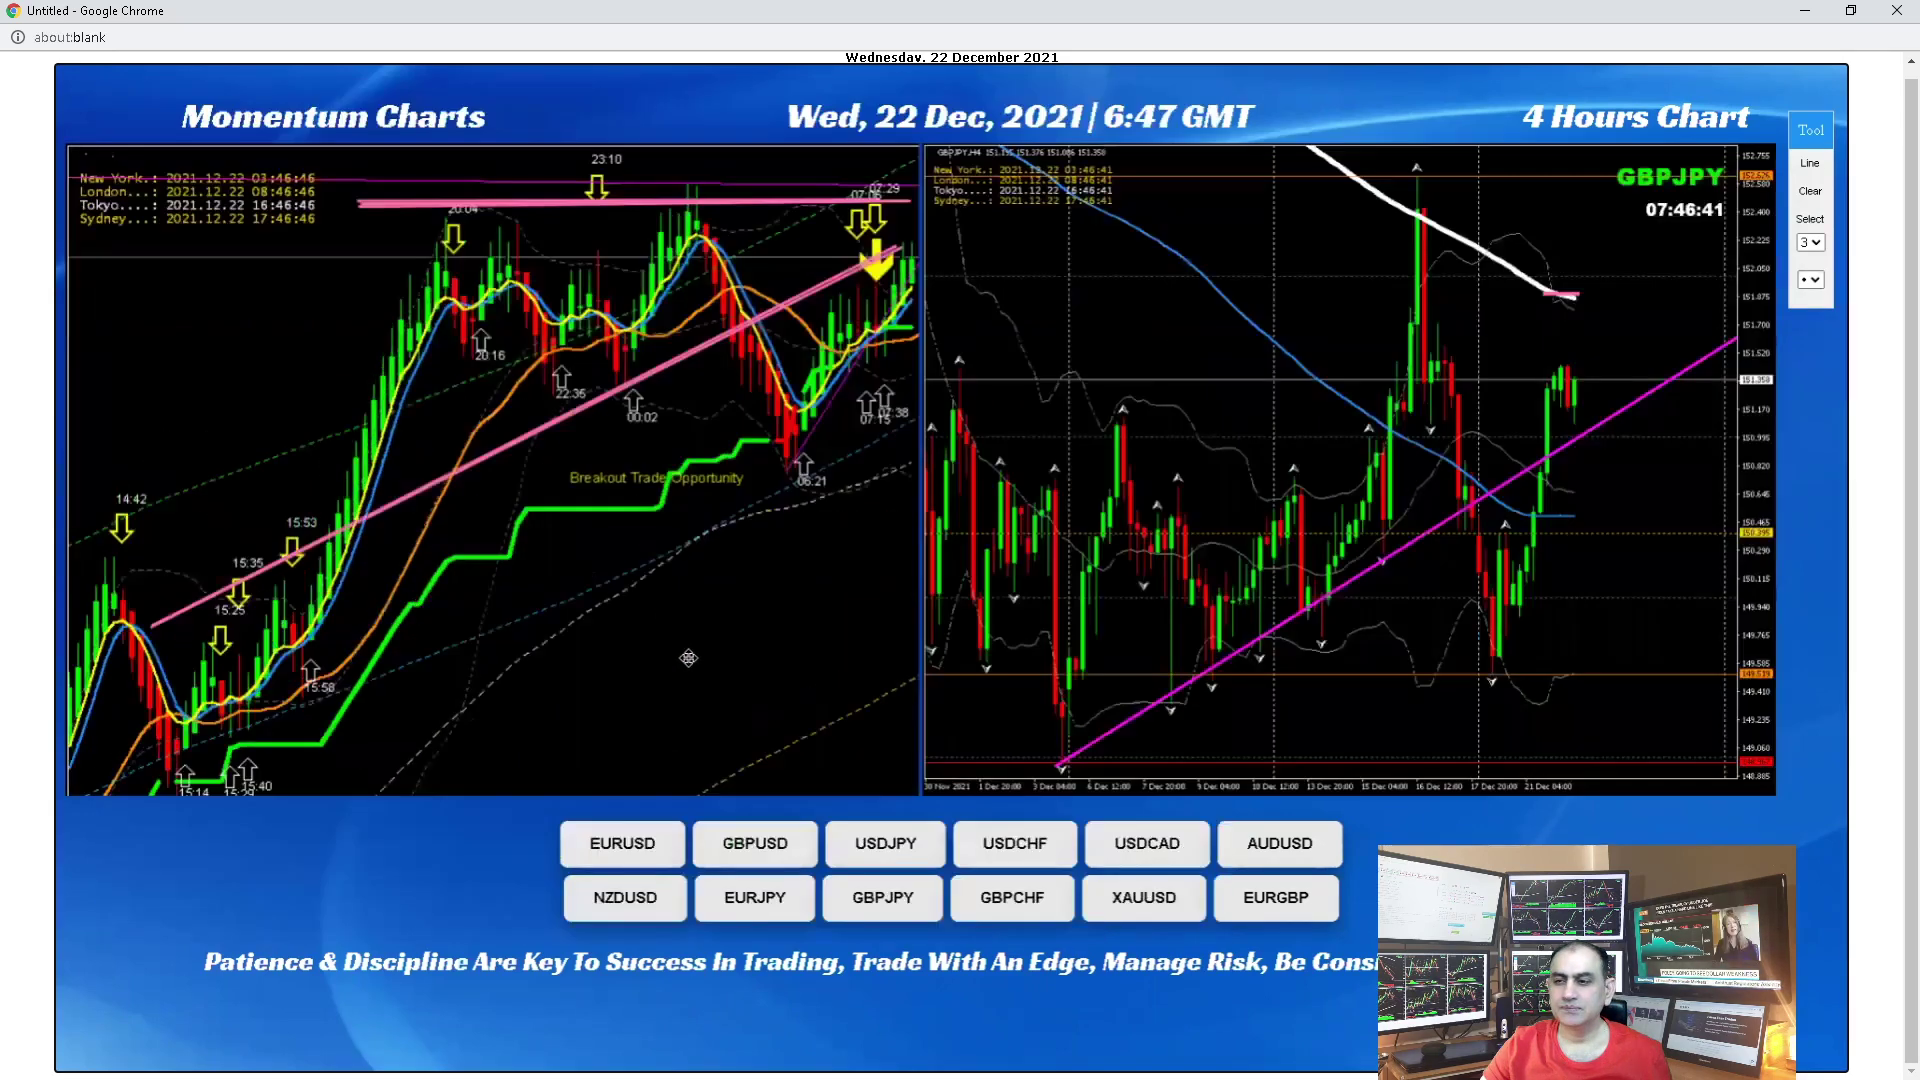
Step: Pause the recording at the GBPJPY breakout analysis and open the GBPJPY alert's maximized price chart
{"action": "left_click", "coordinate": [1404, 410]}
{"action": "key", "text": "alt+Tab"}
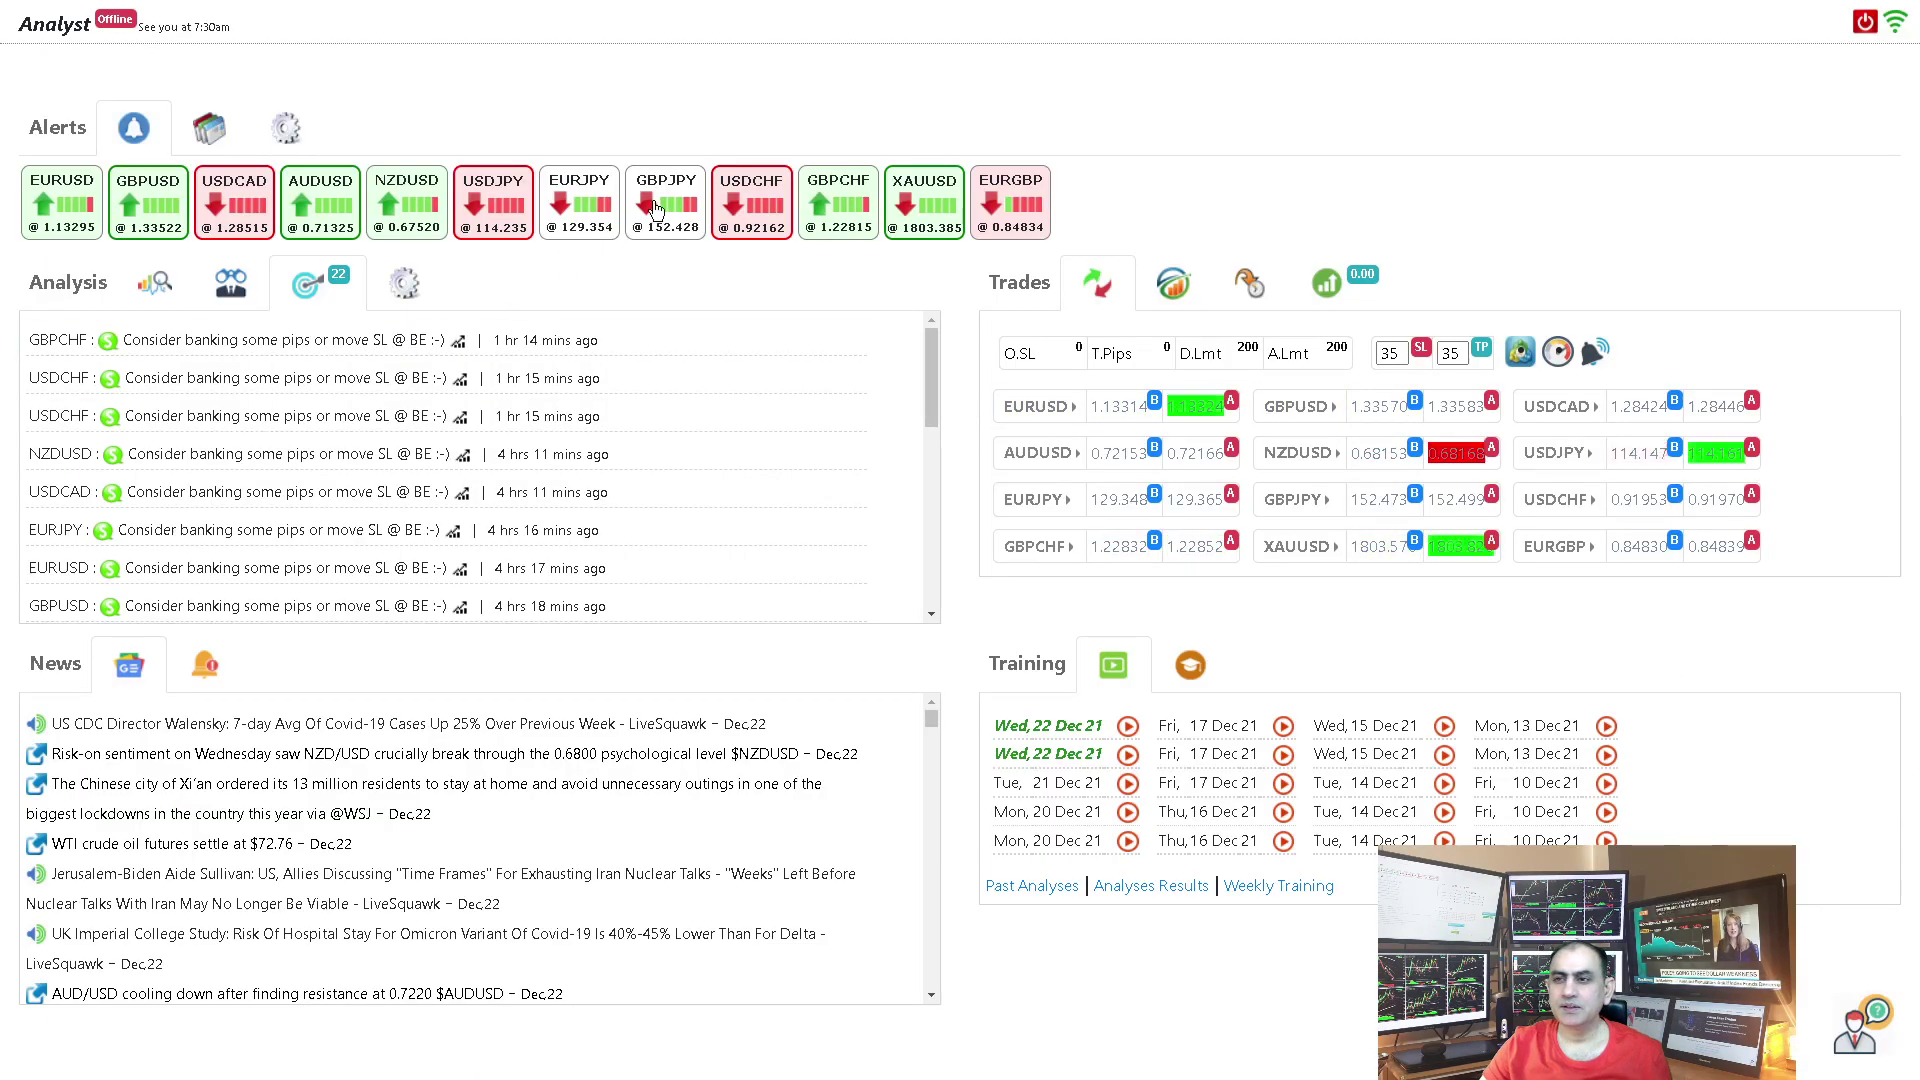
{"action": "left_click", "coordinate": [680, 230]}
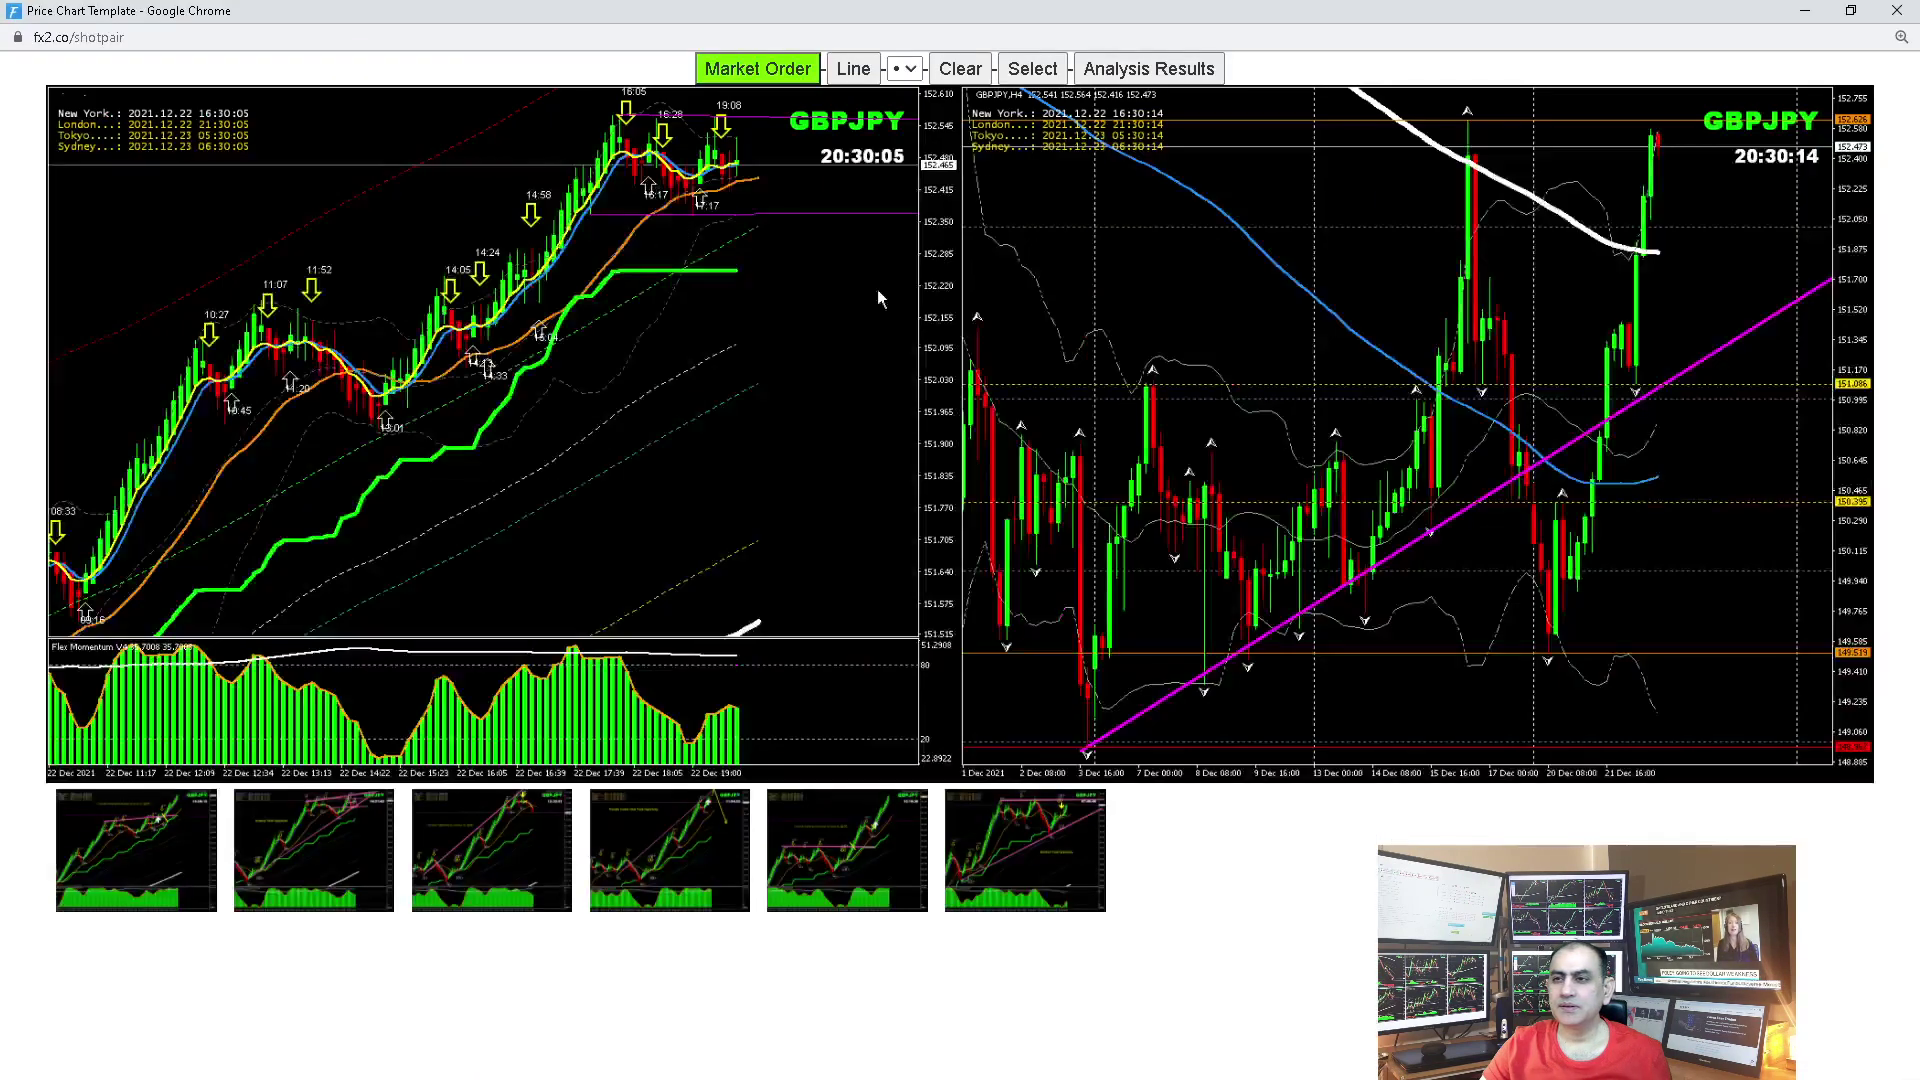
Step: Open the GBPJPY analysis results and widen their window to examine the breakout and counter short trade charts
{"action": "left_click", "coordinate": [1150, 68]}
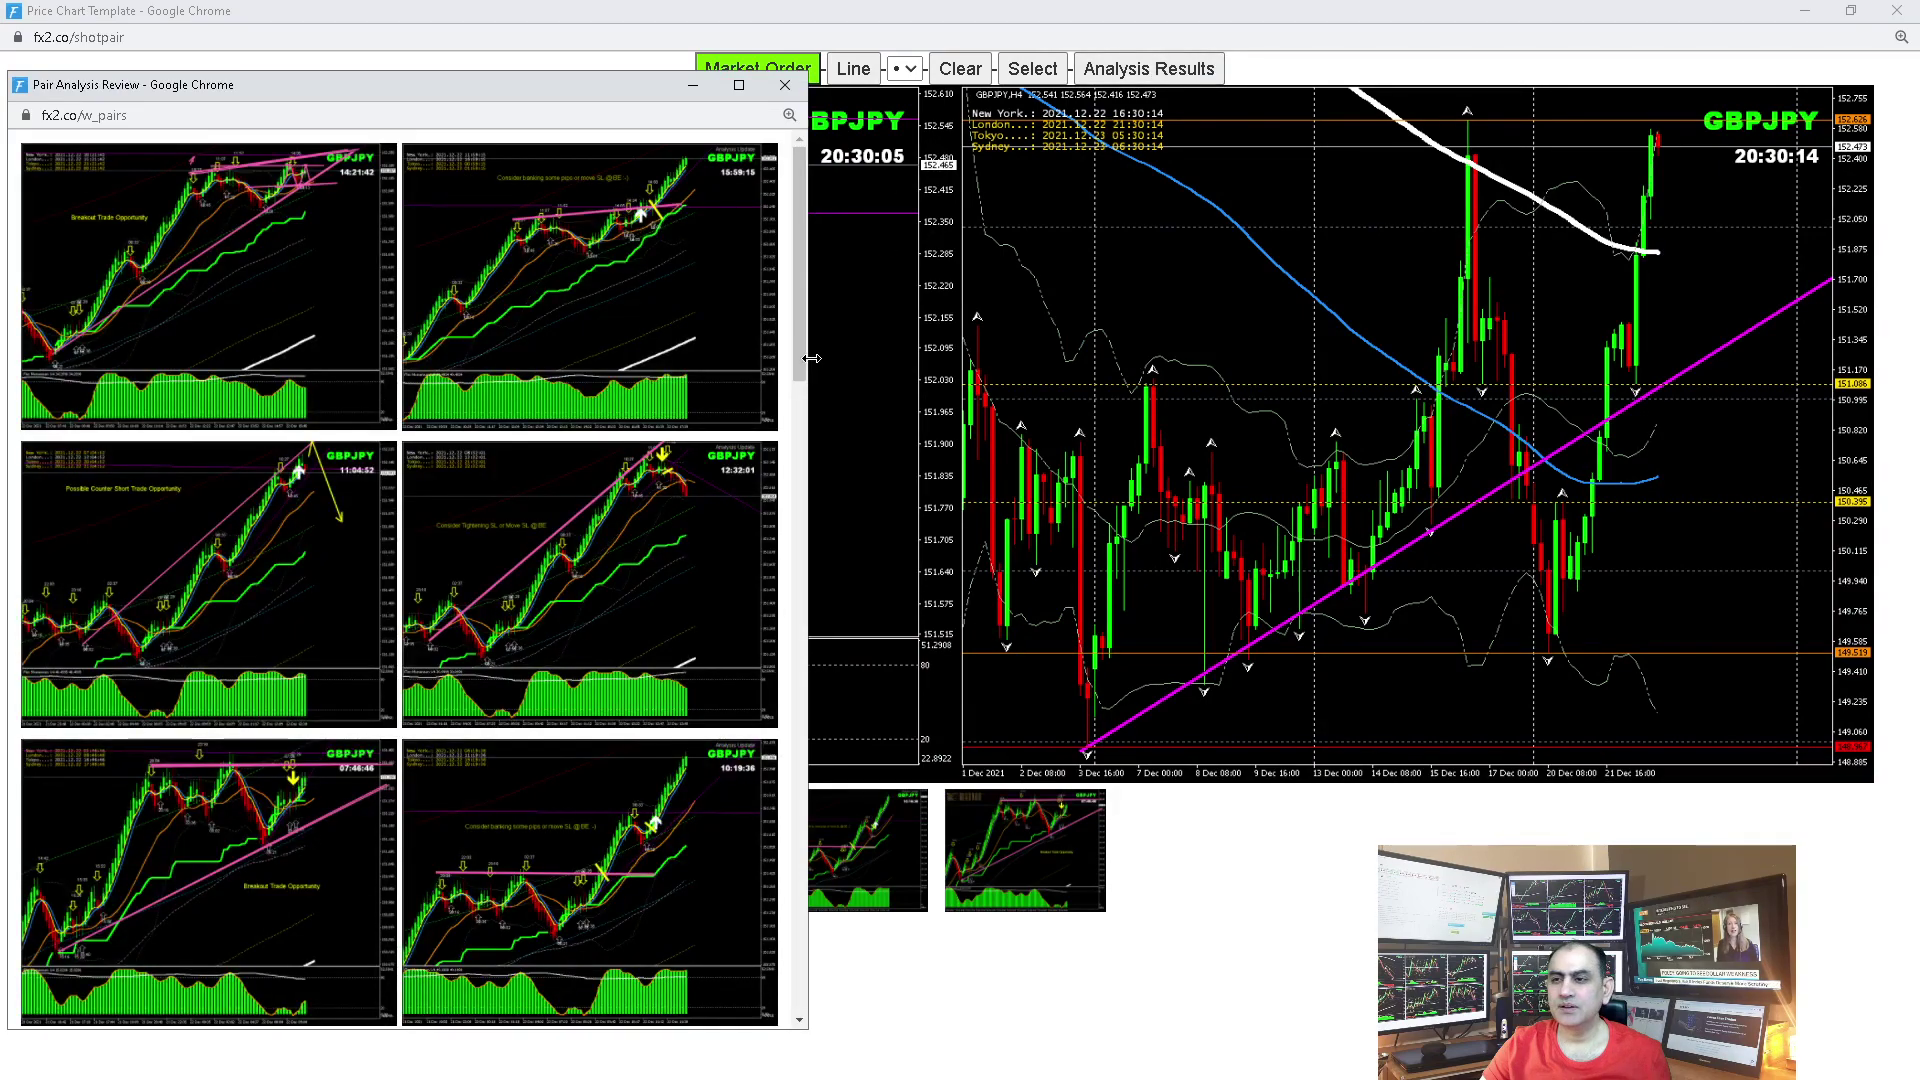
{"action": "left_click_drag", "start_coordinate": [808, 285], "coordinate": [1175, 302]}
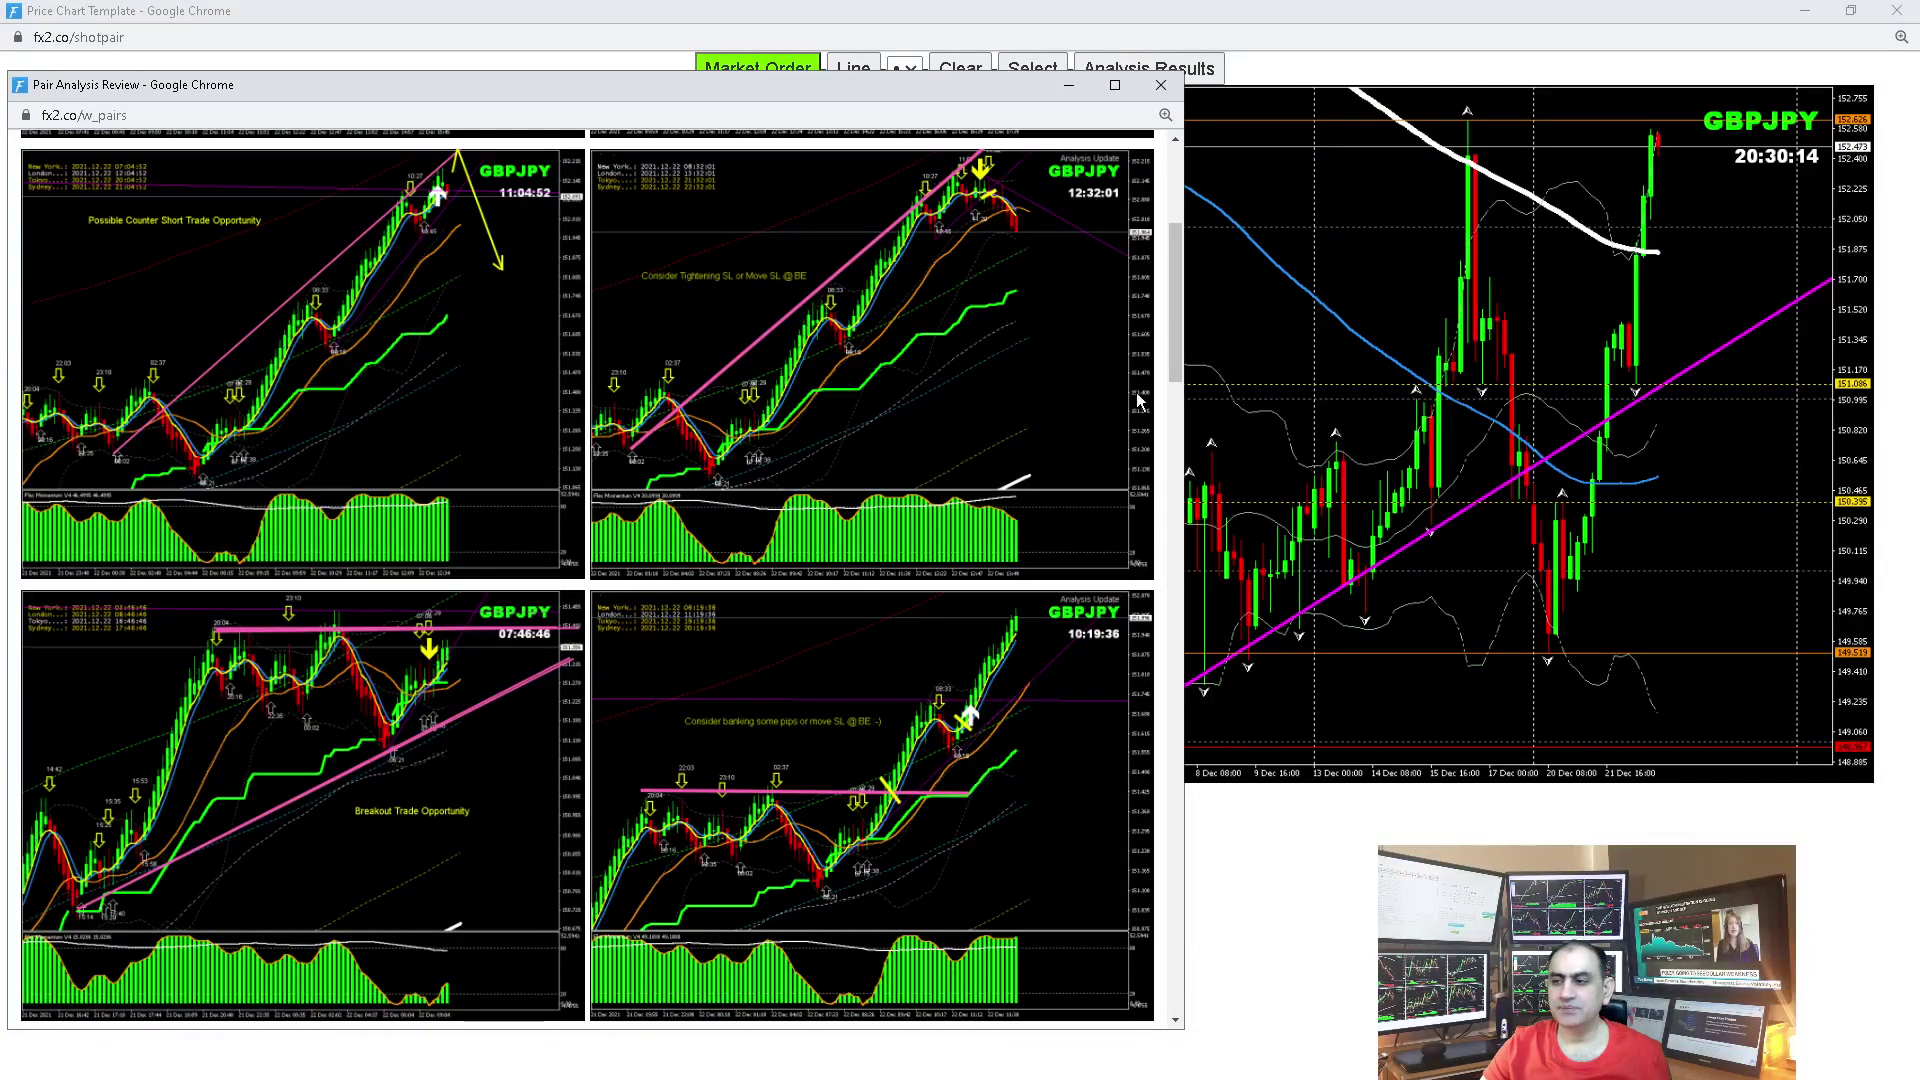
{"action": "scroll", "coordinate": [1173, 286], "scroll_direction": "up", "scroll_amount": 4}
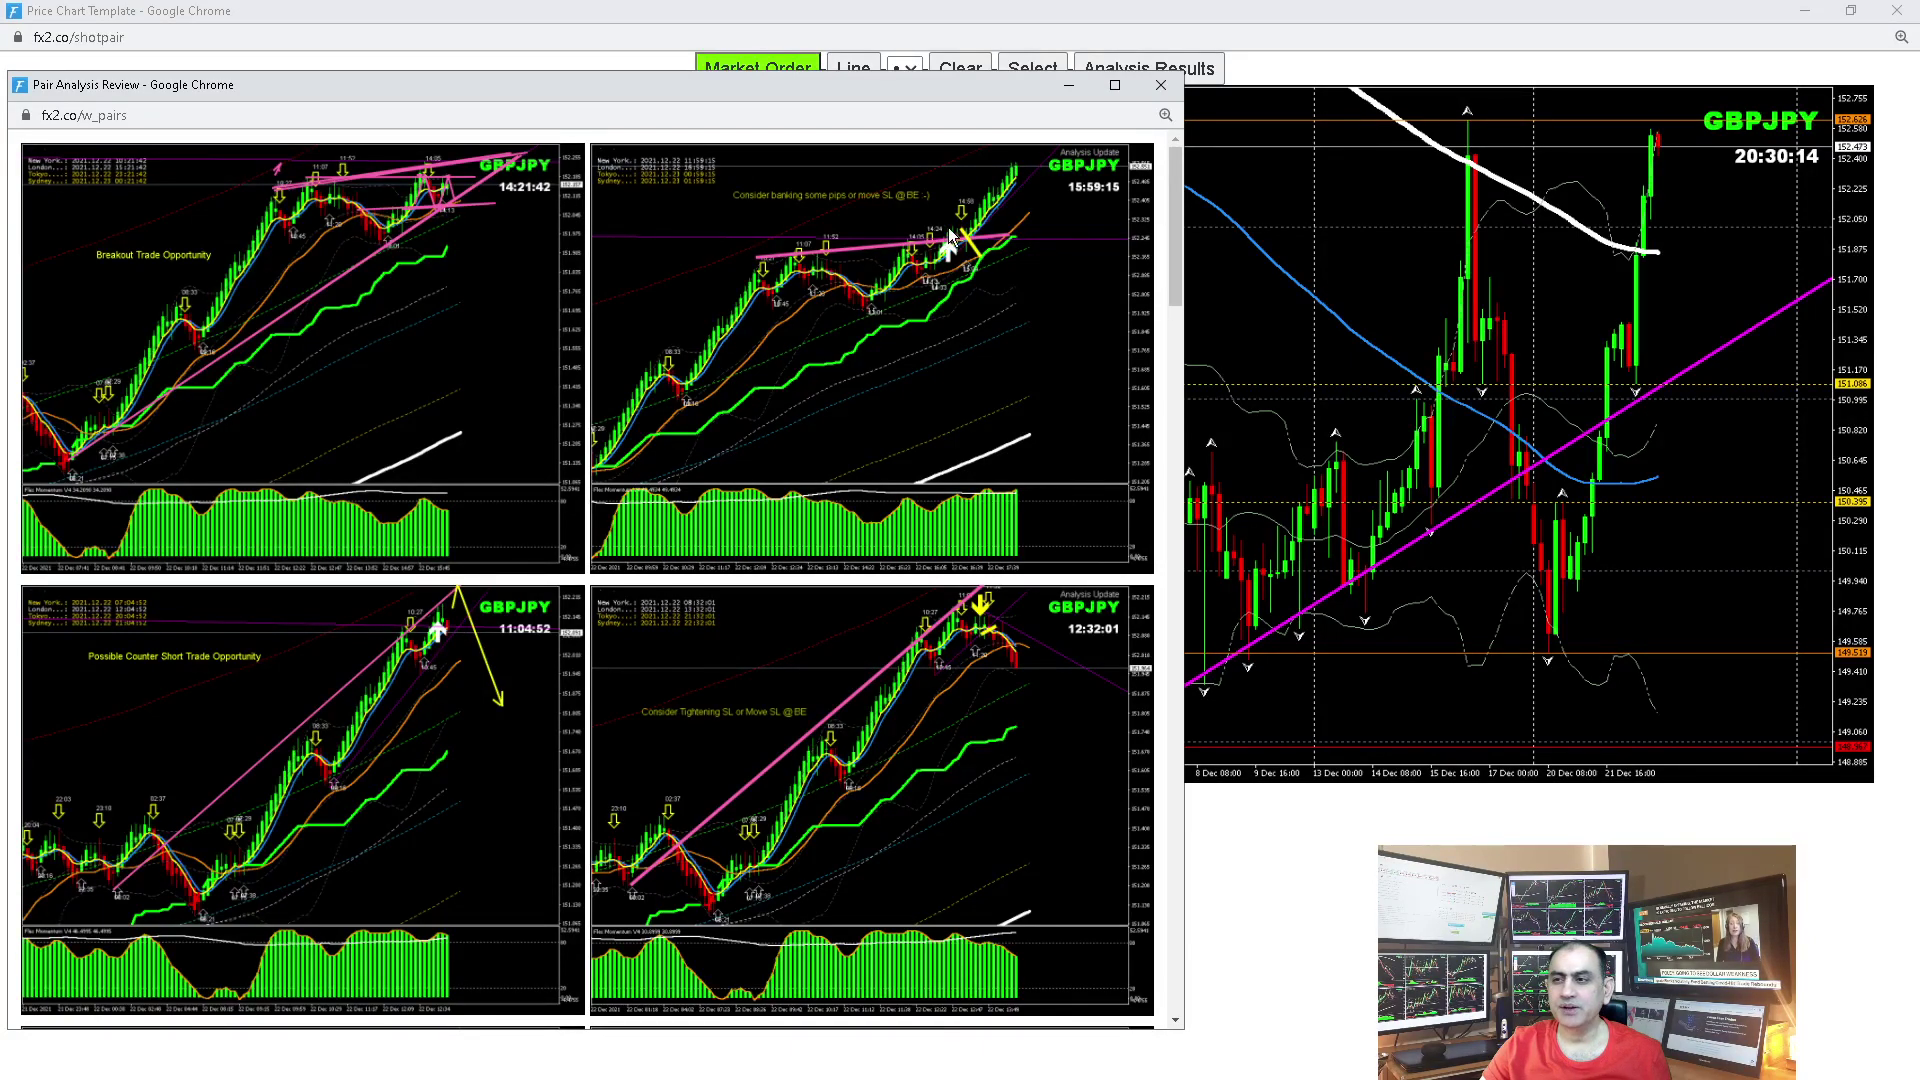
Step: Close the GBPJPY results and price chart windows and continue the training recording
{"action": "left_click", "coordinate": [1160, 85]}
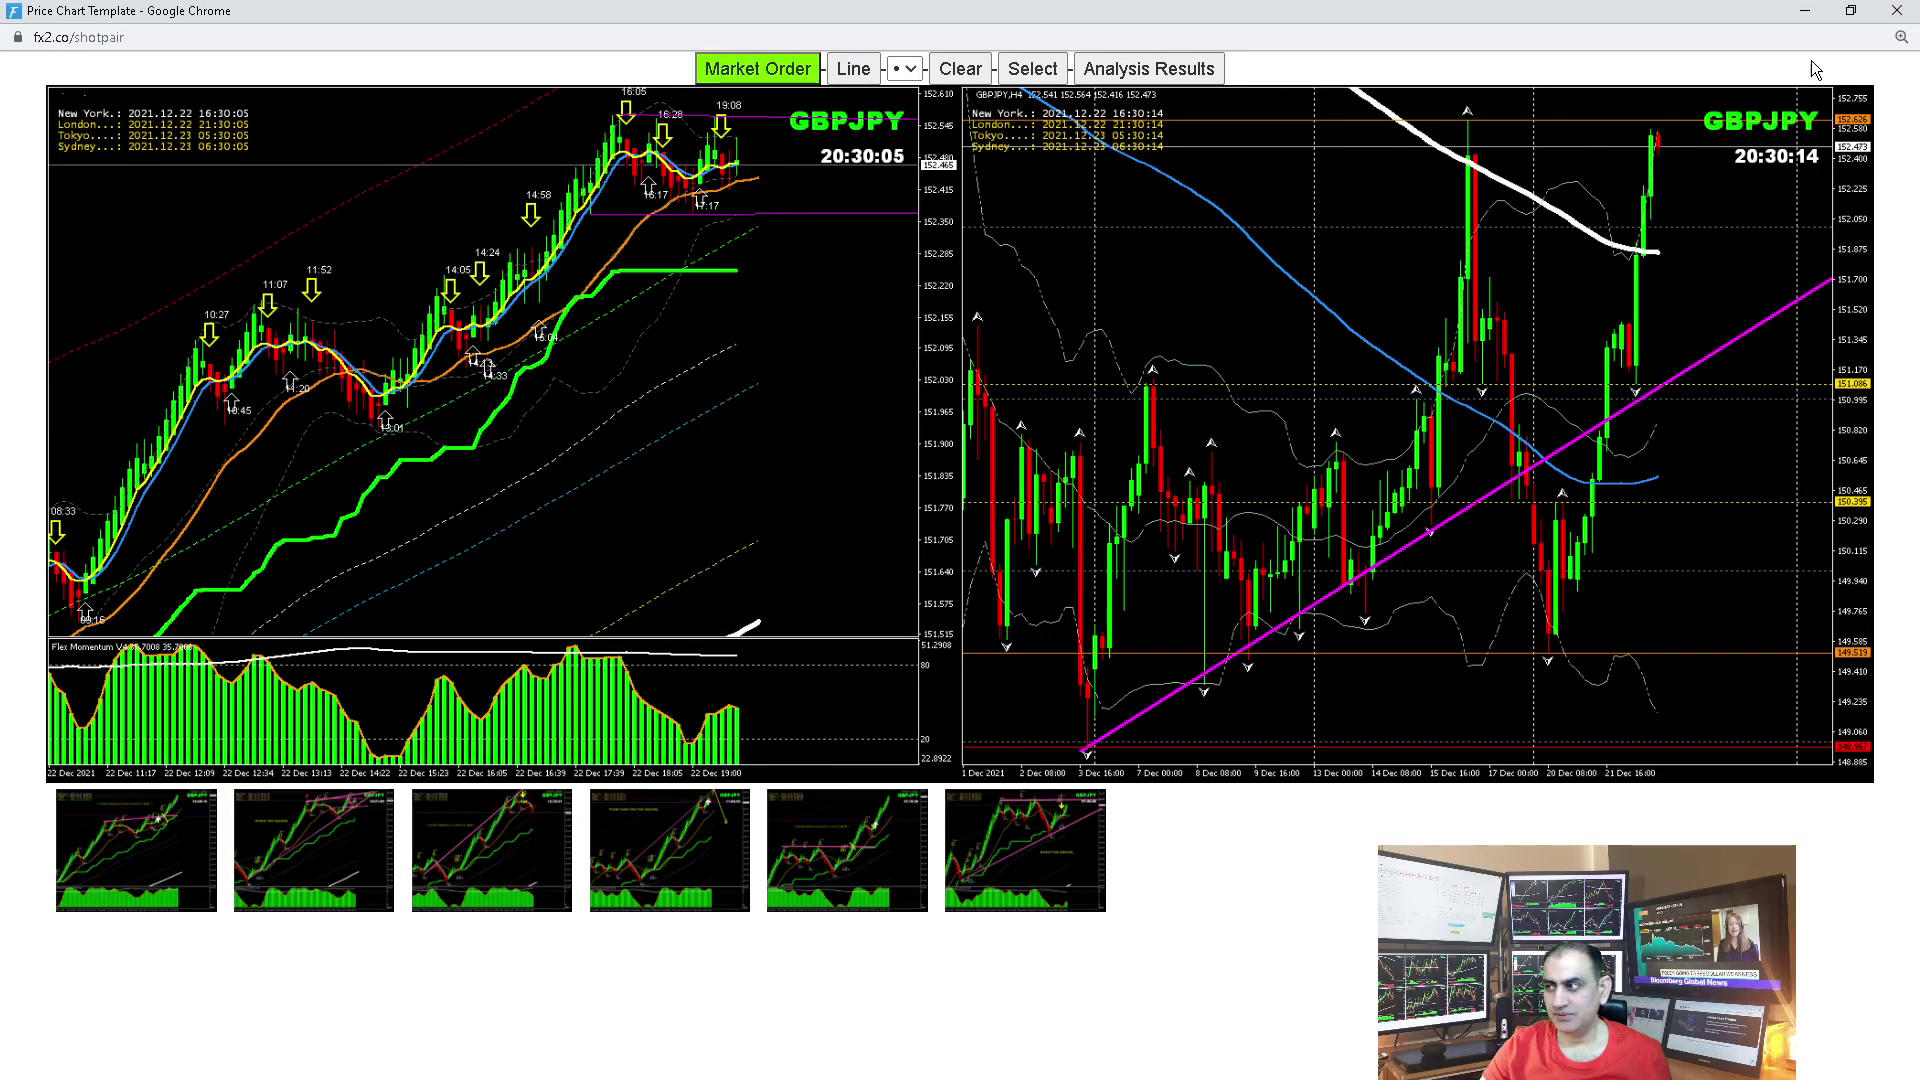
{"action": "left_click", "coordinate": [1896, 11]}
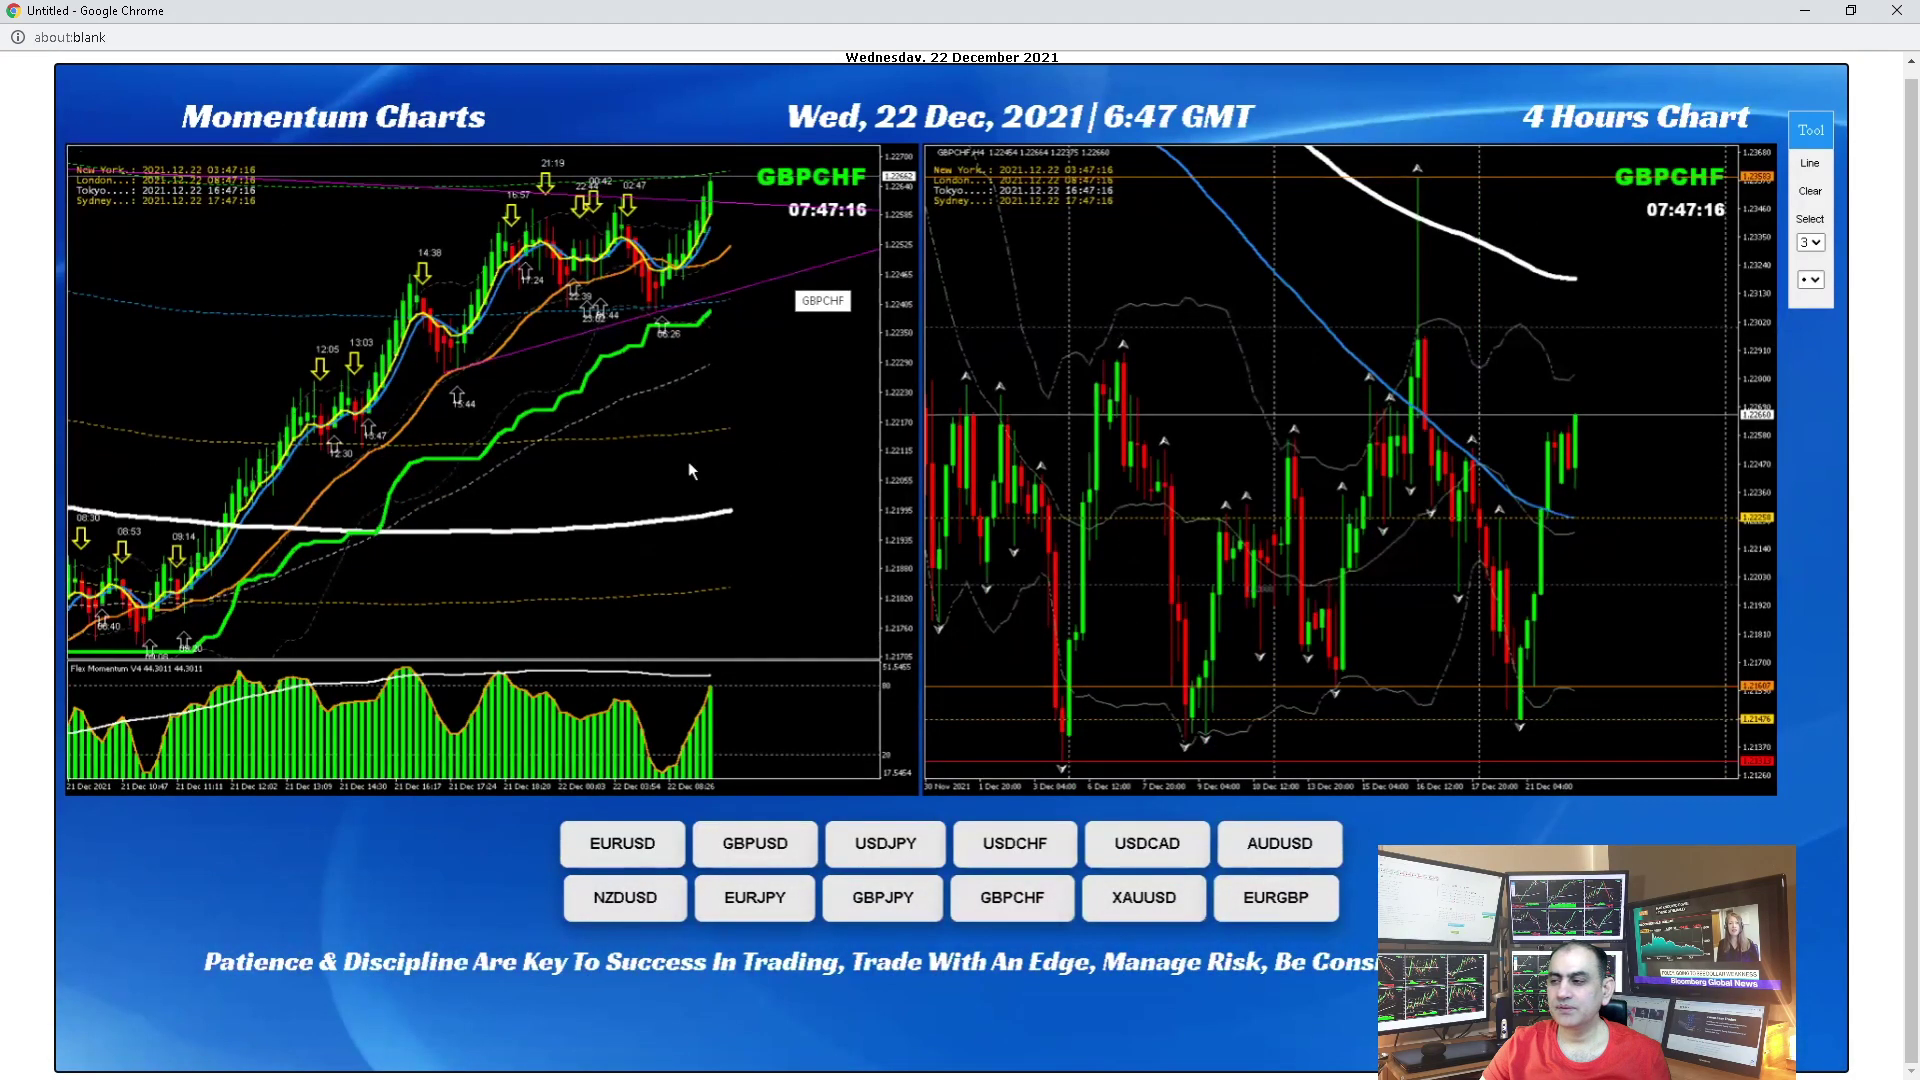
Step: Follow the recorded GBPCHF breakout analysis with its two rising trend lines above and below the price
{"action": "left_click", "coordinate": [482, 405]}
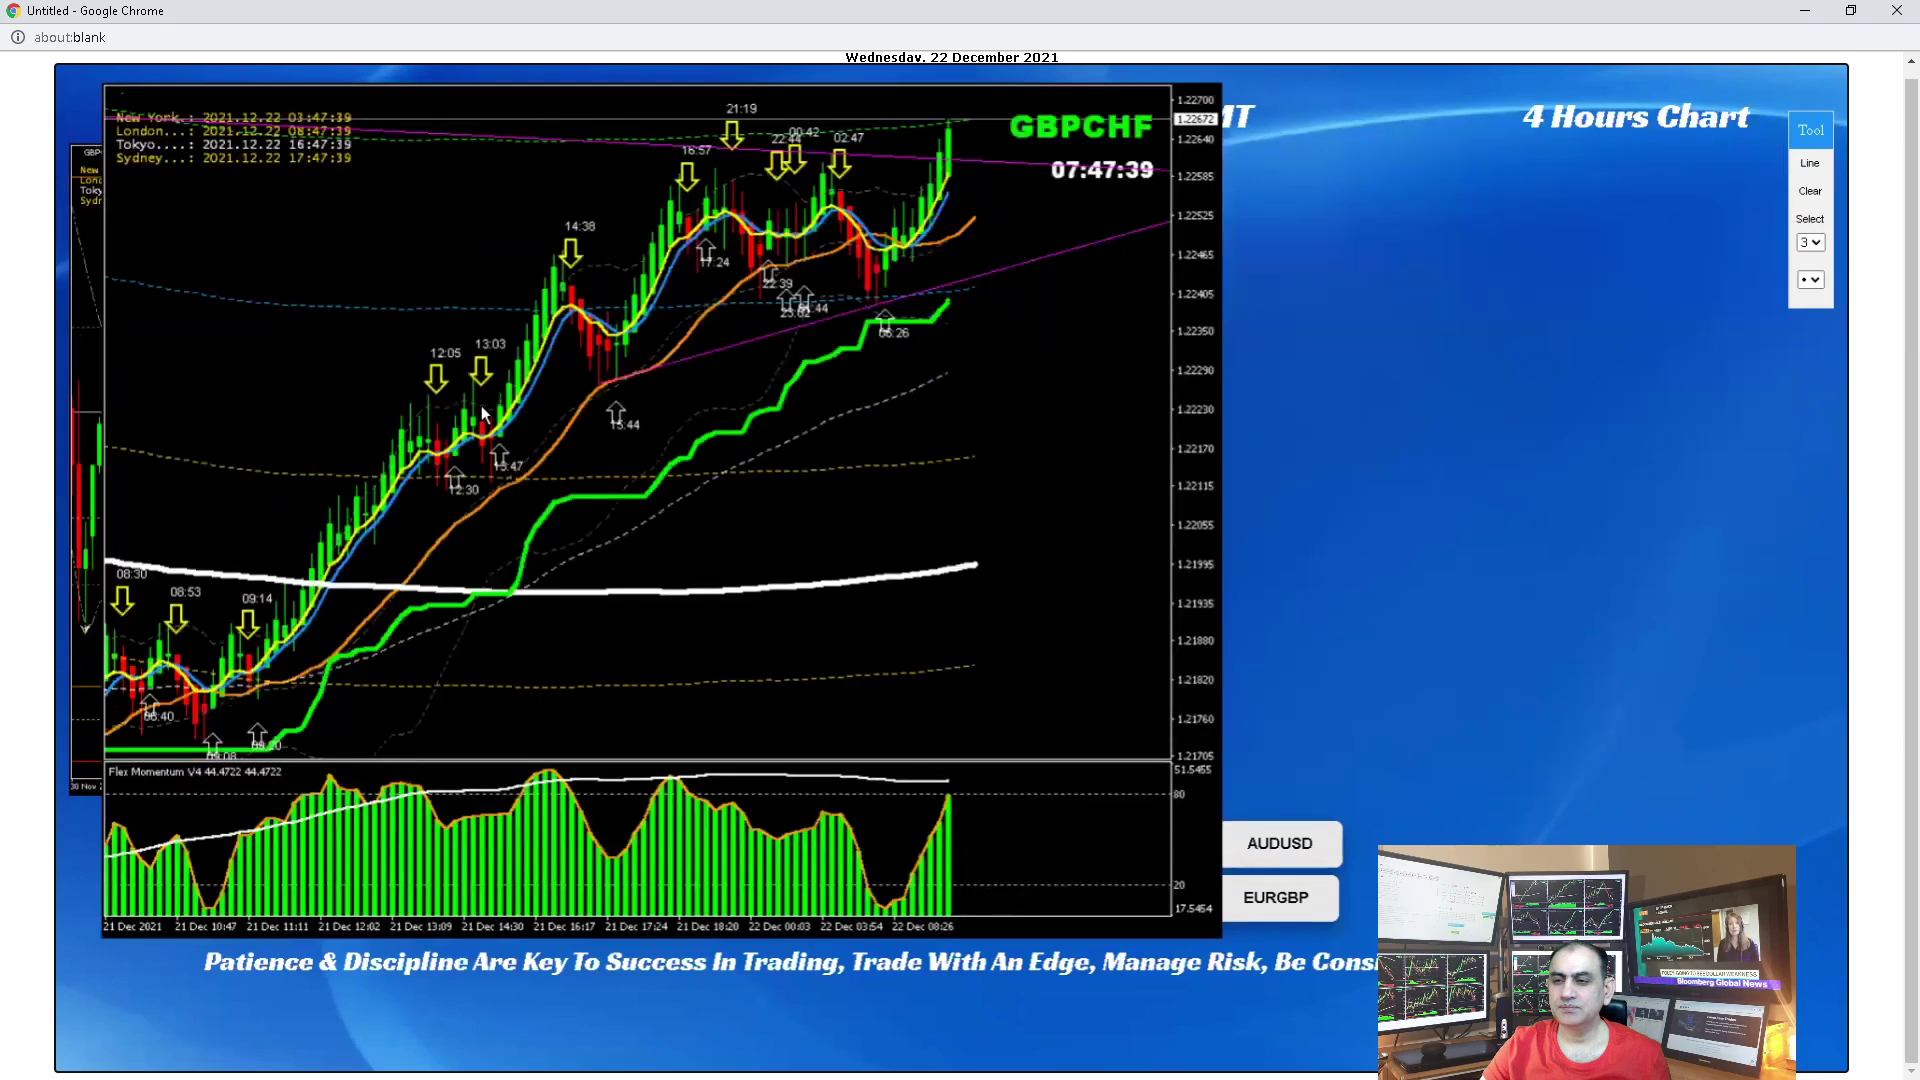
{"action": "mouse_move", "coordinate": [418, 430]}
{"action": "left_mouse_down"}
{"action": "mouse_move", "coordinate": [888, 297]}
{"action": "mouse_move", "coordinate": [1190, 184]}
{"action": "left_mouse_up"}
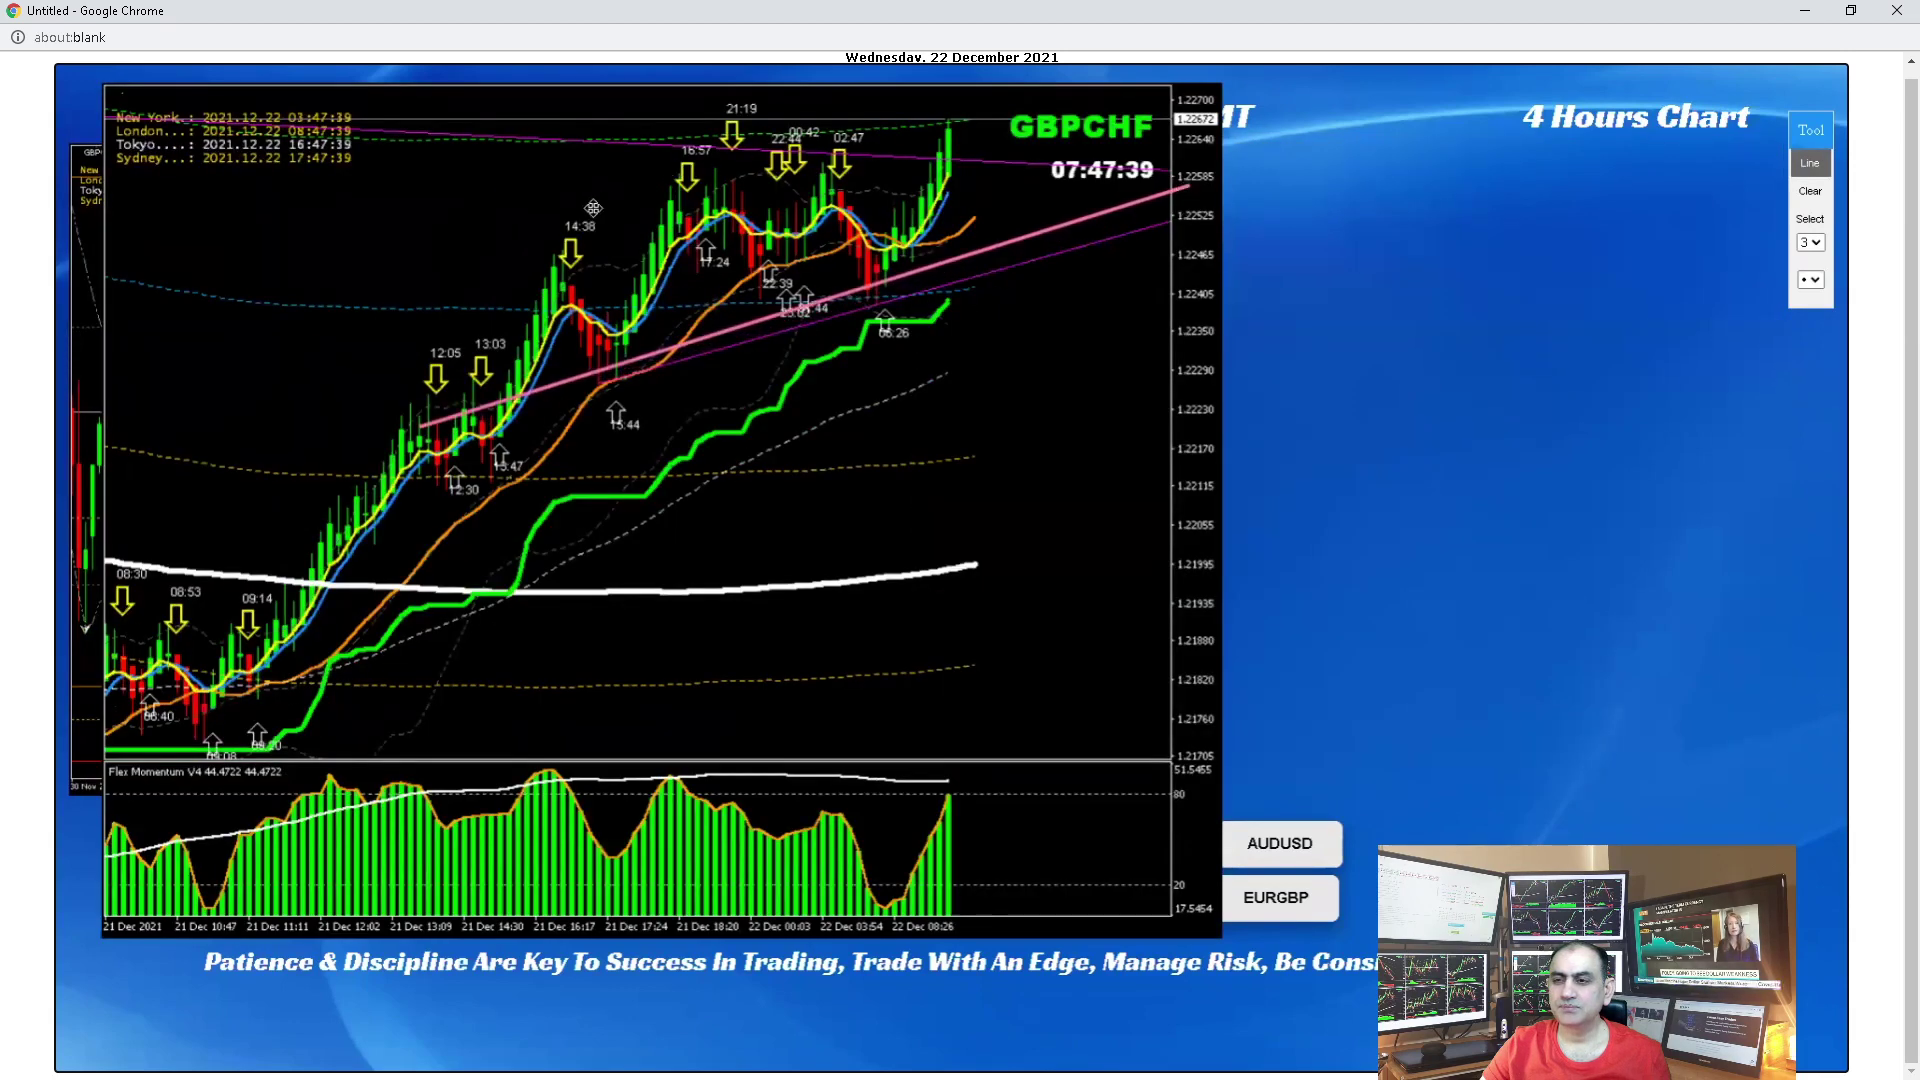
{"action": "left_click_drag", "start_coordinate": [592, 207], "coordinate": [1060, 94]}
{"action": "left_click_drag", "start_coordinate": [592, 208], "coordinate": [1075, 90]}
{"action": "left_click_drag", "start_coordinate": [420, 432], "coordinate": [1188, 180]}
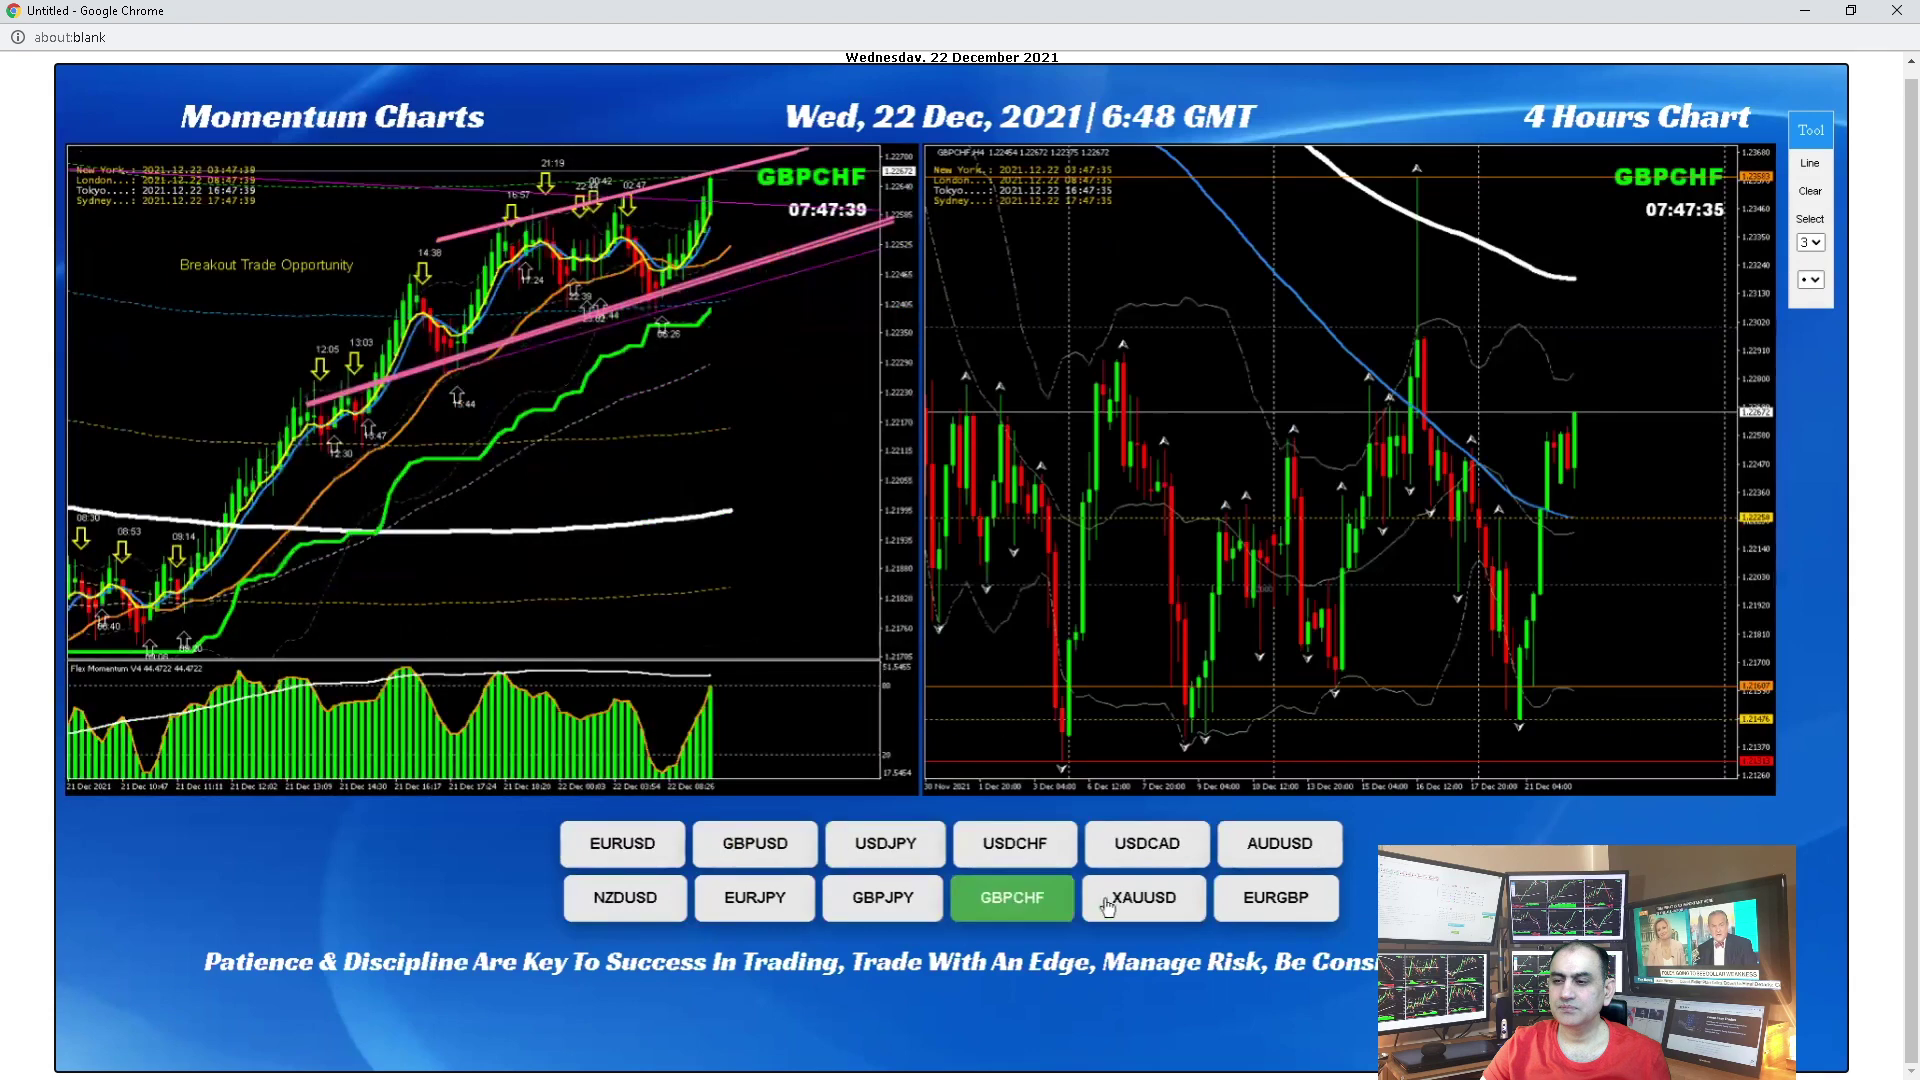
Step: Pause the recording at the GBPCHF breakout analysis and open the GBPCHF alert's maximized price chart with its widened analysis results
{"action": "left_click", "coordinate": [1092, 290]}
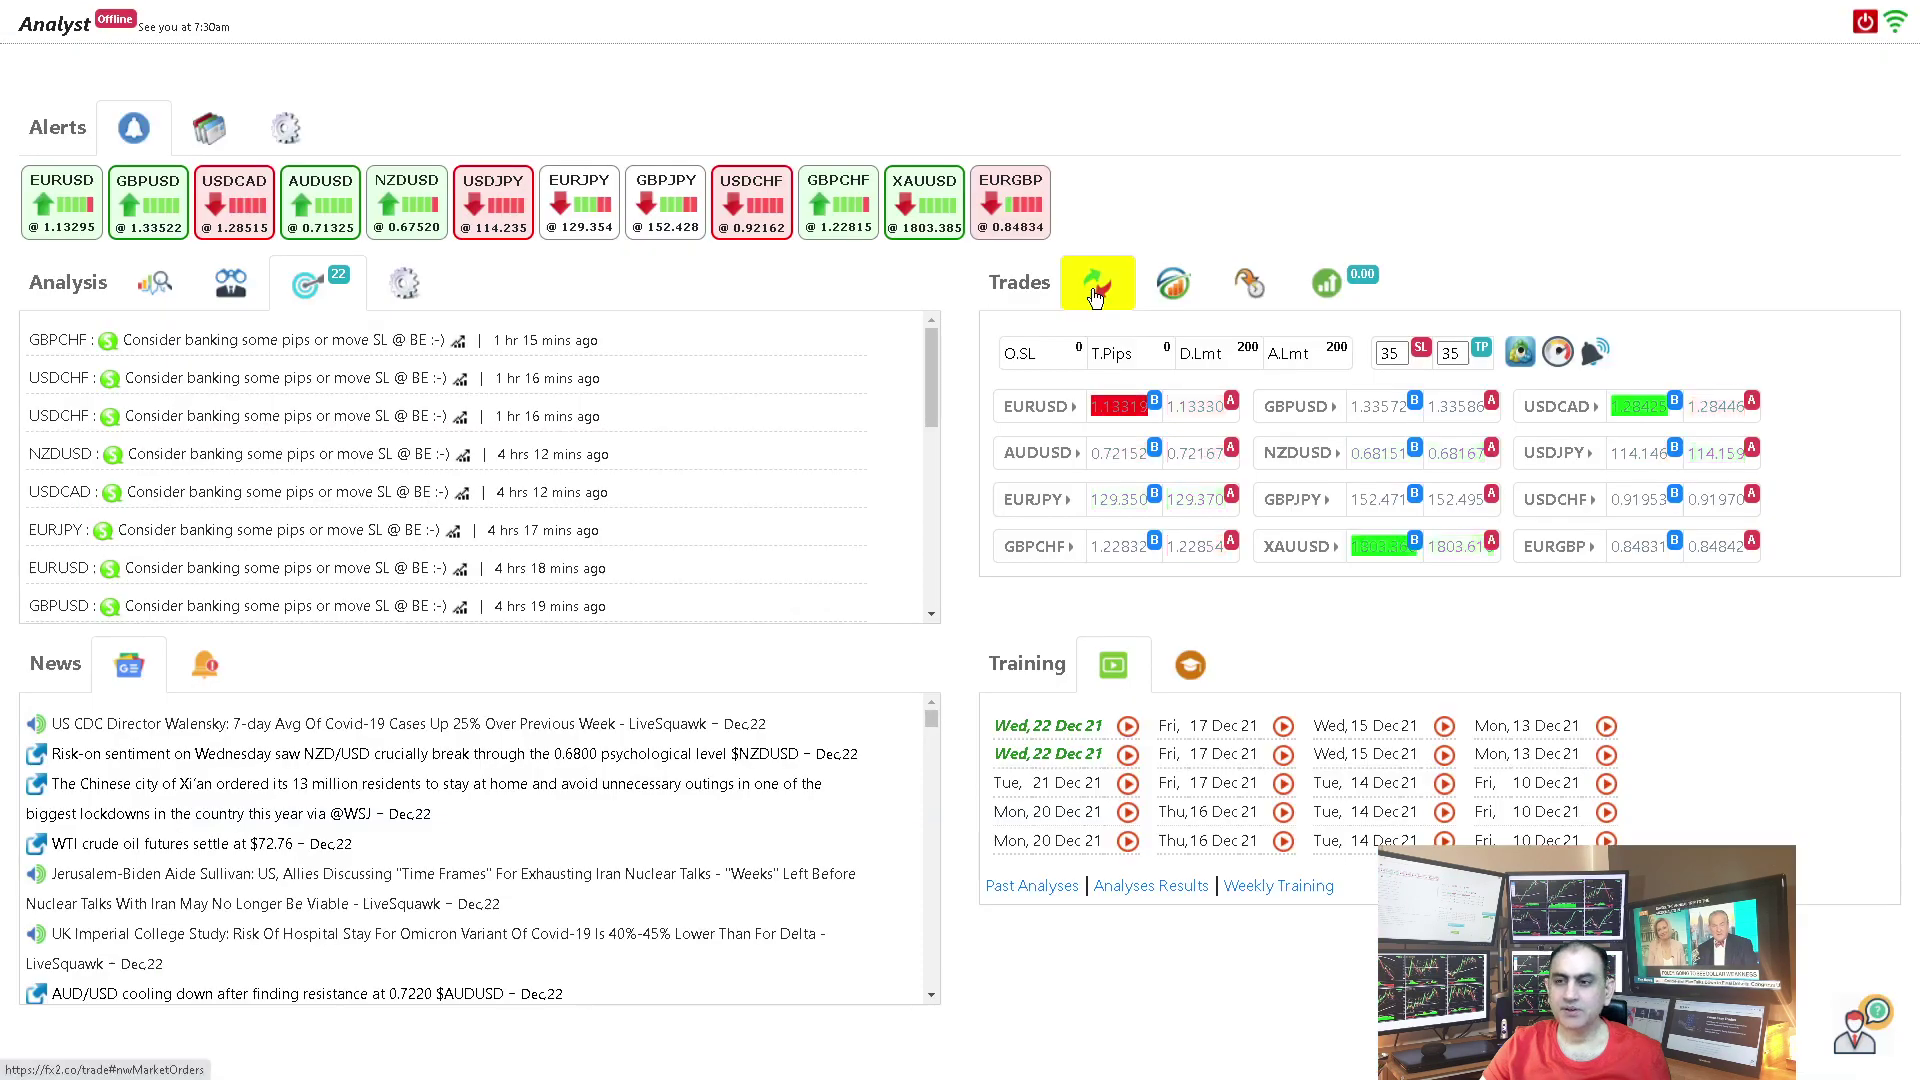
{"action": "left_click", "coordinate": [838, 225]}
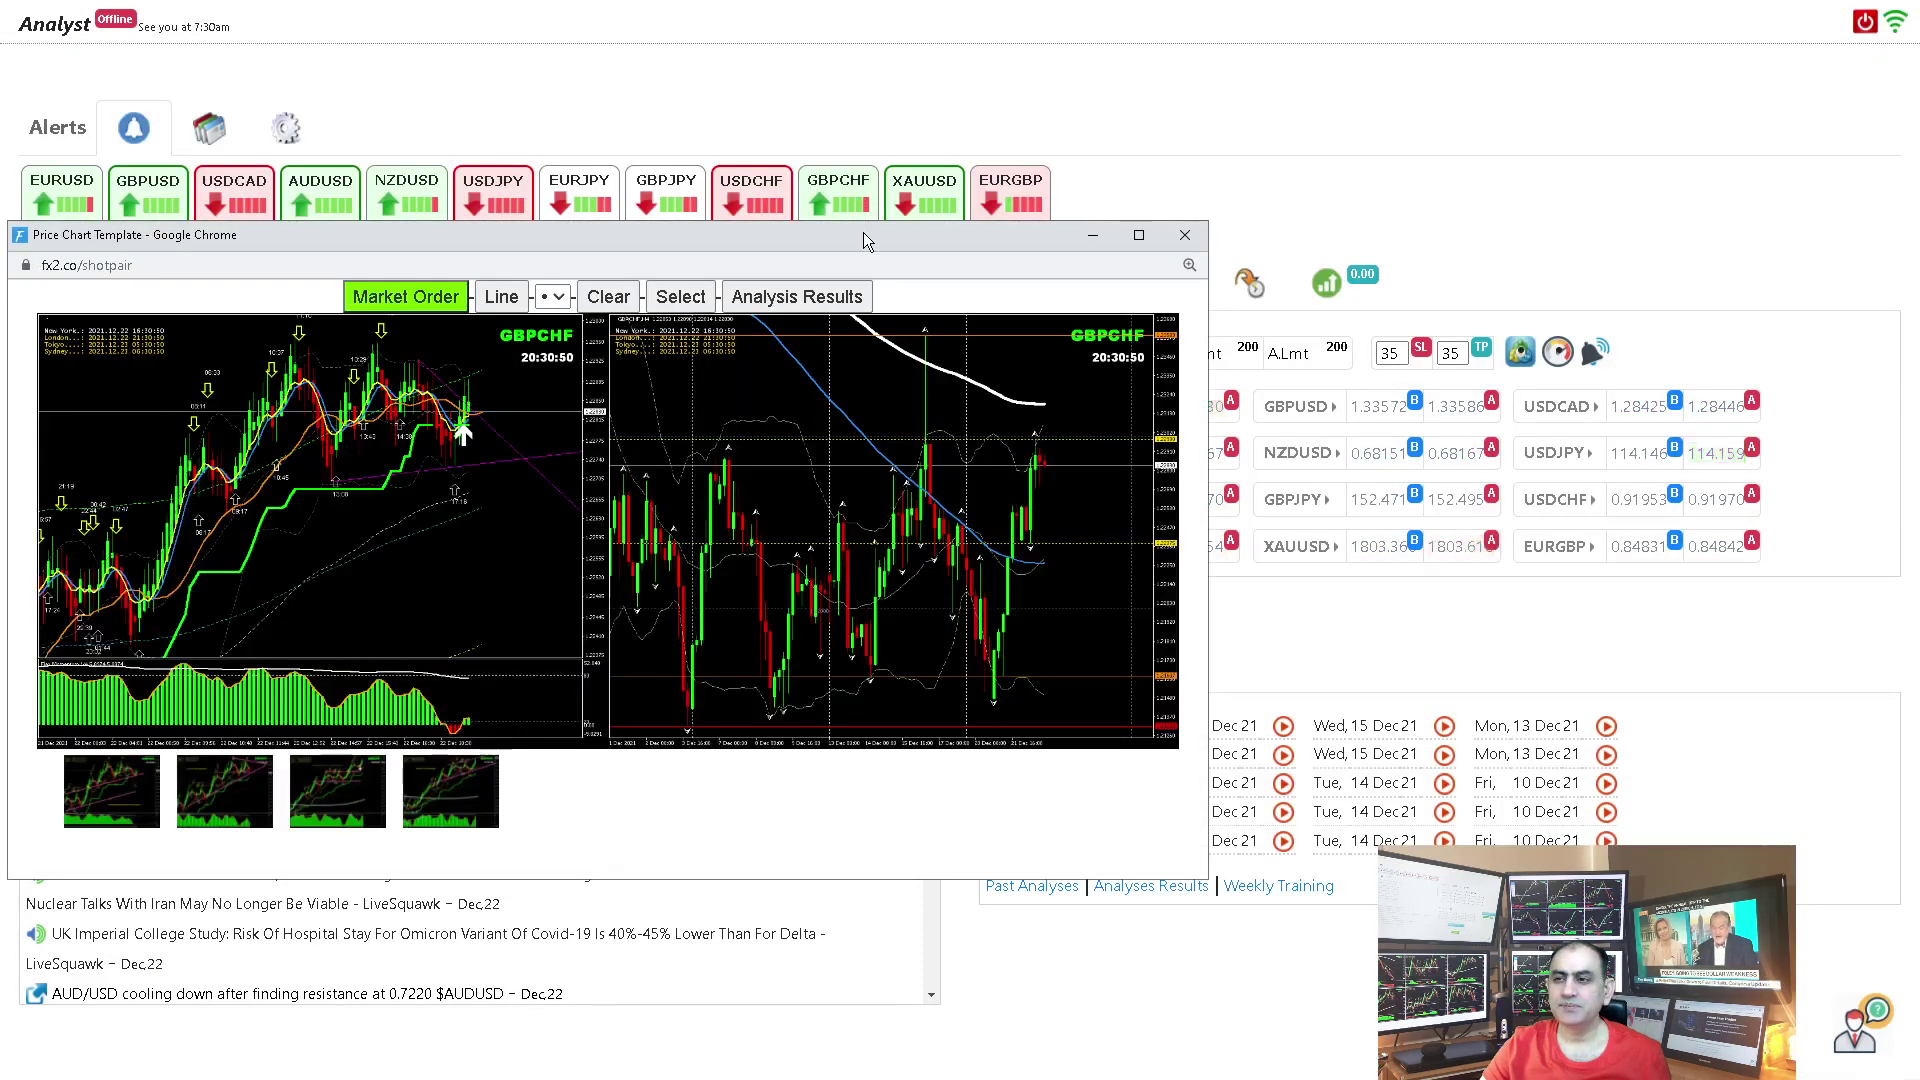
{"action": "double_click", "coordinate": [862, 240]}
{"action": "left_click", "coordinate": [1148, 68]}
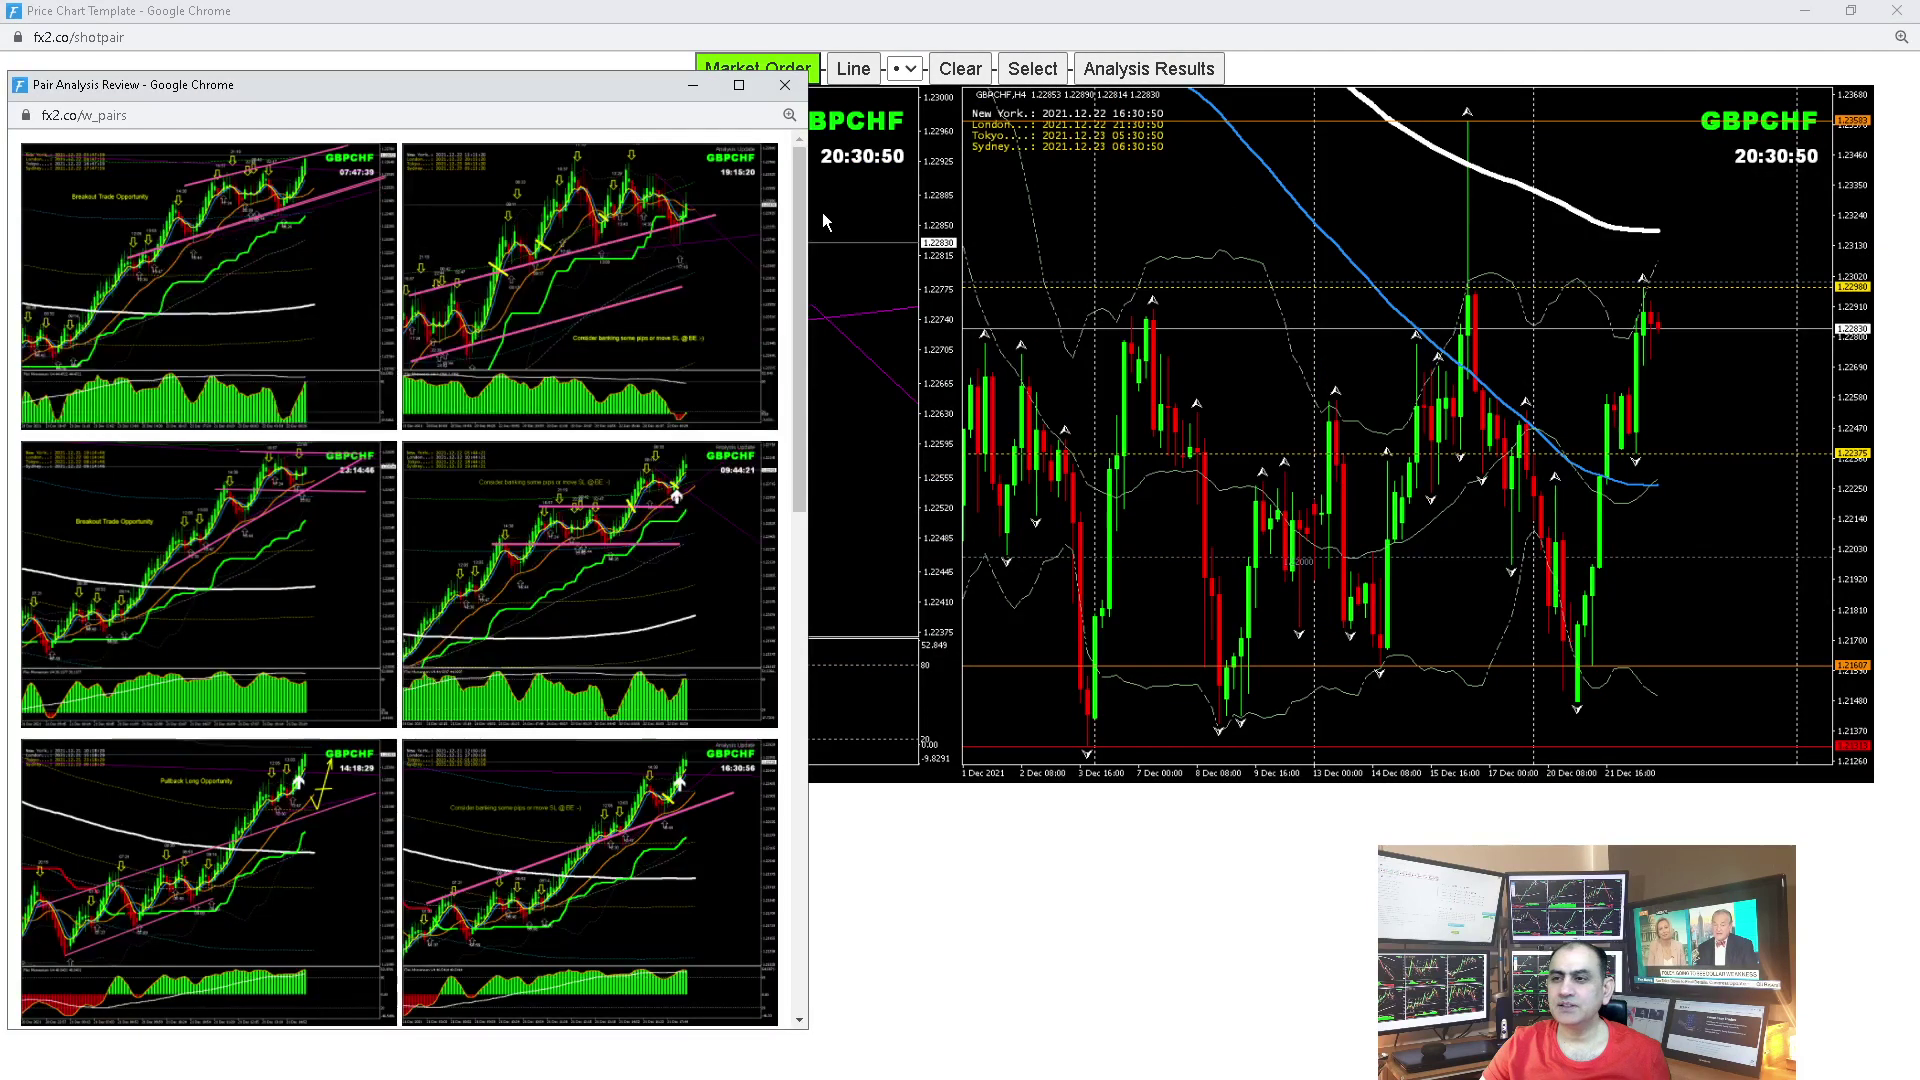
{"action": "left_click_drag", "start_coordinate": [810, 225], "coordinate": [1320, 225]}
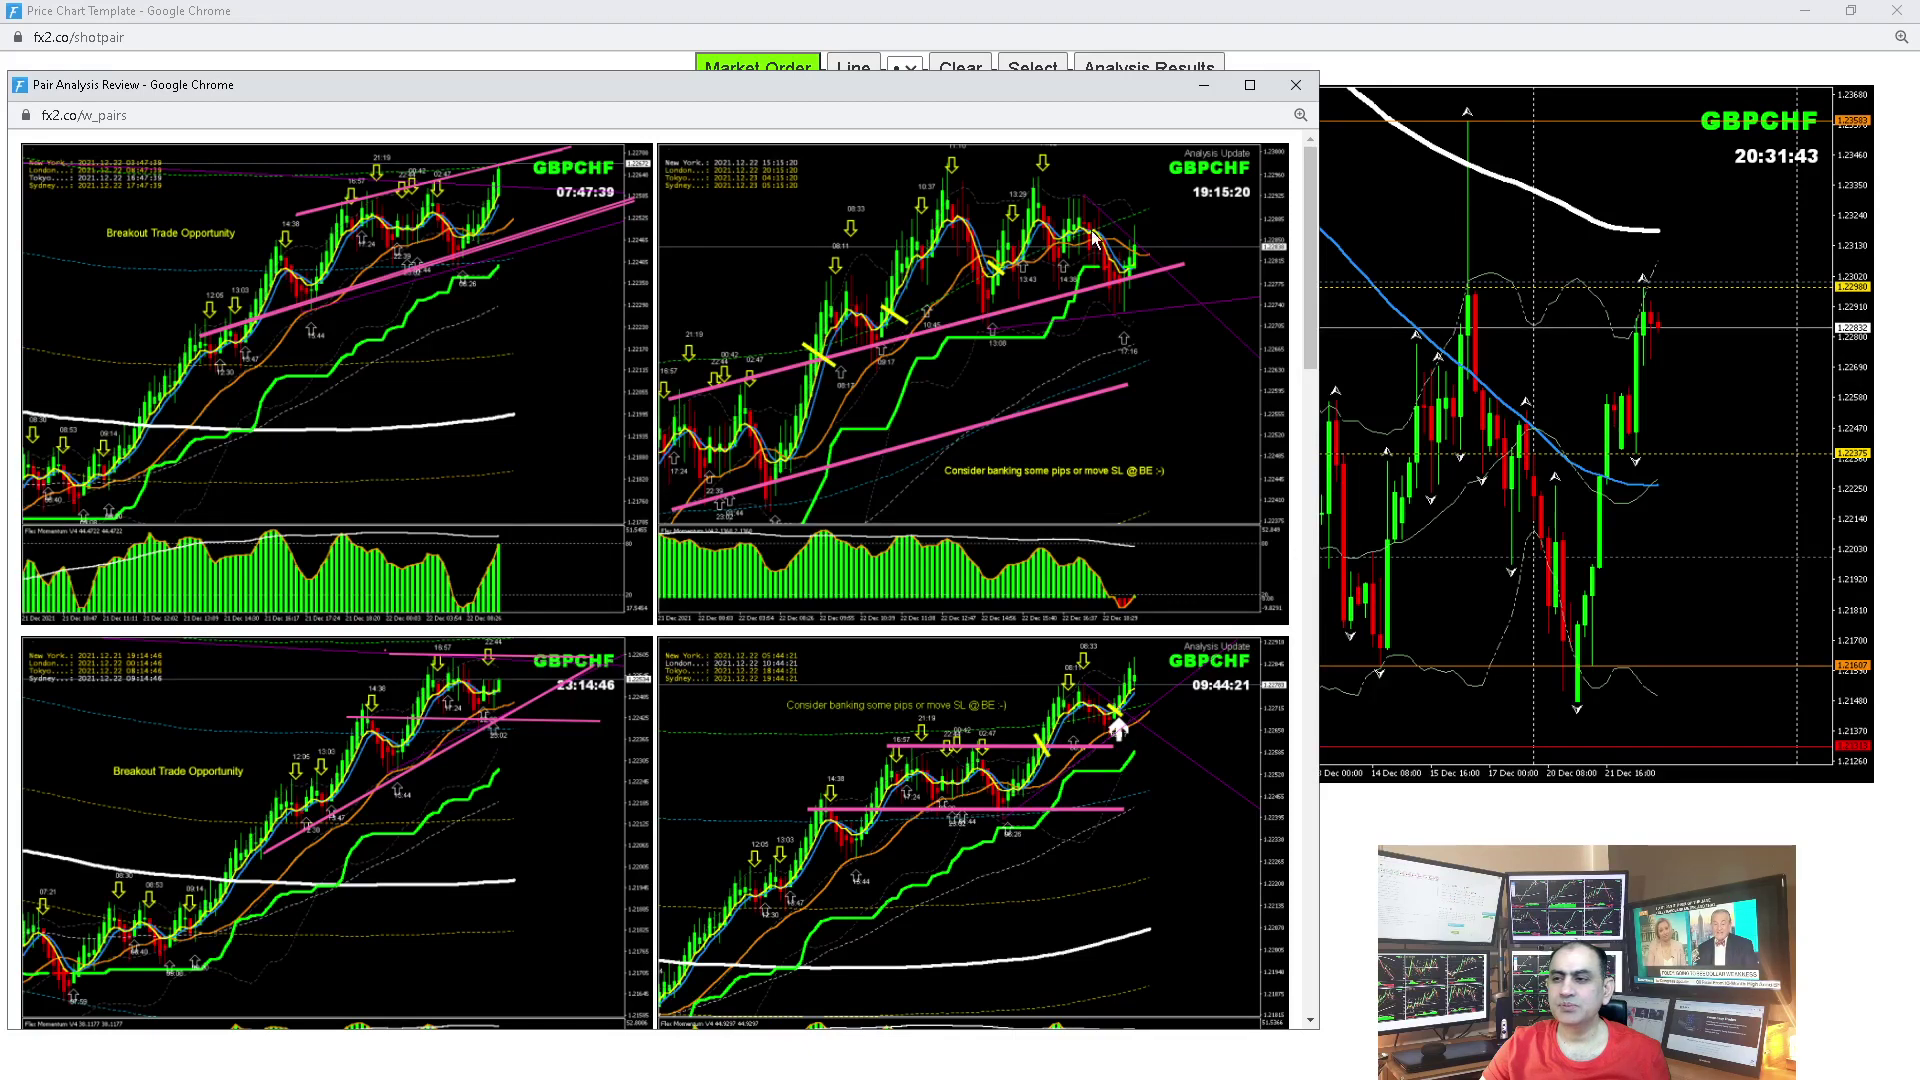
Step: Close the GBPCHF results and price chart windows and resume the recording for the XAUUSD analysis
{"action": "left_click", "coordinate": [1295, 84]}
{"action": "left_click", "coordinate": [1896, 12]}
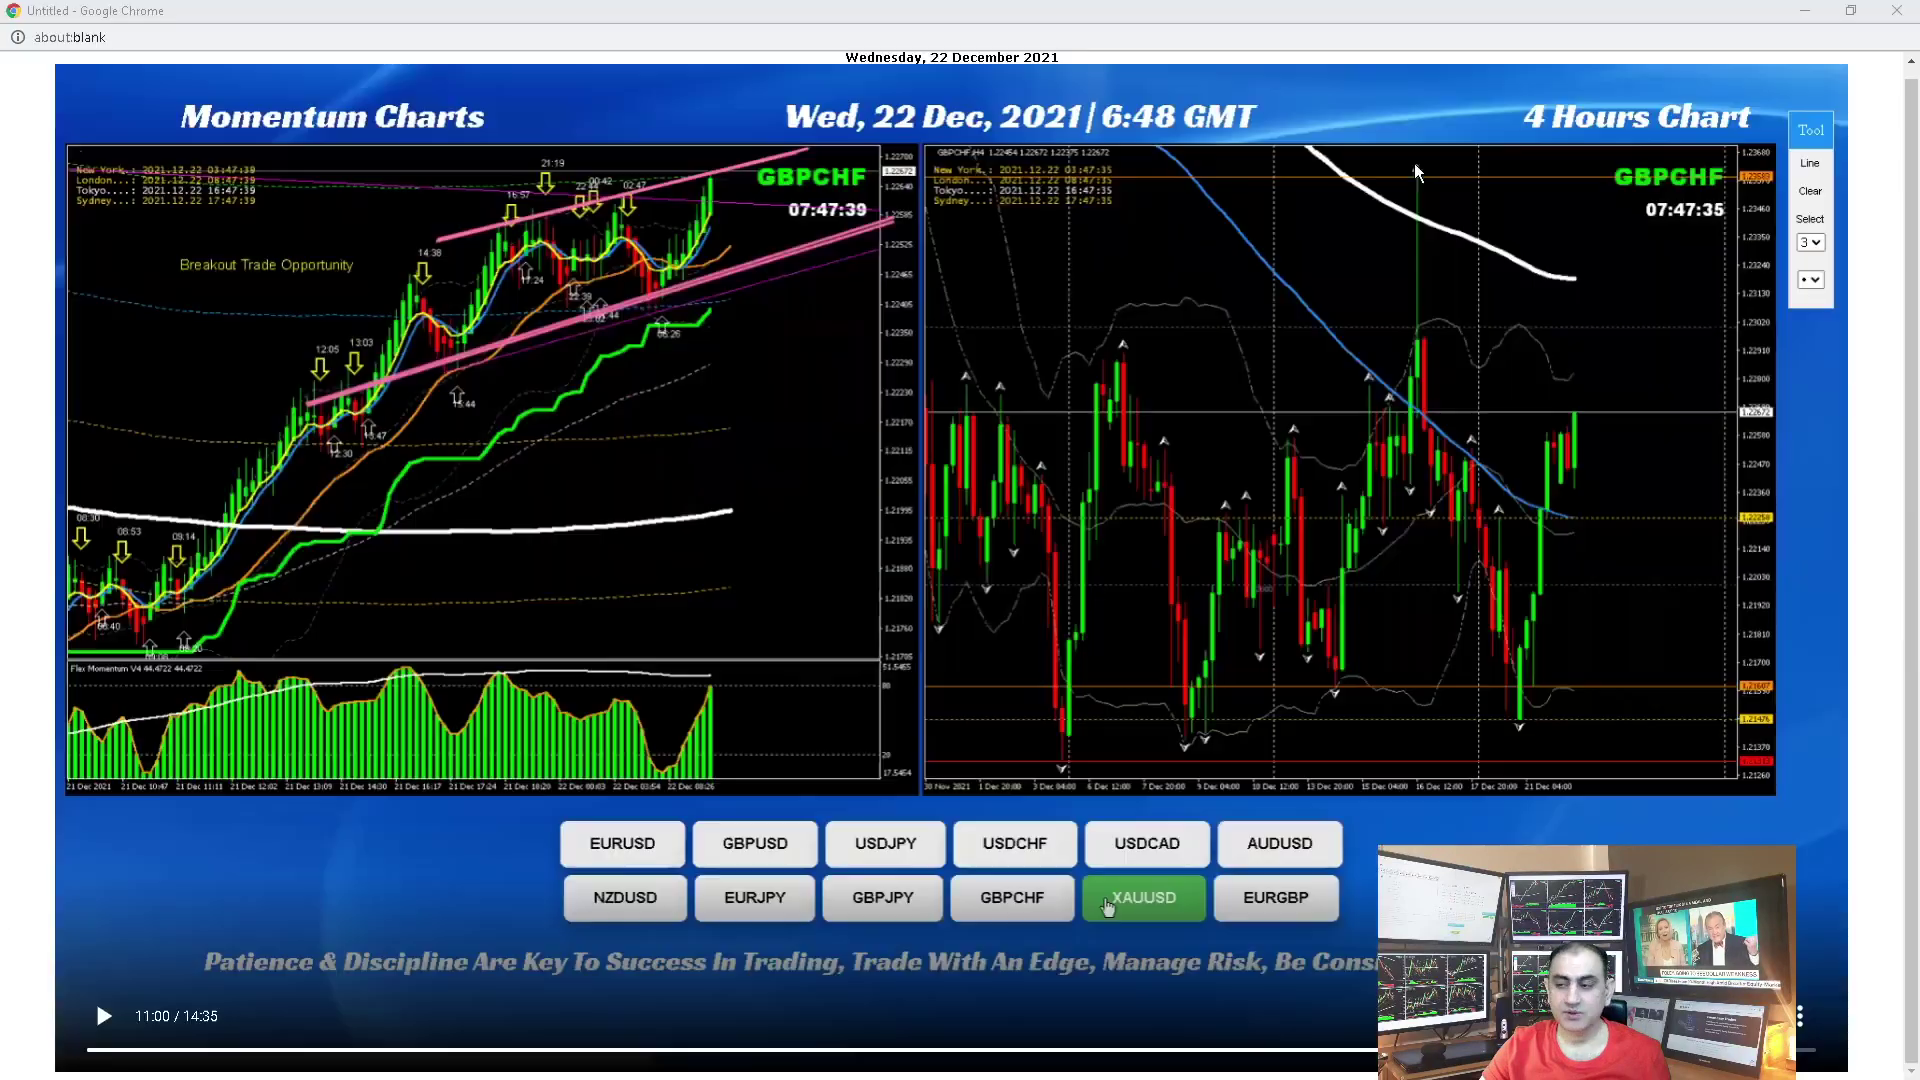
{"action": "left_click", "coordinate": [1244, 266]}
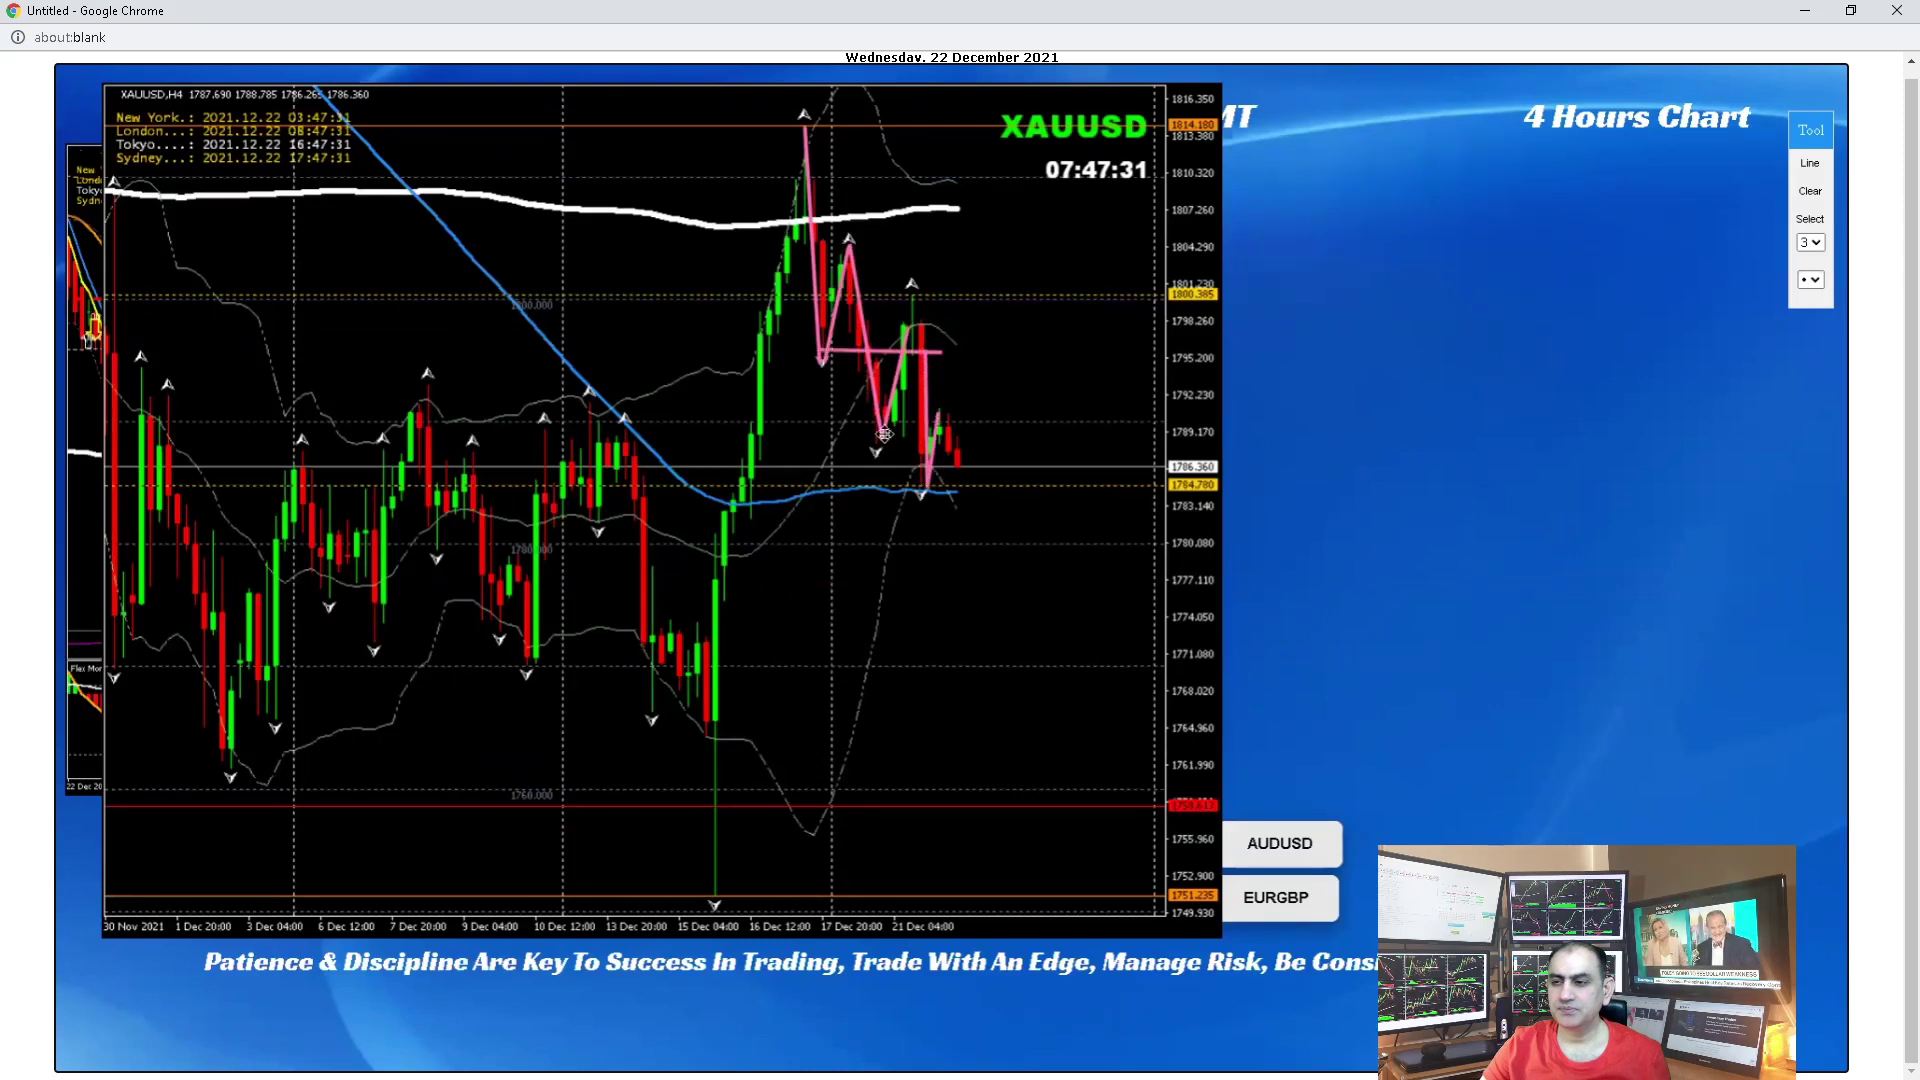
Step: Follow the recorded XAUUSD pullback short or breakout long analysis with its descending trend line, near-horizontal levels and yellow arrows
{"action": "left_click", "coordinate": [980, 562]}
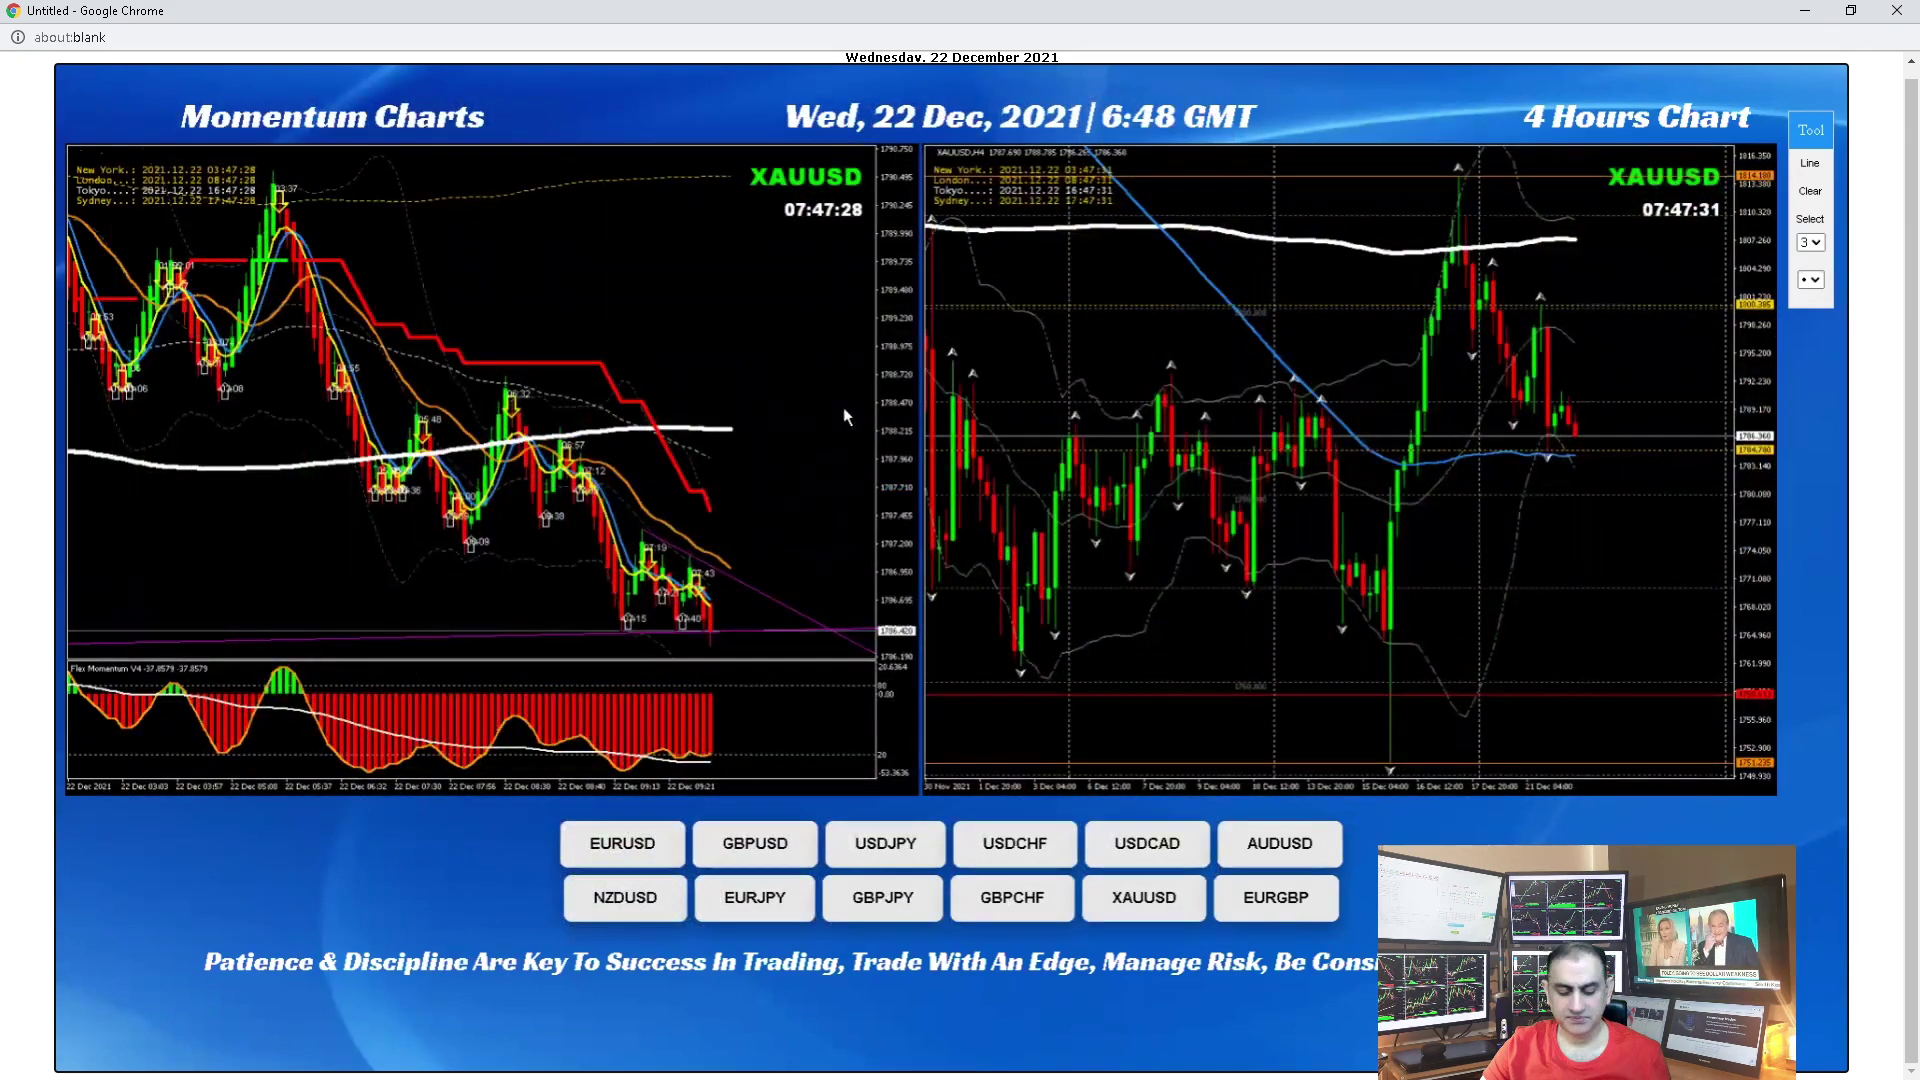
{"action": "left_click", "coordinate": [843, 406]}
{"action": "left_click_drag", "start_coordinate": [375, 127], "coordinate": [1183, 733]}
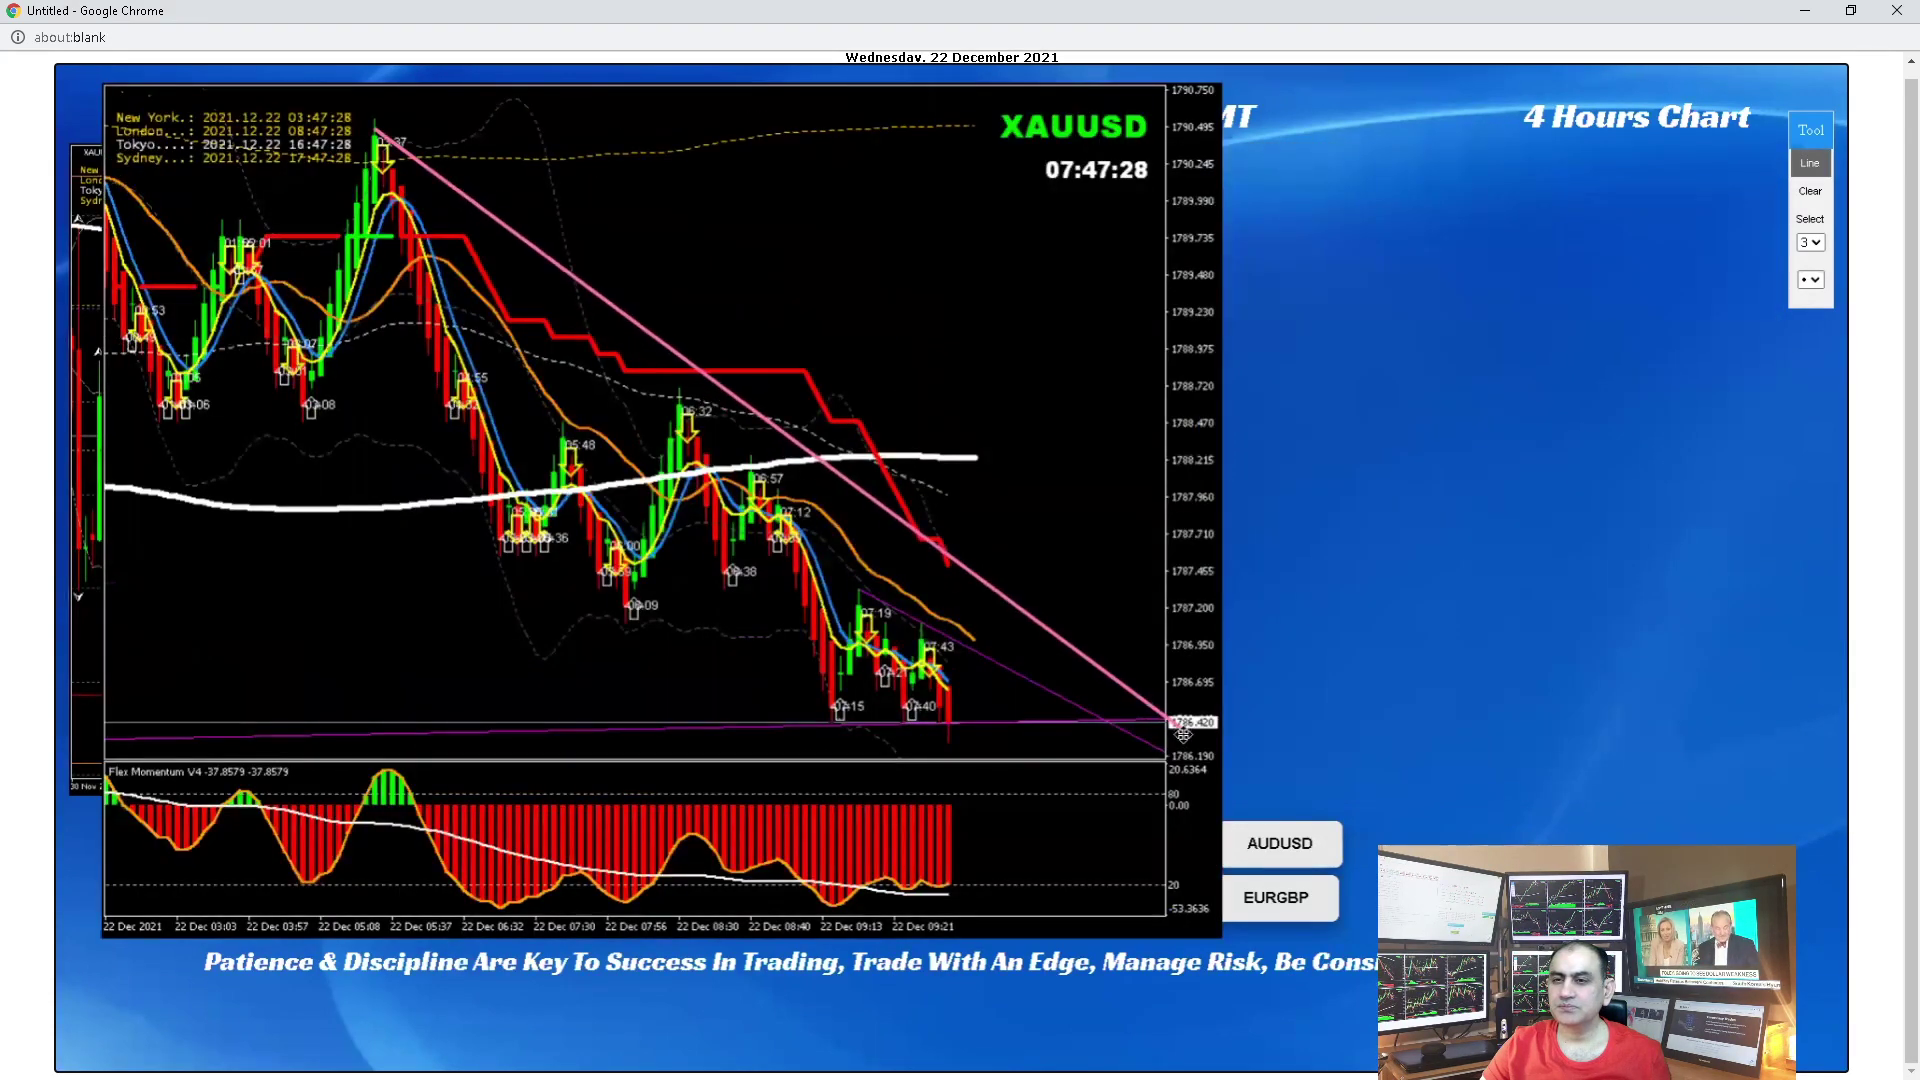
{"action": "left_click", "coordinate": [382, 127]}
{"action": "left_click_drag", "start_coordinate": [490, 557], "coordinate": [1158, 557]}
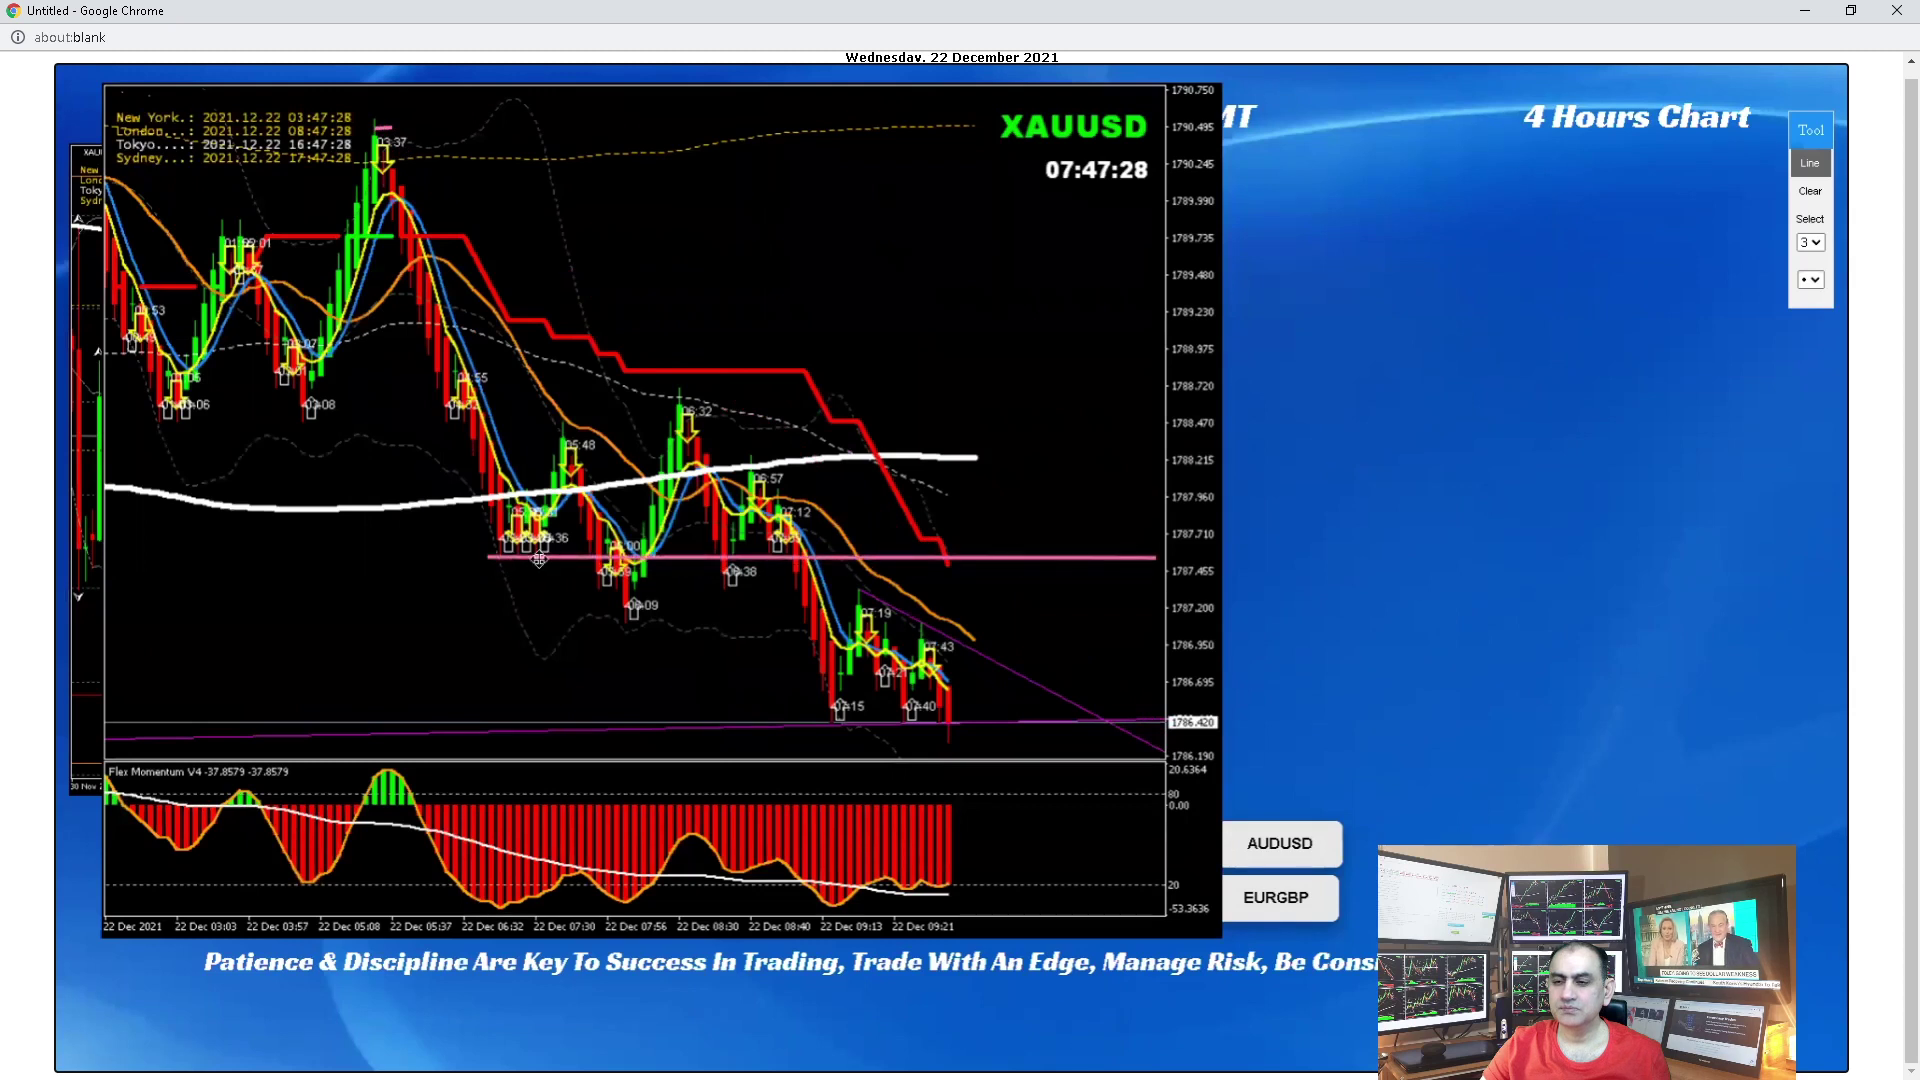
{"action": "left_click_drag", "start_coordinate": [495, 566], "coordinate": [1135, 553]}
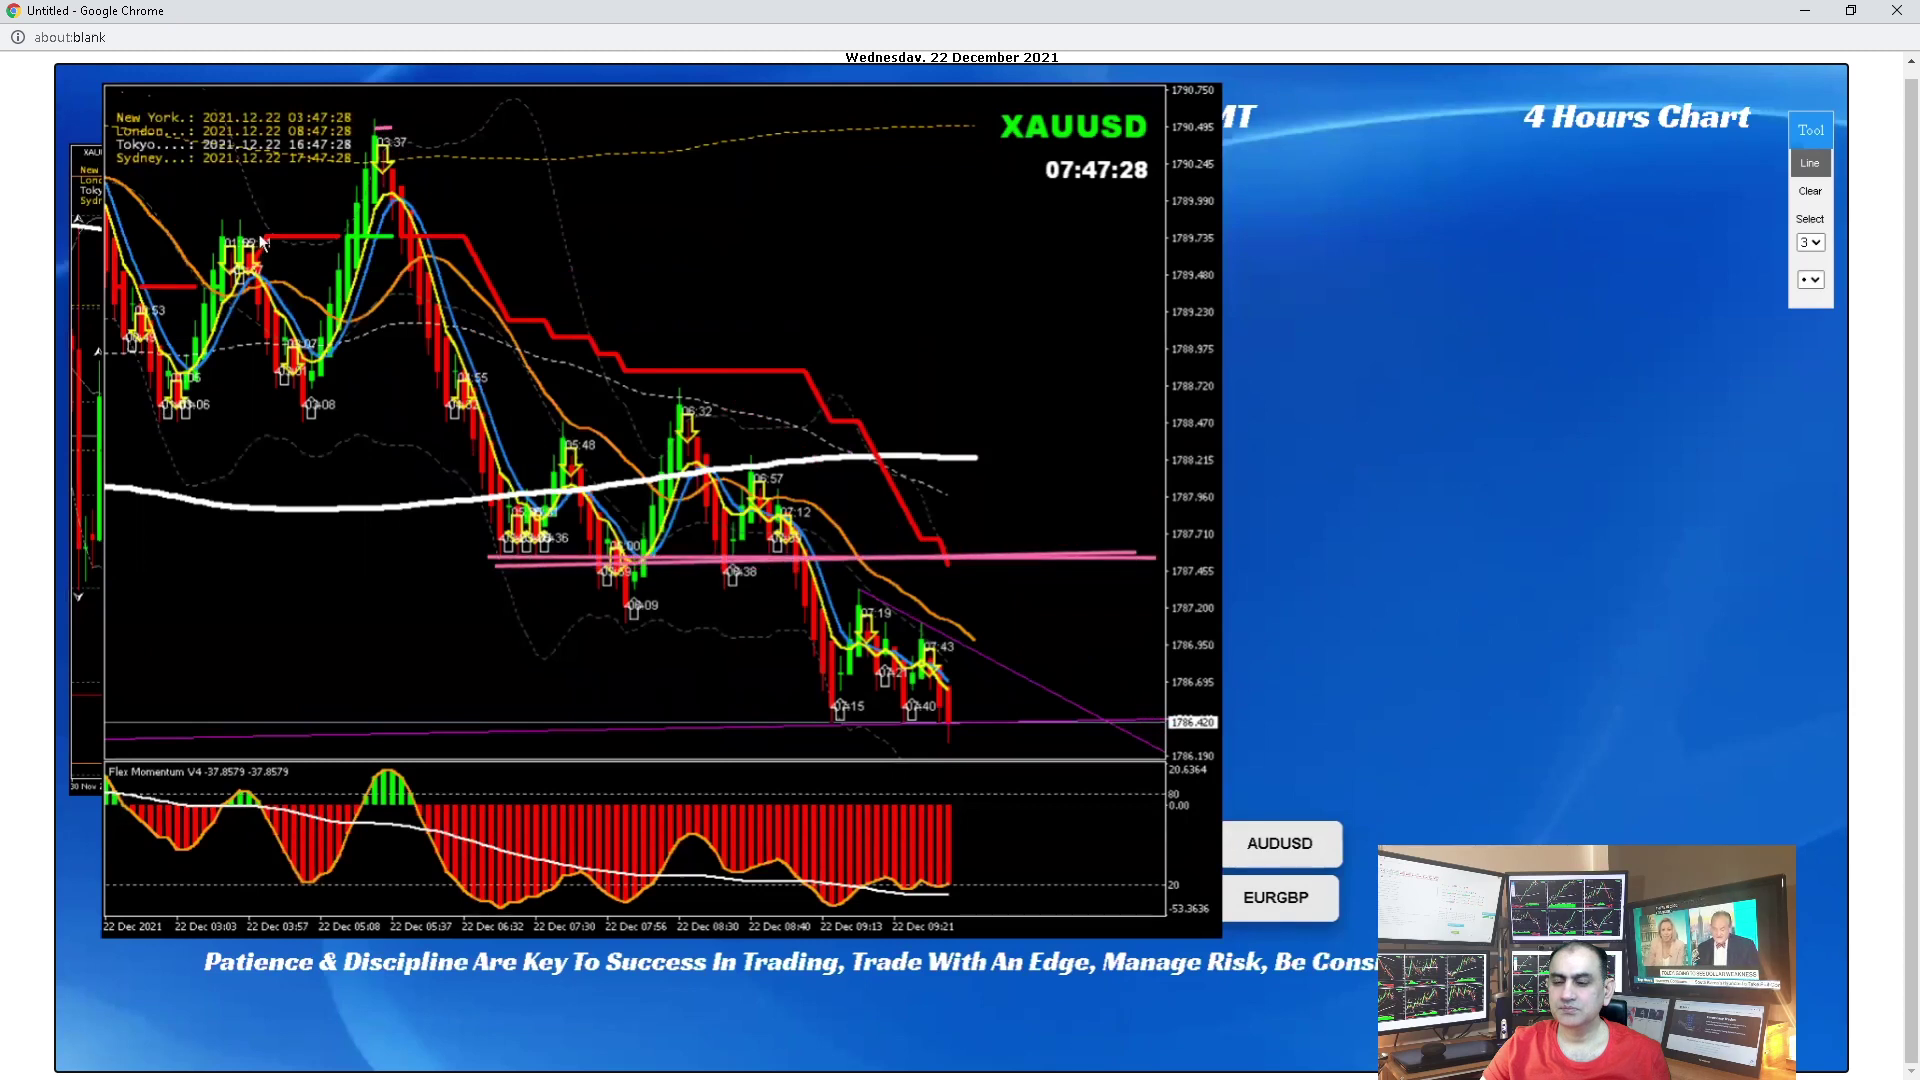
{"action": "left_click_drag", "start_coordinate": [214, 213], "coordinate": [1208, 607]}
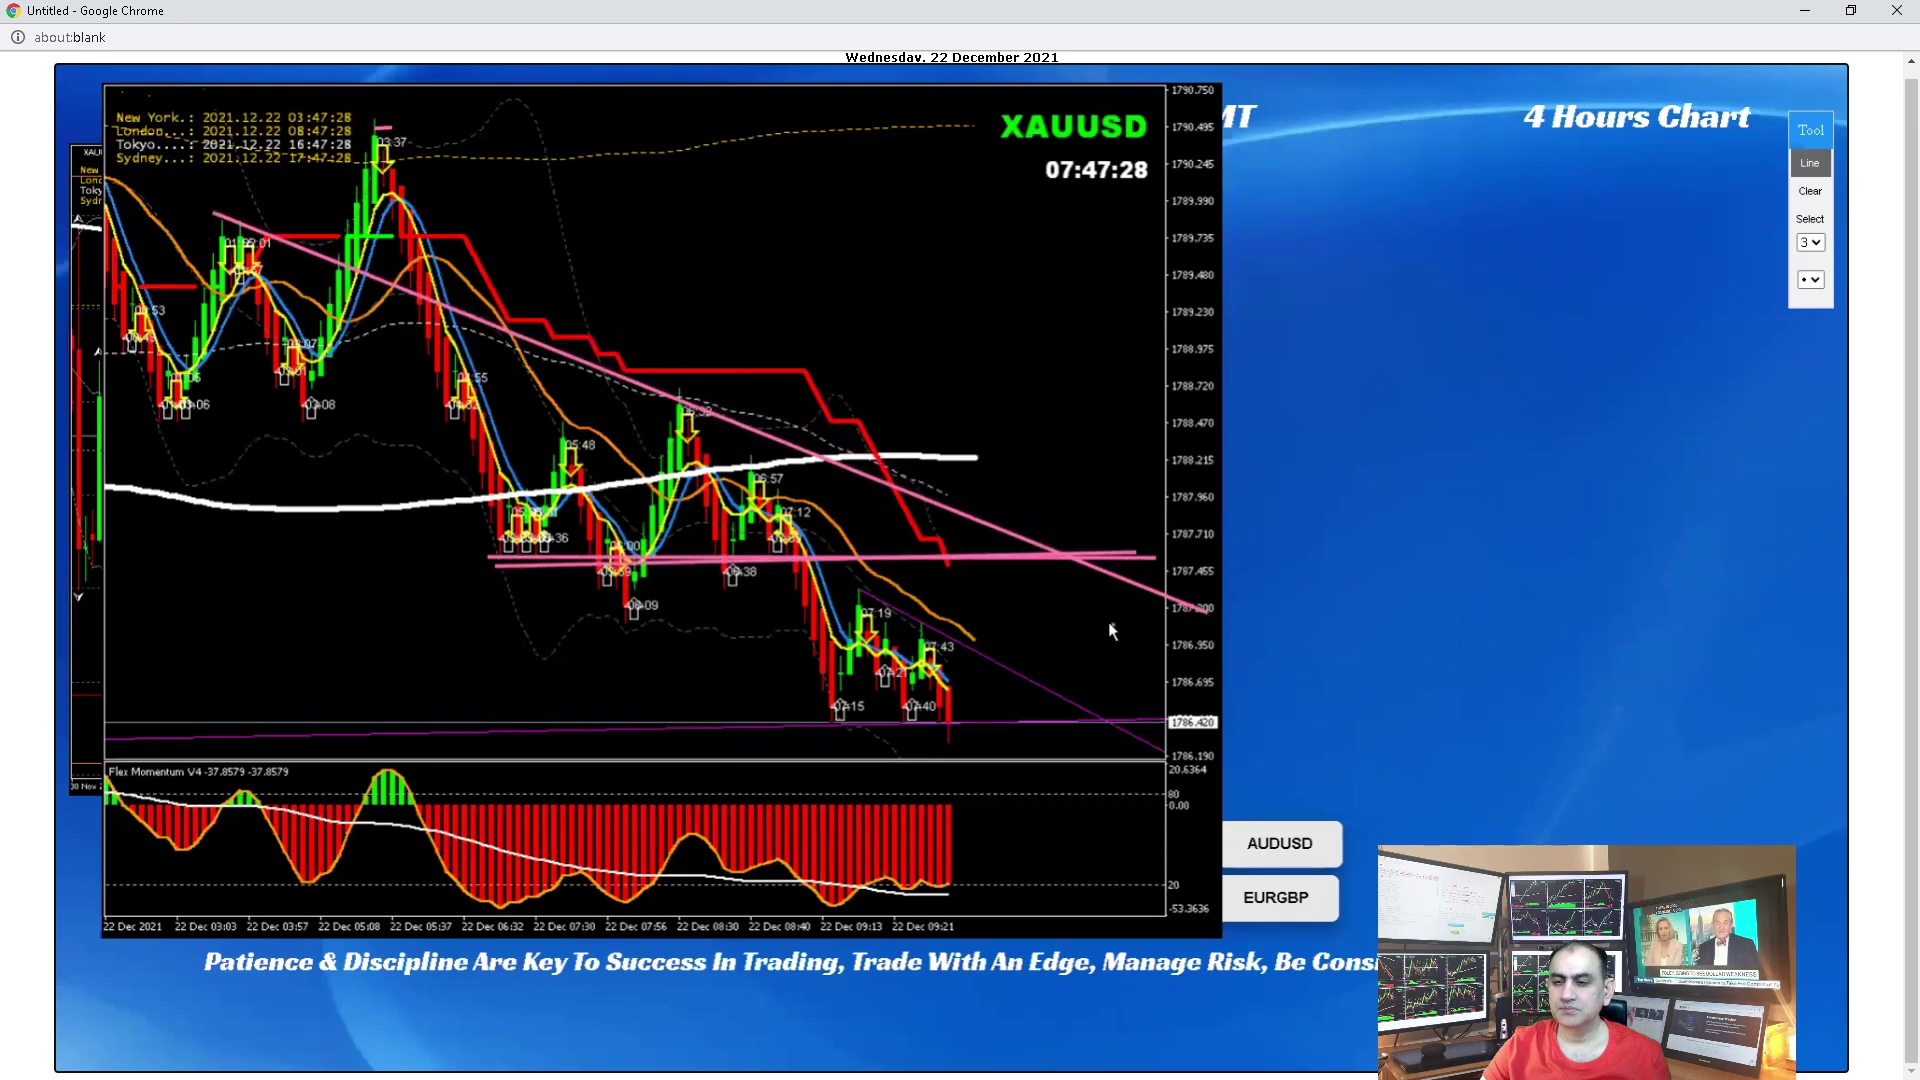
{"action": "mouse_move", "coordinate": [966, 578]}
{"action": "left_mouse_down"}
{"action": "mouse_move", "coordinate": [1047, 742]}
{"action": "mouse_move", "coordinate": [1025, 592]}
{"action": "left_mouse_up"}
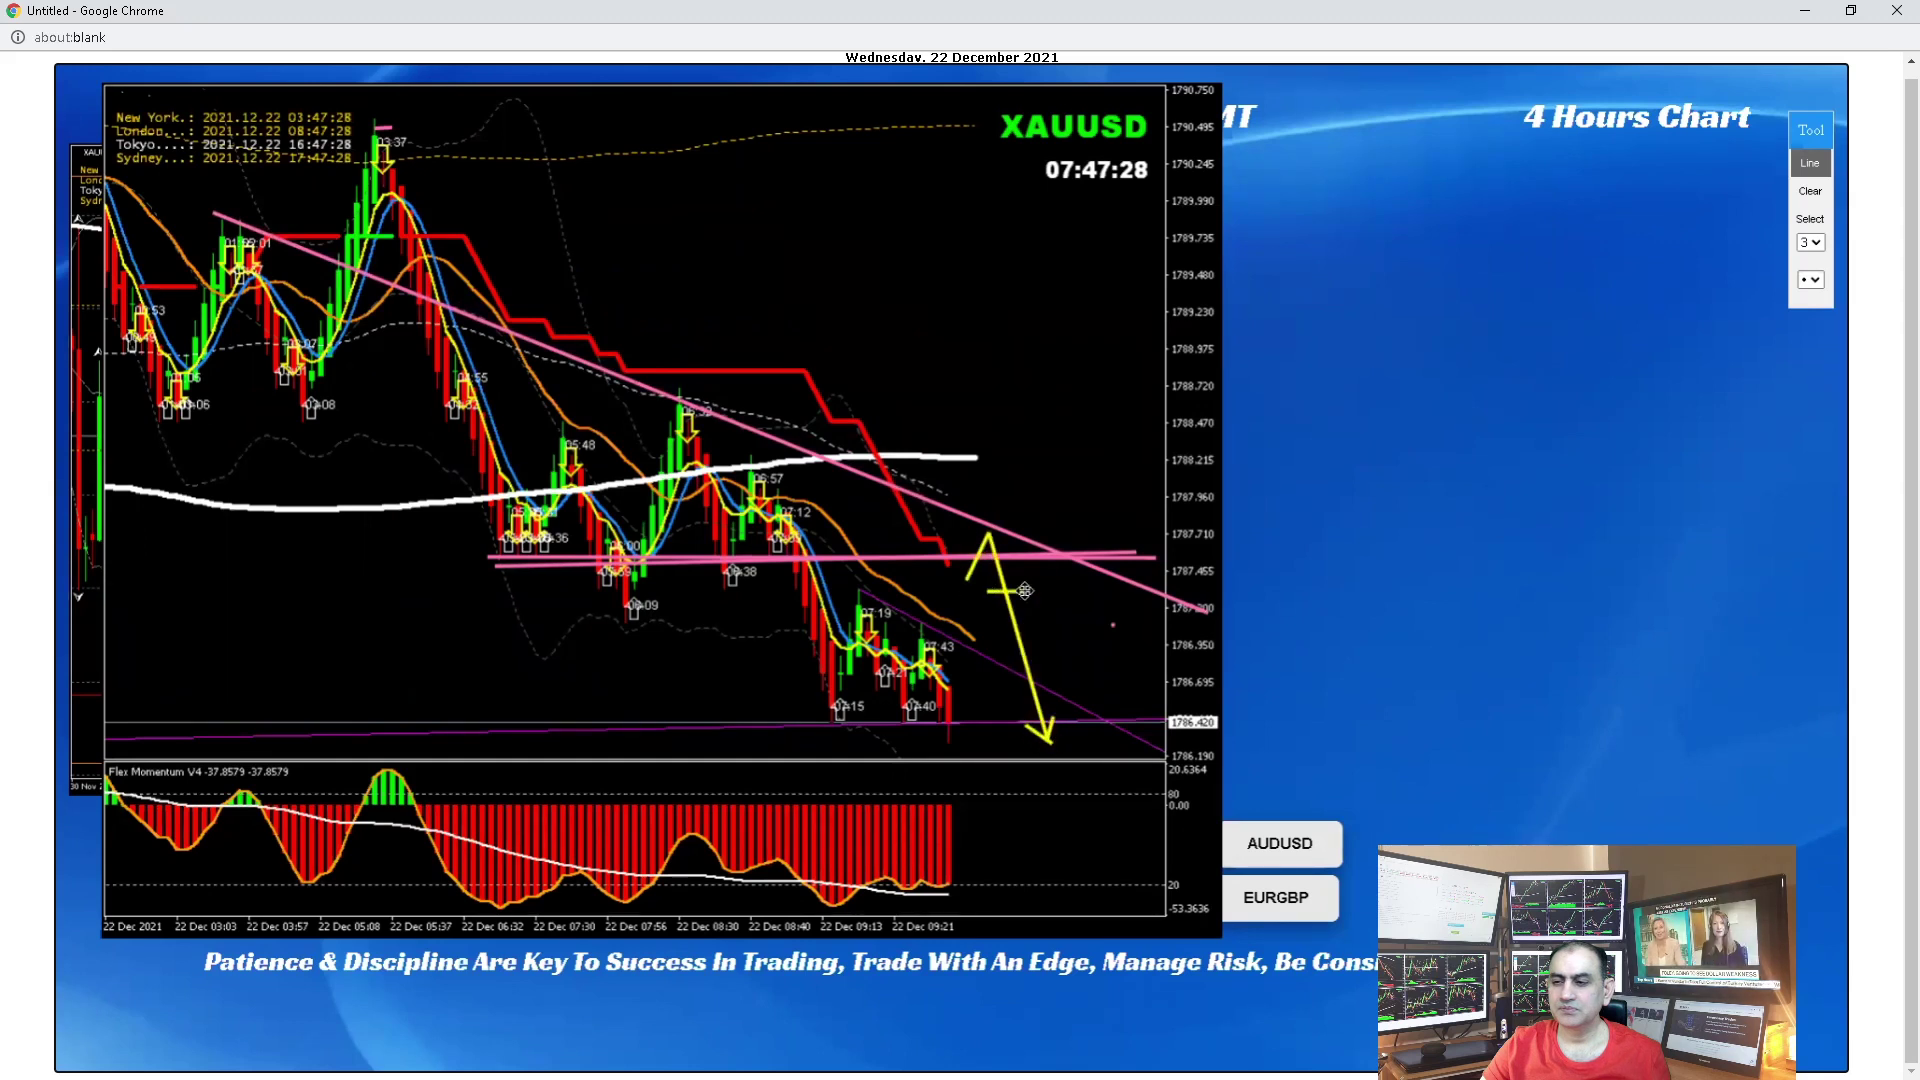
{"action": "mouse_move", "coordinate": [959, 505]}
{"action": "left_mouse_down"}
{"action": "mouse_move", "coordinate": [998, 518]}
{"action": "mouse_move", "coordinate": [1045, 399]}
{"action": "left_mouse_up"}
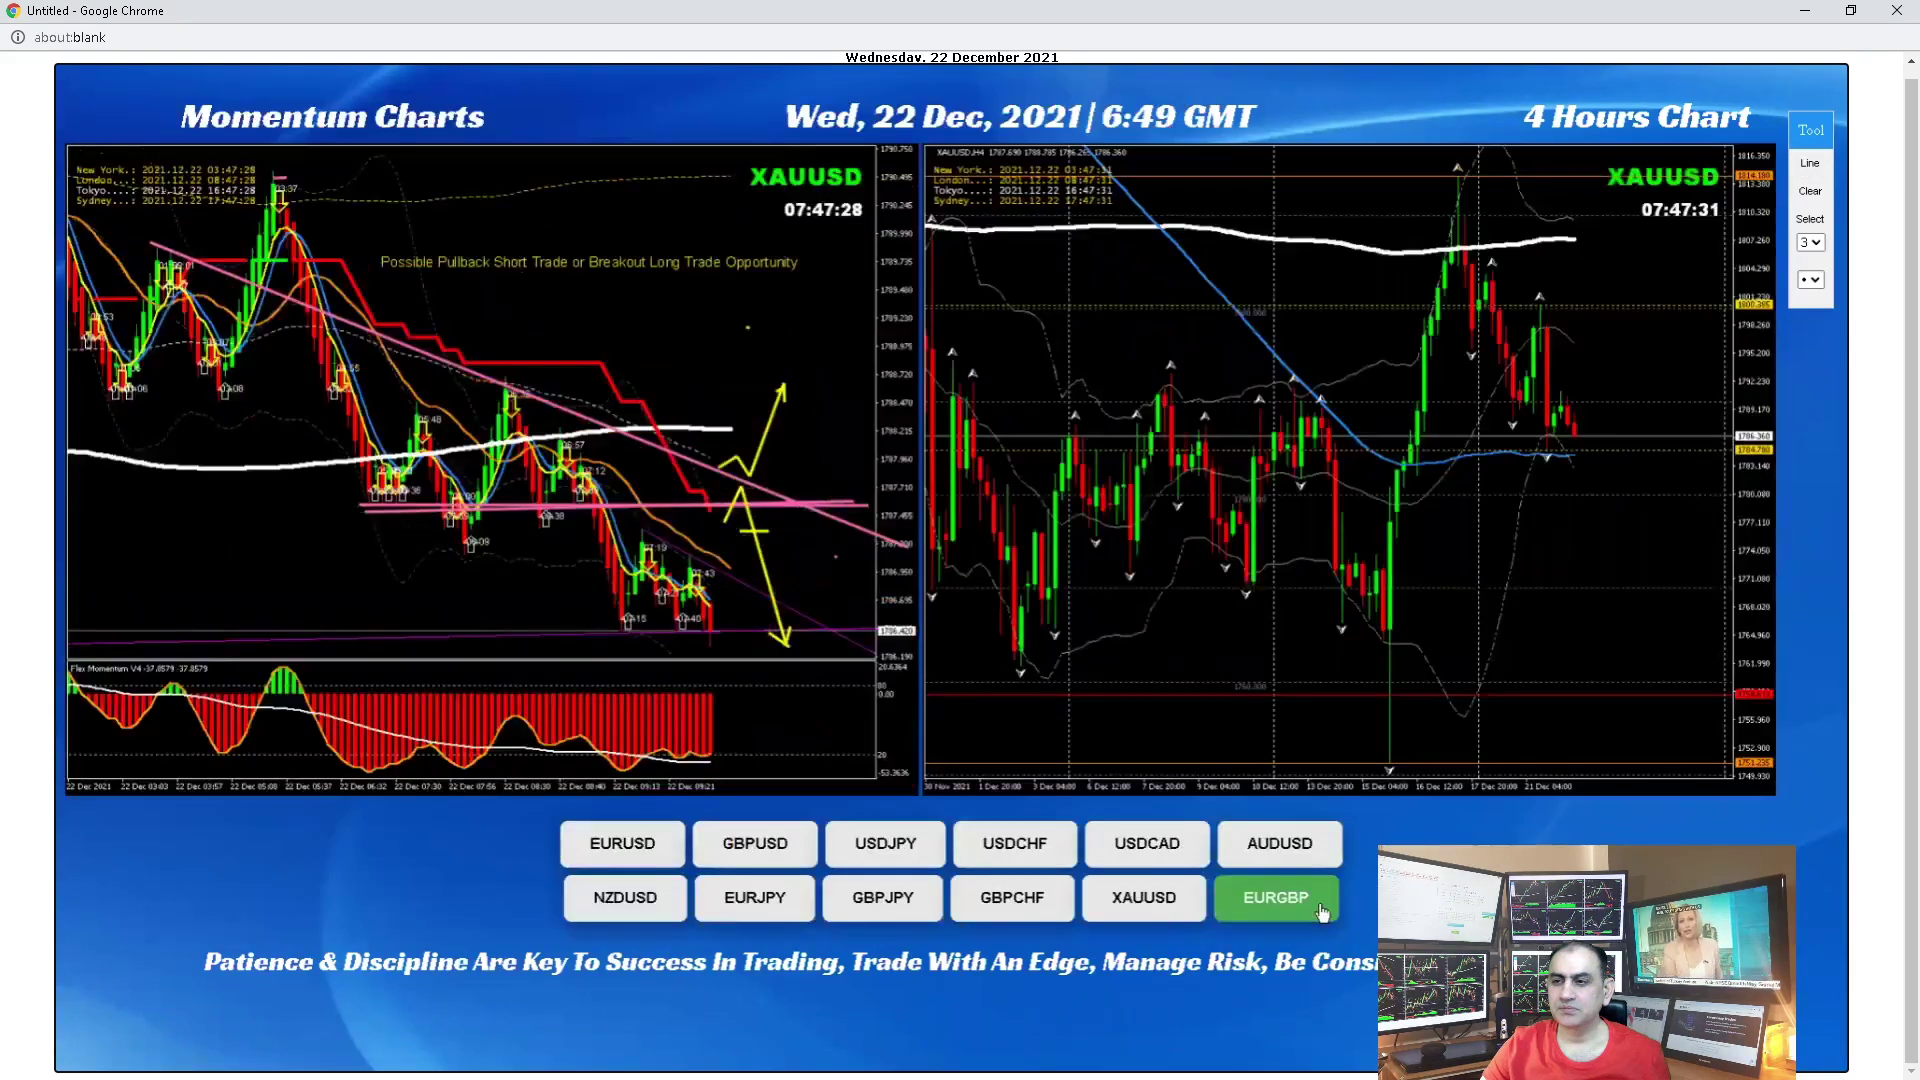
Step: Pause the recording after the XAUUSD analysis and resume it to follow the EURGBP pullback short analysis
{"action": "left_click", "coordinate": [1228, 302]}
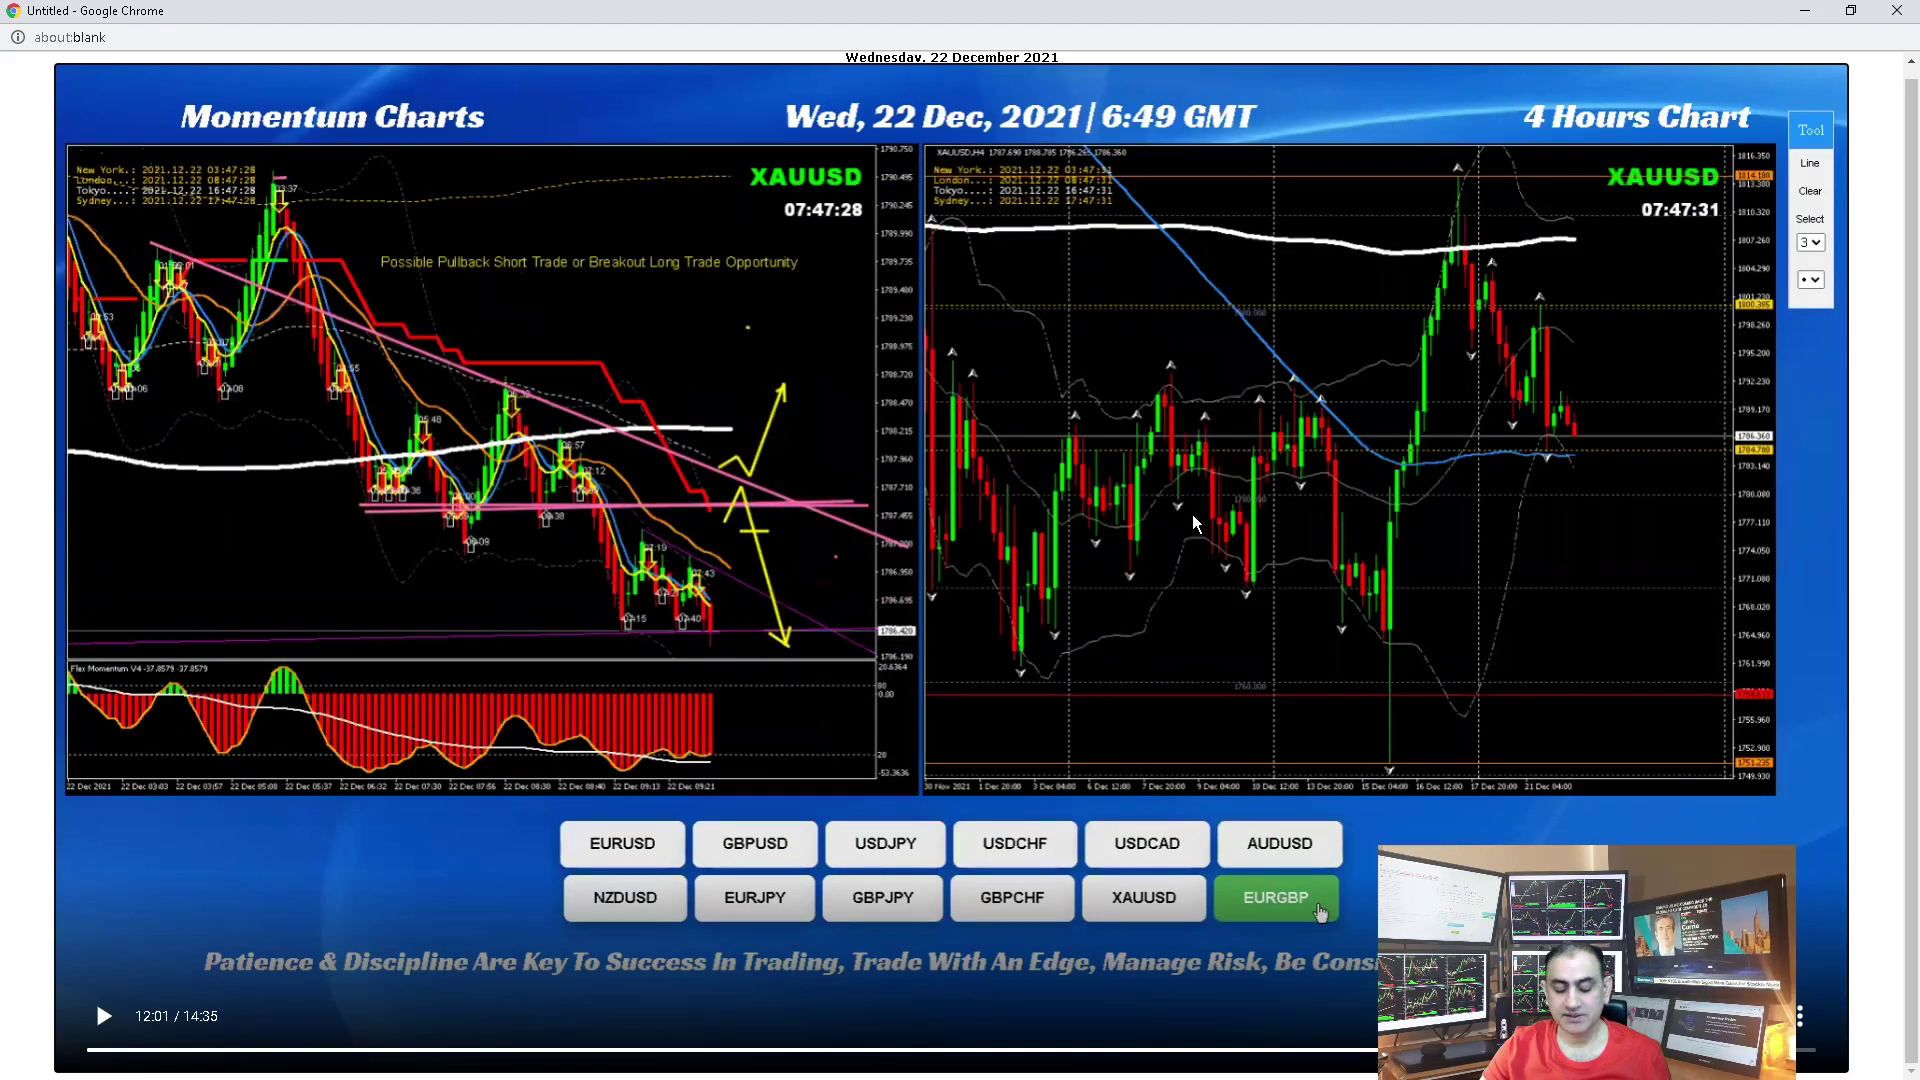
{"action": "left_click", "coordinate": [1225, 517]}
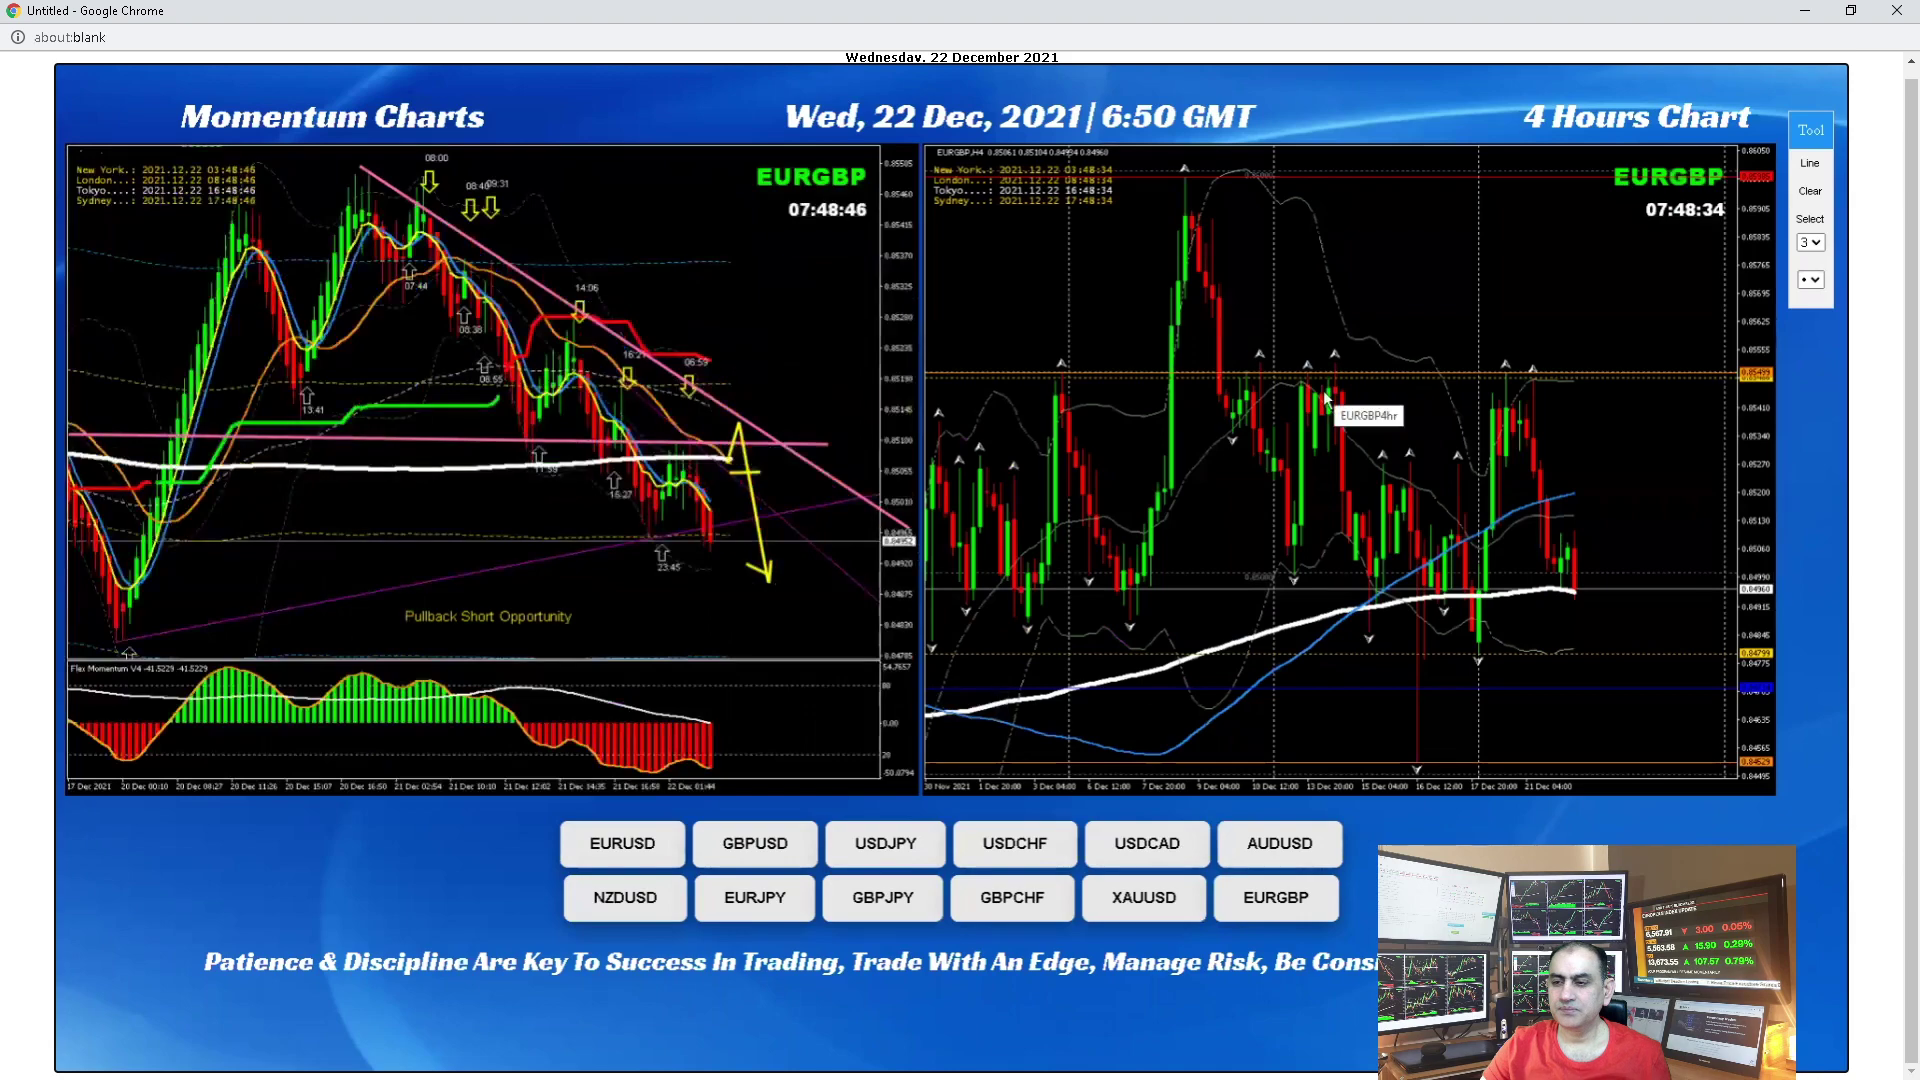
Step: Pause the recording at the EURGBP pullback short analysis and open the EURGBP alert's maximized price chart with its widened analysis results
{"action": "left_click", "coordinate": [1225, 512]}
{"action": "key", "text": "ctrl+w"}
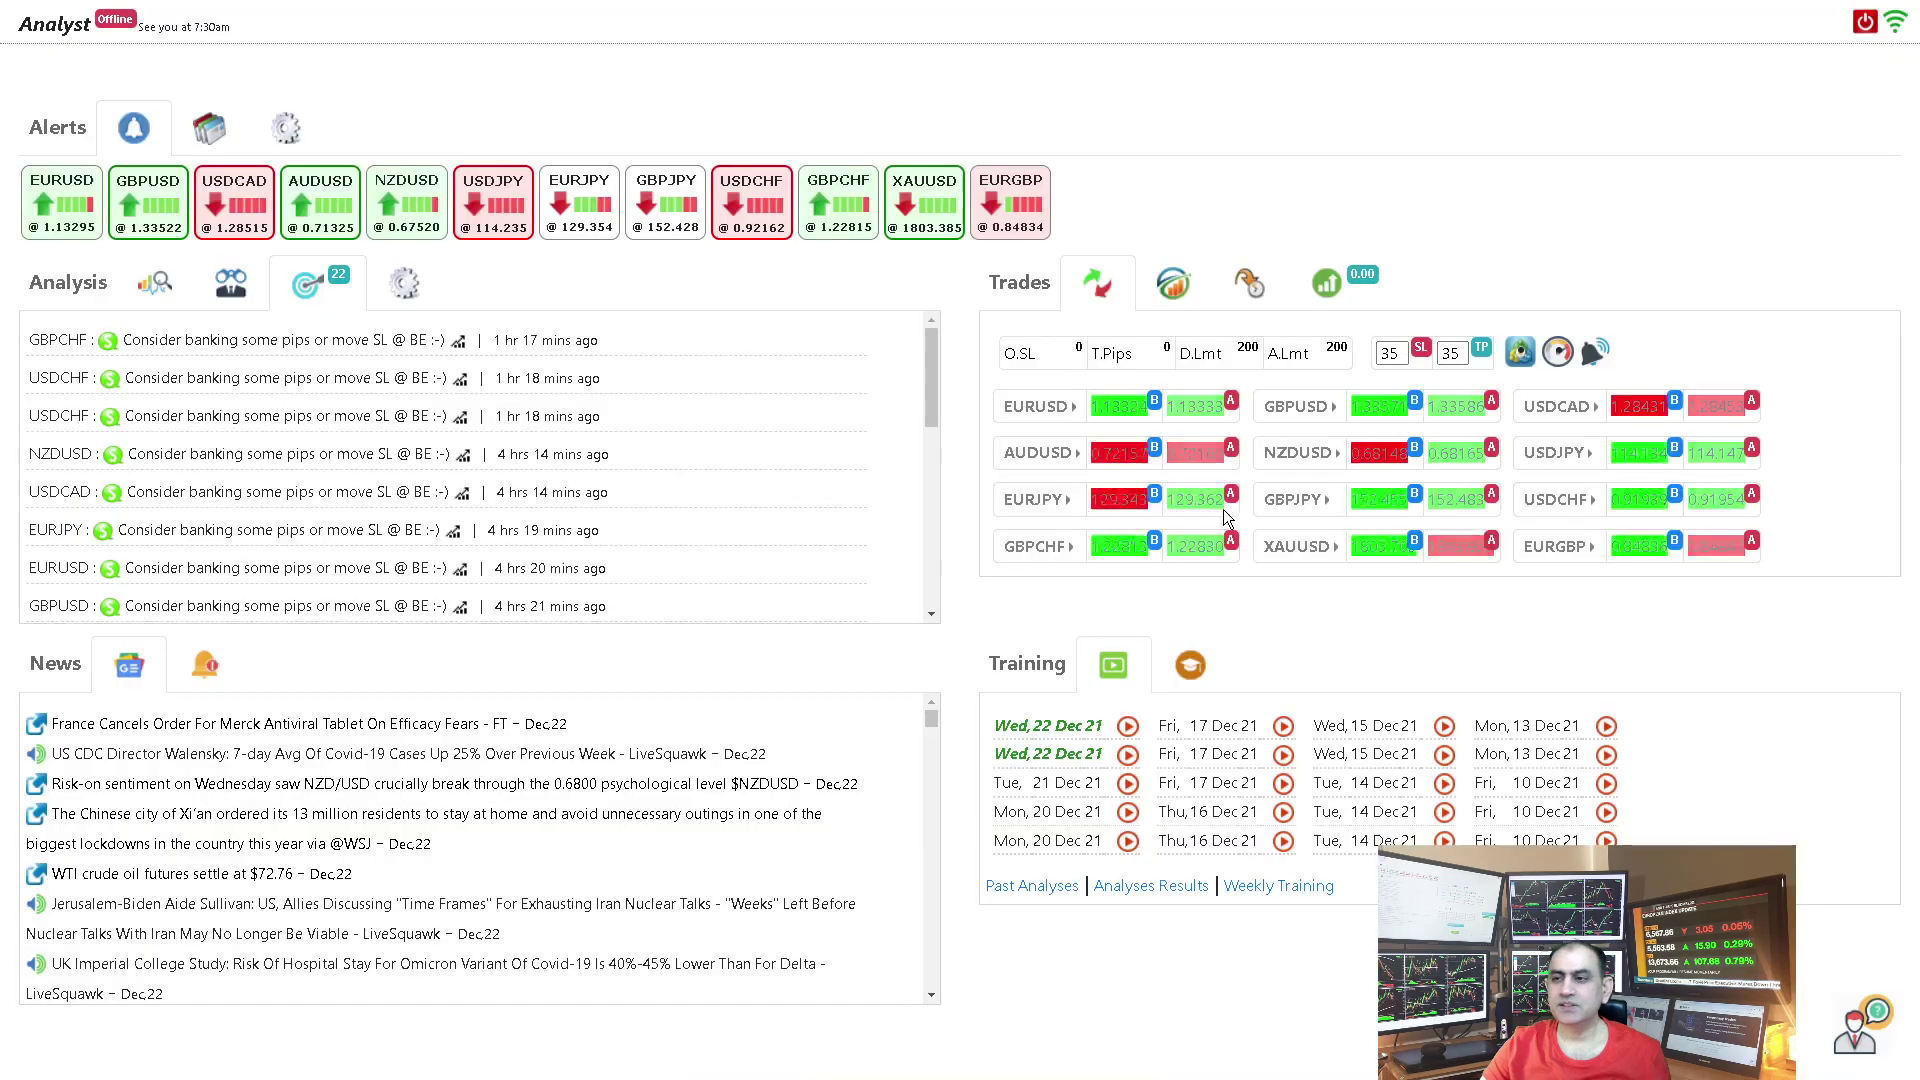
{"action": "left_click", "coordinate": [1020, 204]}
{"action": "double_click", "coordinate": [944, 240]}
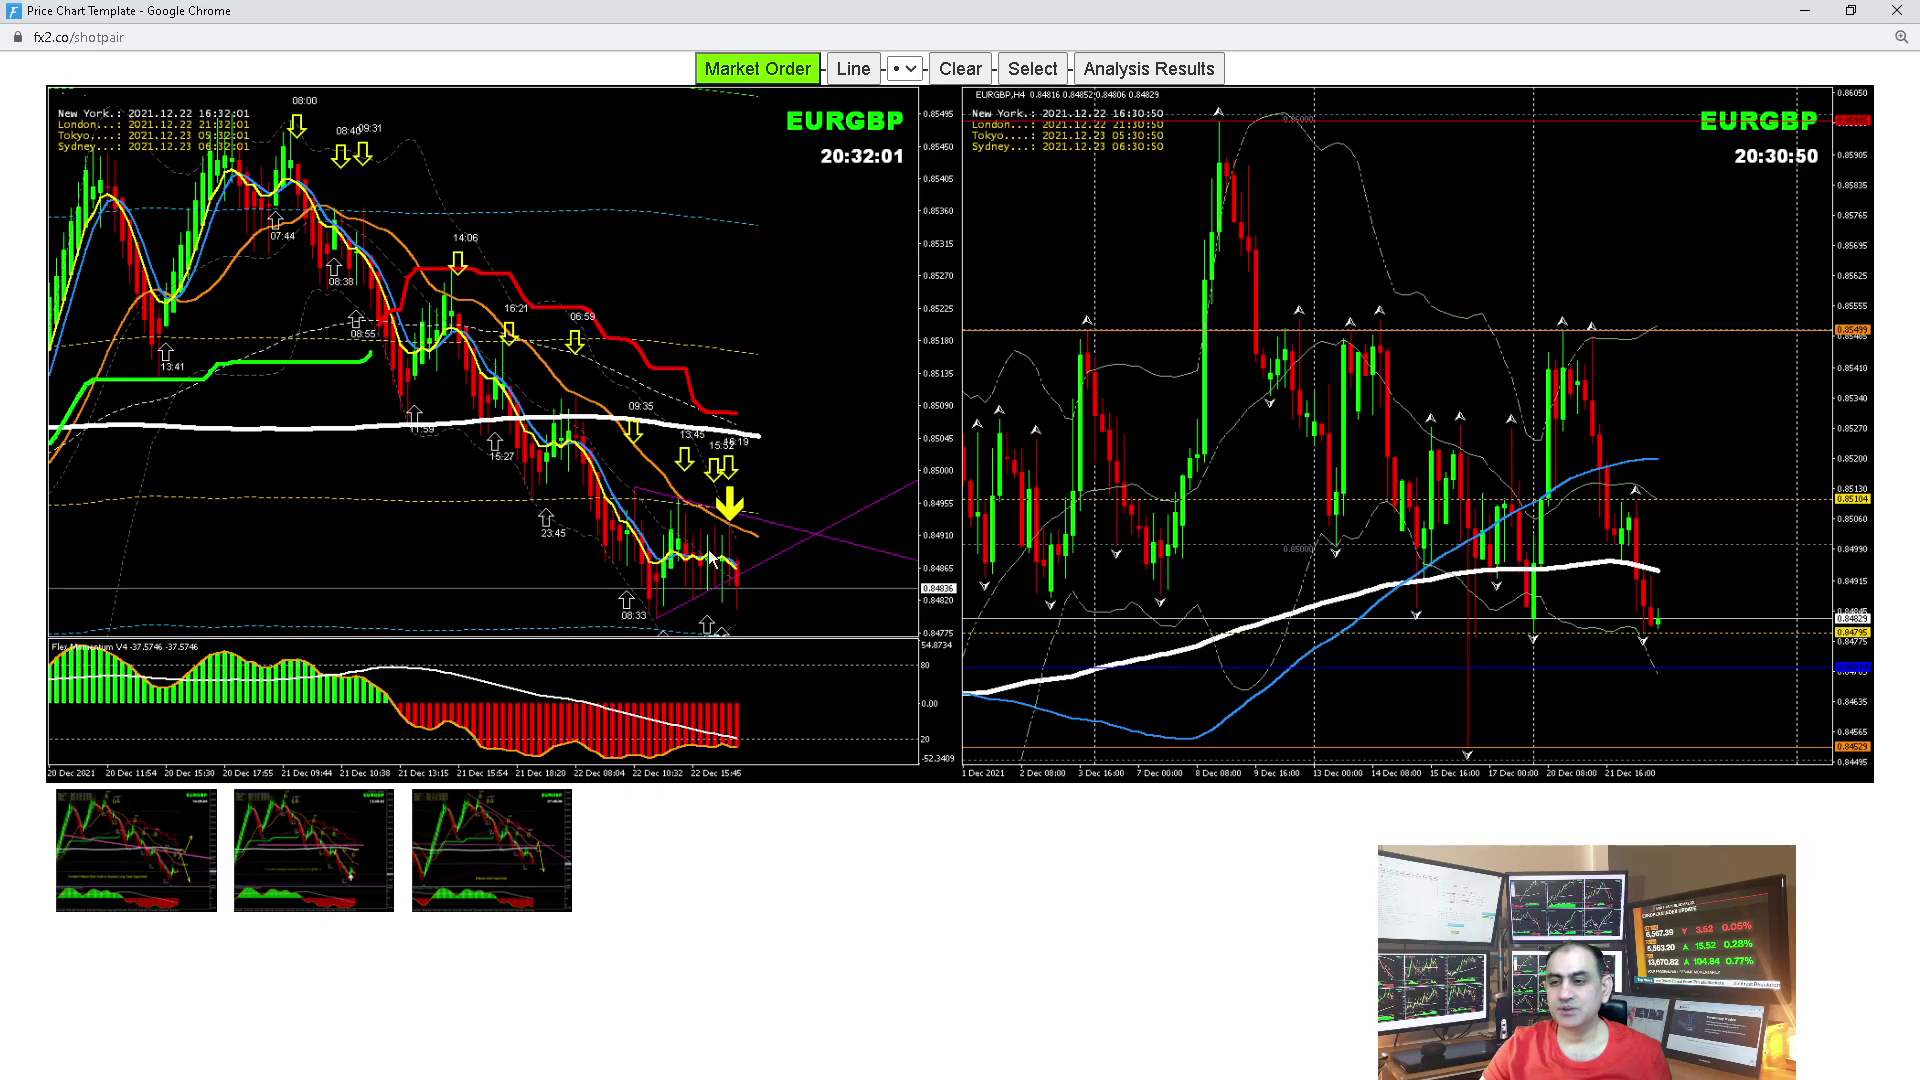
{"action": "left_click", "coordinate": [1149, 68]}
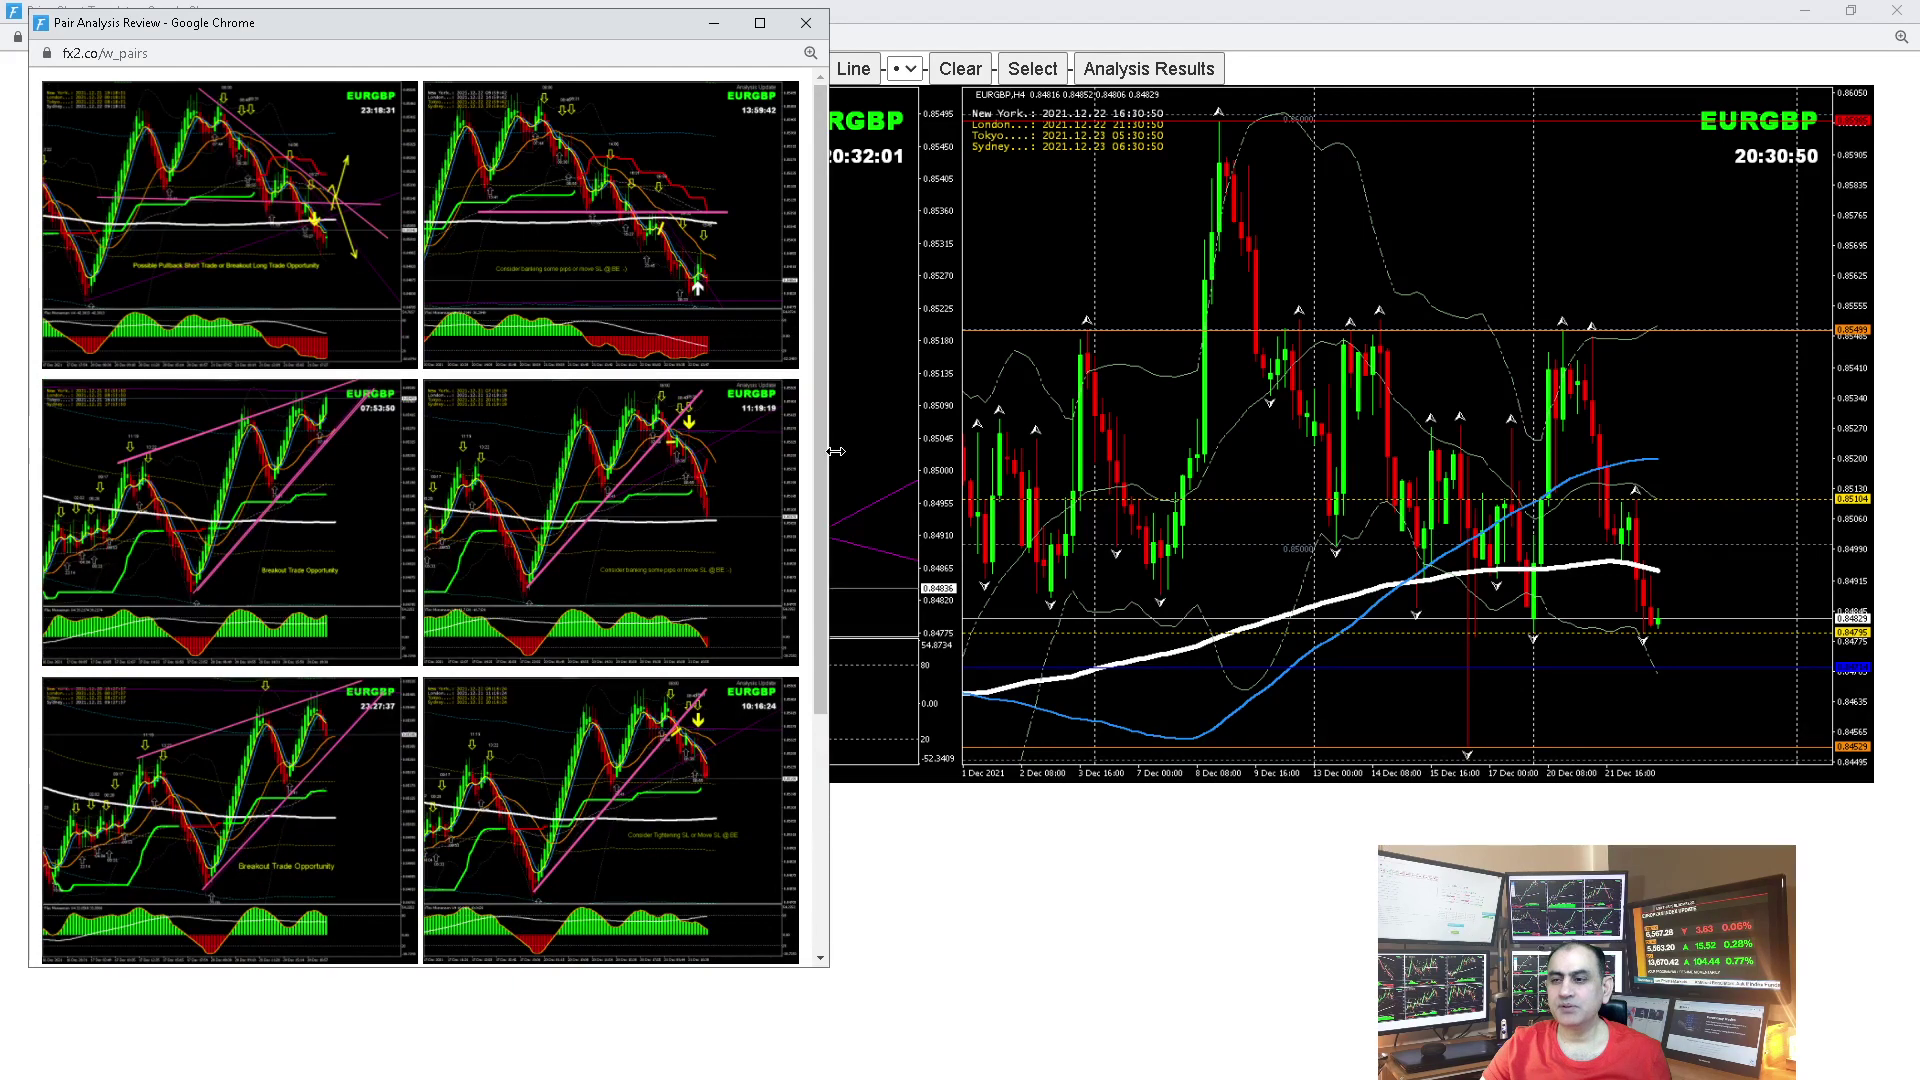
{"action": "left_click_drag", "start_coordinate": [835, 451], "coordinate": [1546, 451]}
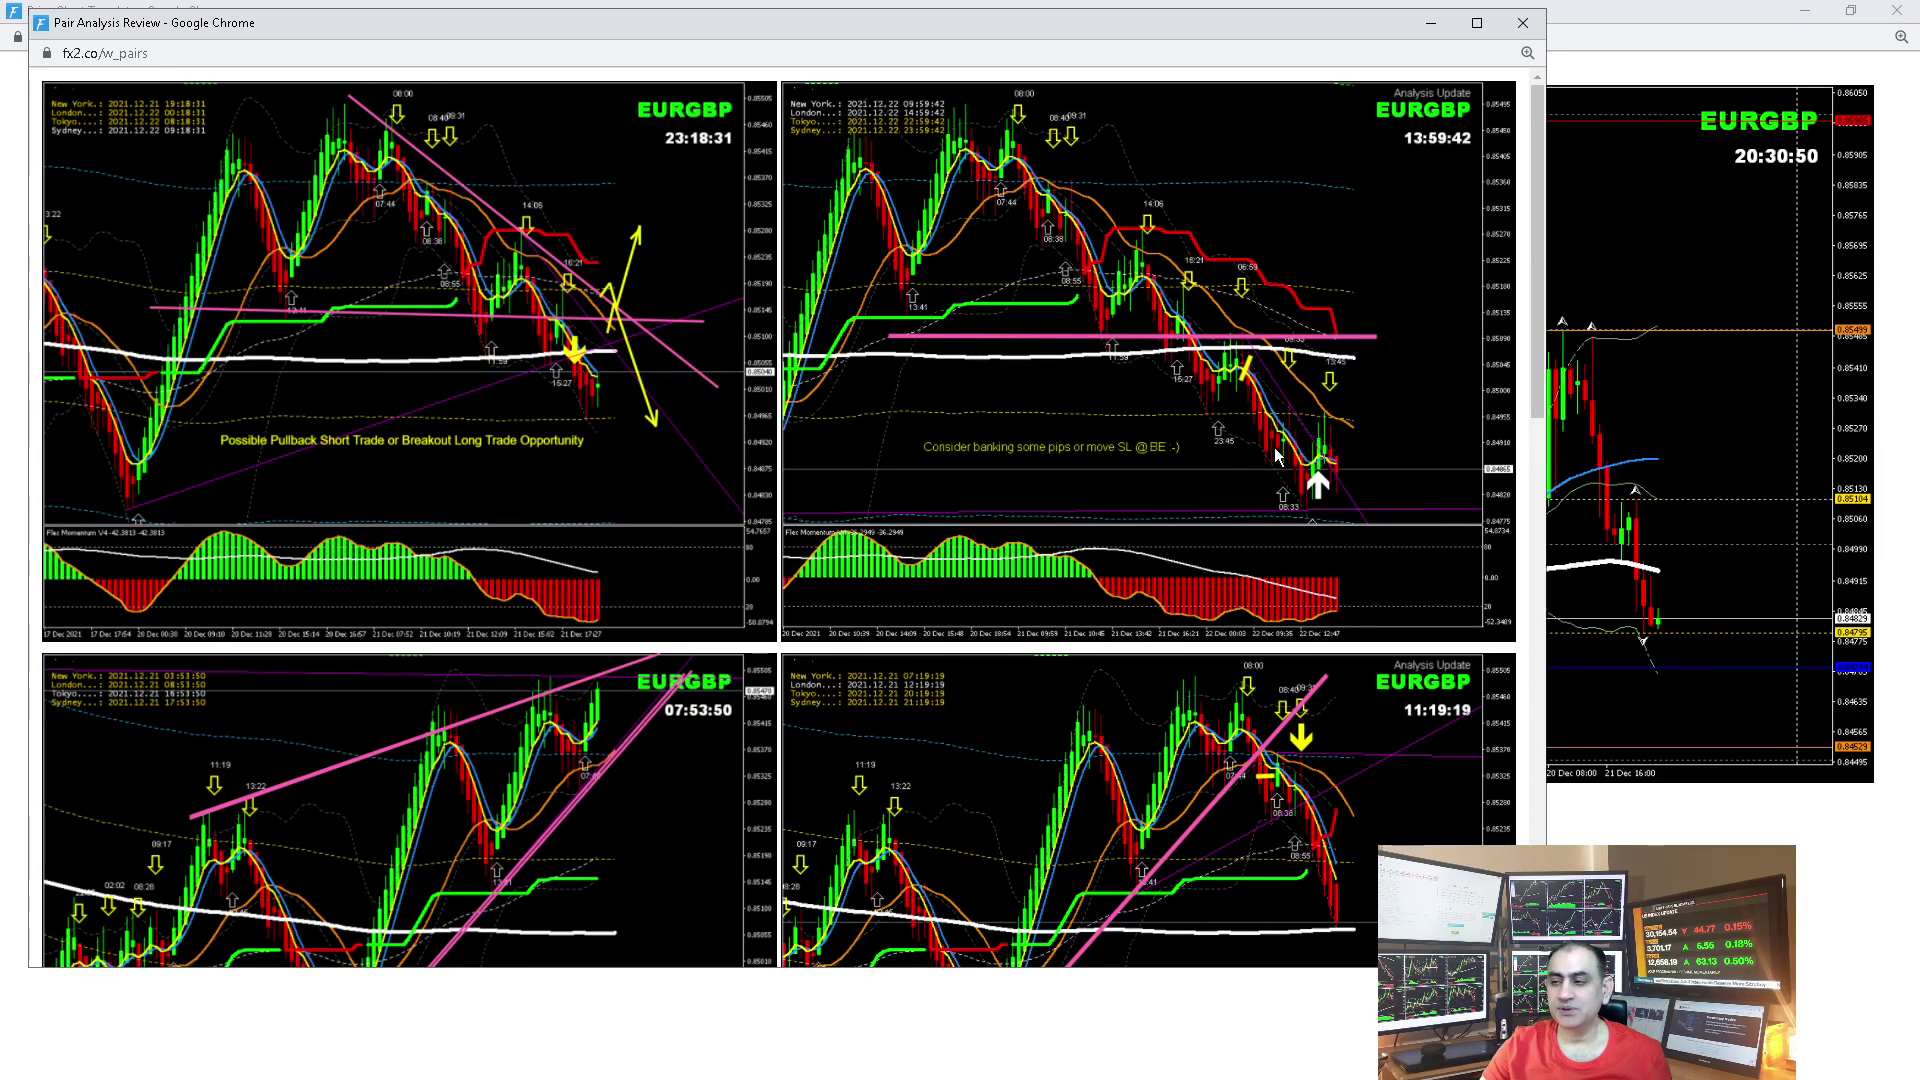
Step: Close the EURGBP results and price chart windows and resume the recording for the XAUUSD four-hour chart
{"action": "left_click", "coordinate": [1522, 22]}
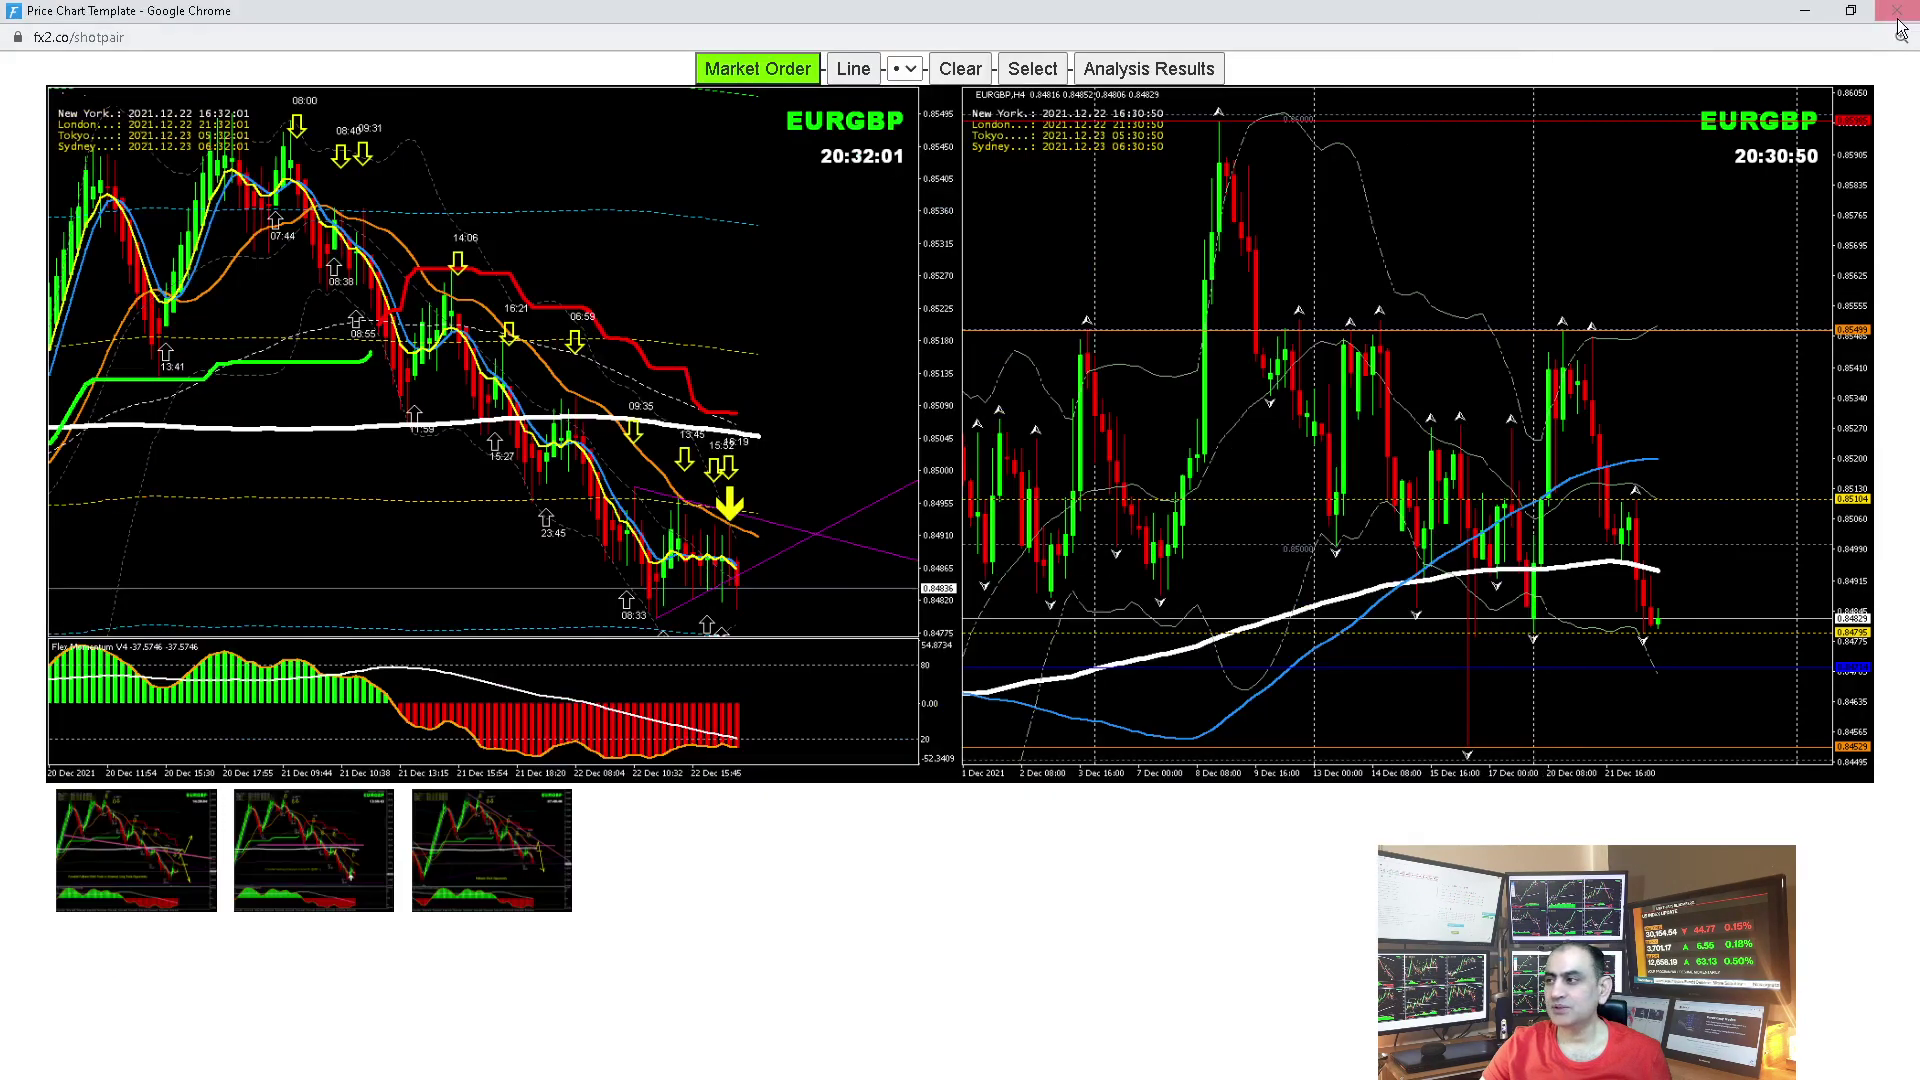
{"action": "left_click", "coordinate": [1900, 11]}
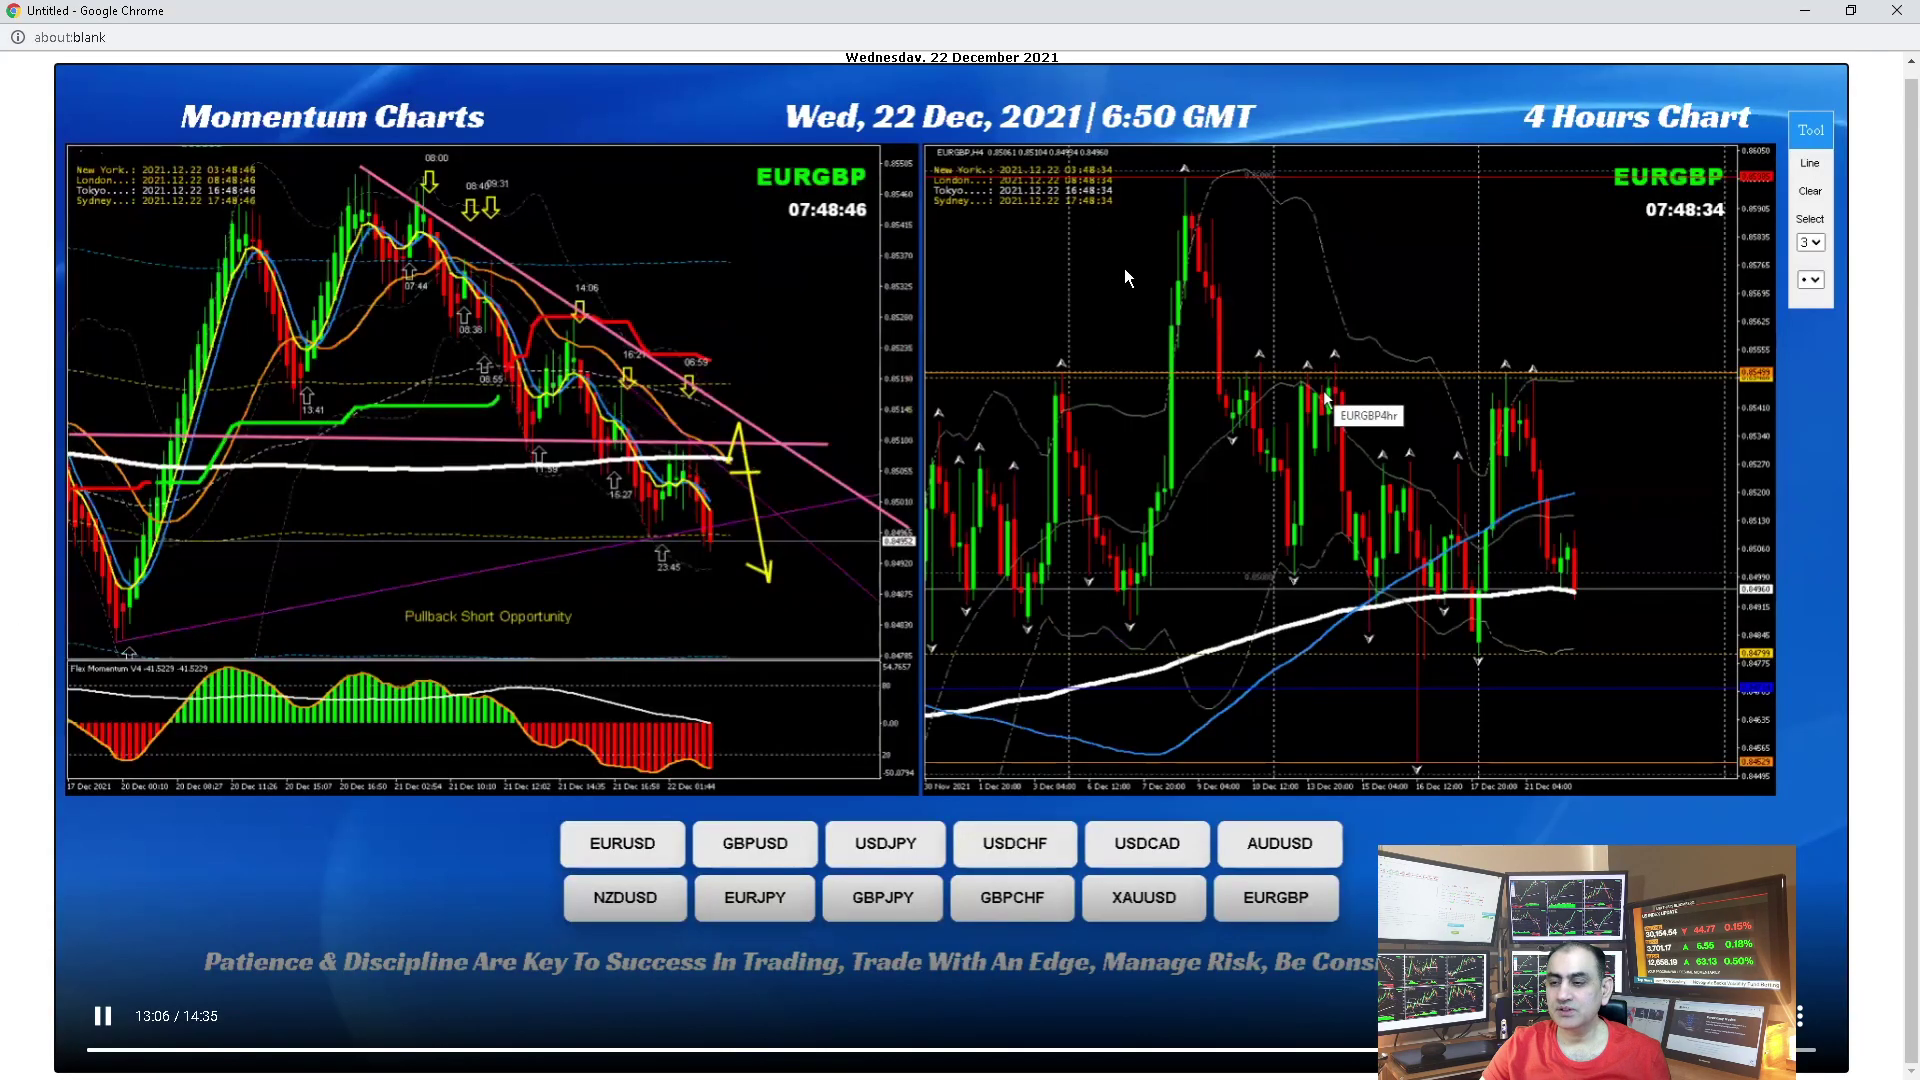
{"action": "left_click", "coordinate": [1019, 456]}
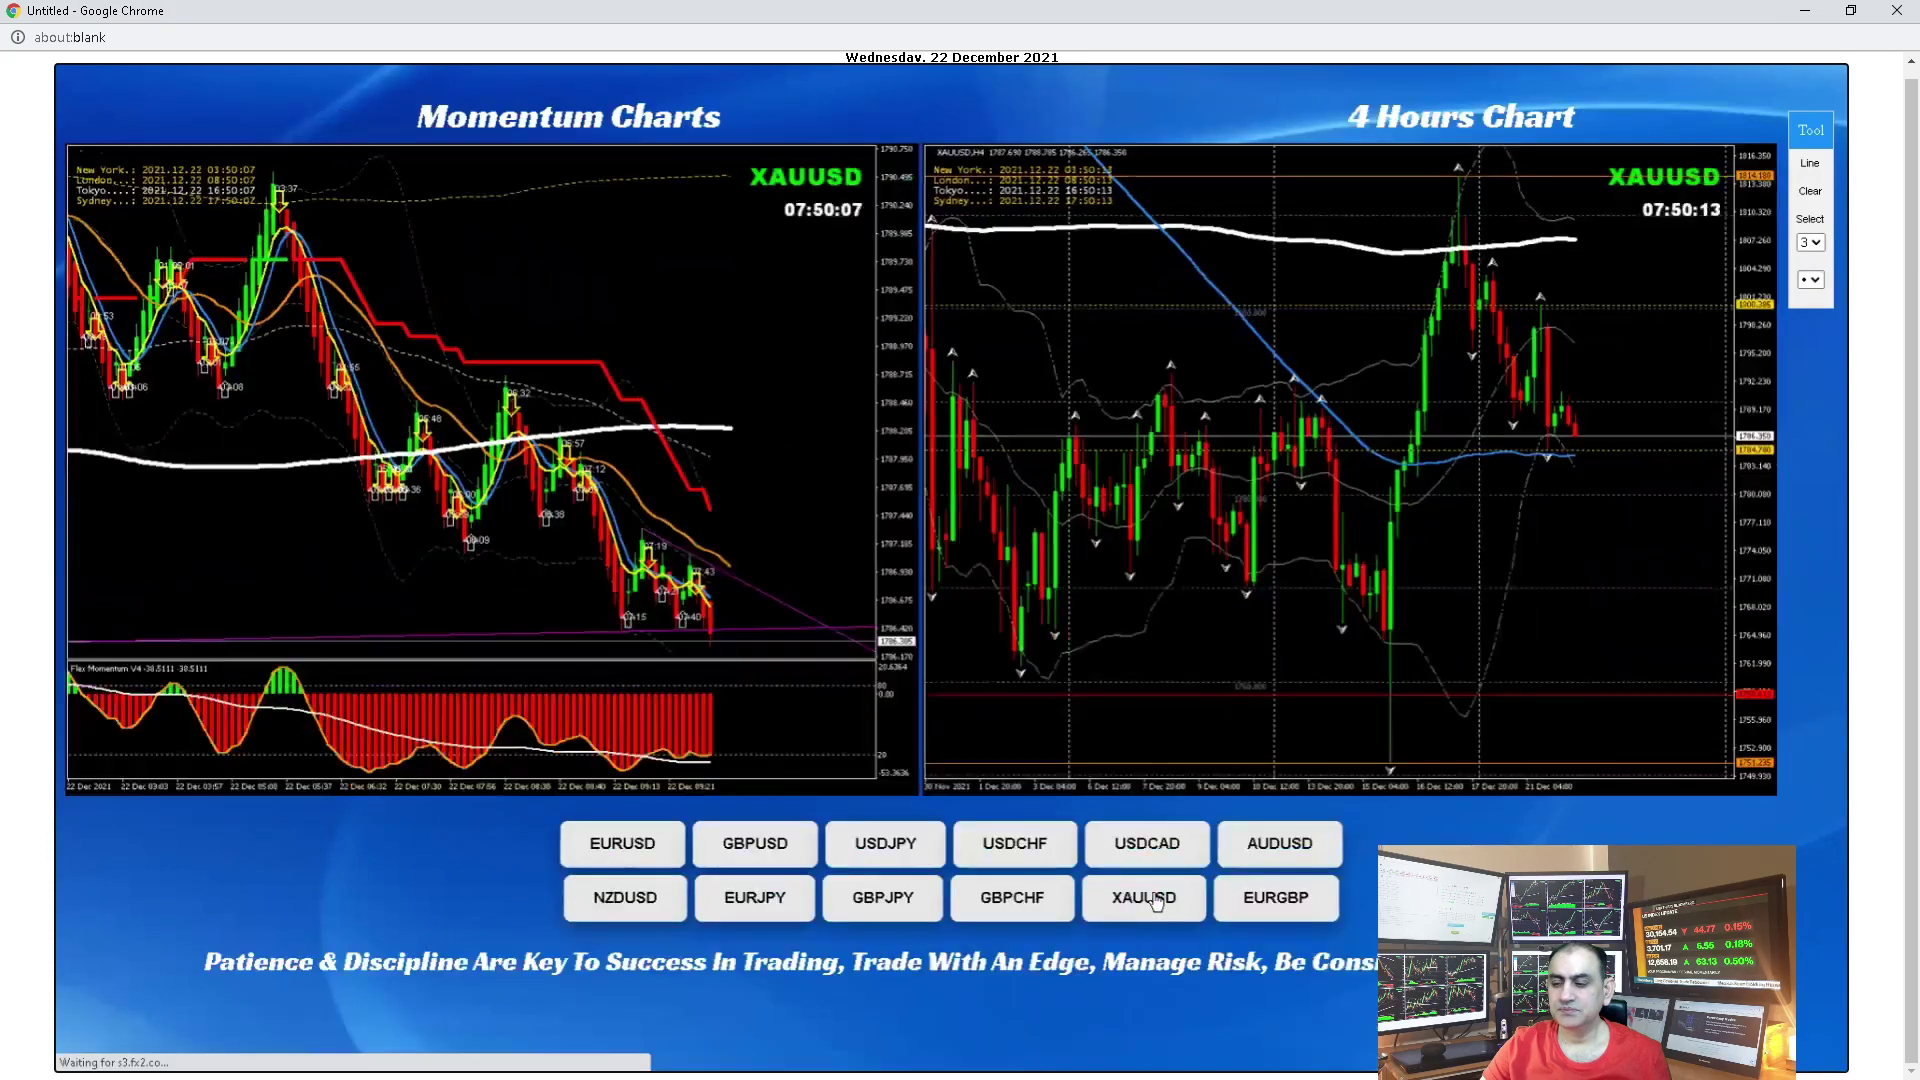
Step: Follow the recorded XAUUSD four-hour descending trend line analysis through to the closing message and close the recording
{"action": "left_click", "coordinate": [1826, 169]}
{"action": "left_click_drag", "start_coordinate": [978, 374], "coordinate": [1702, 469]}
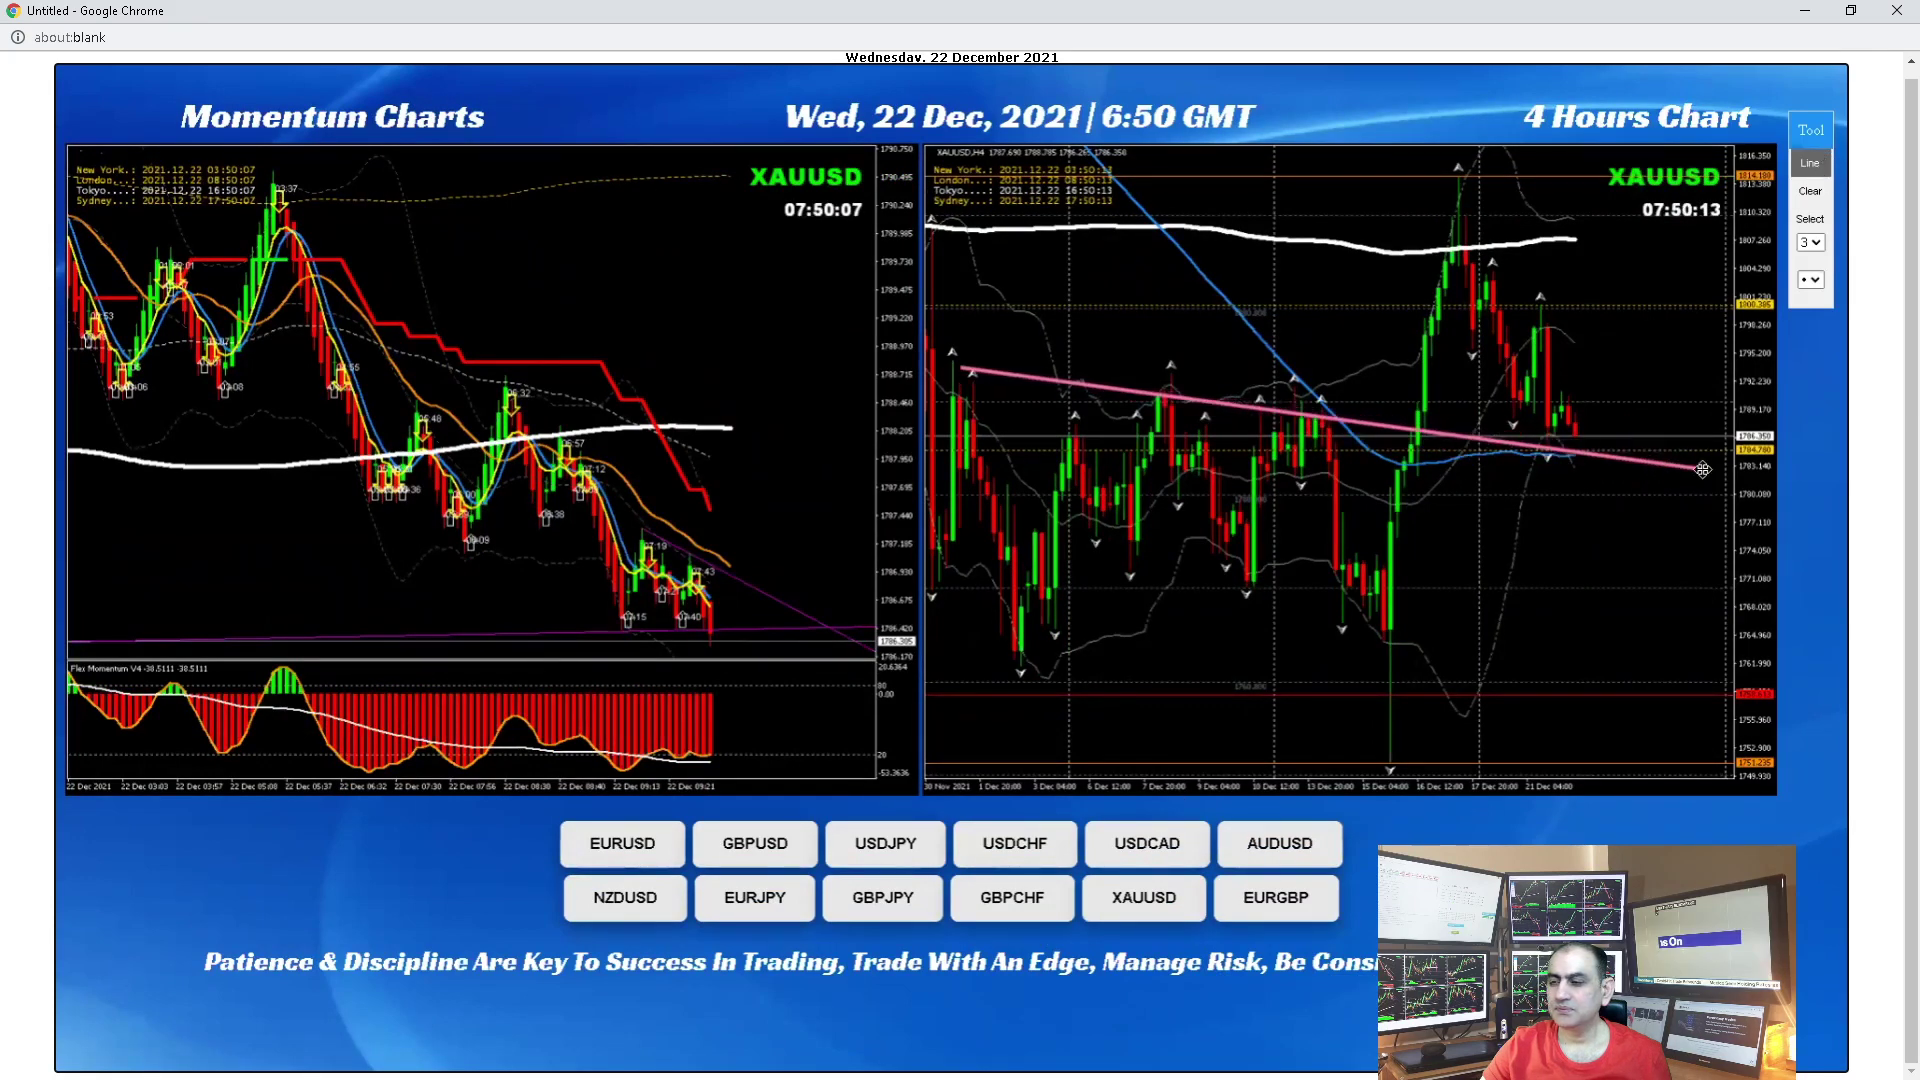
{"action": "left_click", "coordinate": [1022, 457]}
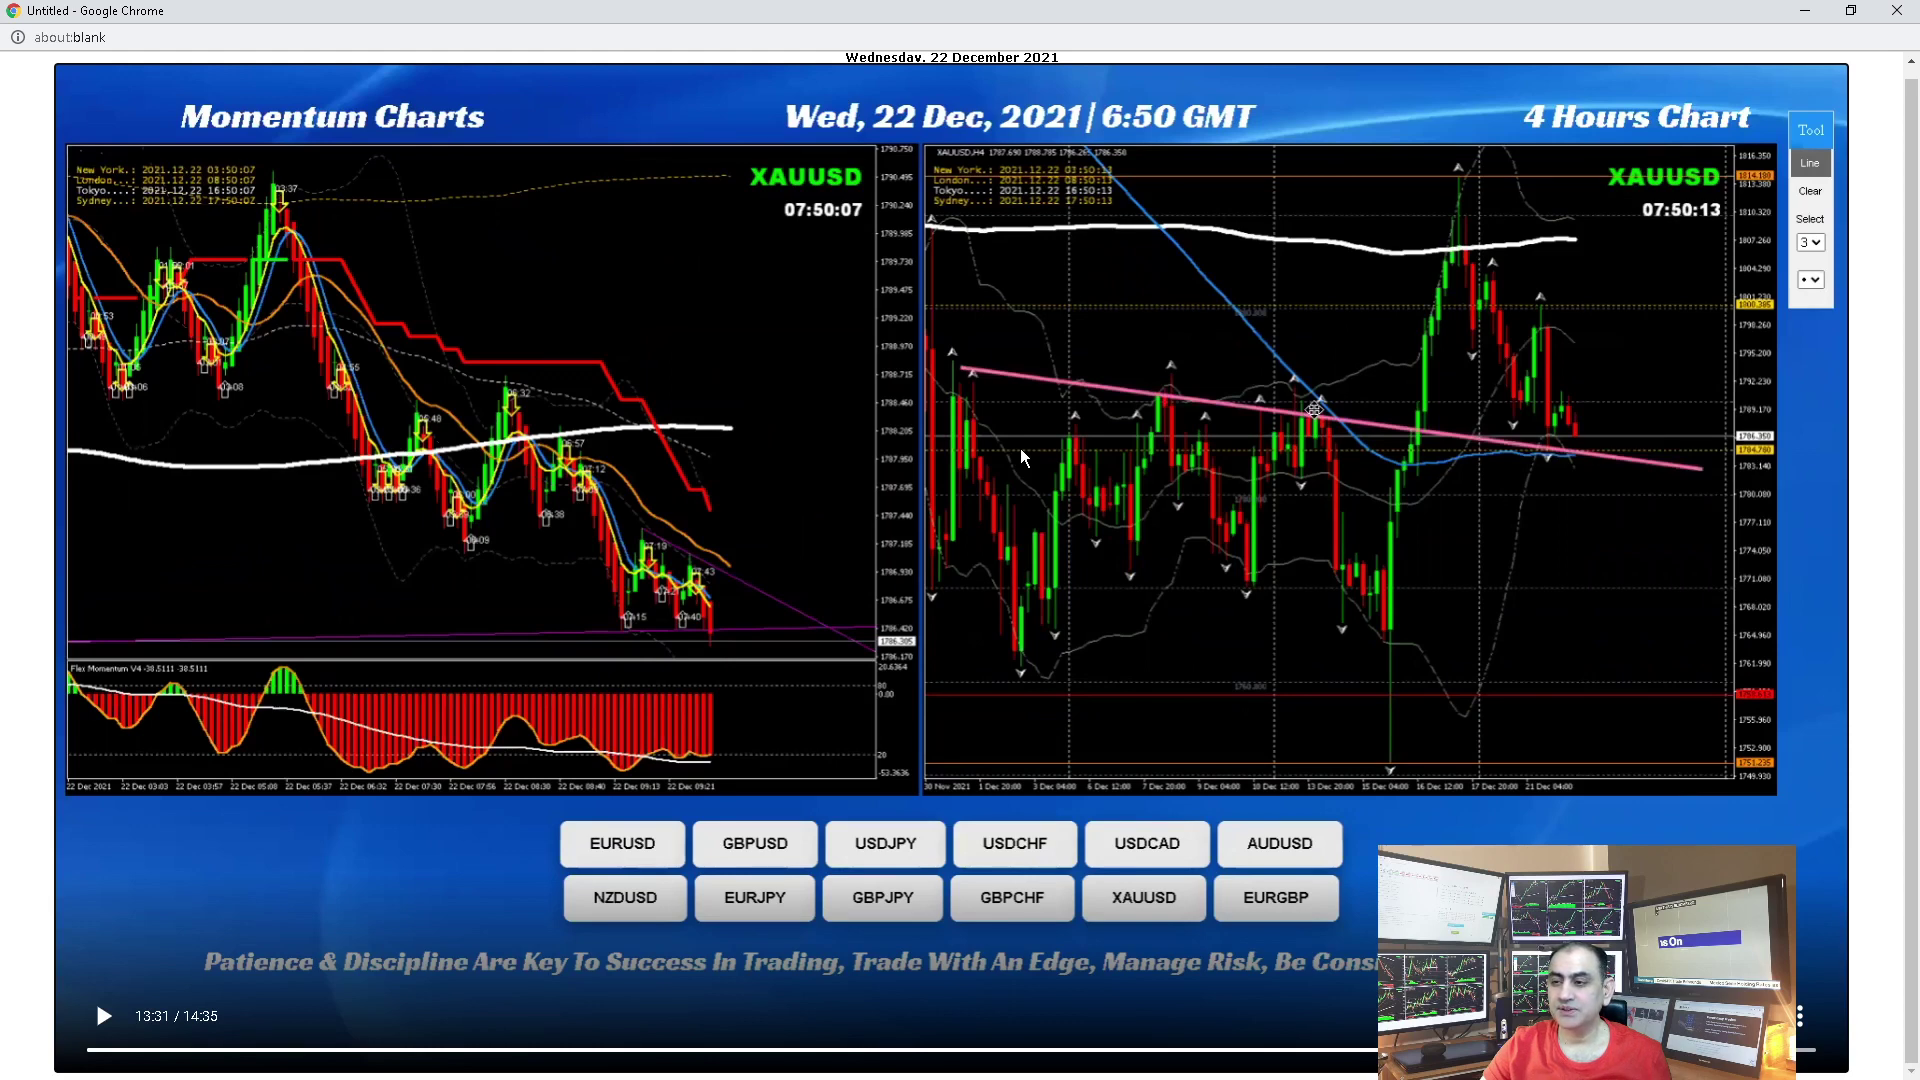
{"action": "left_click", "coordinate": [1021, 449]}
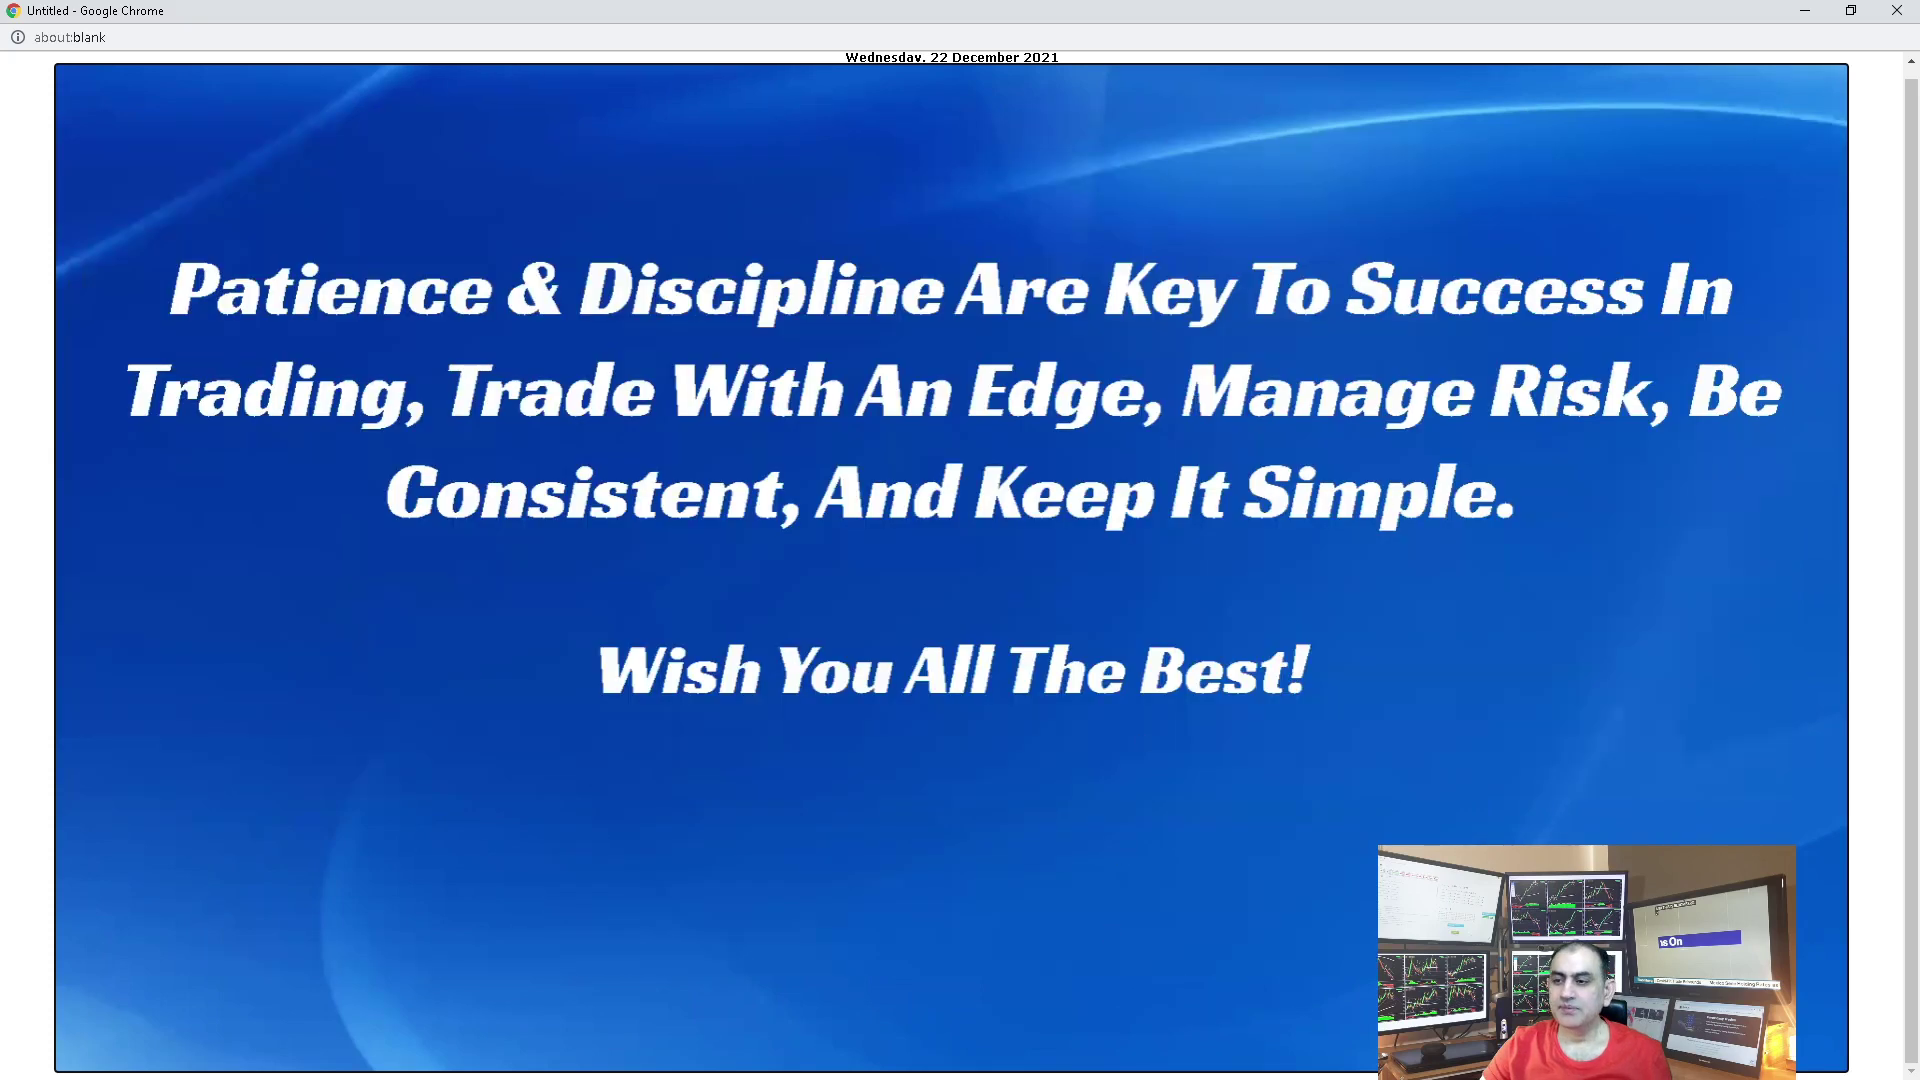
{"action": "left_click", "coordinate": [1026, 458]}
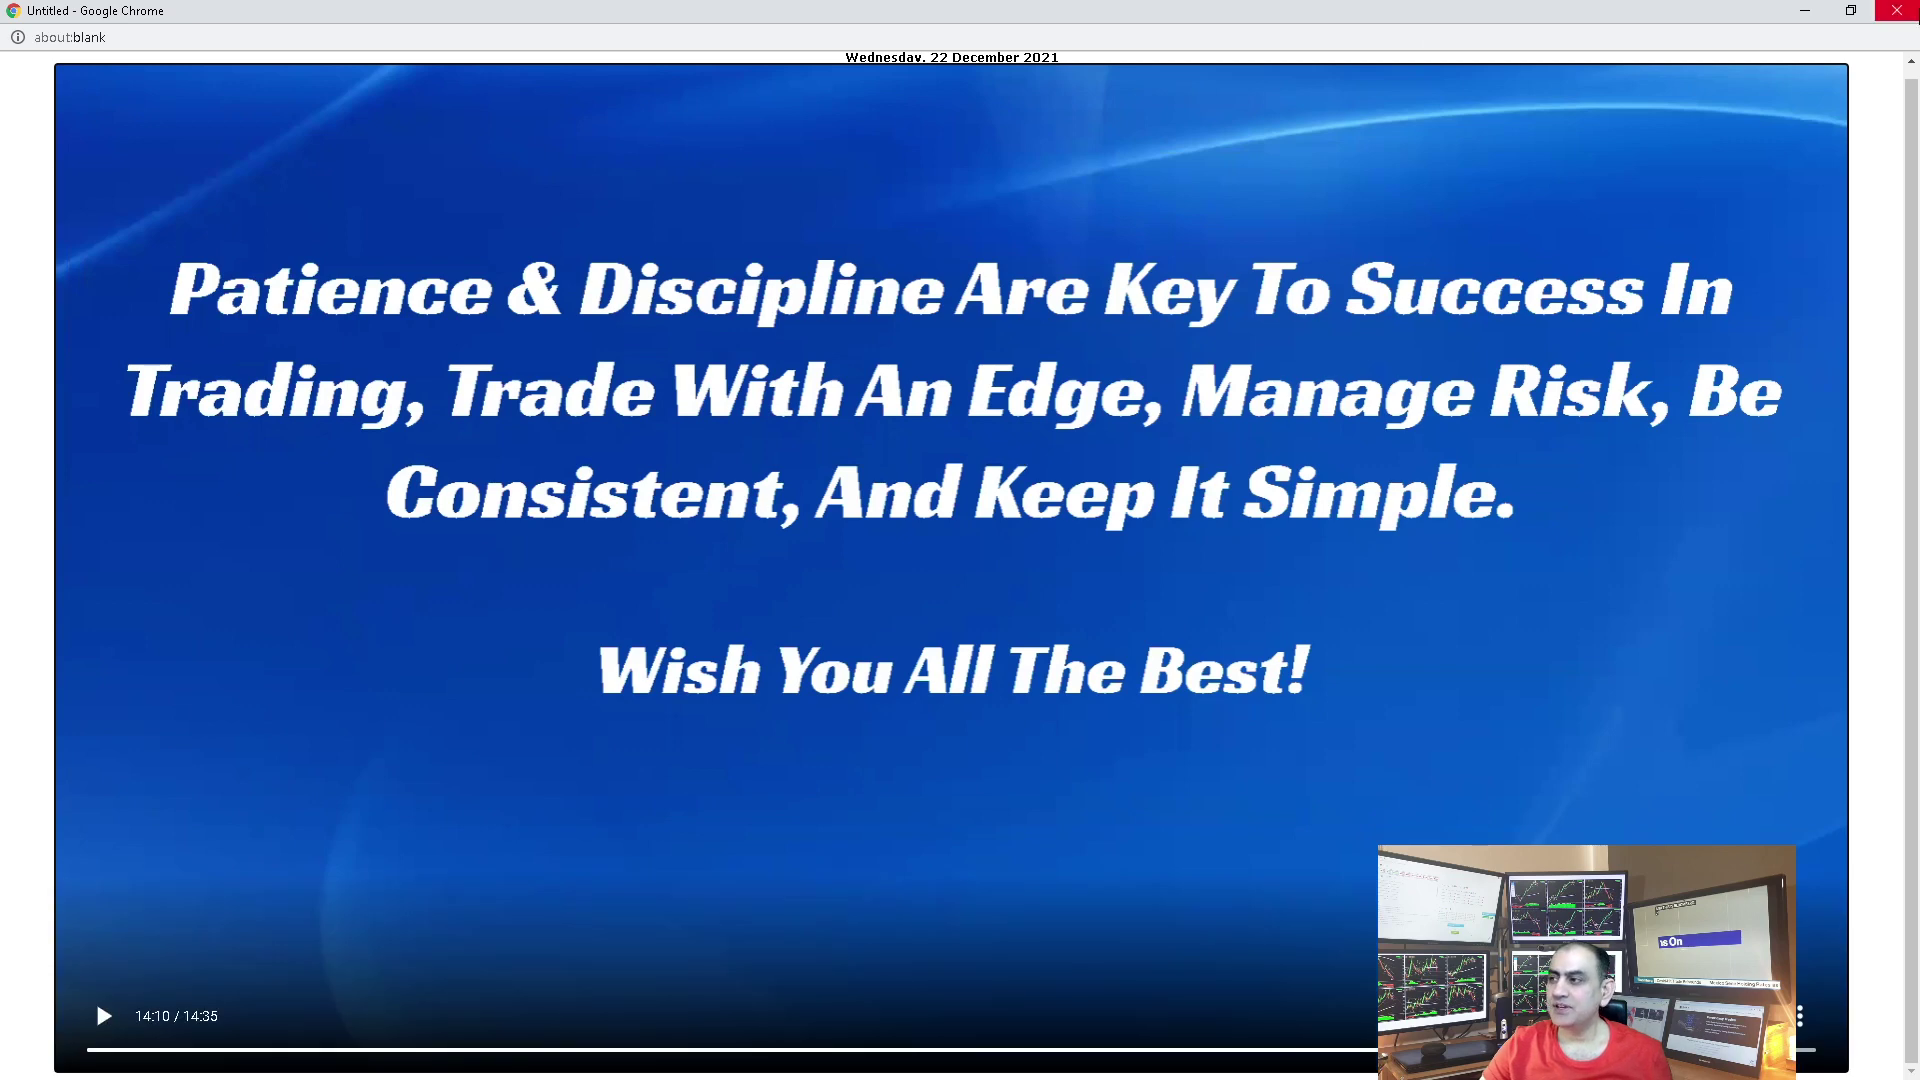
{"action": "left_click", "coordinate": [1897, 10]}
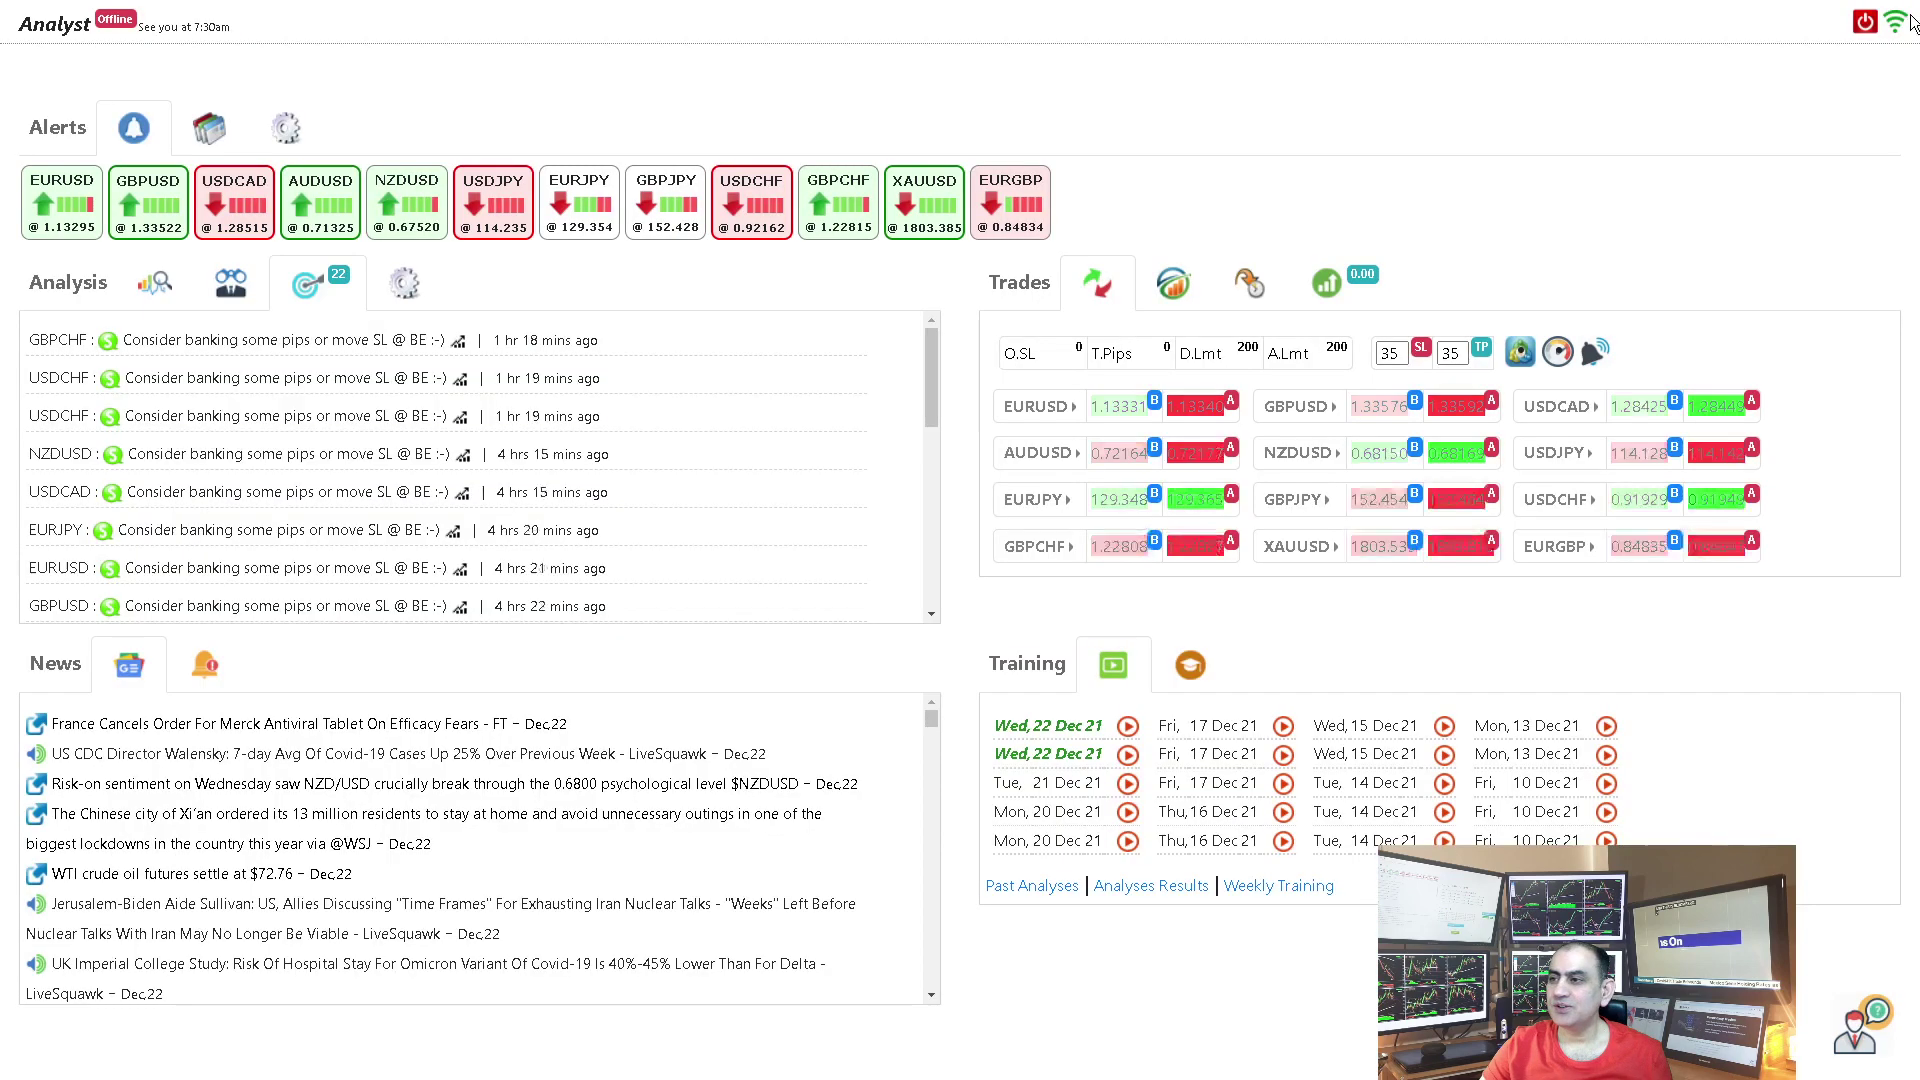
Step: Open the XAUUSD alert's price chart maximized and enlarge its four-hour chart
{"action": "left_click", "coordinate": [928, 212]}
{"action": "double_click", "coordinate": [932, 236]}
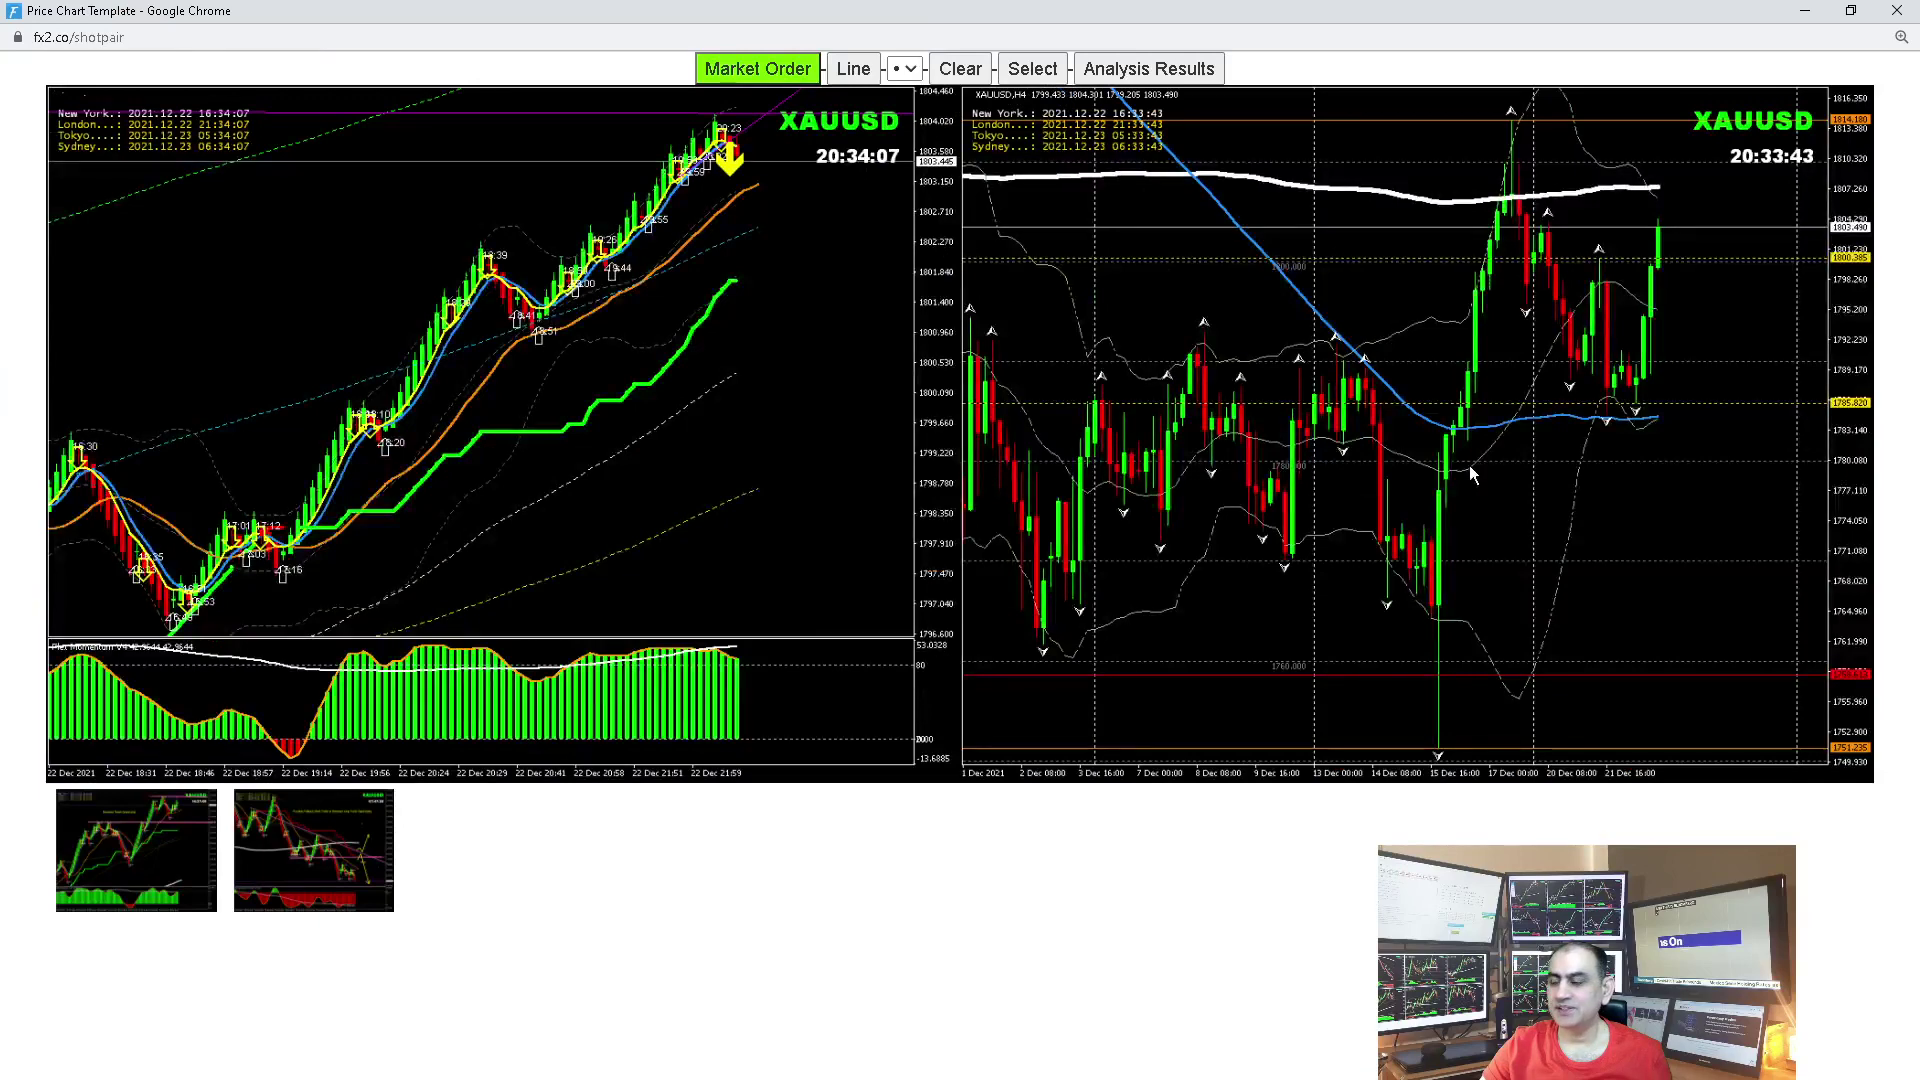
{"action": "left_click", "coordinate": [1028, 267]}
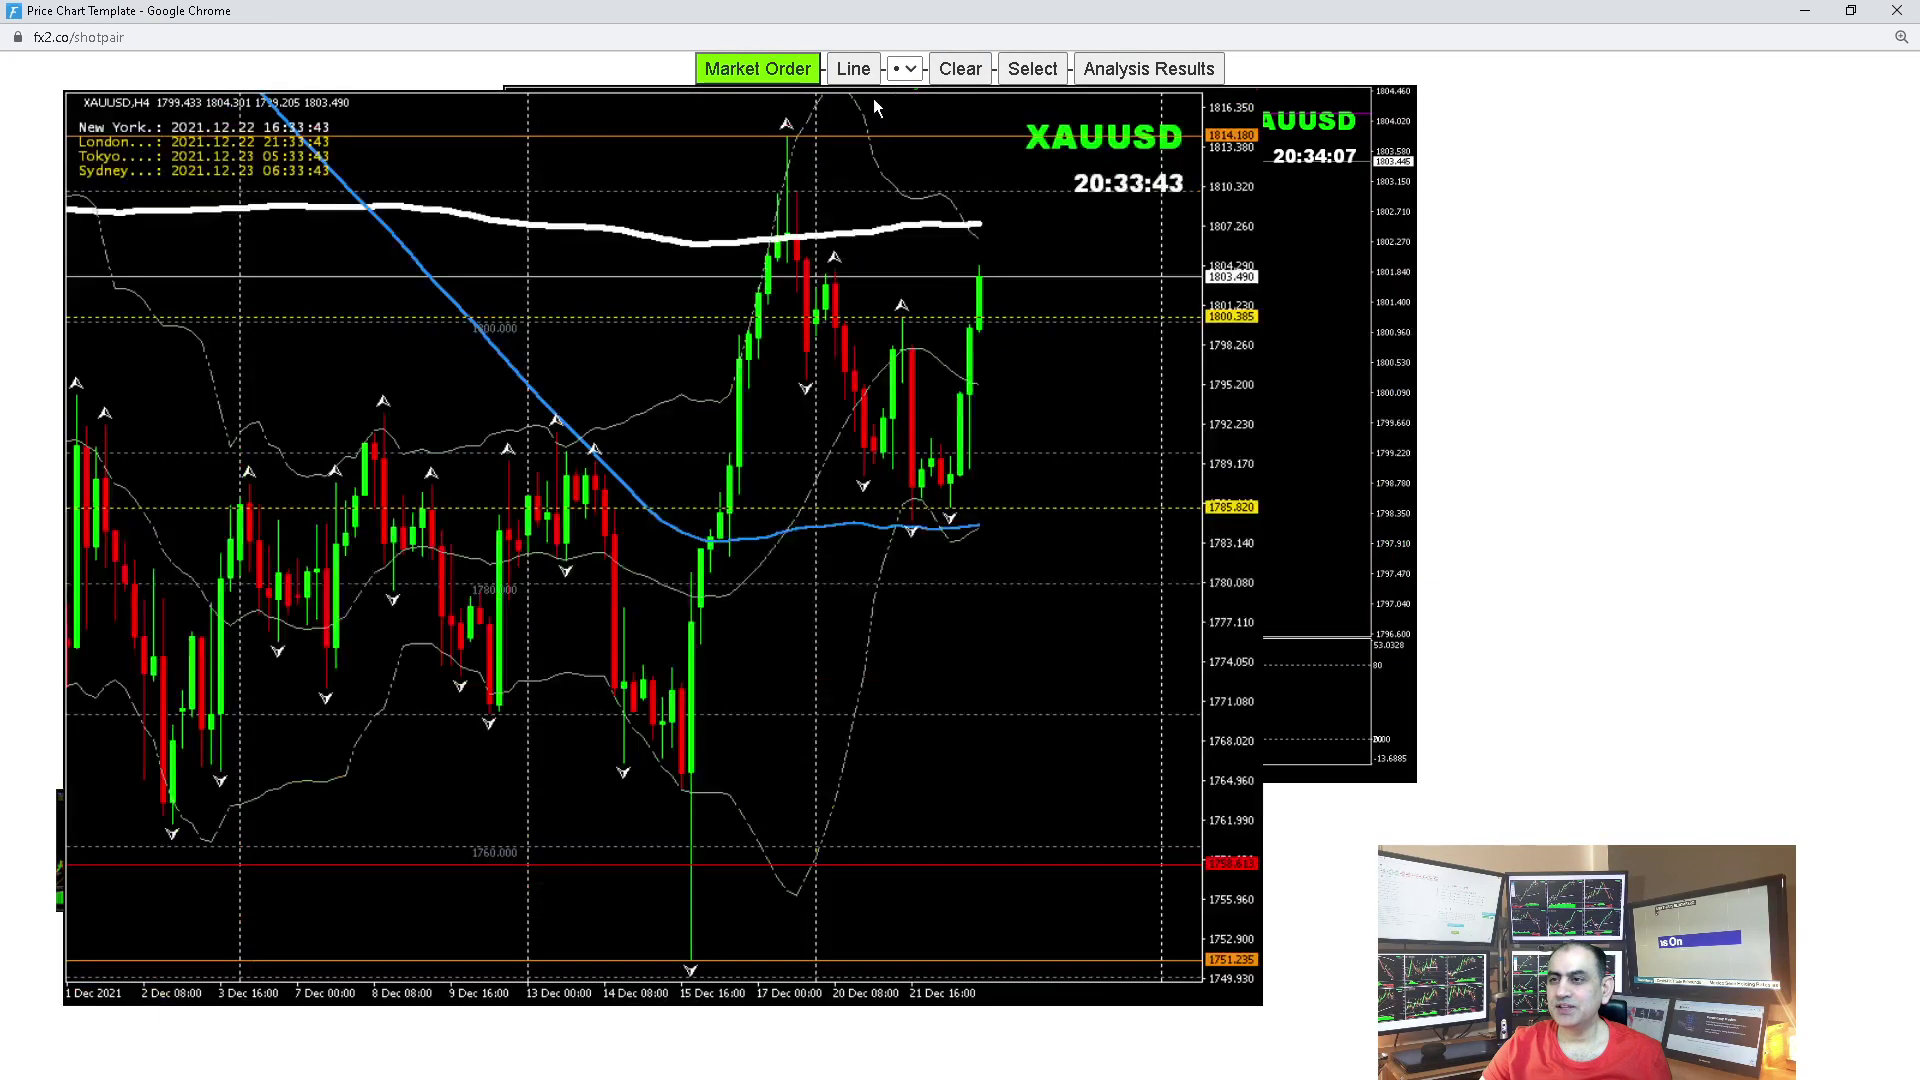
Step: Mark the descending trend line, the upward bounce from it and a short horizontal level near 1800.385 on the XAUUSD four-hour chart, and close the chart
{"action": "mouse_move", "coordinate": [68, 382]}
{"action": "left_mouse_down"}
{"action": "mouse_move", "coordinate": [1016, 555]}
{"action": "mouse_move", "coordinate": [1060, 537]}
{"action": "left_mouse_up"}
{"action": "mouse_move", "coordinate": [900, 523]}
{"action": "left_mouse_down"}
{"action": "mouse_move", "coordinate": [957, 487]}
{"action": "mouse_move", "coordinate": [998, 228]}
{"action": "left_mouse_up"}
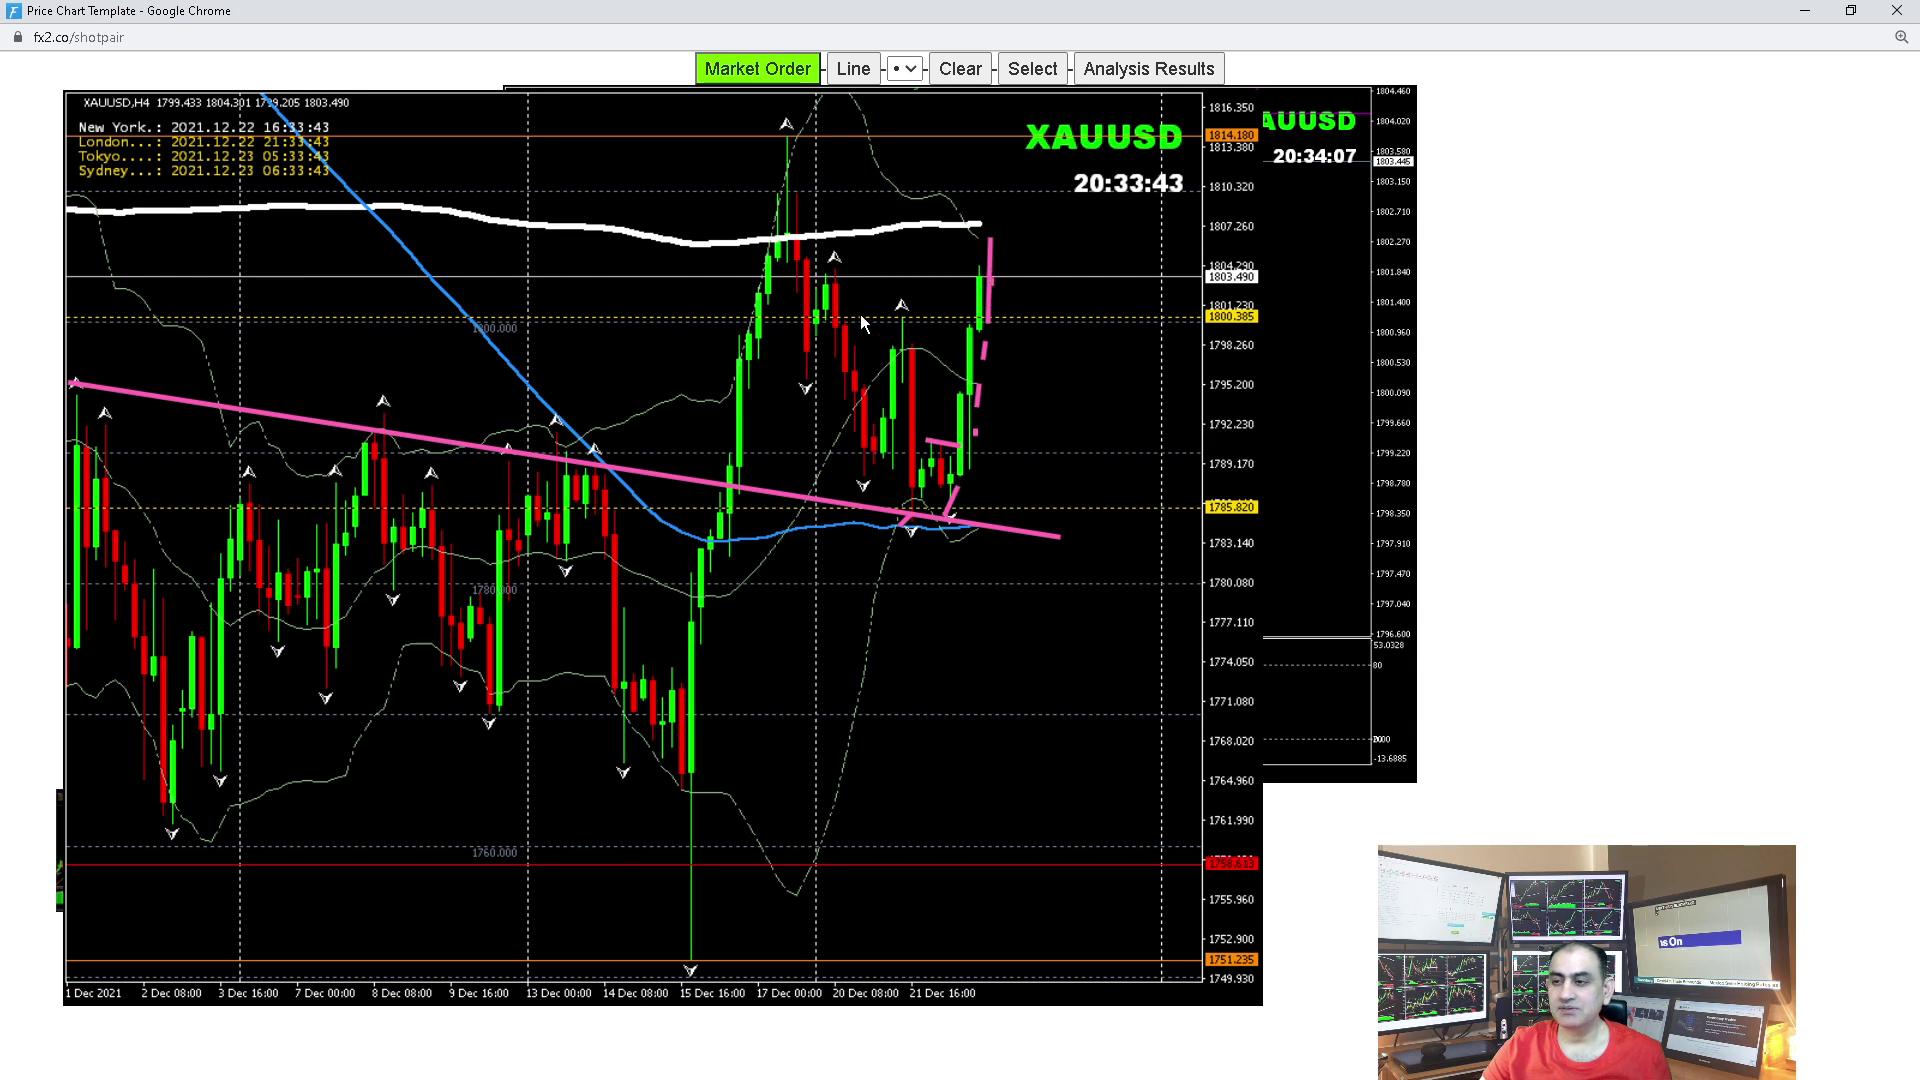
{"action": "left_click", "coordinate": [1065, 488]}
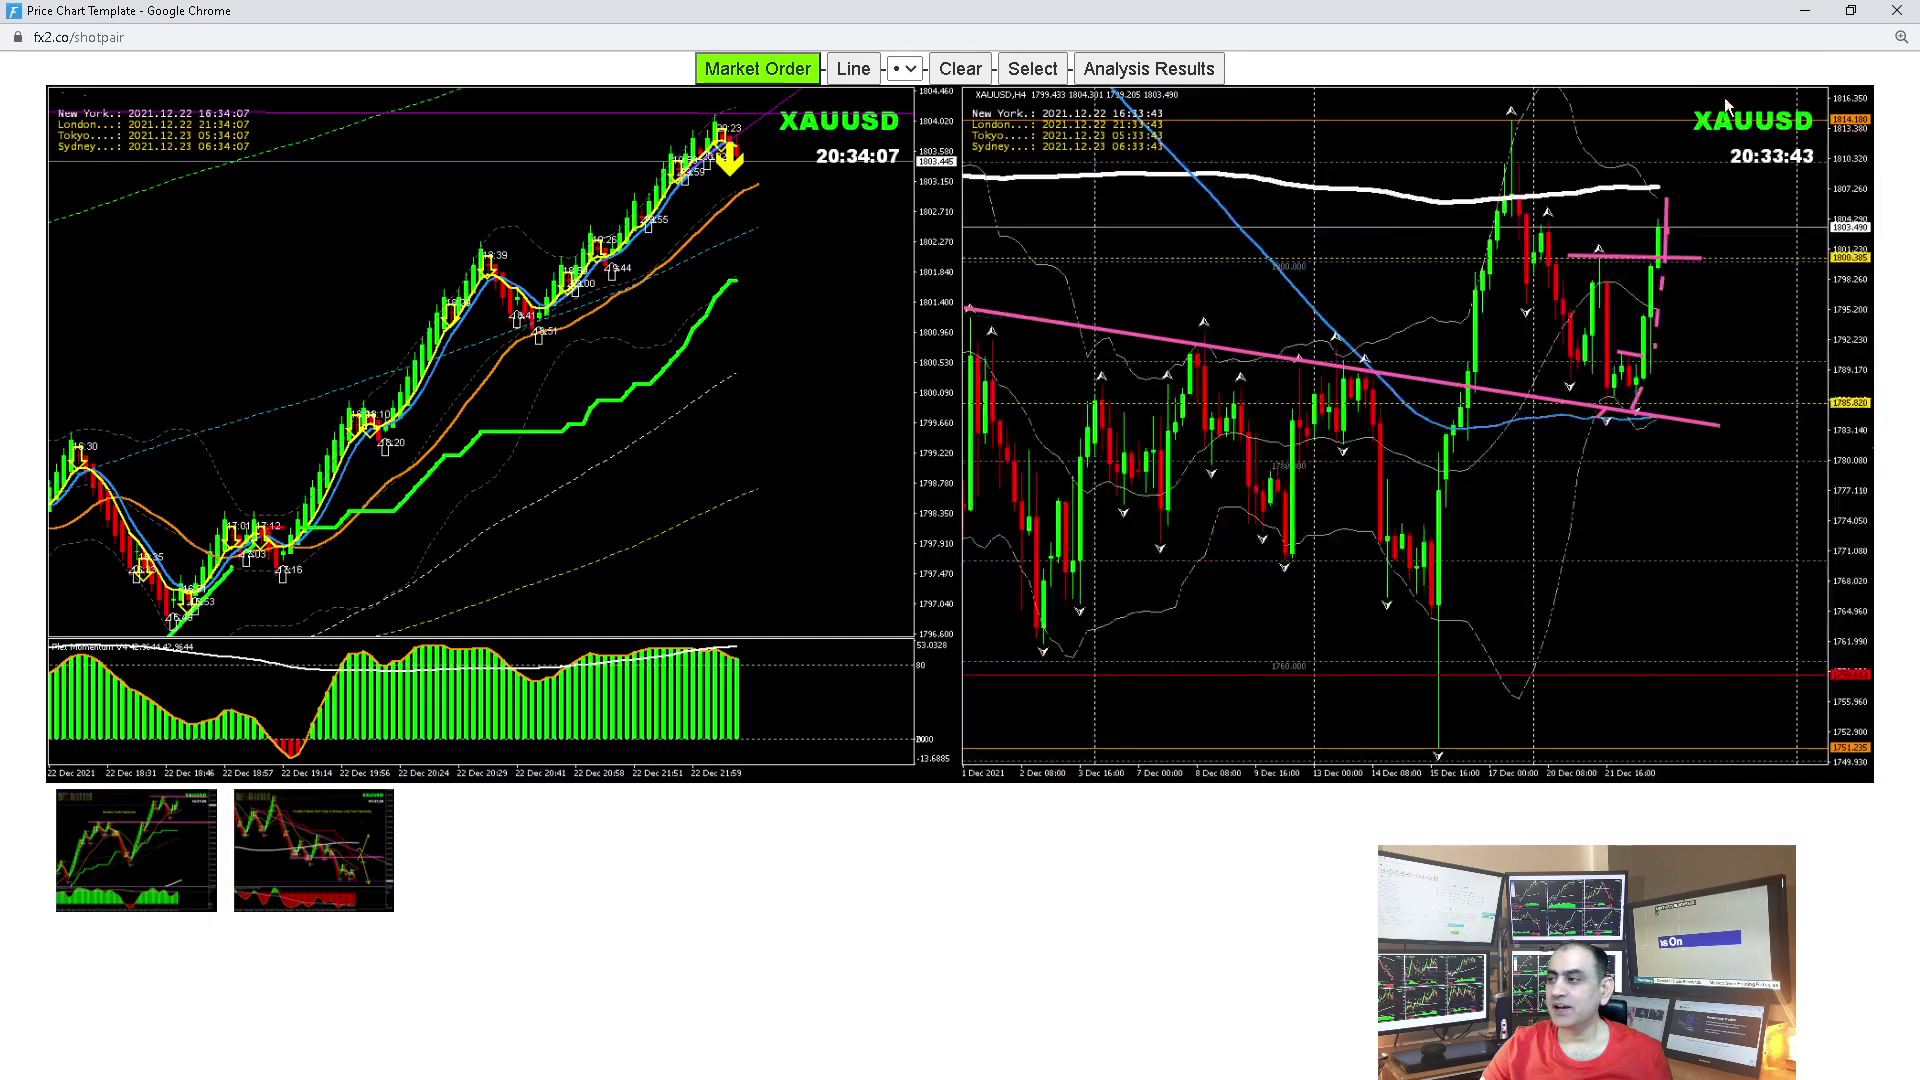
{"action": "left_click", "coordinate": [1897, 12]}
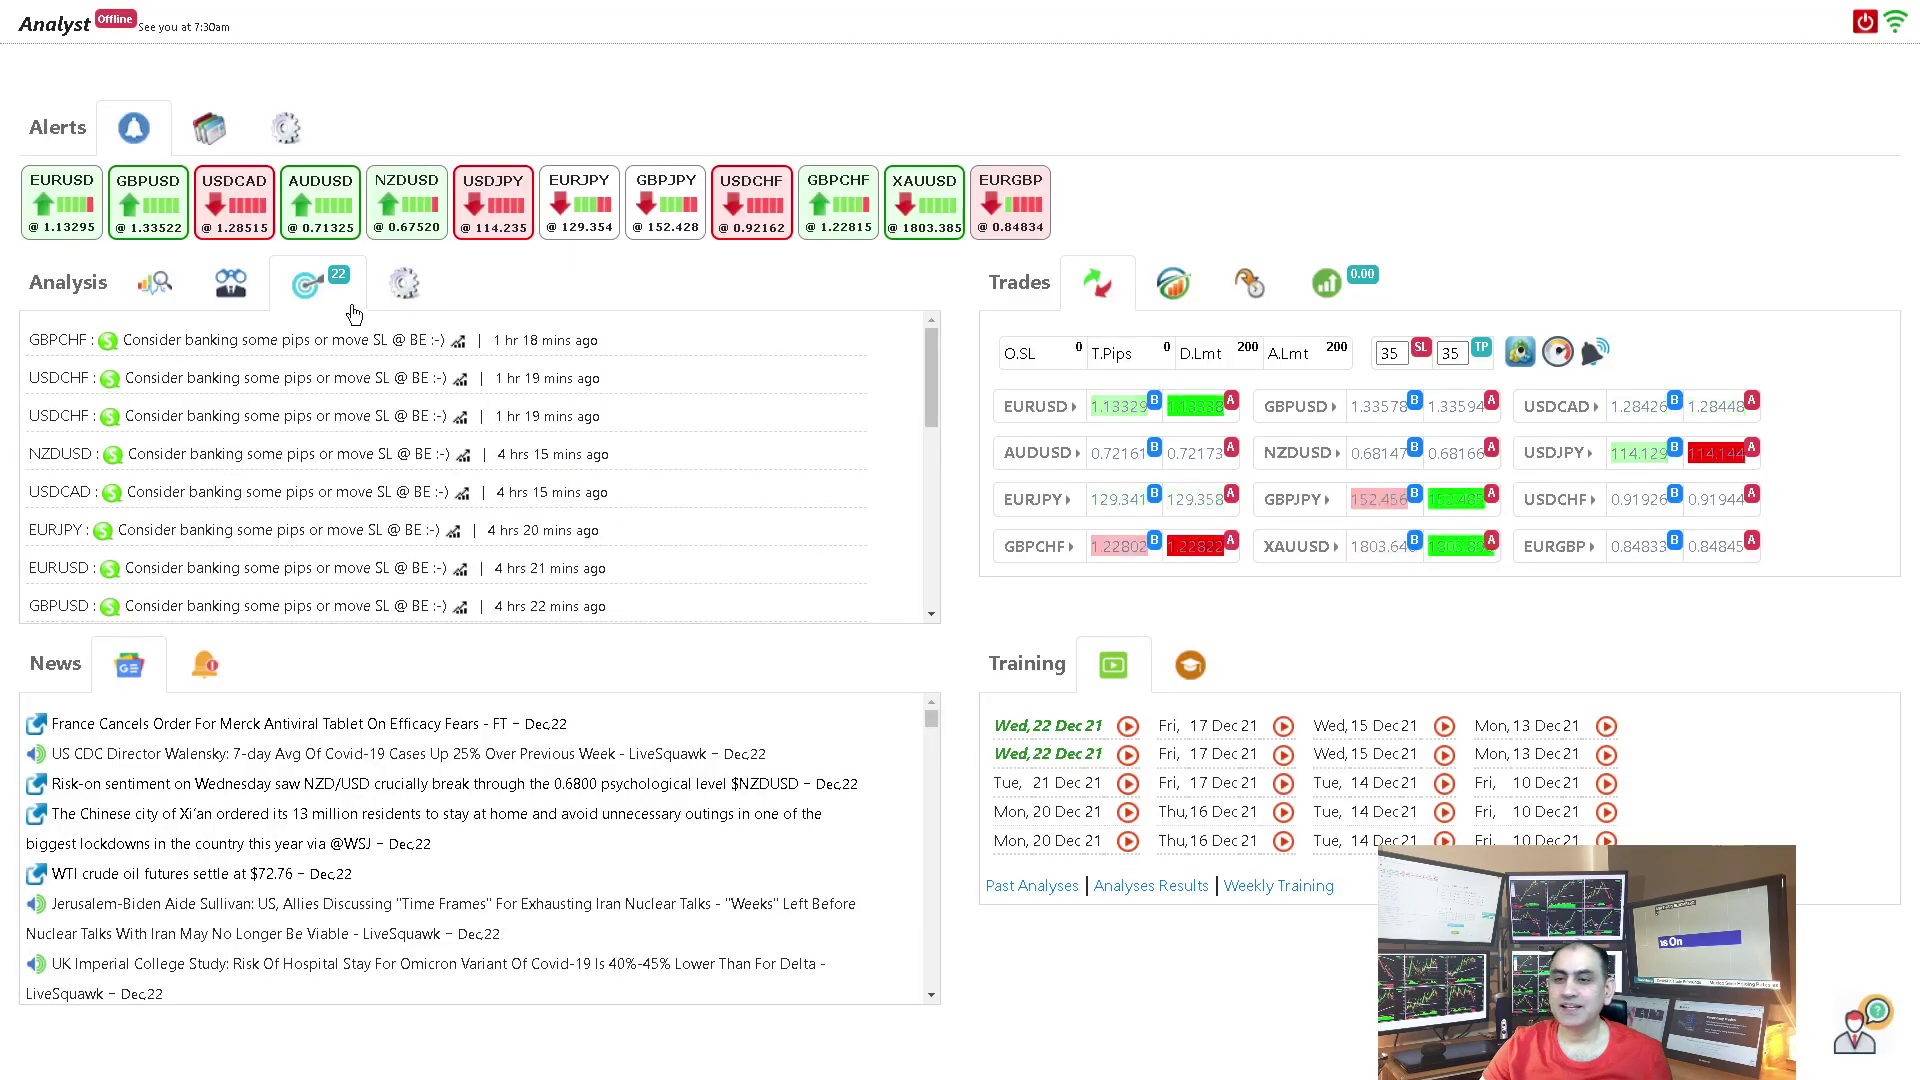